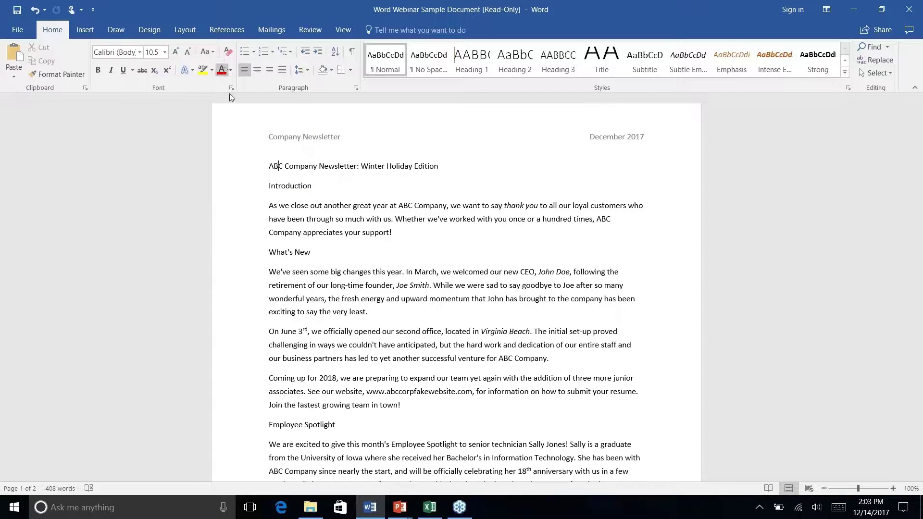
# Show the Quick Access Toolbar below the ribbon
pyautogui.rightClick(239, 68)
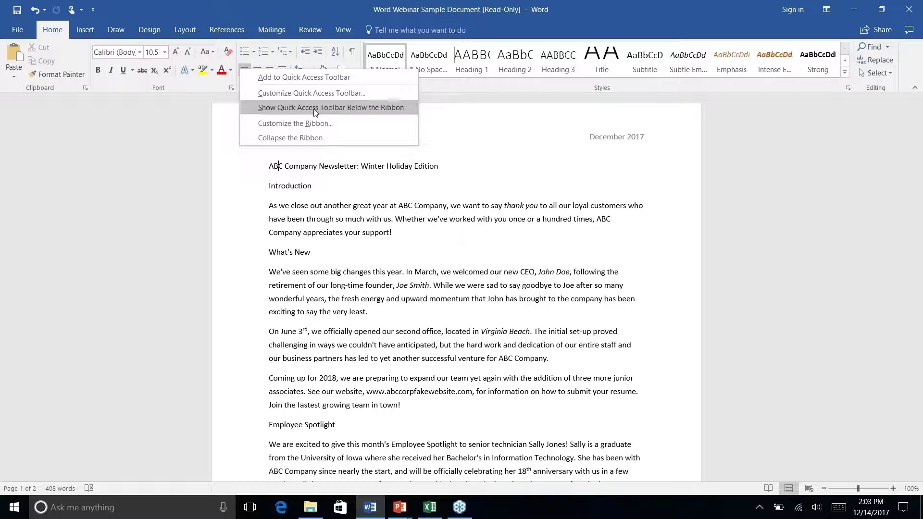
pyautogui.press('Escape')
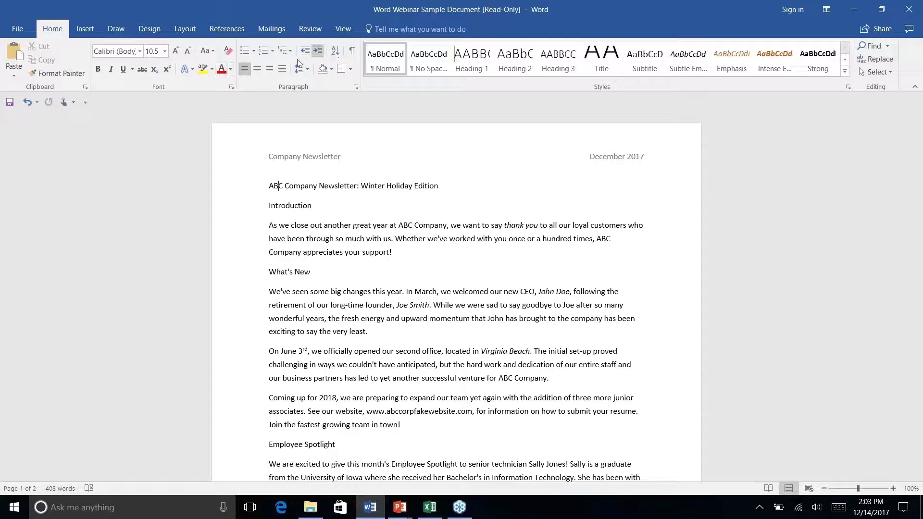
pyautogui.rightClick(243, 70)
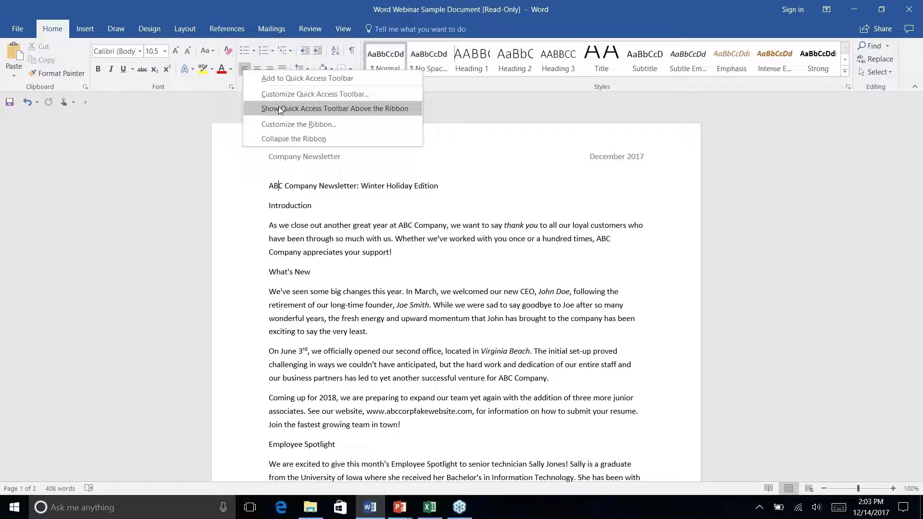
pyautogui.click(111, 99)
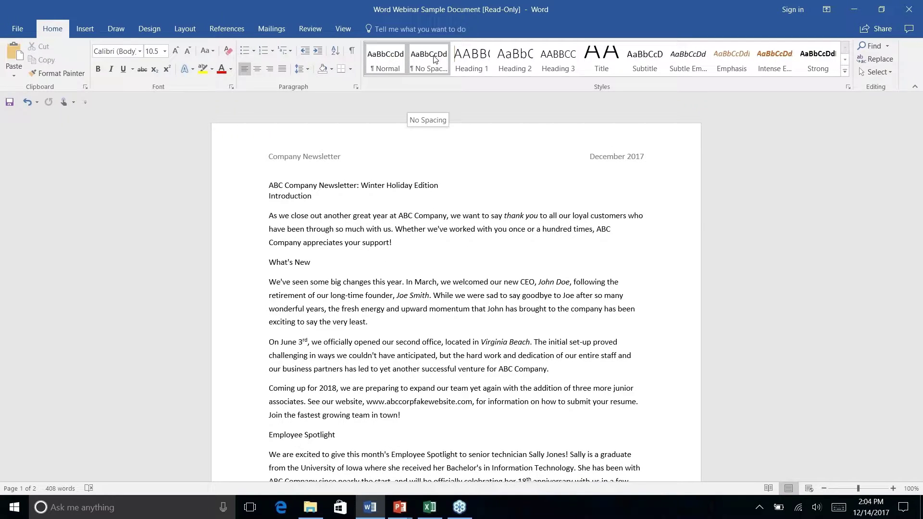
pyautogui.rightClick(601, 64)
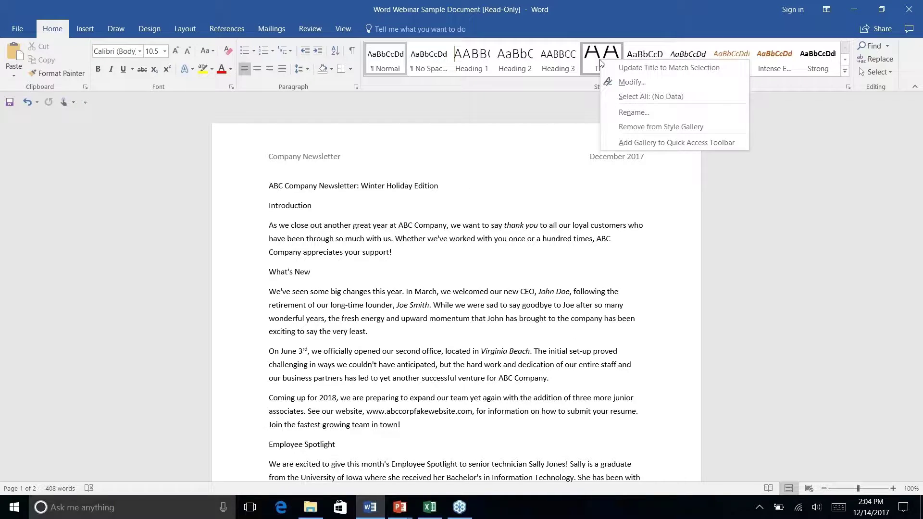
pyautogui.click(636, 86)
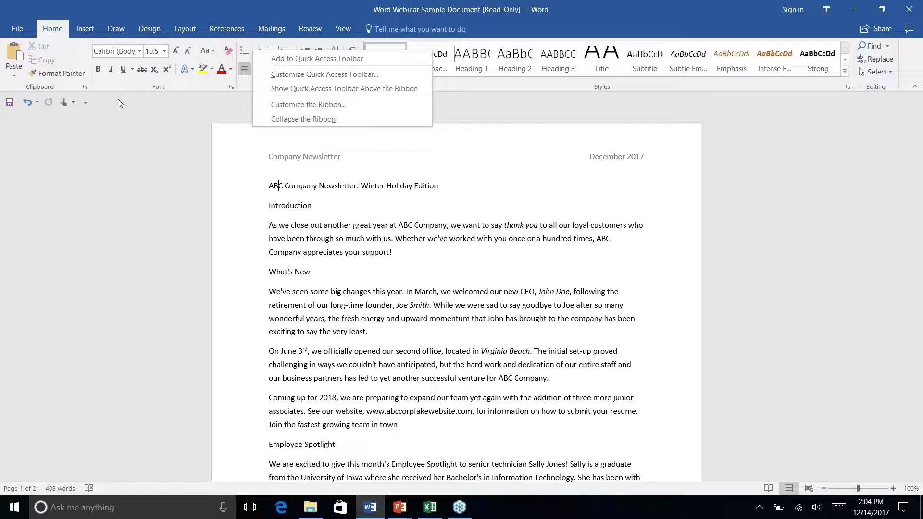
pyautogui.click(99, 98)
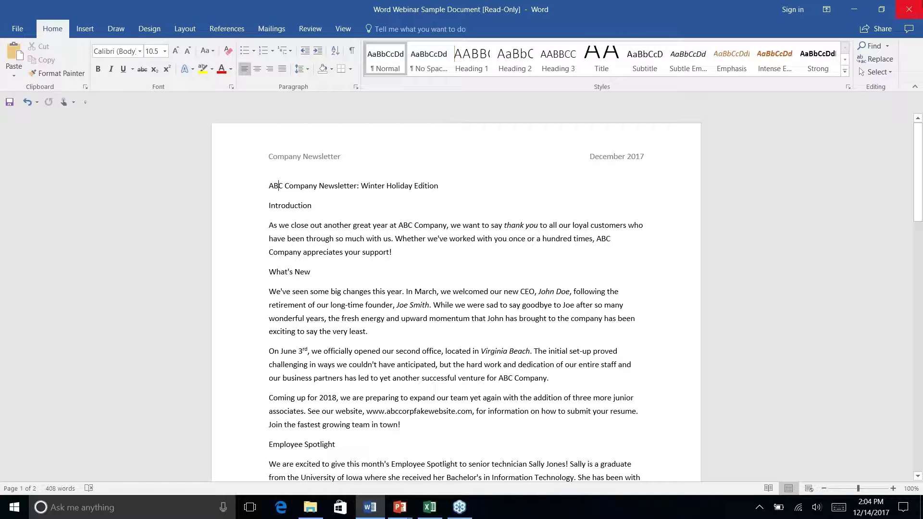
# Collapse the ribbon and briefly reveal the View commands to test the collapsed state
pyautogui.click(914, 87)
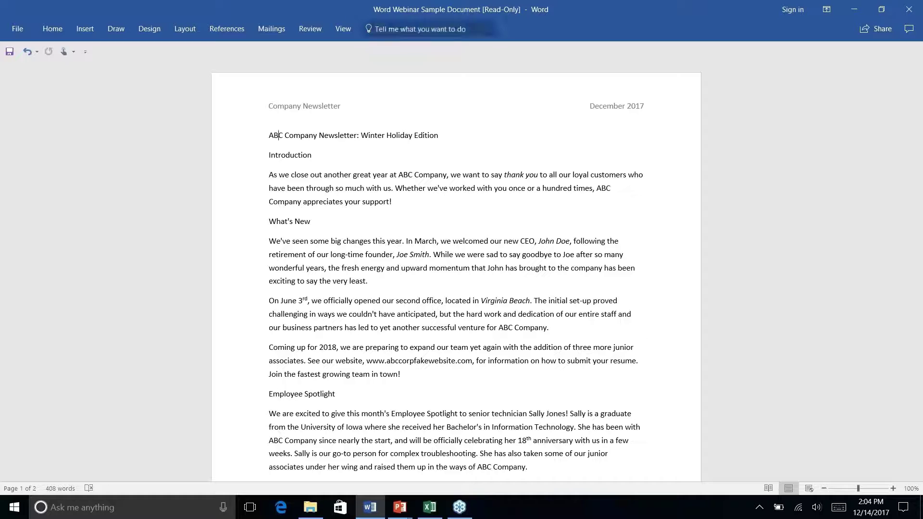
pyautogui.click(354, 30)
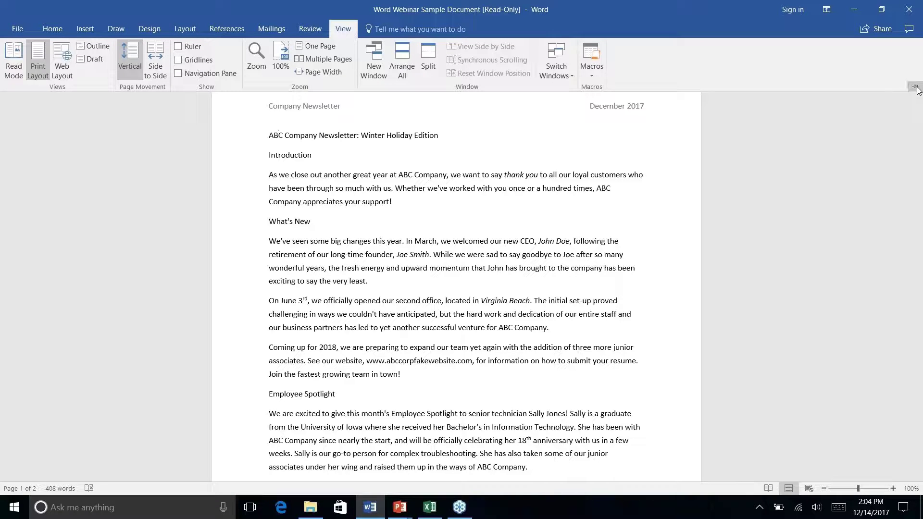
pyautogui.click(347, 30)
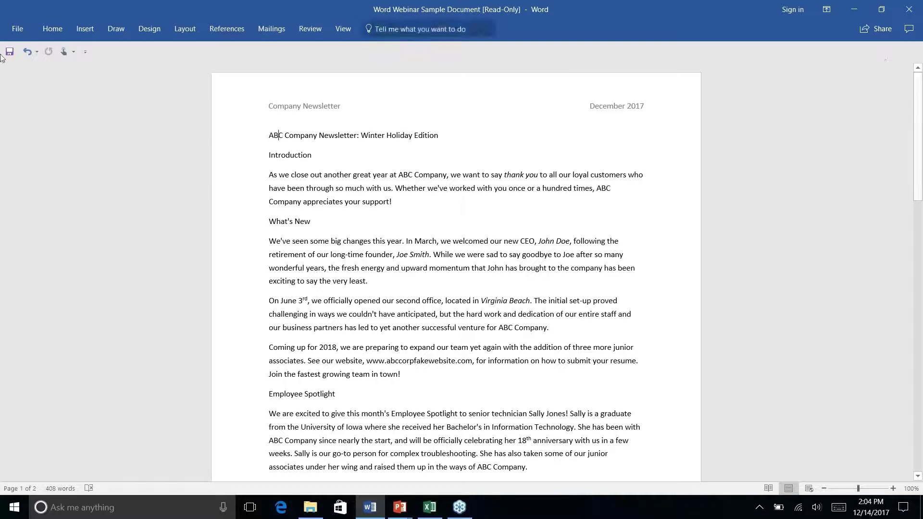
# Examine the ribbon's Design, Home, Insert, Draw, Layout and References command groups one after another
pyautogui.click(153, 32)
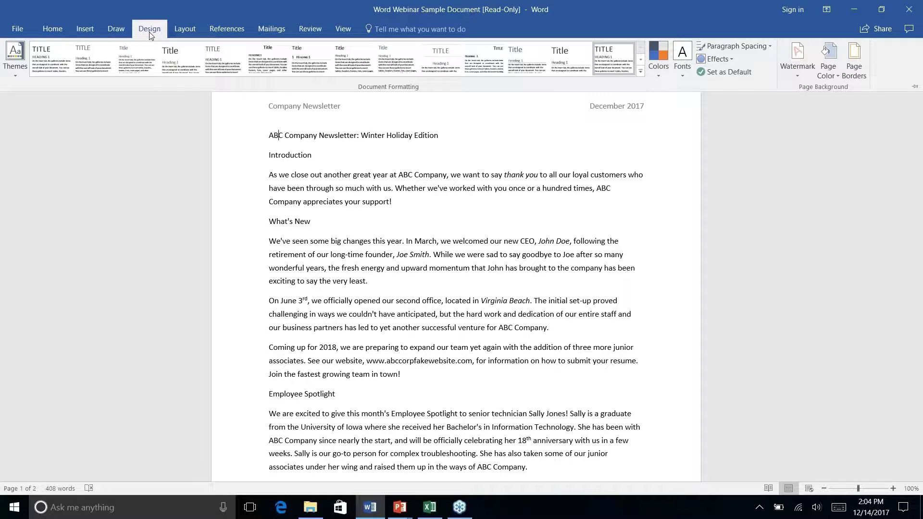
pyautogui.click(62, 28)
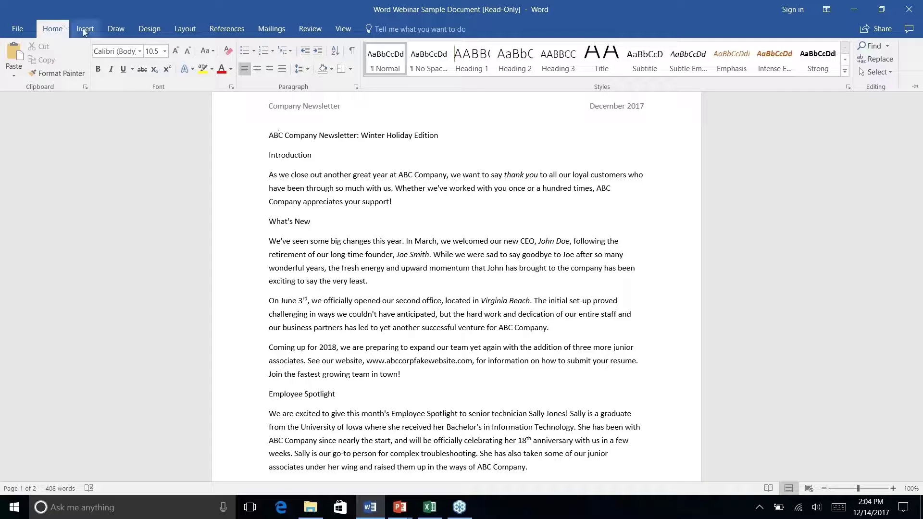
pyautogui.click(84, 29)
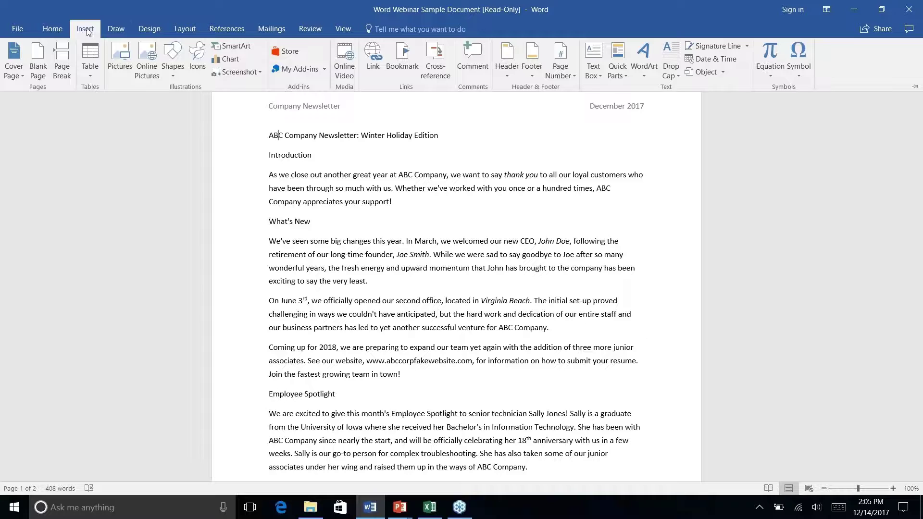
pyautogui.click(120, 31)
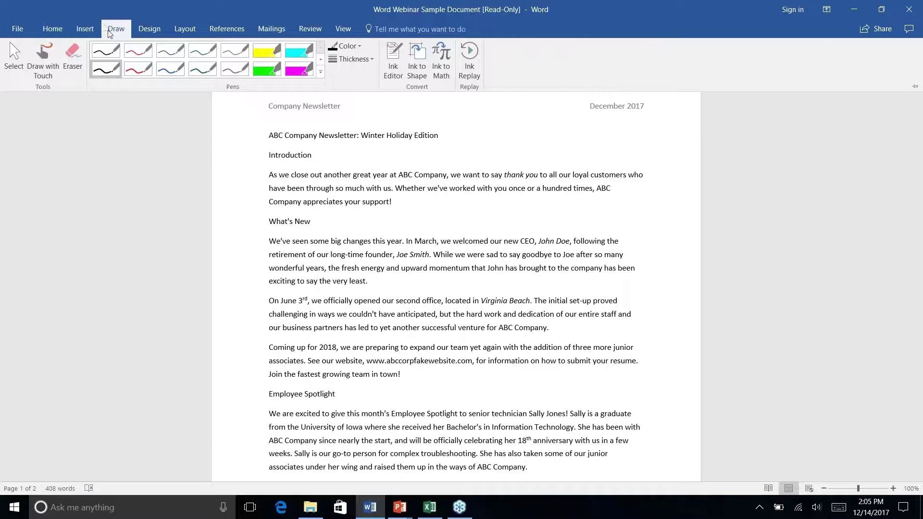
pyautogui.click(142, 28)
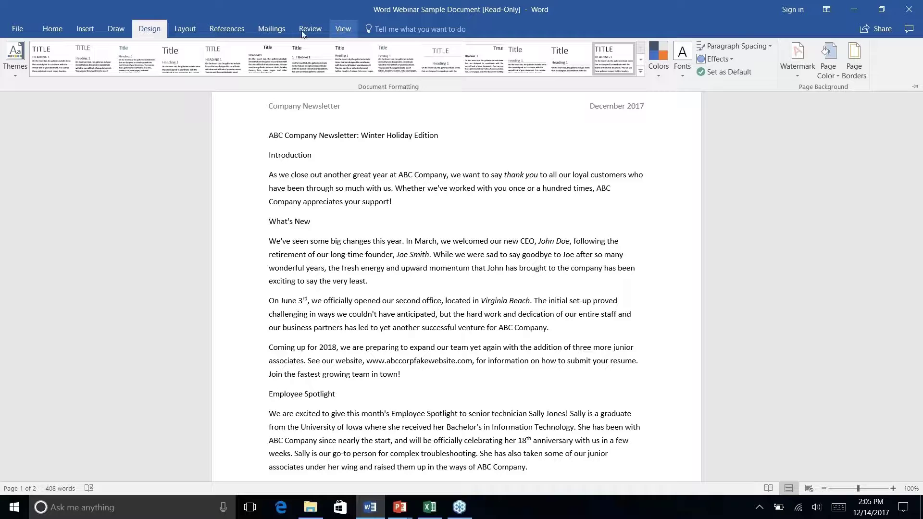
pyautogui.click(190, 30)
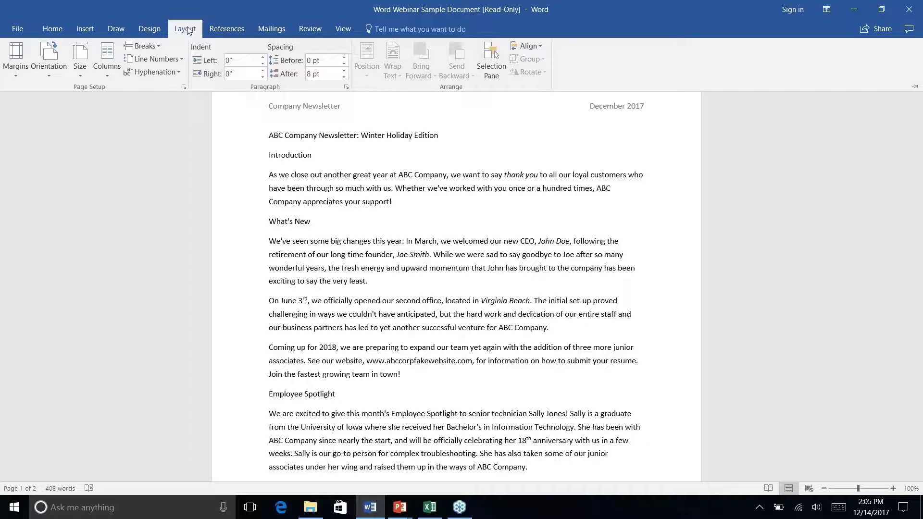
pyautogui.click(230, 32)
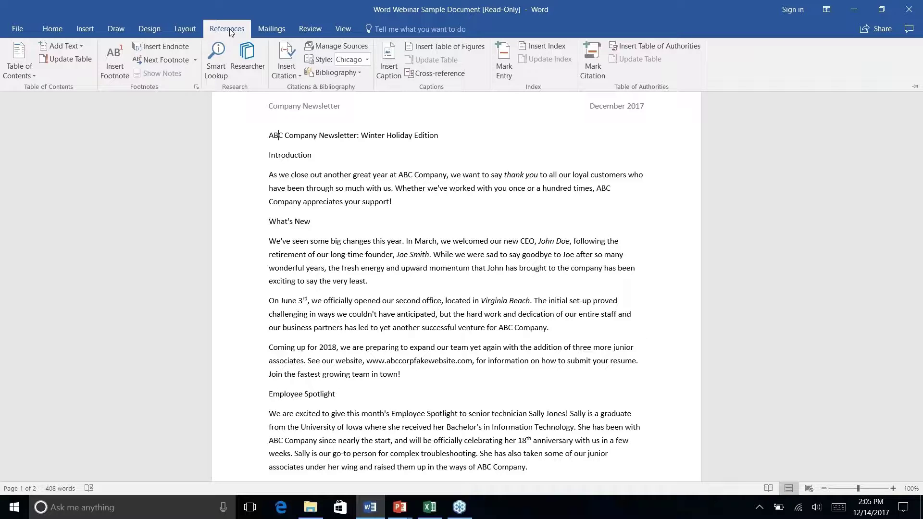
pyautogui.click(53, 30)
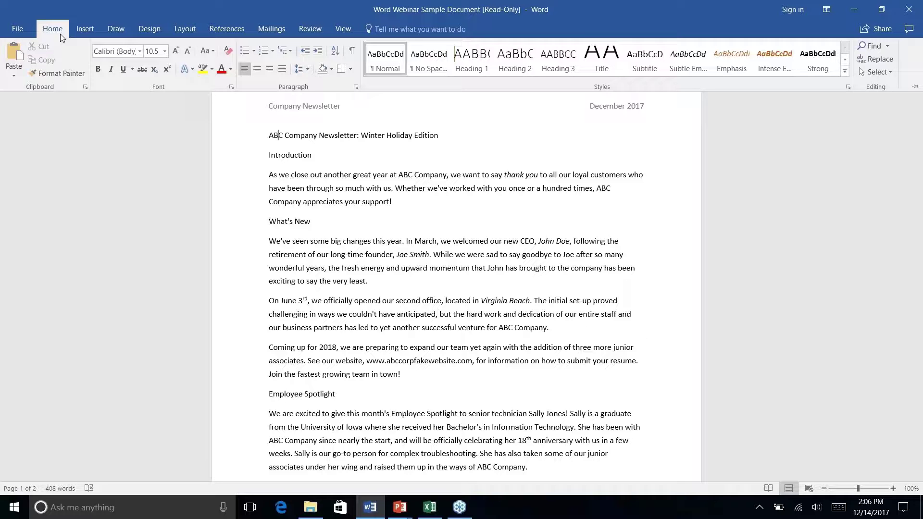
# Browse the Popular Commands and Commands Not in the Ribbon lists in the ribbon customization options, and close them without changes
pyautogui.rightClick(207, 70)
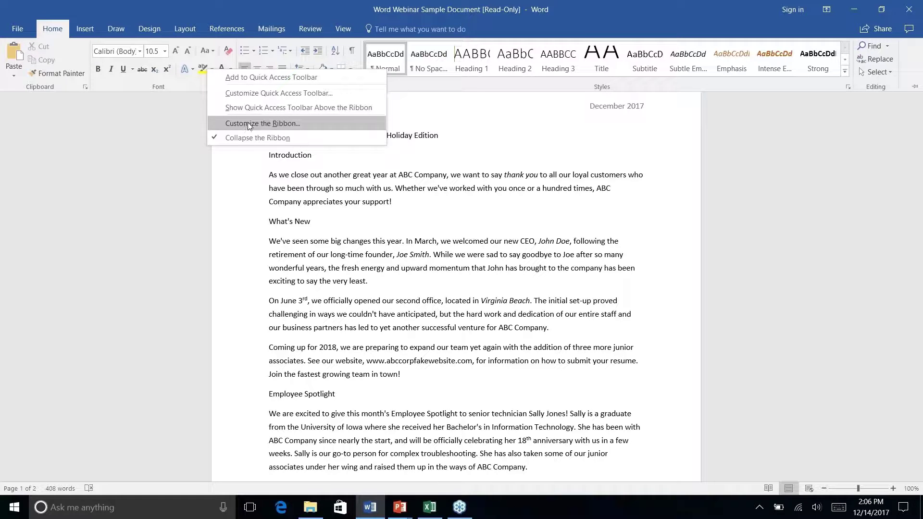
pyautogui.click(306, 119)
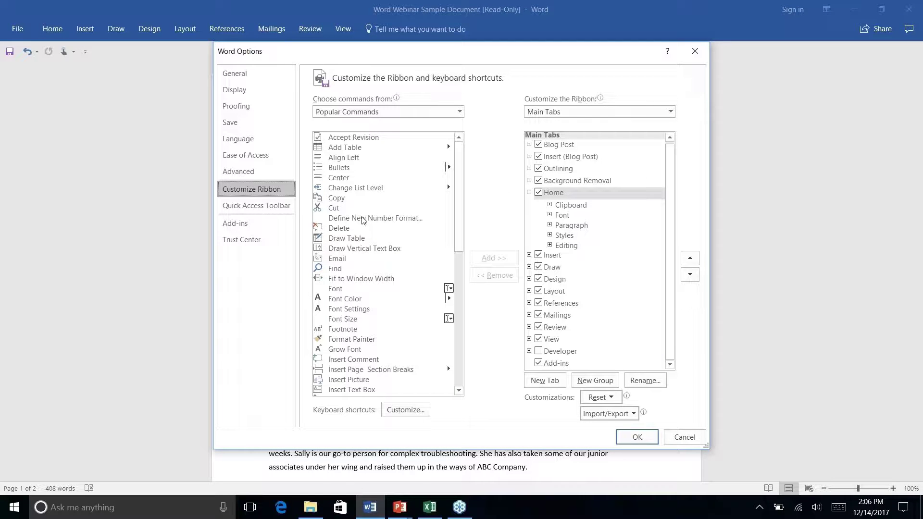
pyautogui.moveTo(459, 181); pyautogui.dragTo(459, 315)
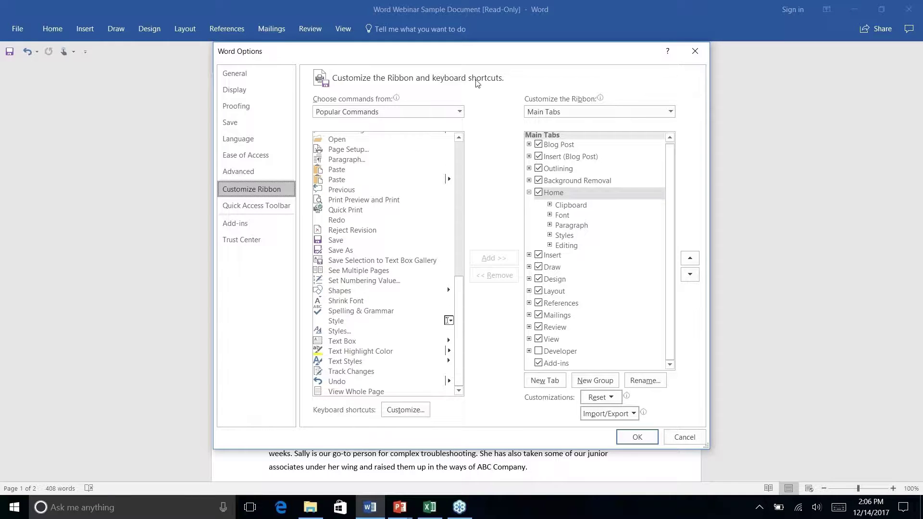
pyautogui.click(459, 111)
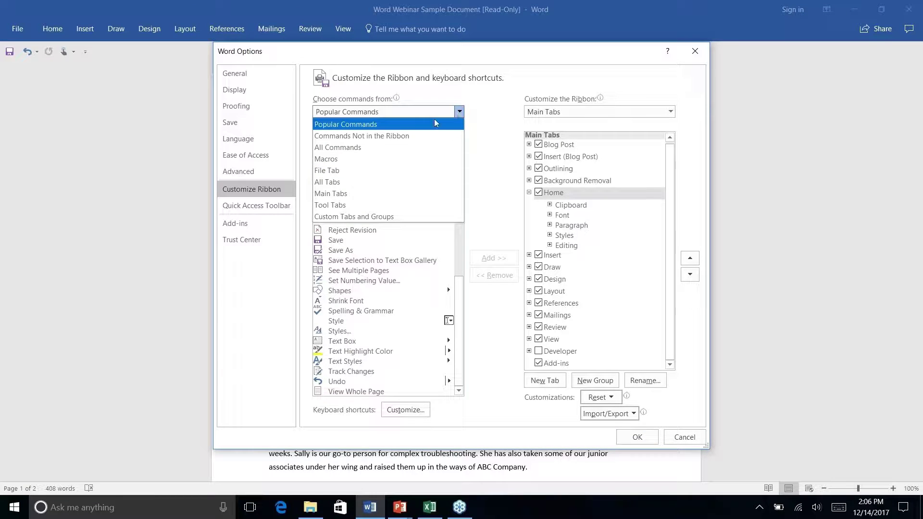
pyautogui.click(397, 136)
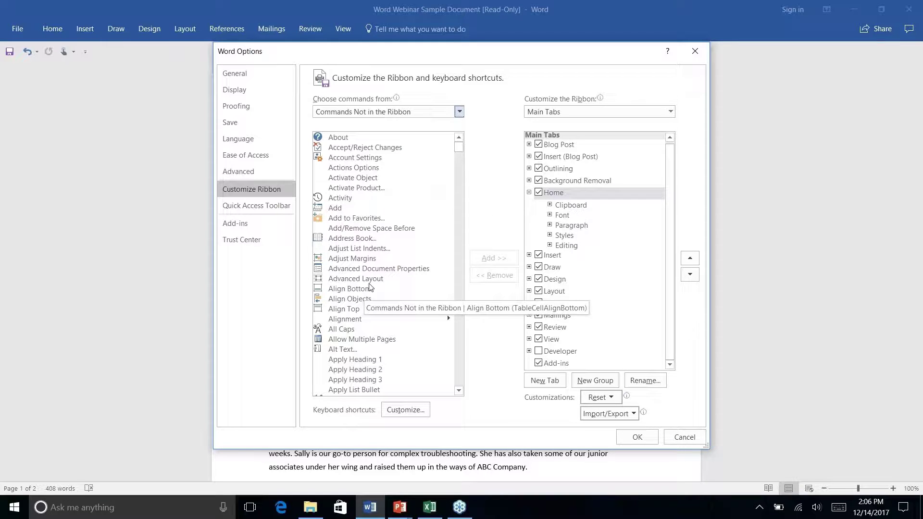
pyautogui.moveTo(456, 149); pyautogui.dragTo(457, 247)
pyautogui.scroll(-4, 394, 273)
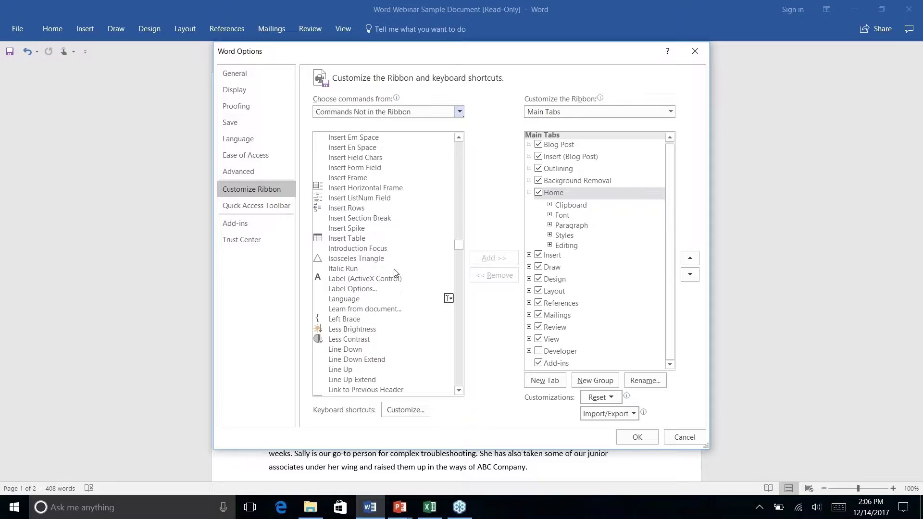
pyautogui.scroll(9, 394, 273)
pyautogui.scroll(15, 394, 273)
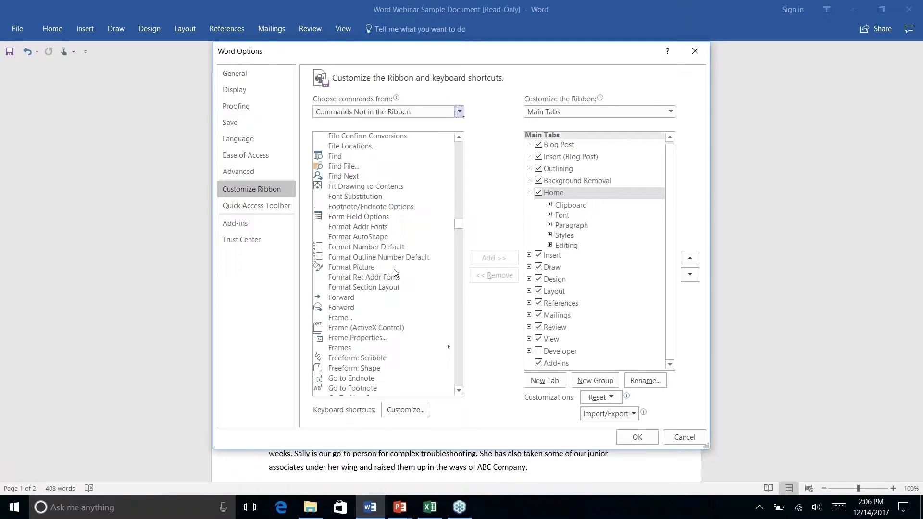
pyautogui.click(694, 51)
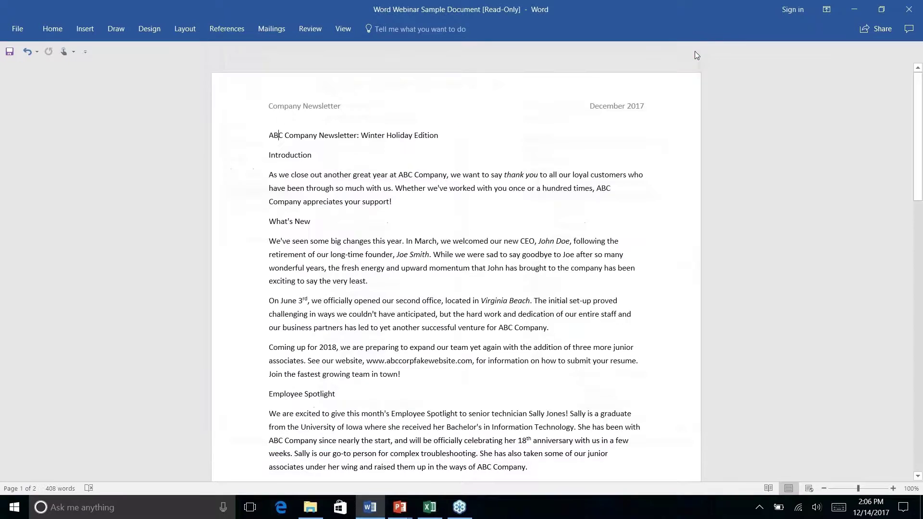
# View the recently used and suggested commands offered by the Tell Me search
pyautogui.click(400, 29)
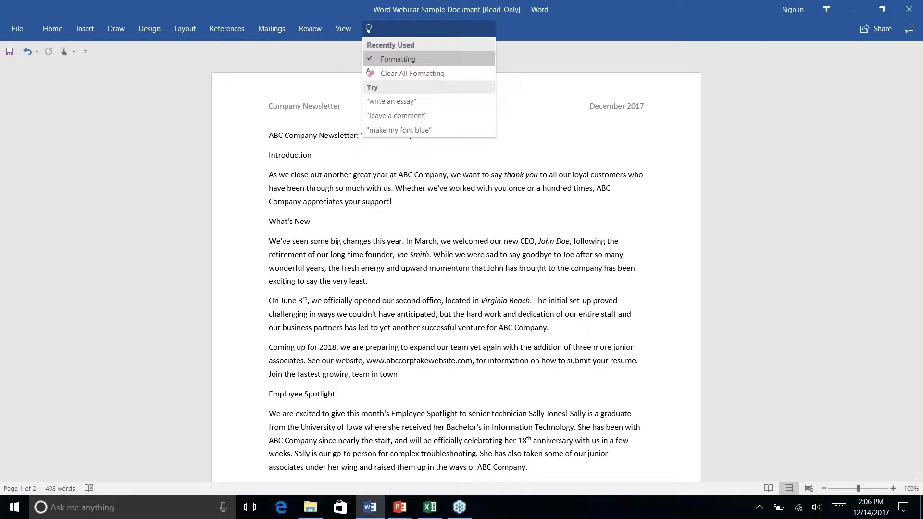
pyautogui.click(559, 26)
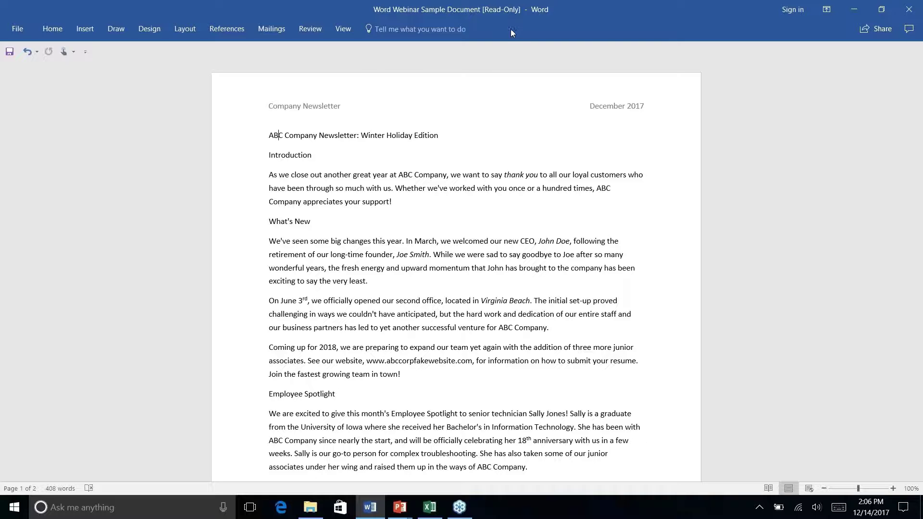
pyautogui.click(428, 29)
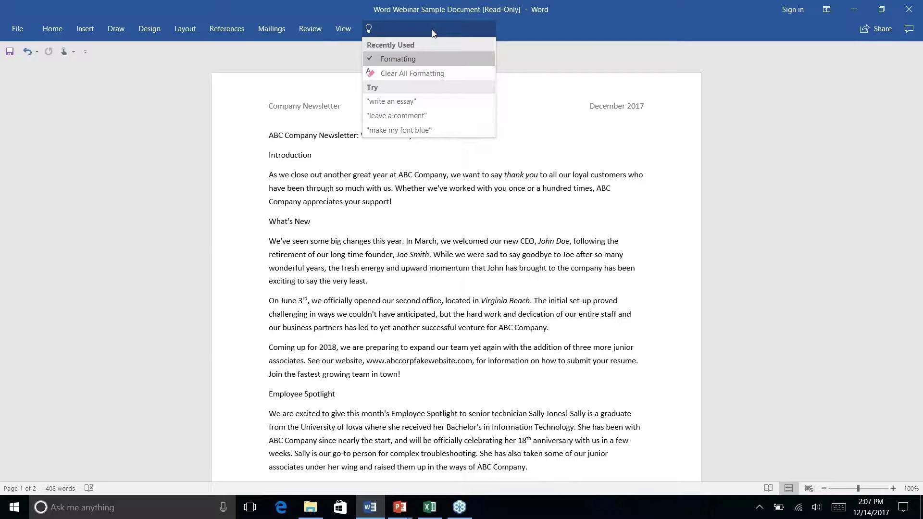
pyautogui.click(541, 23)
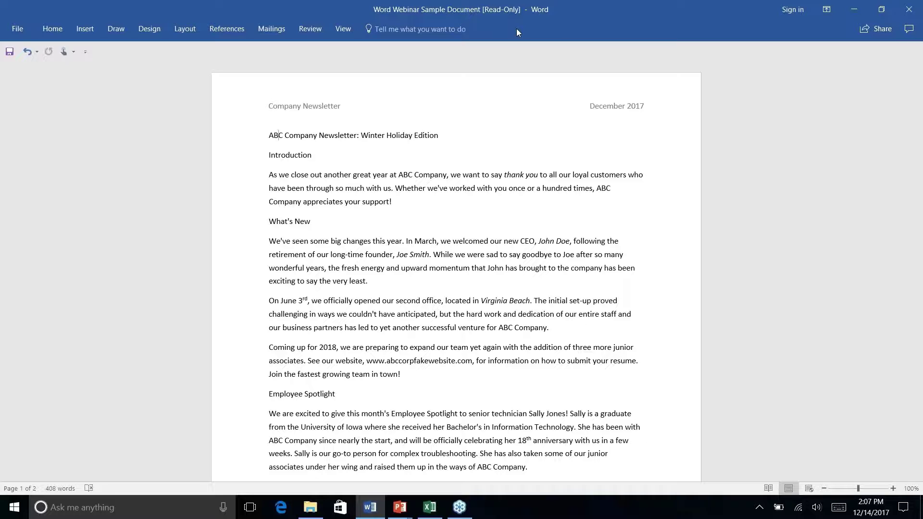
# Search Tell Me for "add link", open Add a Hyperlink from the results, and dismiss the dialog without inserting a link
pyautogui.click(475, 28)
pyautogui.write('add ')
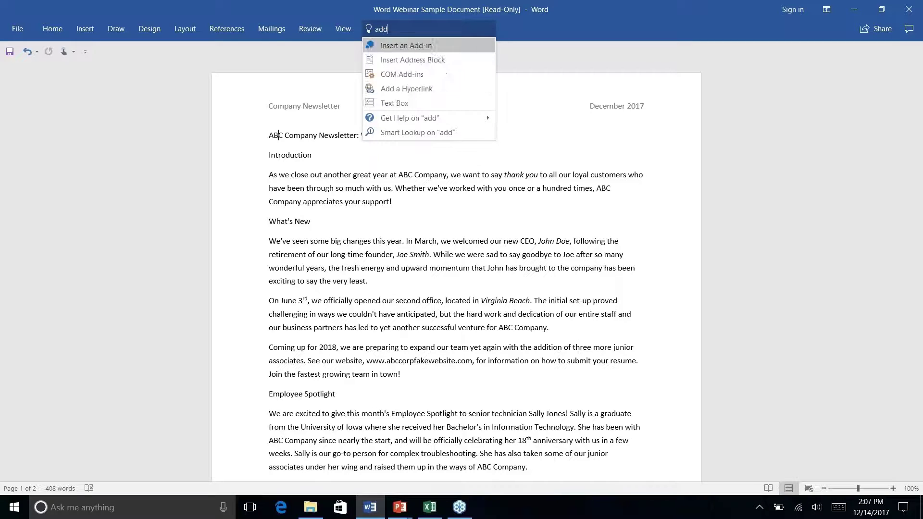
pyautogui.write('link')
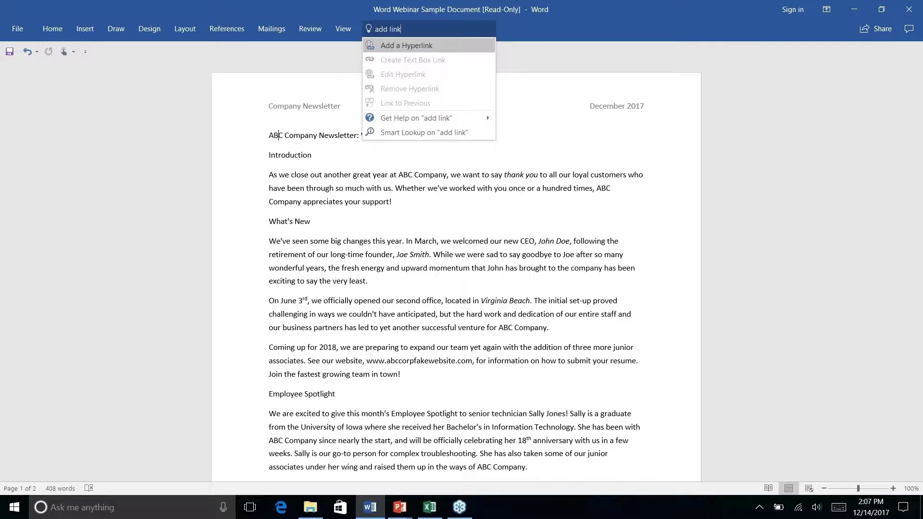
pyautogui.click(453, 45)
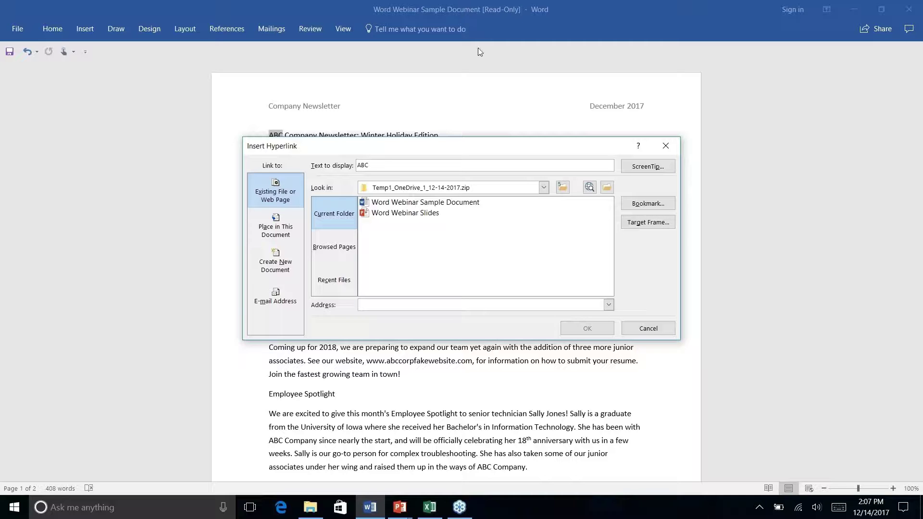
pyautogui.press('Escape')
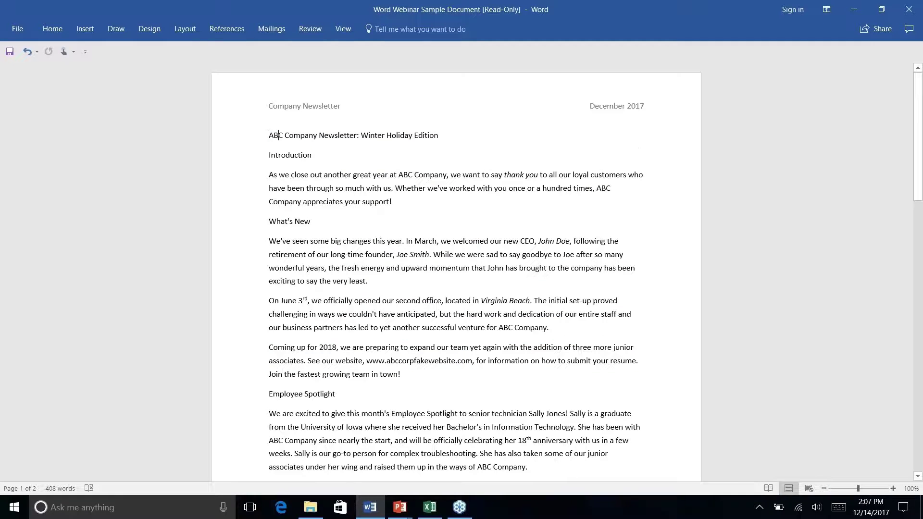
# Show the Tell Me suggestions again, dismiss them, and briefly display the Home commands
pyautogui.click(420, 30)
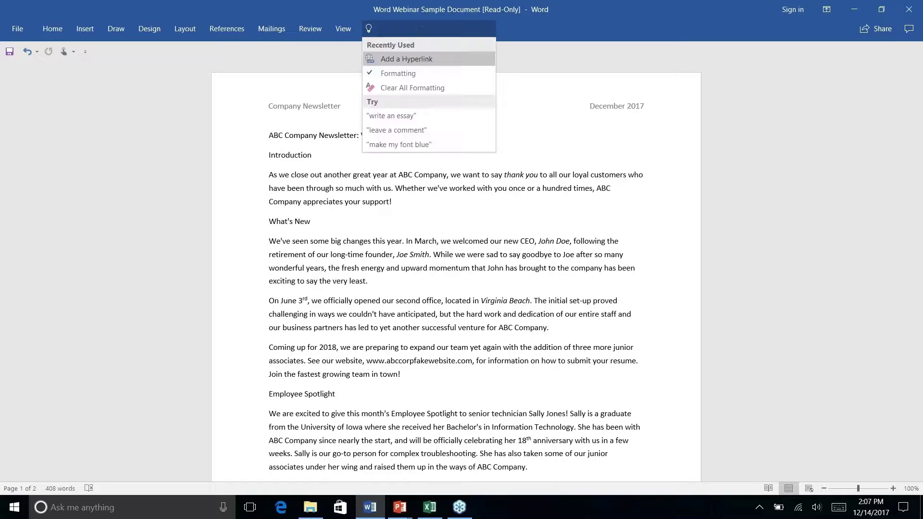
pyautogui.click(647, 55)
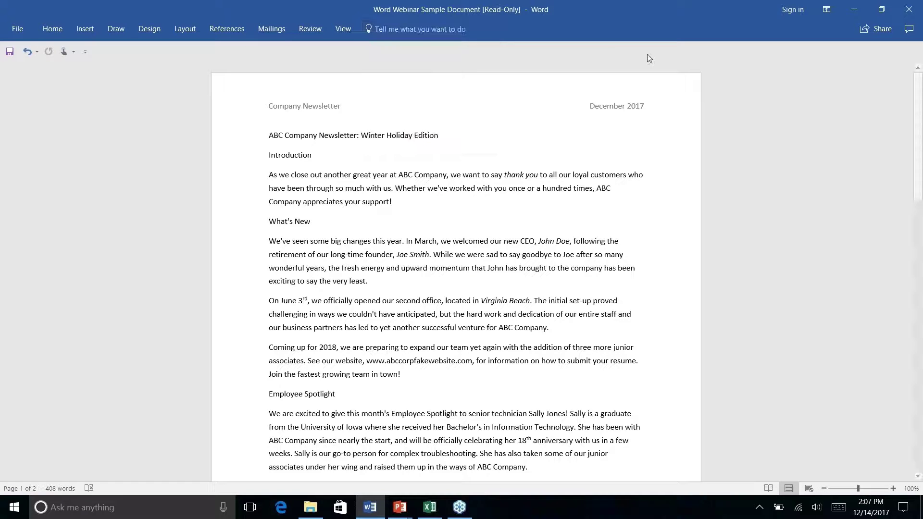
pyautogui.click(52, 33)
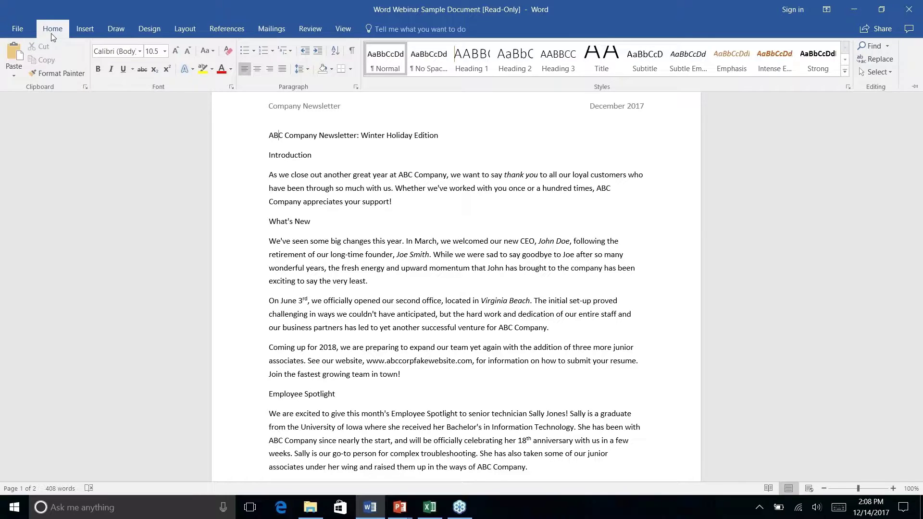
pyautogui.hotkey('alt', 'Tab')
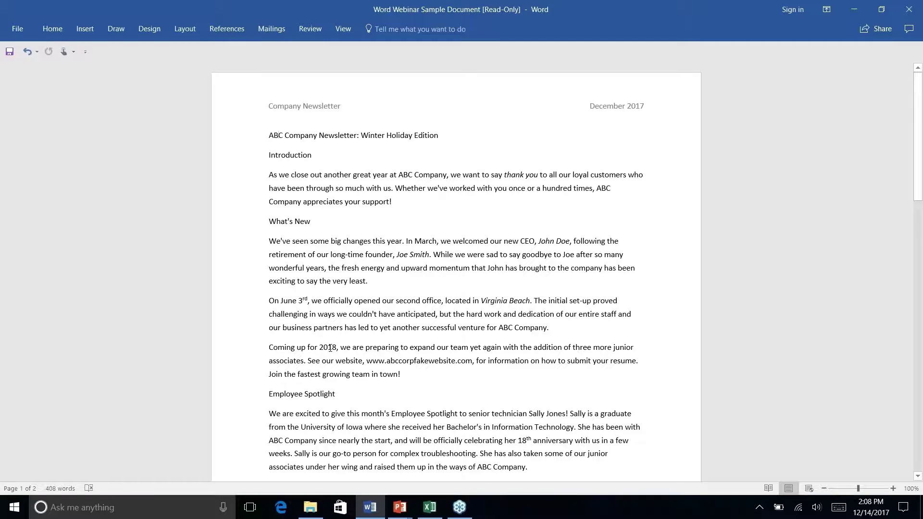
# Look through the whole newsletter, from the opening introduction to the company address on the second page
pyautogui.scroll(-15, 330, 347)
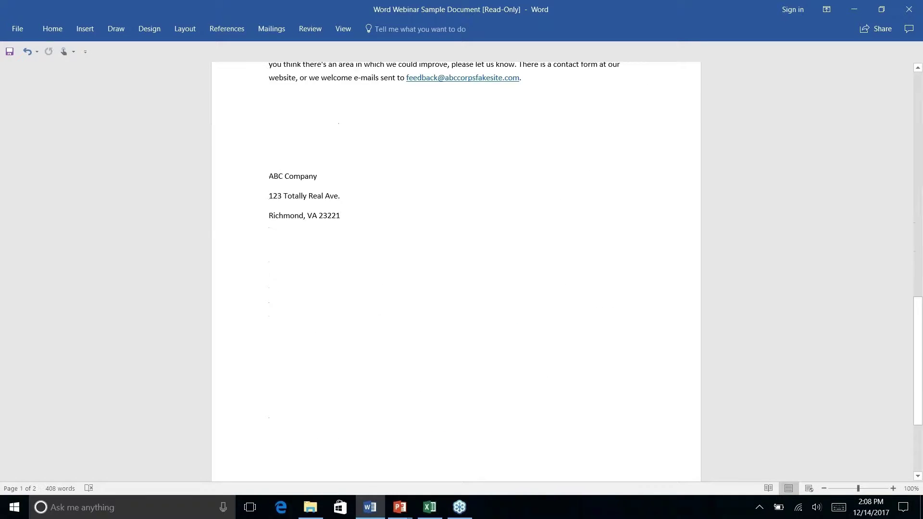
pyautogui.scroll(15, 456, 272)
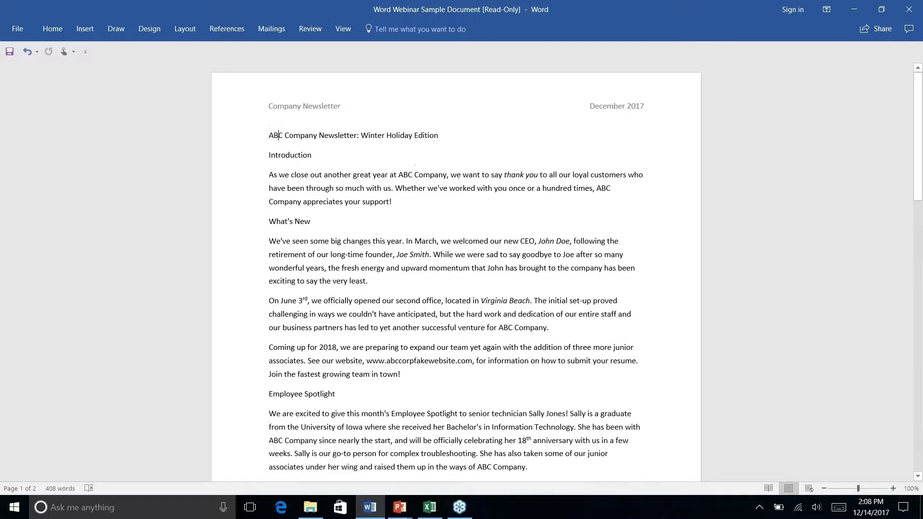
pyautogui.scroll(-1, 456, 272)
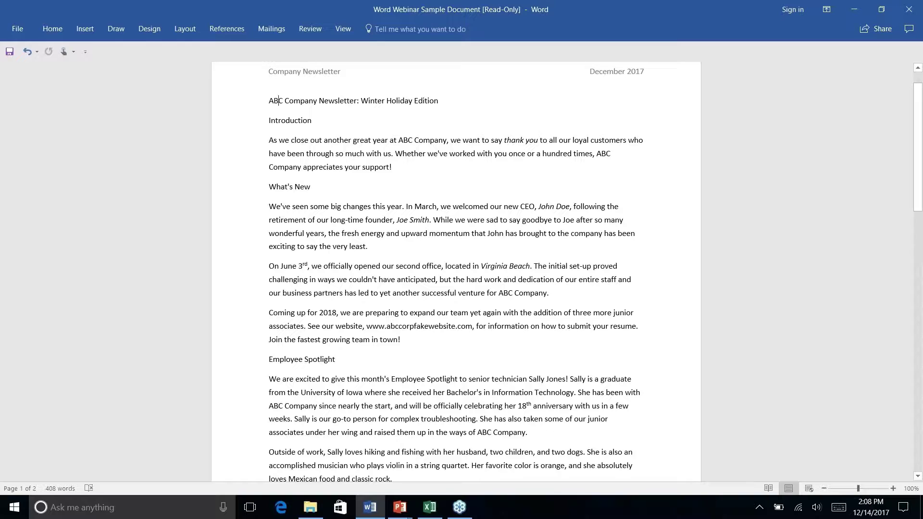
pyautogui.scroll(-8, 456, 317)
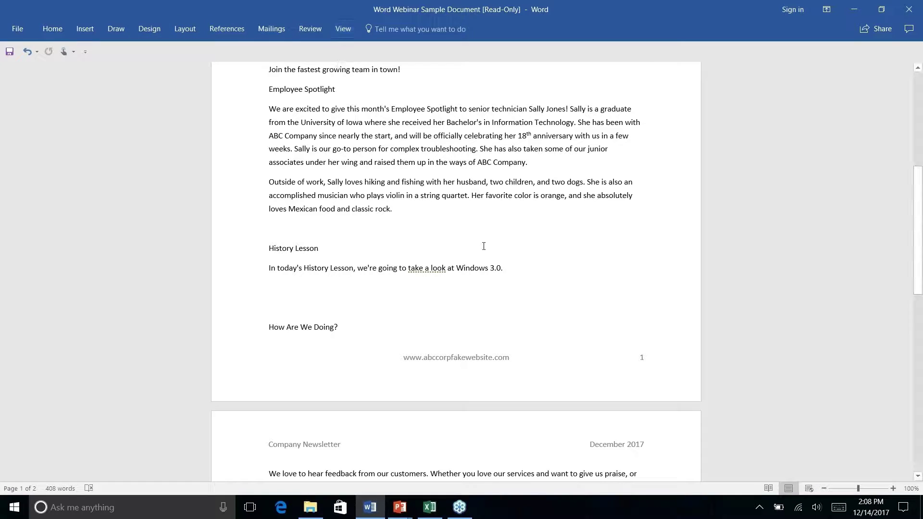
pyautogui.scroll(-5, 454, 254)
pyautogui.scroll(9, 453, 253)
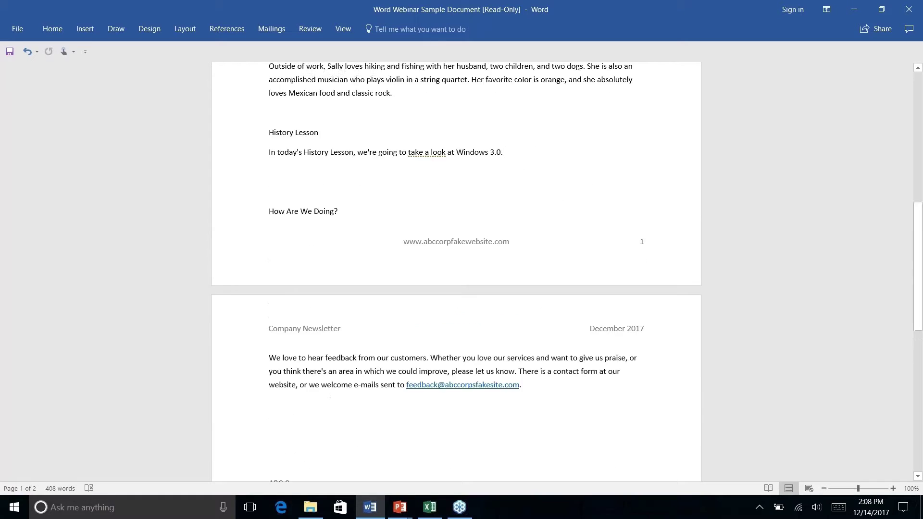
pyautogui.scroll(-2, 454, 254)
pyautogui.scroll(5, 455, 271)
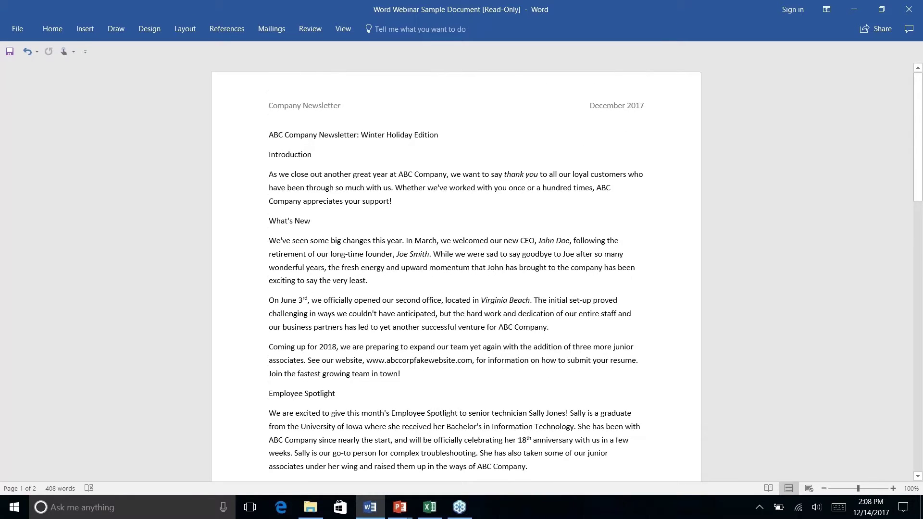
# Run Smart Lookup on the text "Windows 3.0." in the History Lesson paragraph
pyautogui.scroll(-6, 456, 272)
pyautogui.scroll(-2, 456, 271)
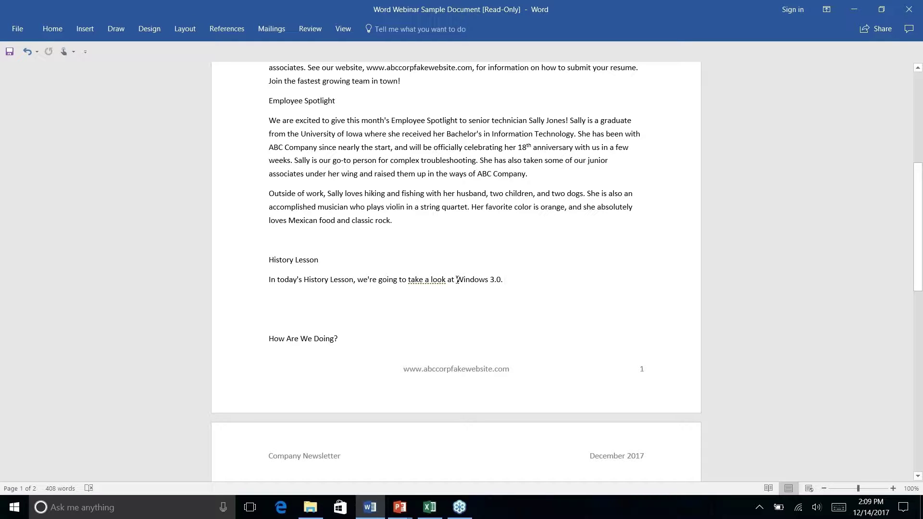
pyautogui.moveTo(457, 281); pyautogui.dragTo(506, 280)
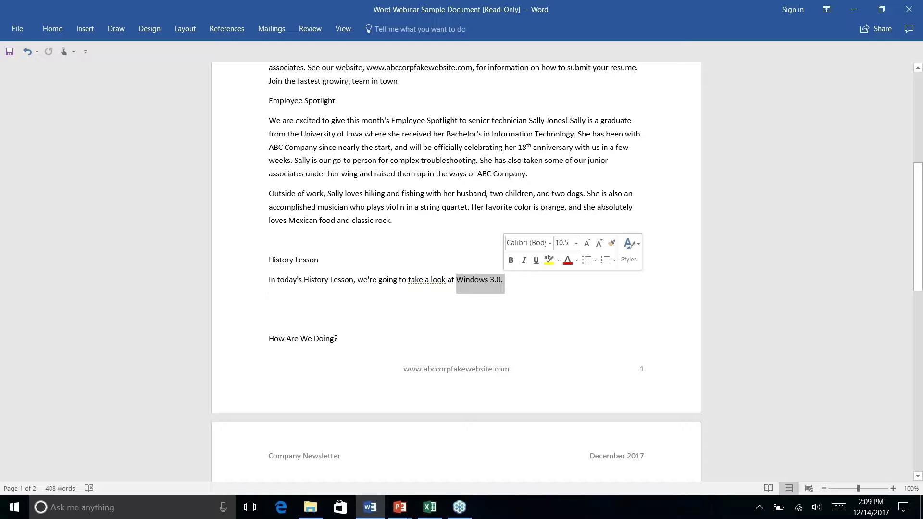
pyautogui.rightClick(501, 282)
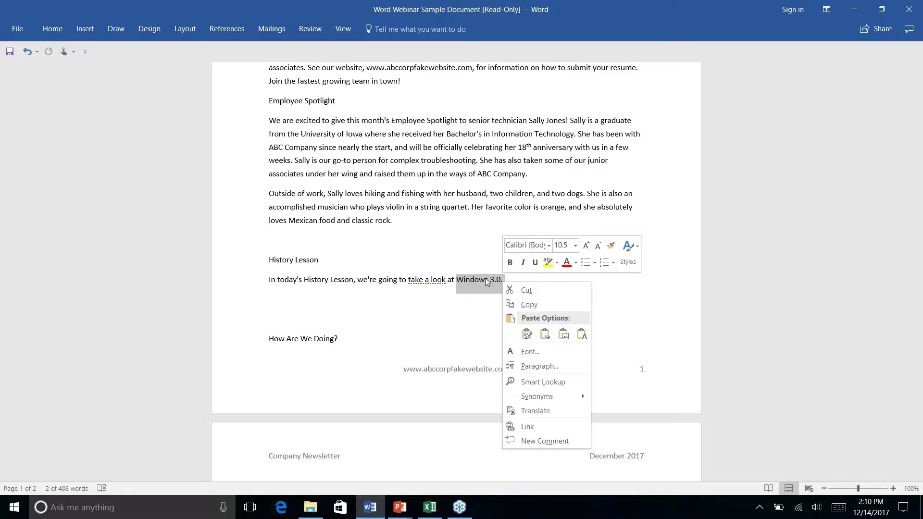
pyautogui.click(533, 384)
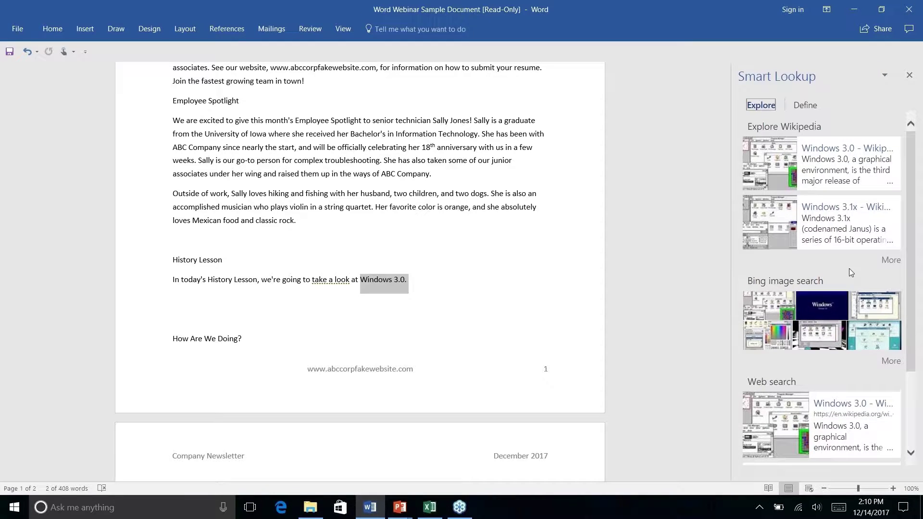
# Examine the Wikipedia, Bing image and web search results in Smart Lookup
pyautogui.scroll(-2, 851, 273)
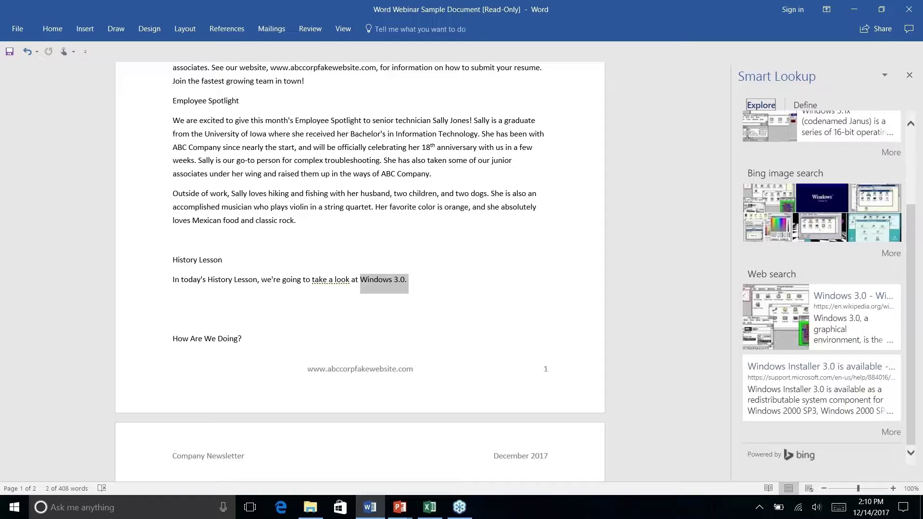
pyautogui.scroll(2, 854, 135)
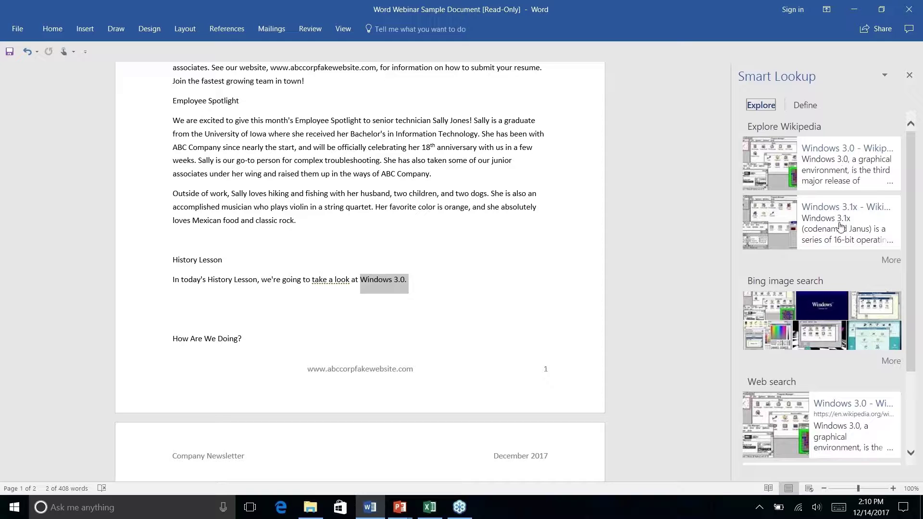
pyautogui.scroll(-3, 846, 231)
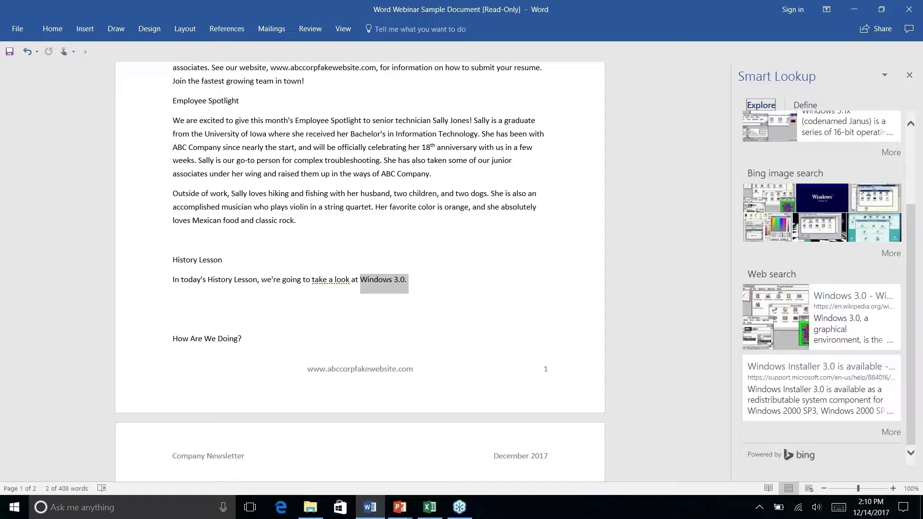
pyautogui.scroll(3, 822, 288)
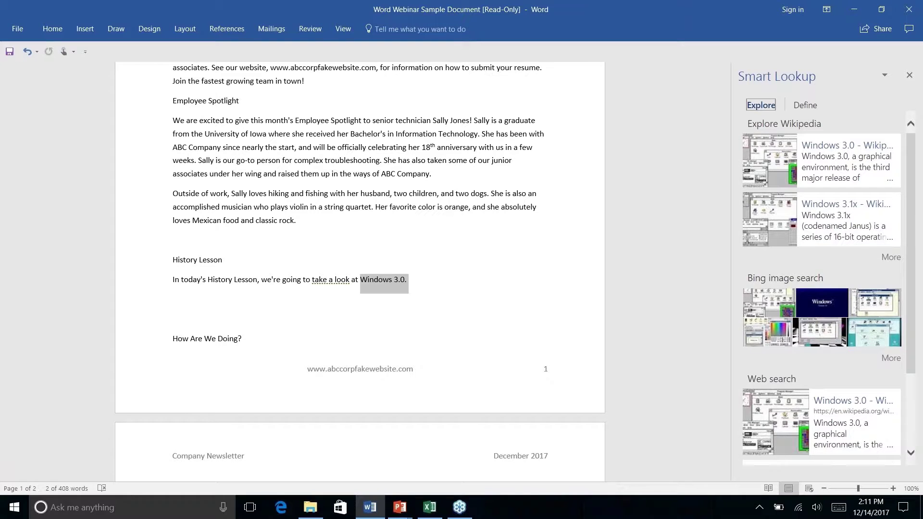
pyautogui.scroll(-3, 800, 382)
pyautogui.scroll(3, 800, 382)
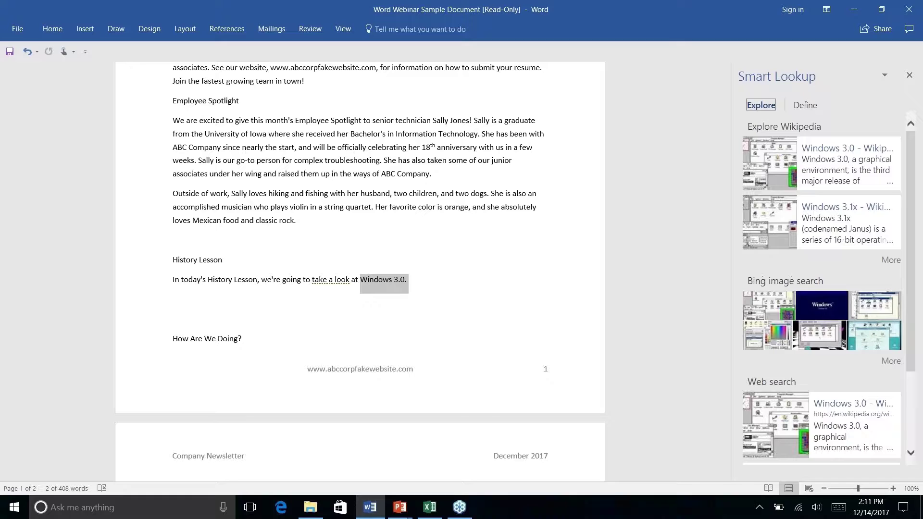
# Open the Windows 3.0 Wikipedia article from the lookup results, then close the browser window and Smart Lookup
pyautogui.click(837, 151)
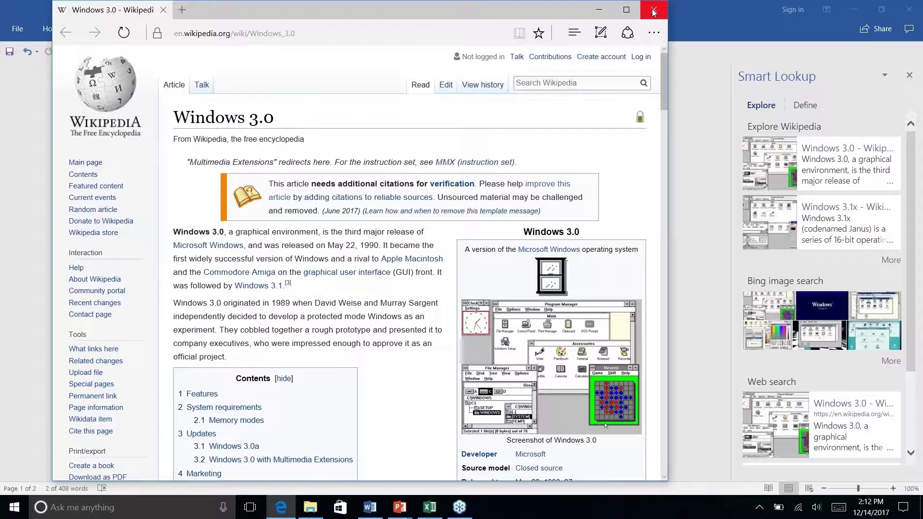
pyautogui.click(653, 10)
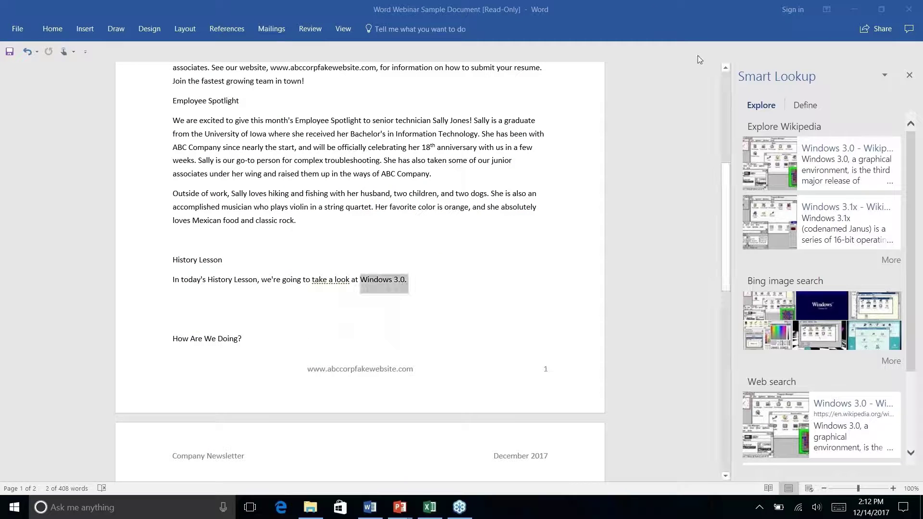
pyautogui.click(416, 281)
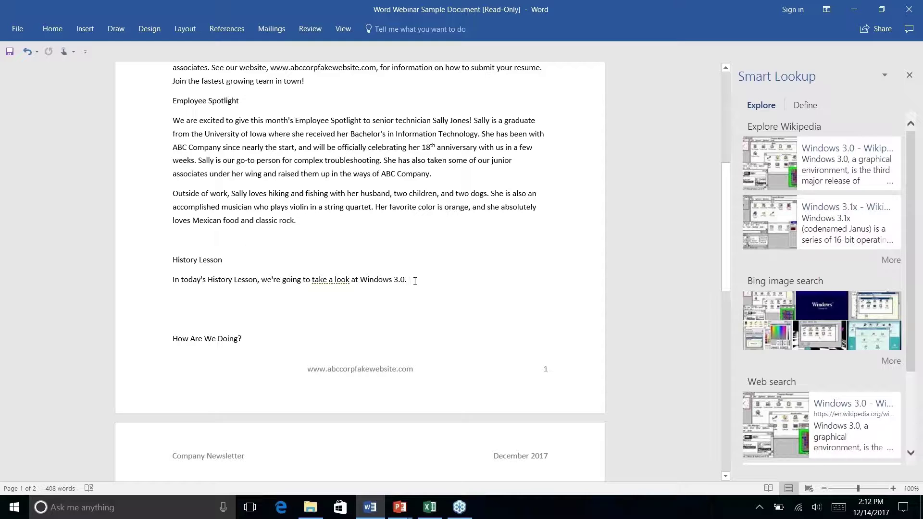
pyautogui.click(909, 76)
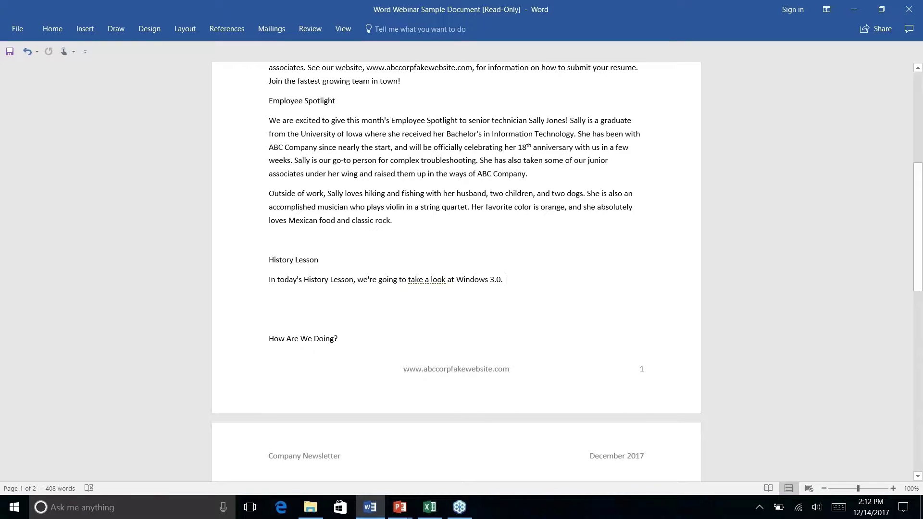
# Display the References commands and view the available citation styles
pyautogui.click(226, 29)
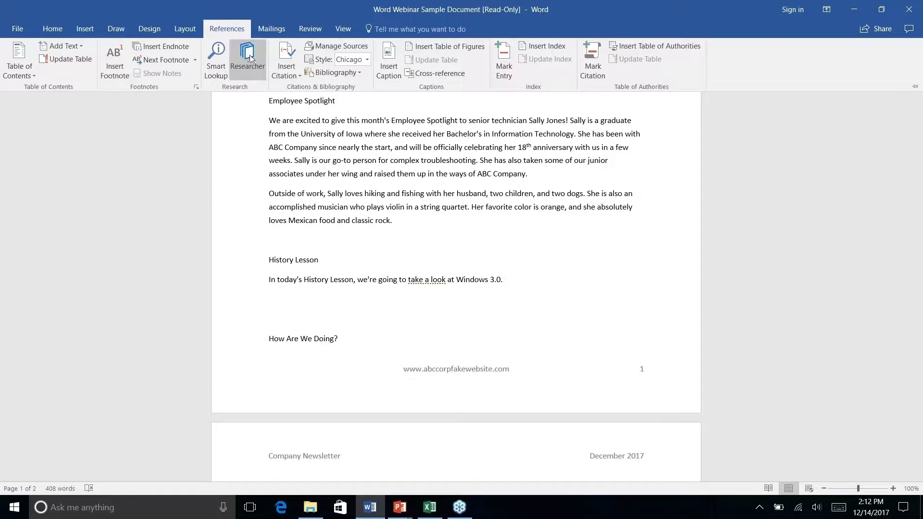
pyautogui.click(258, 59)
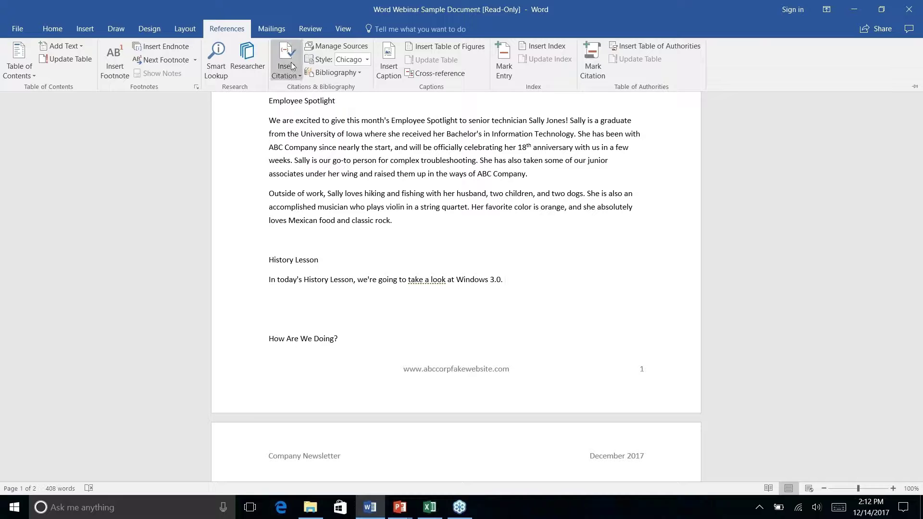
pyautogui.click(367, 60)
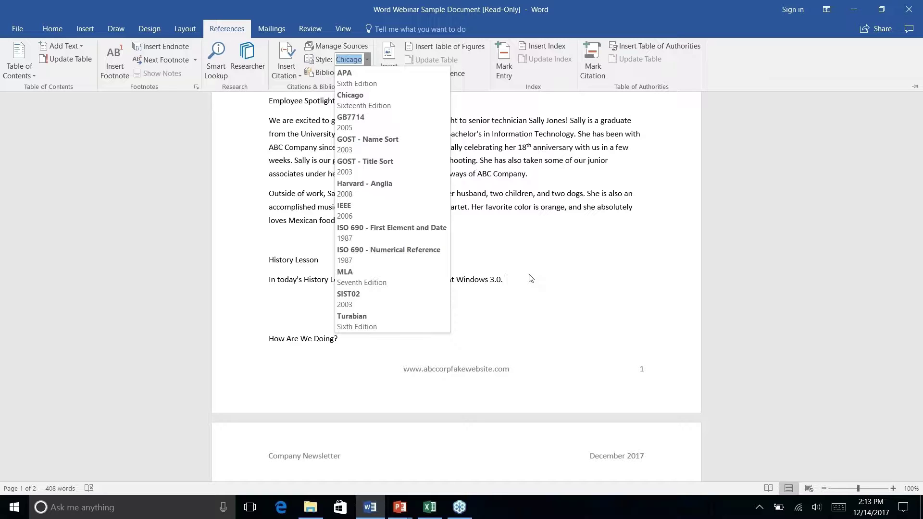
# Open Researcher and search its sources for "windows 3.0"
pyautogui.click(252, 66)
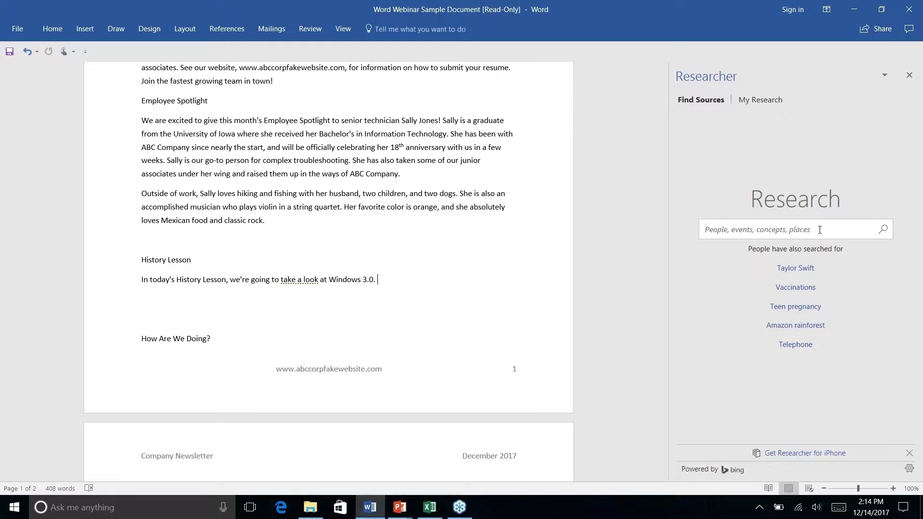
pyautogui.write('window')
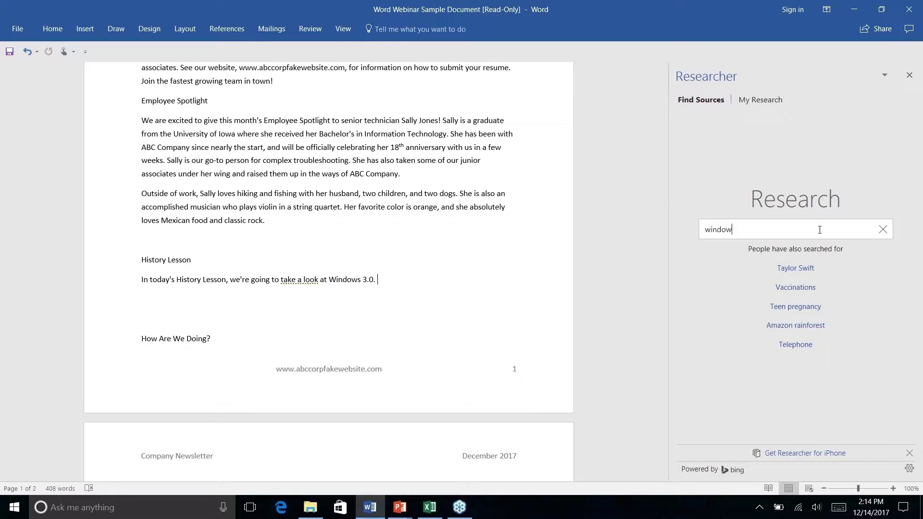
pyautogui.write('s 3.0')
pyautogui.press('Return')
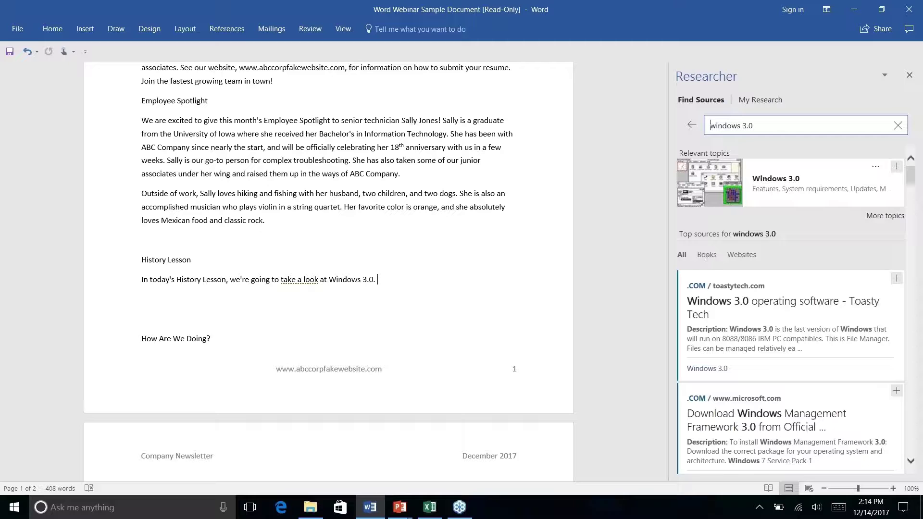
# Filter the Researcher sources to Books, return to All, and browse the list of top sources
pyautogui.click(708, 256)
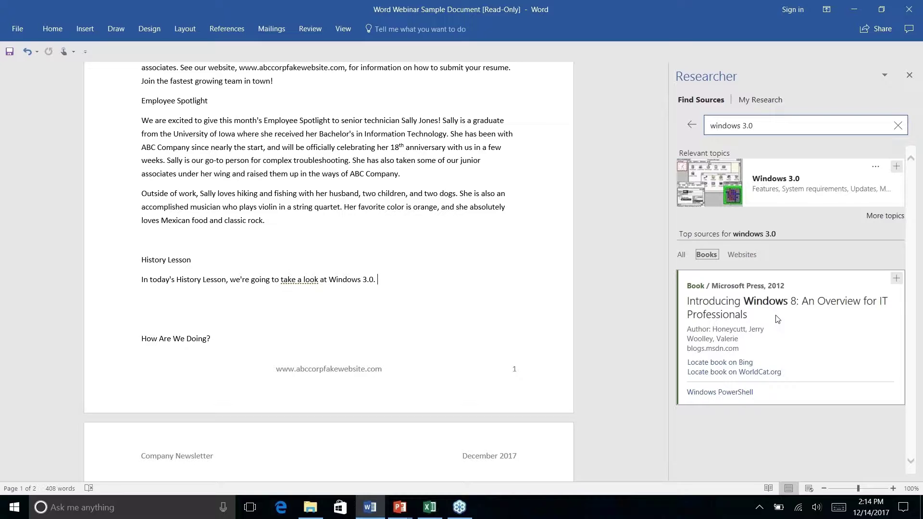
pyautogui.click(681, 259)
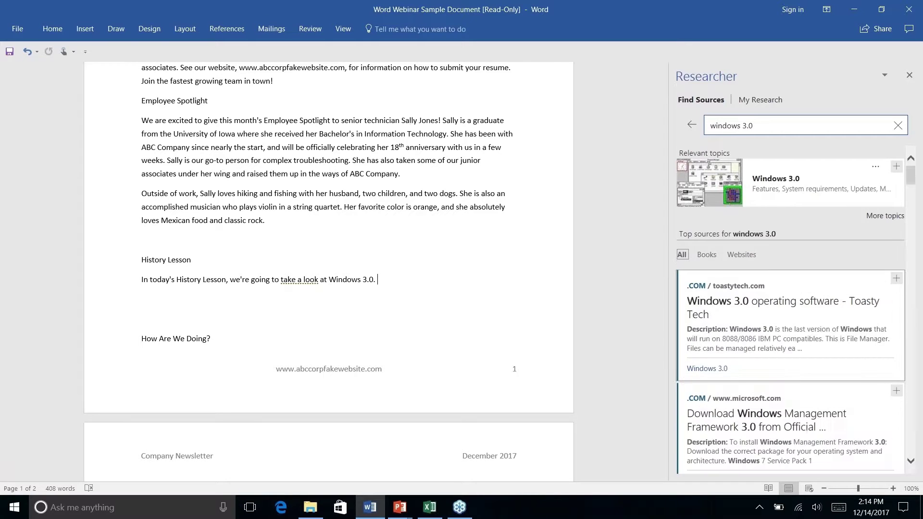
pyautogui.scroll(-10, 818, 320)
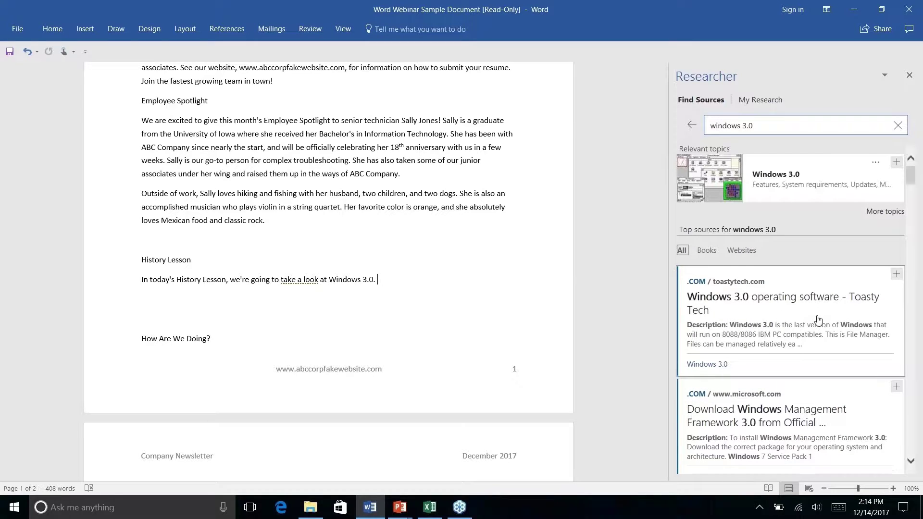
pyautogui.scroll(8, 818, 321)
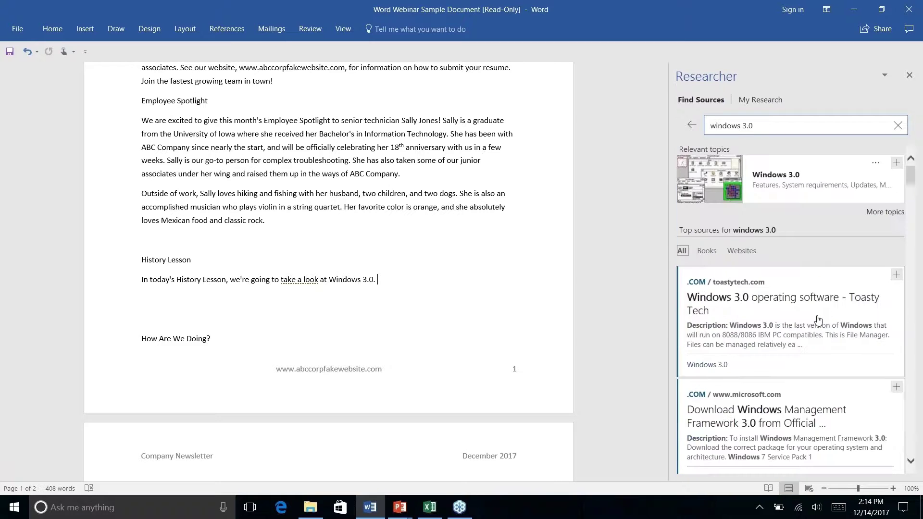
pyautogui.scroll(-5, 818, 320)
pyautogui.scroll(-8, 818, 320)
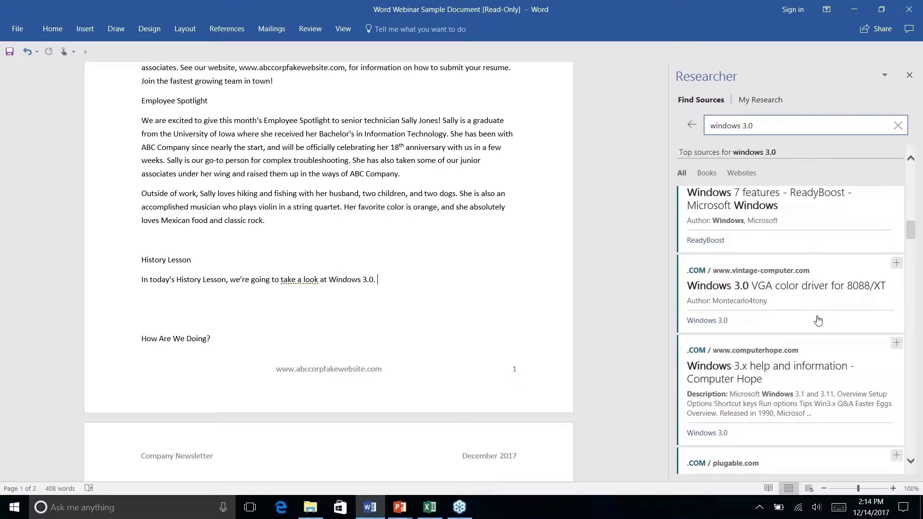
pyautogui.scroll(-8, 818, 321)
pyautogui.scroll(5, 818, 320)
pyautogui.scroll(8, 818, 320)
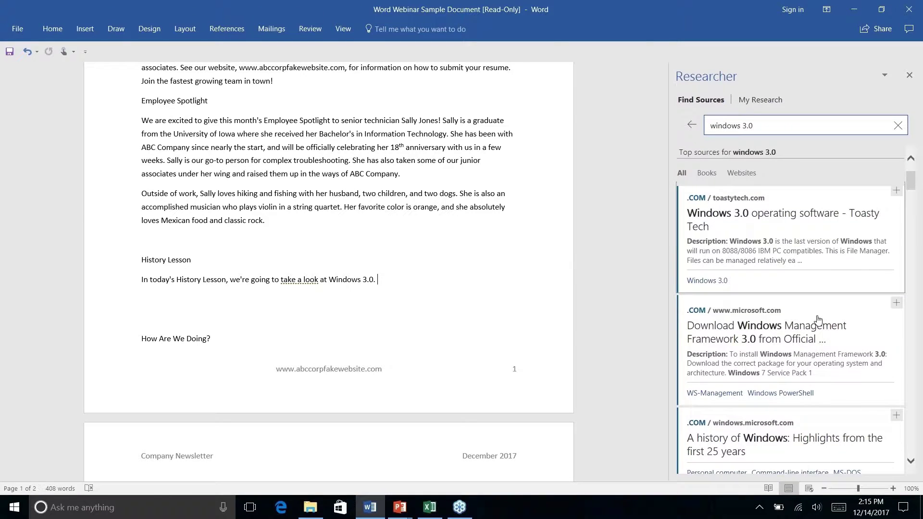
# Preview the Toasty Tech source "Windows 3.0 operating software" in Researcher and return to the results
pyautogui.scroll(3, 818, 320)
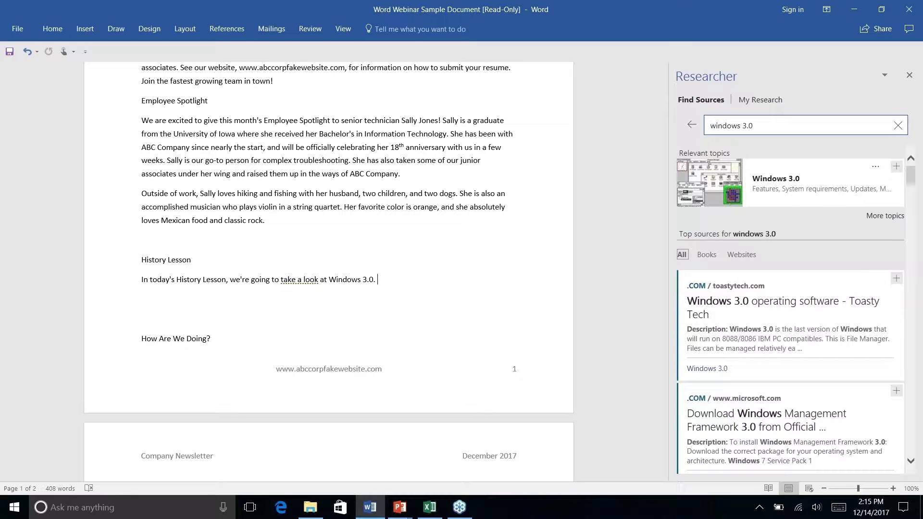
pyautogui.click(804, 311)
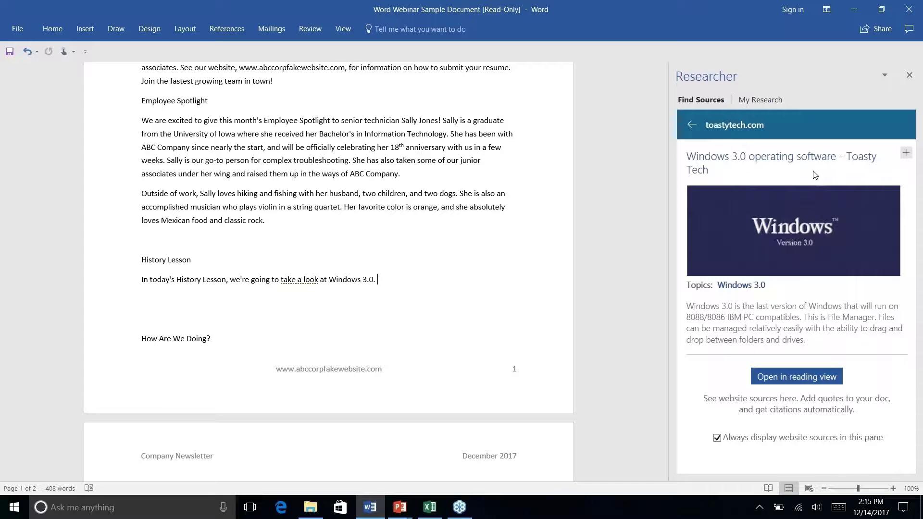
pyautogui.click(692, 126)
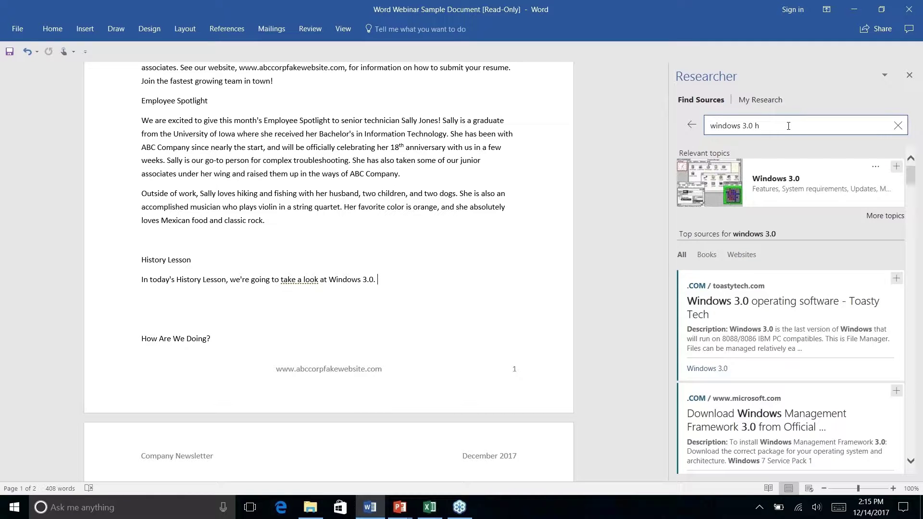
# Search Researcher for "windows 3.0 history", preview the ITProPortal article "Microsoft Windows 3.0 Is 20 Years Old Today!!!", and go back
pyautogui.write('tory')
pyautogui.press('Return')
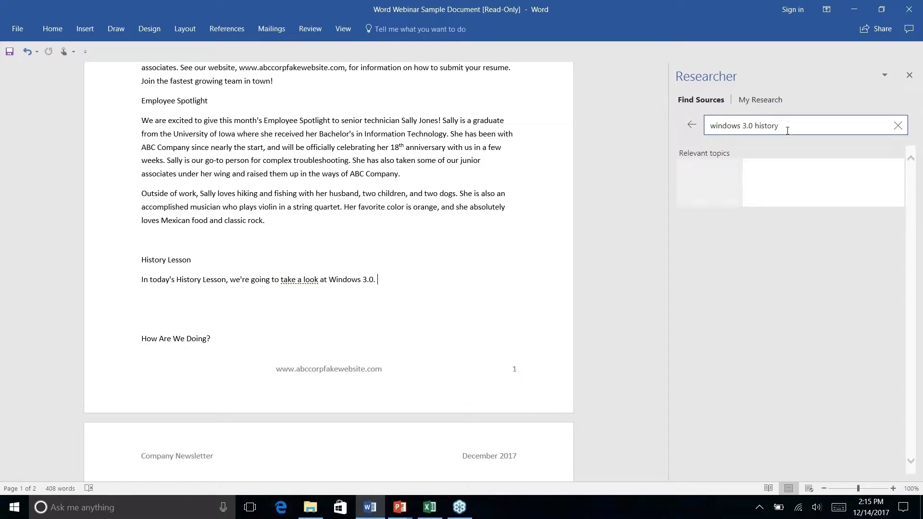
pyautogui.scroll(-1, 826, 325)
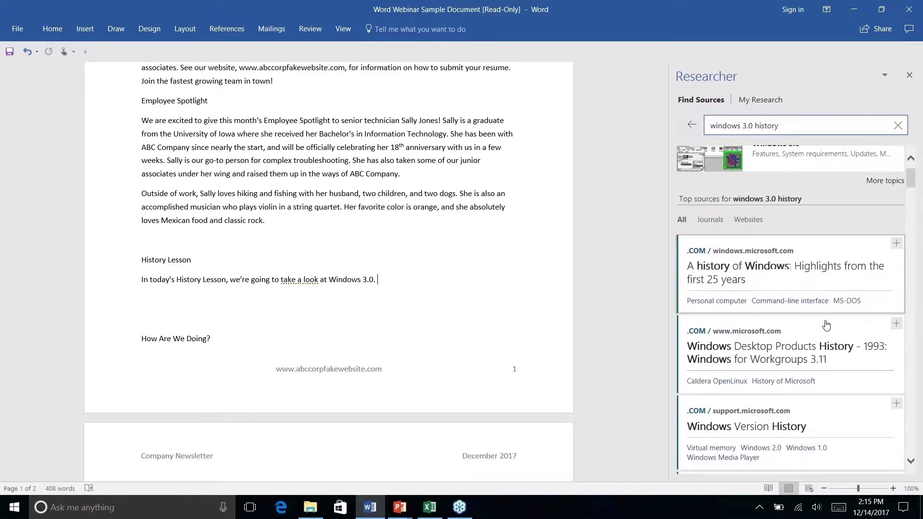
pyautogui.scroll(-6, 826, 326)
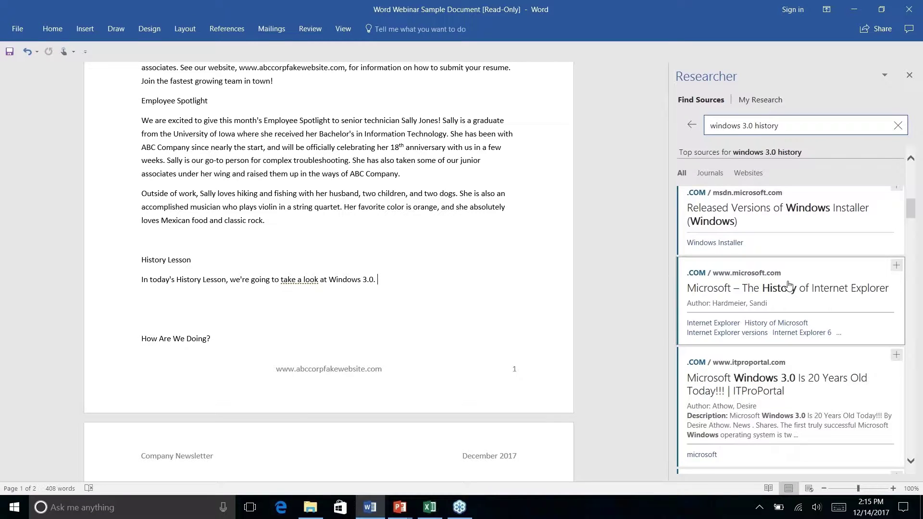
pyautogui.click(775, 388)
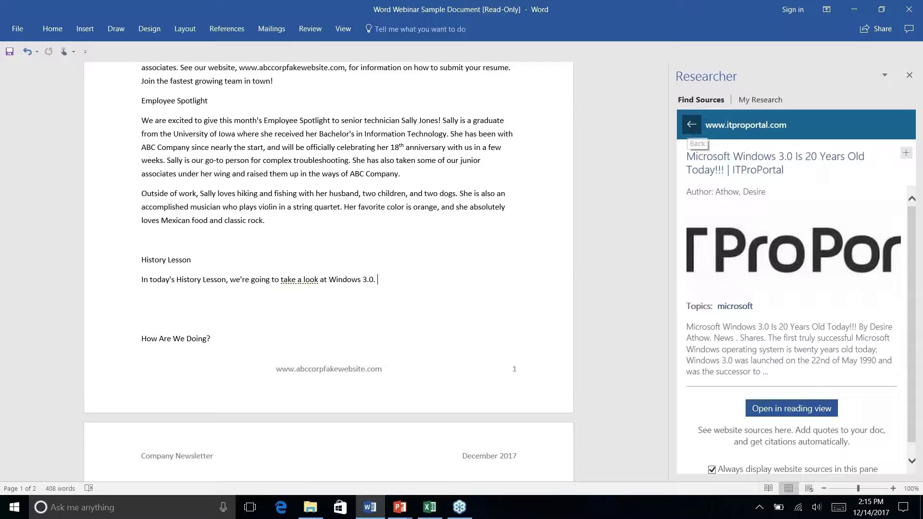
pyautogui.click(690, 126)
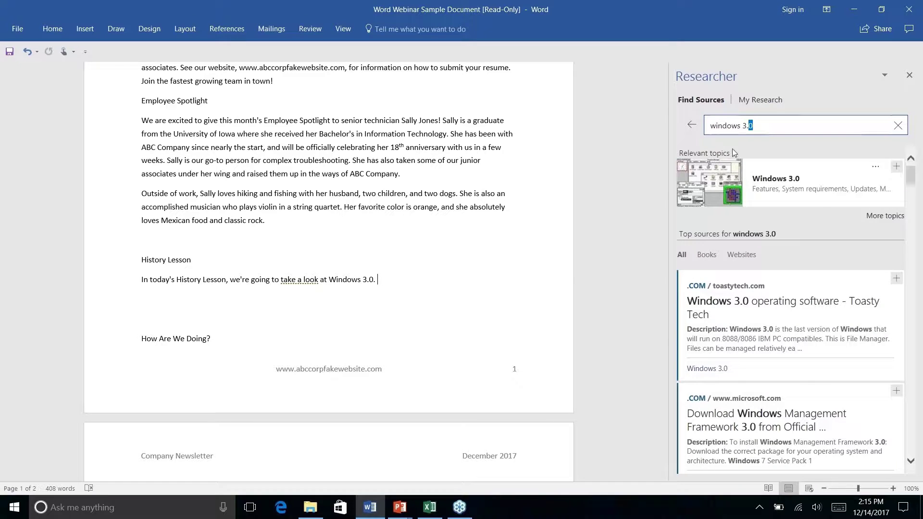
# Open the source "Windows 3.0 with Multimedia Extensions - Toasty Tech" and insert its summary paragraph below the History Lesson sentence
pyautogui.moveTo(783, 129); pyautogui.dragTo(768, 130)
pyautogui.click(768, 130)
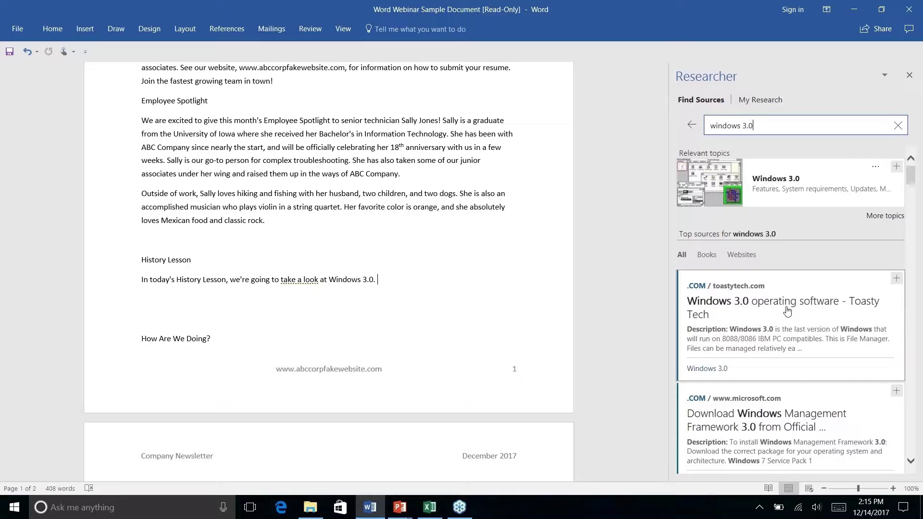
pyautogui.scroll(-4, 787, 312)
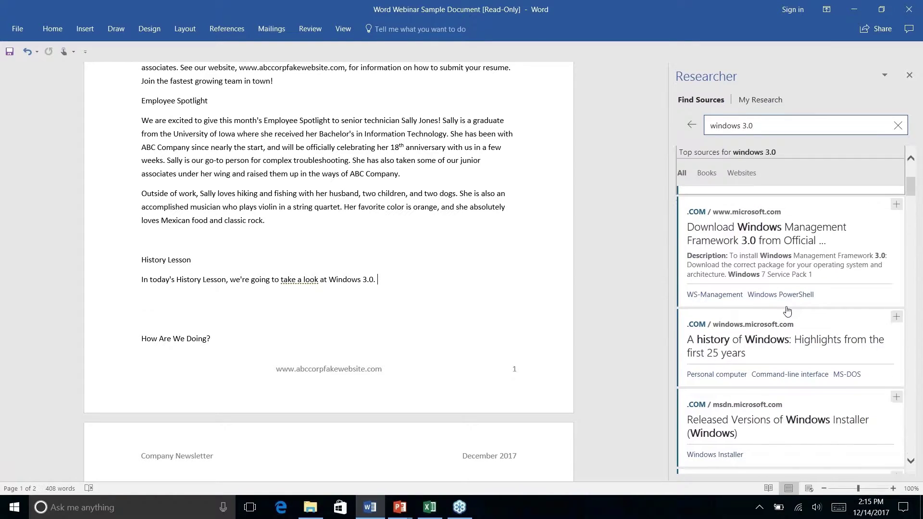
pyautogui.scroll(-6, 787, 312)
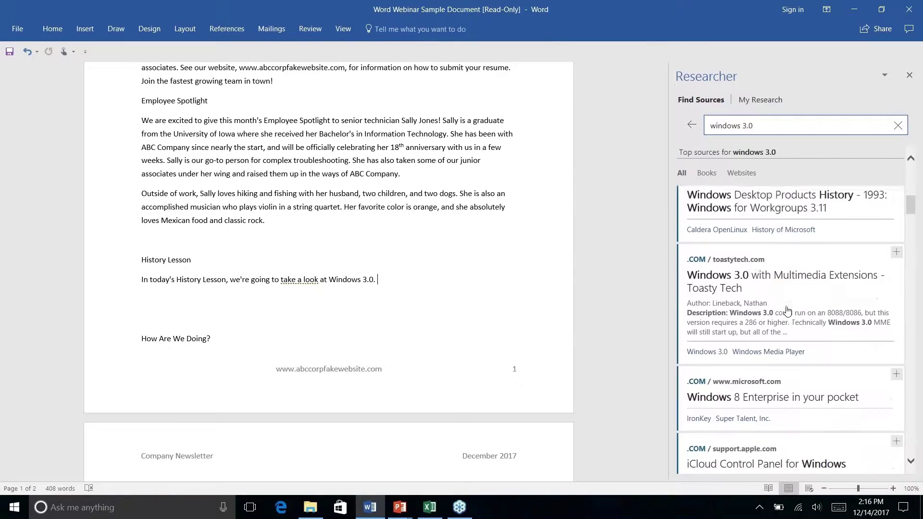
pyautogui.click(786, 256)
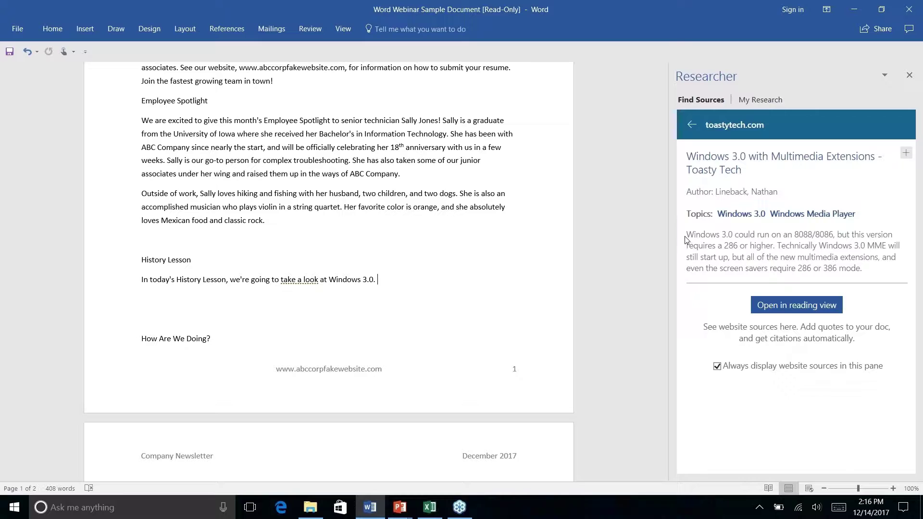
pyautogui.moveTo(686, 234); pyautogui.dragTo(882, 270)
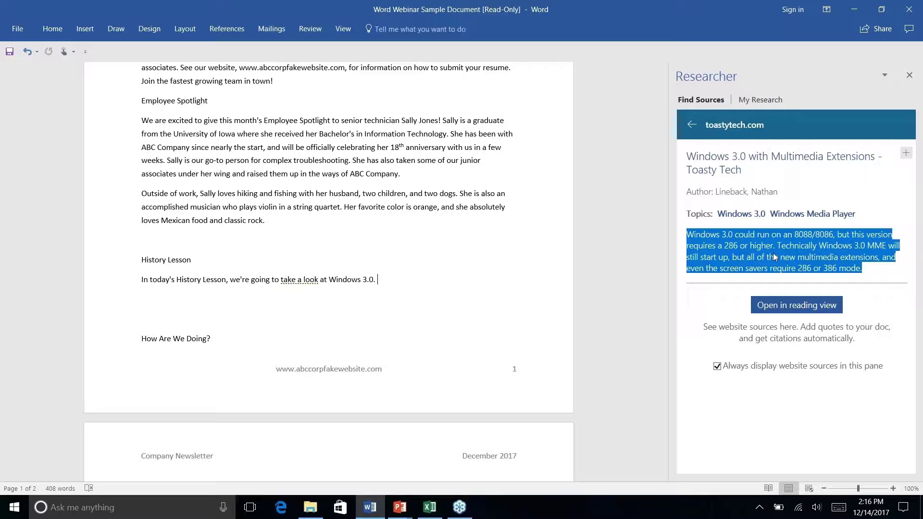
pyautogui.moveTo(775, 257); pyautogui.dragTo(457, 309)
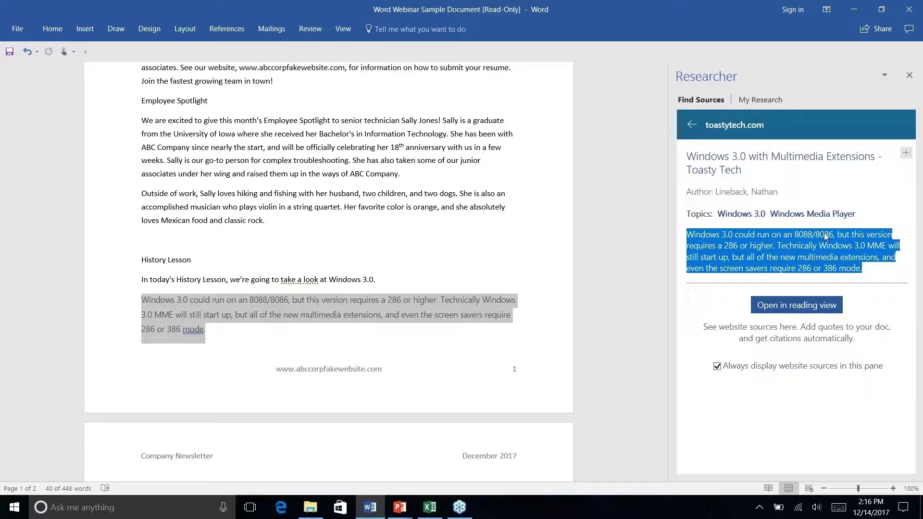
# Open the Toasty Tech article in reading view and examine its text and screenshots, selecting the paragraph about 8088/8086 support
pyautogui.click(783, 310)
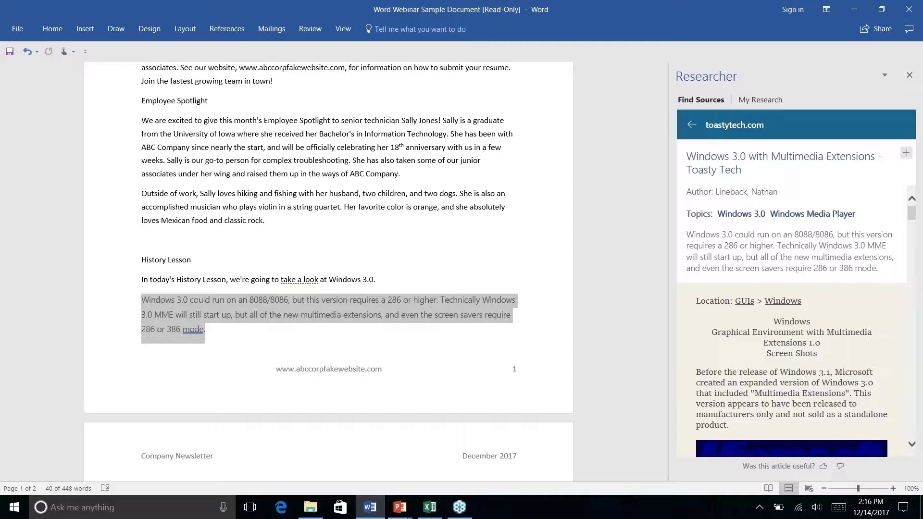
pyautogui.scroll(-10, 845, 239)
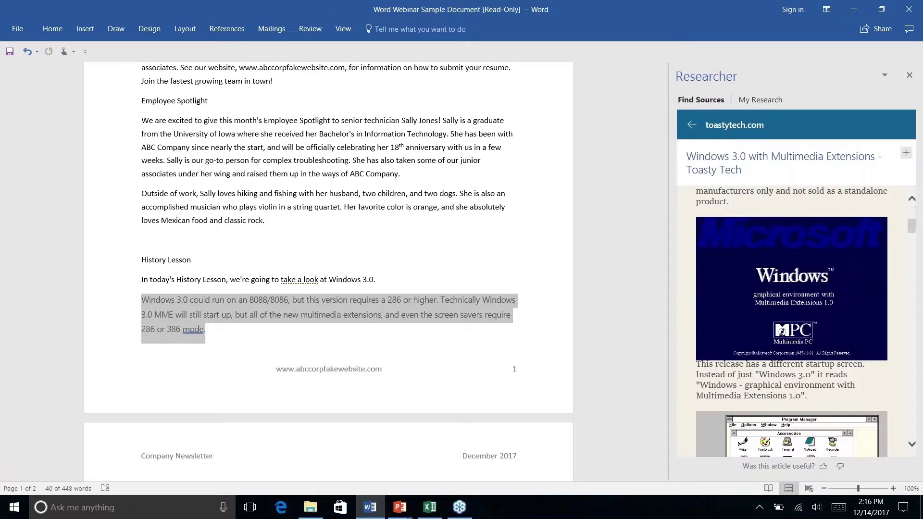
pyautogui.scroll(-3, 819, 331)
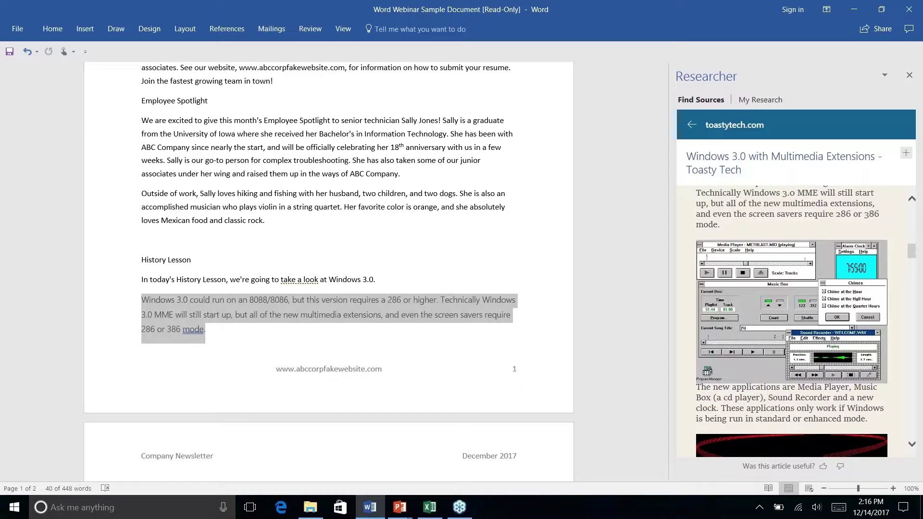
pyautogui.scroll(6, 819, 331)
pyautogui.scroll(-9, 819, 330)
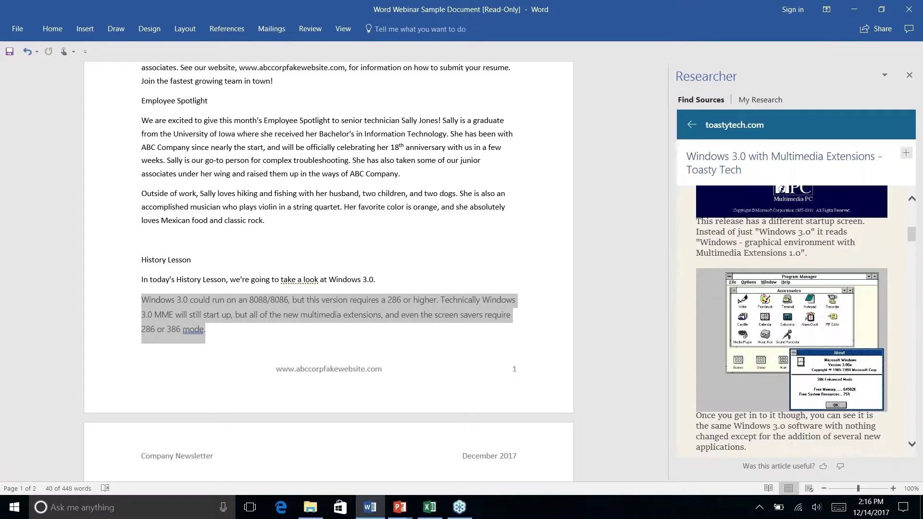
pyautogui.scroll(3, 800, 301)
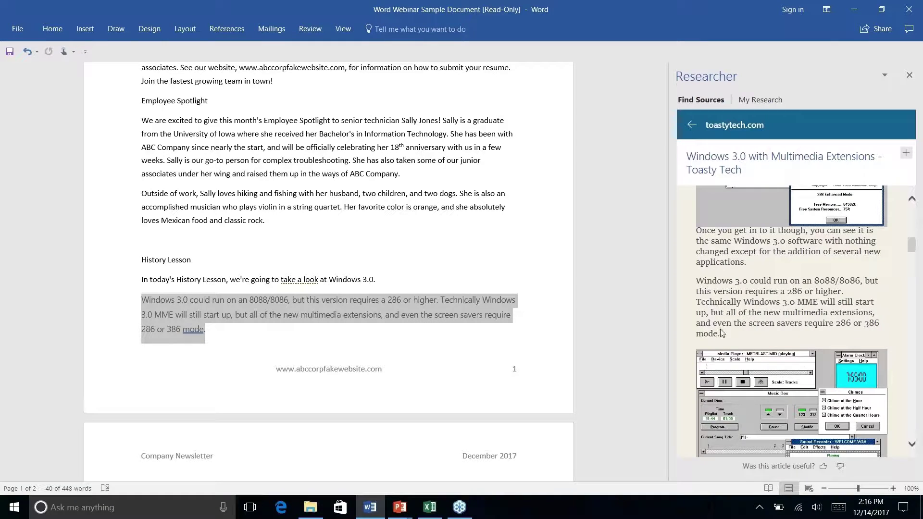
pyautogui.scroll(1, 737, 294)
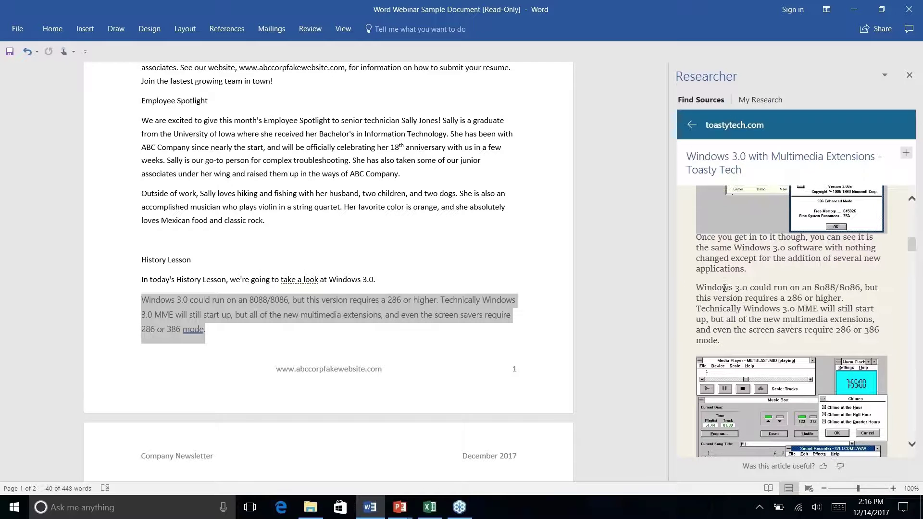
pyautogui.moveTo(698, 288); pyautogui.dragTo(777, 340)
pyautogui.scroll(-4, 776, 340)
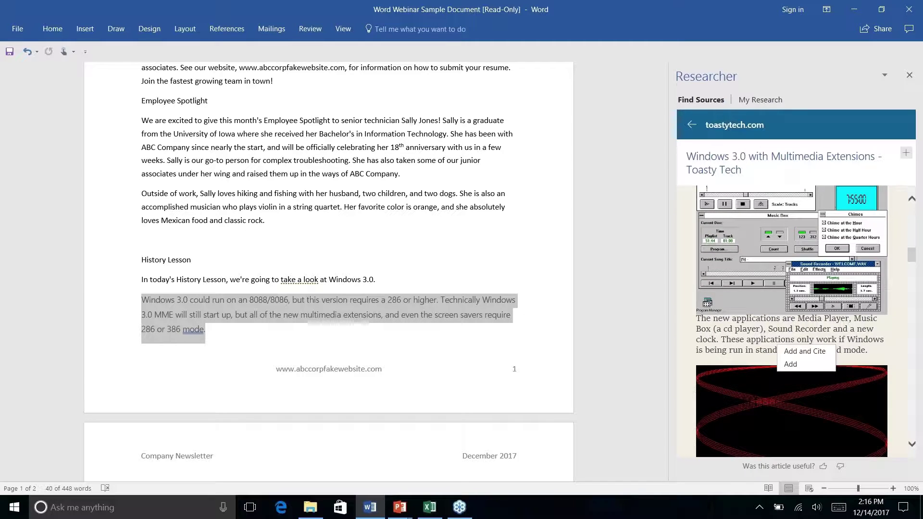
pyautogui.scroll(-3, 777, 340)
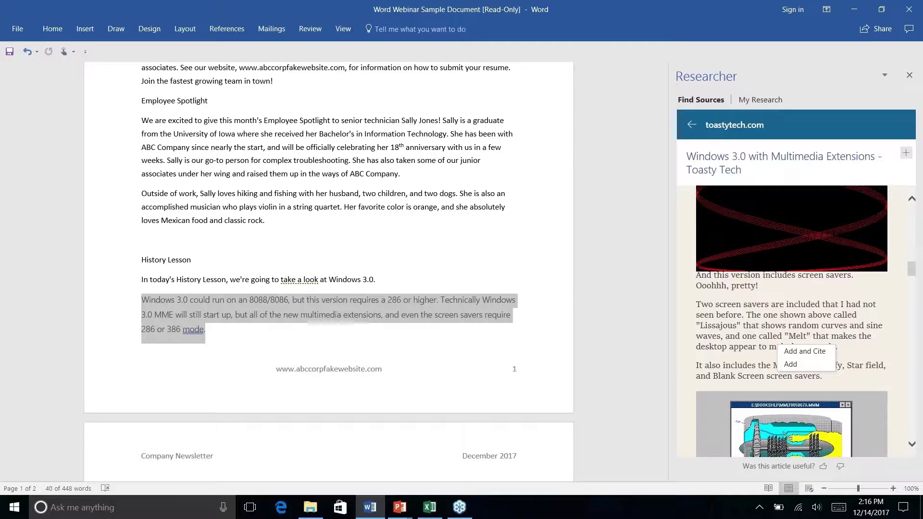
# Add the article's paragraph about the media player playing ".mmm" animation files to the document with a citation
pyautogui.scroll(-5, 723, 310)
pyautogui.scroll(1, 724, 310)
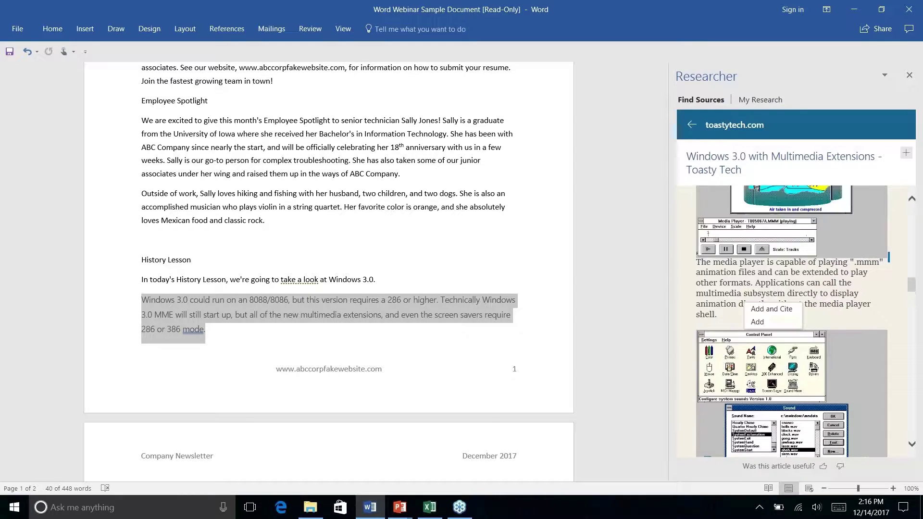
pyautogui.moveTo(698, 262); pyautogui.dragTo(748, 318)
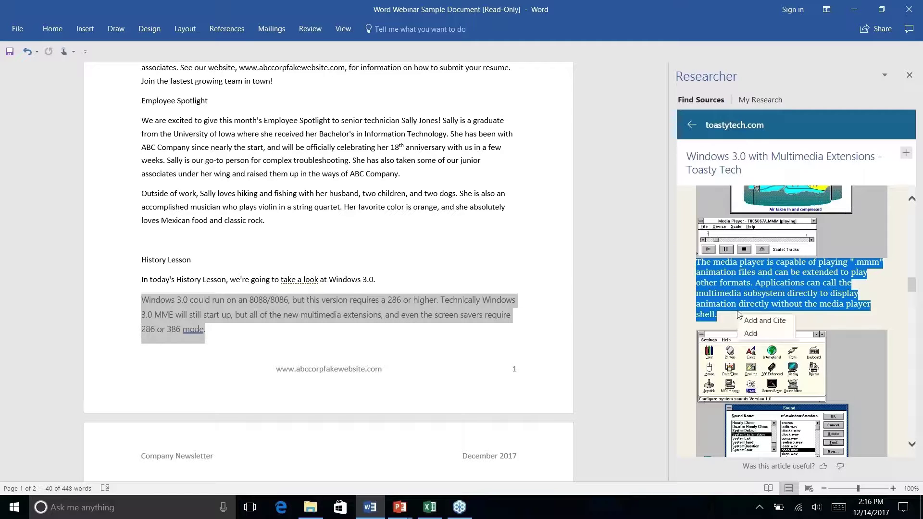
pyautogui.click(765, 321)
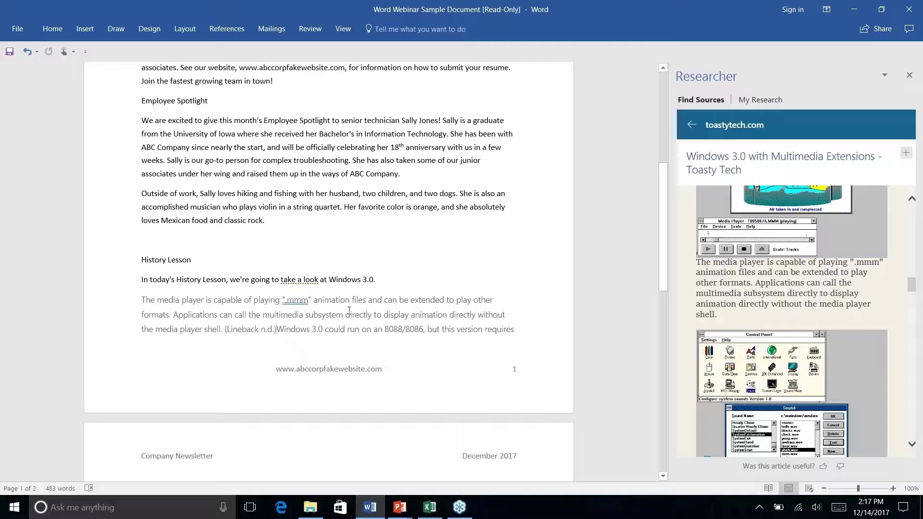
# Review the inserted History Lesson text and set the document's citation style to APA Sixth Edition
pyautogui.scroll(1, 349, 310)
pyautogui.scroll(-4, 350, 310)
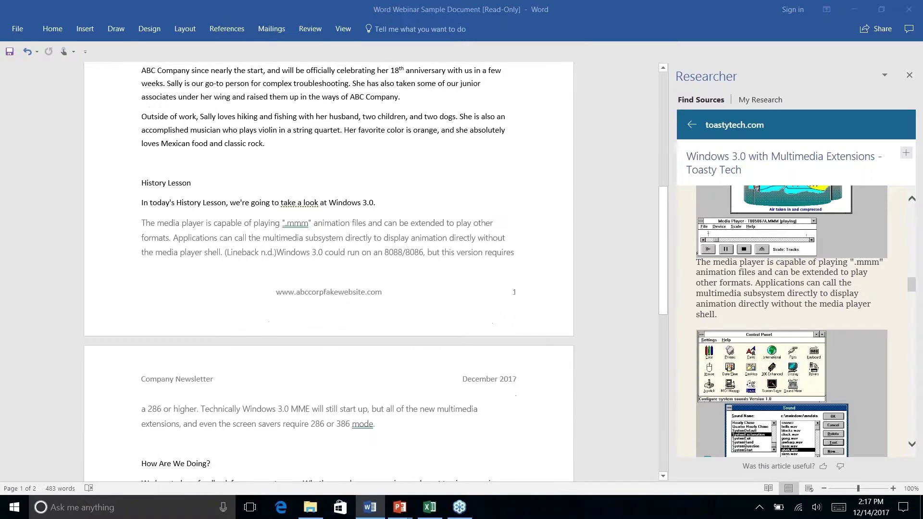
pyautogui.scroll(-4, 329, 269)
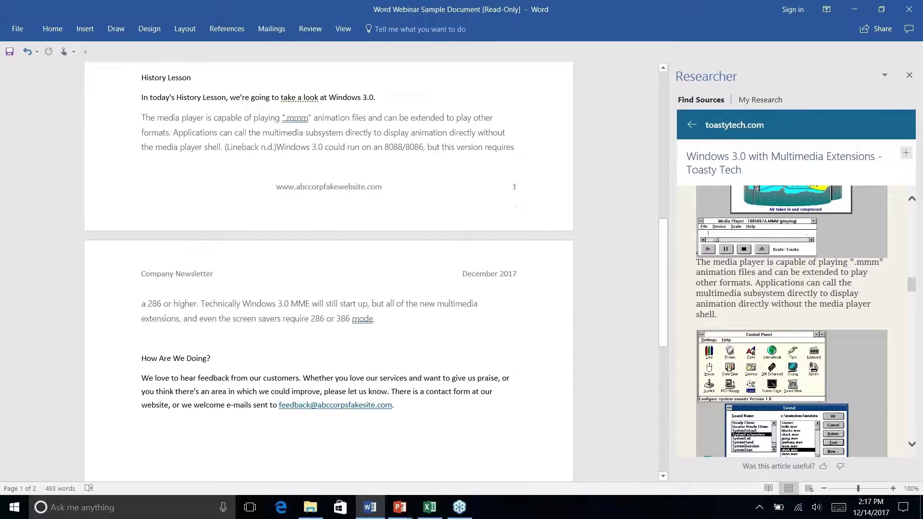
pyautogui.click(227, 28)
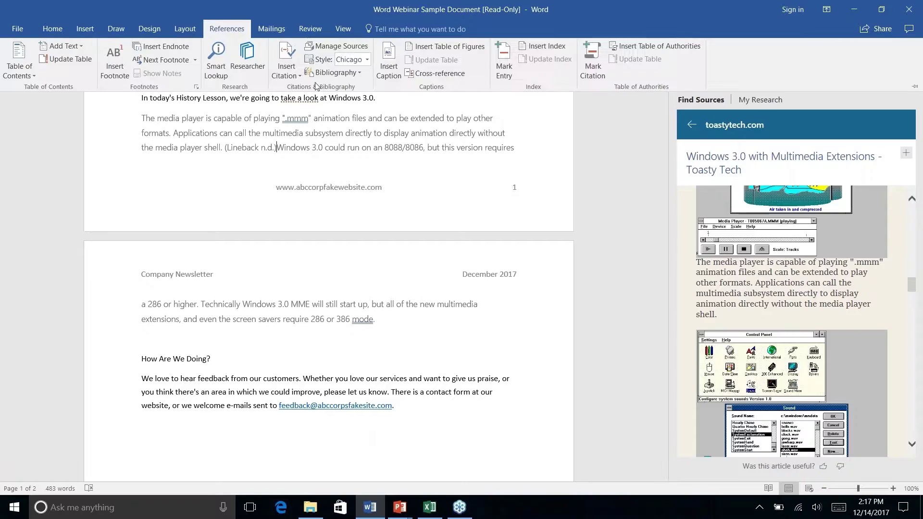
pyautogui.click(367, 65)
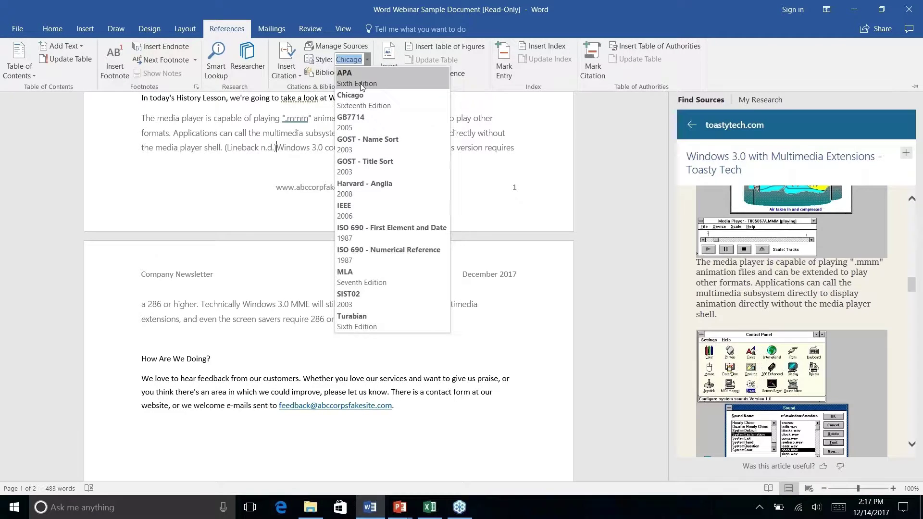
pyautogui.click(358, 84)
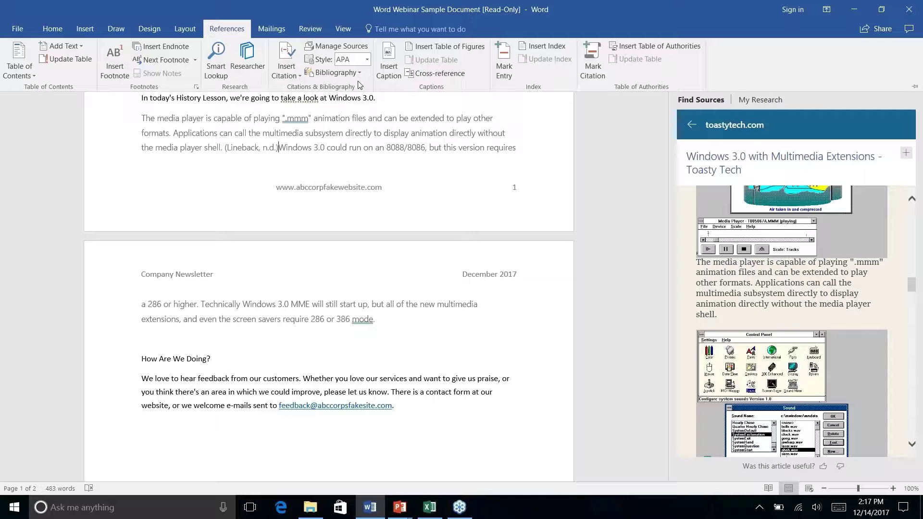
# Open the source details of the citation after the media player sentences, examine the available source types, and close them without changes
pyautogui.click(279, 150)
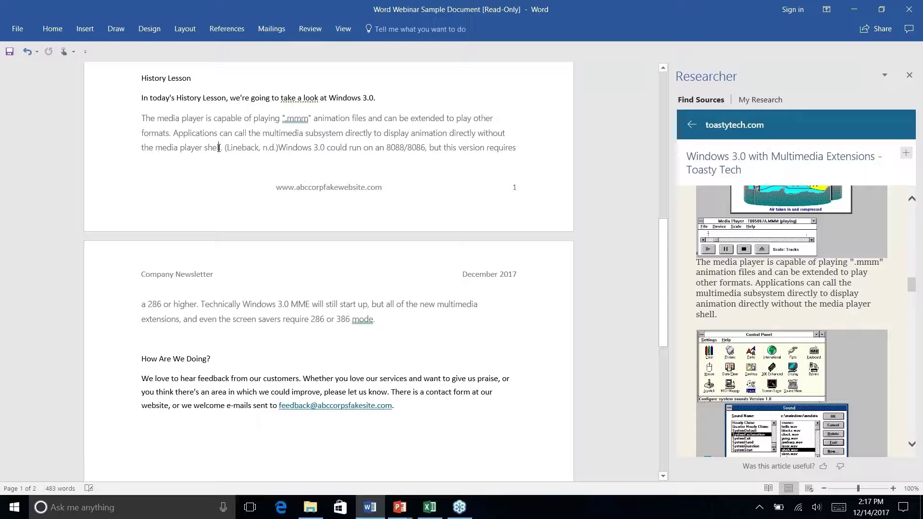
pyautogui.click(251, 150)
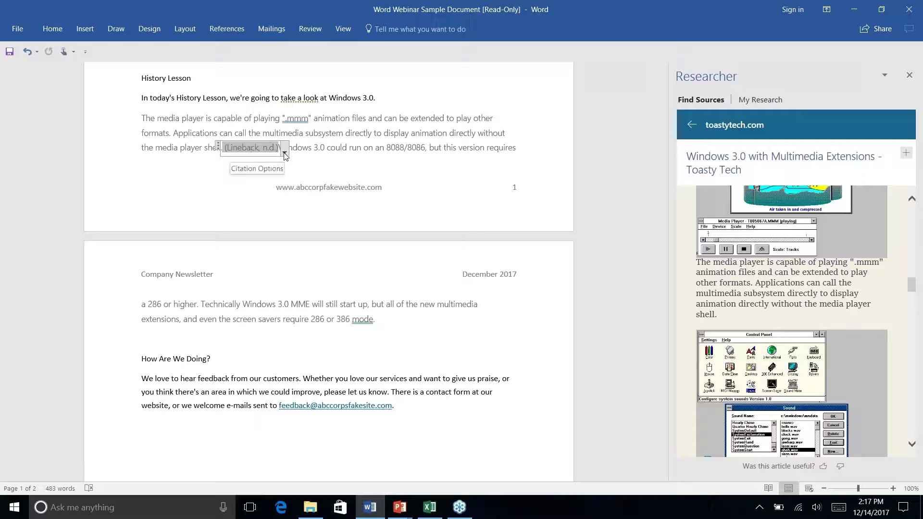
pyautogui.click(285, 152)
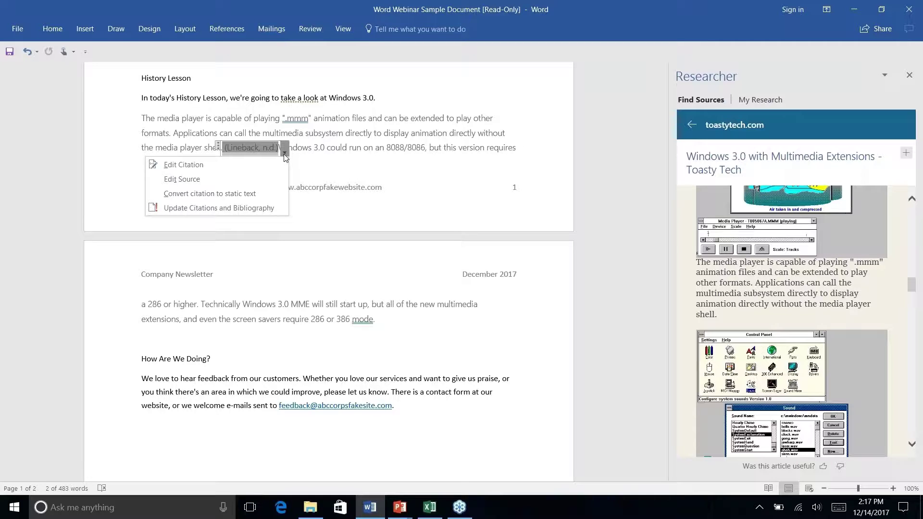
pyautogui.click(205, 180)
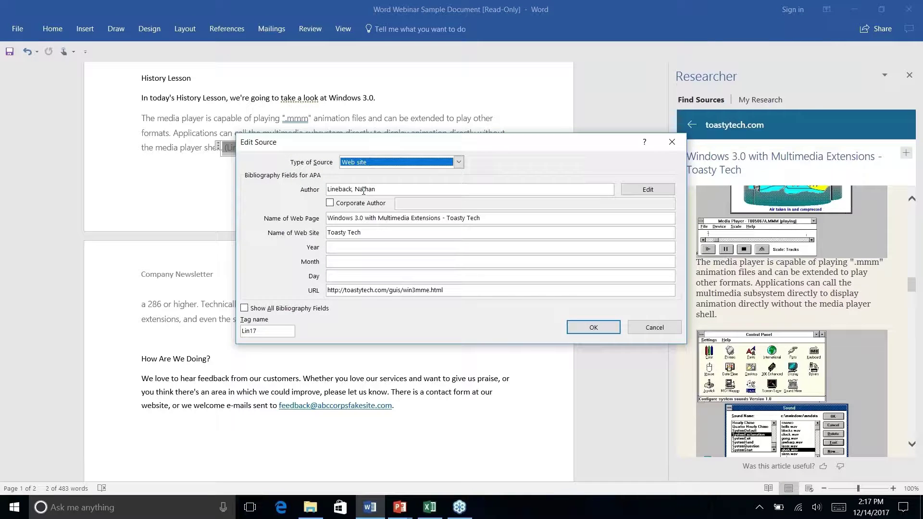
pyautogui.click(458, 162)
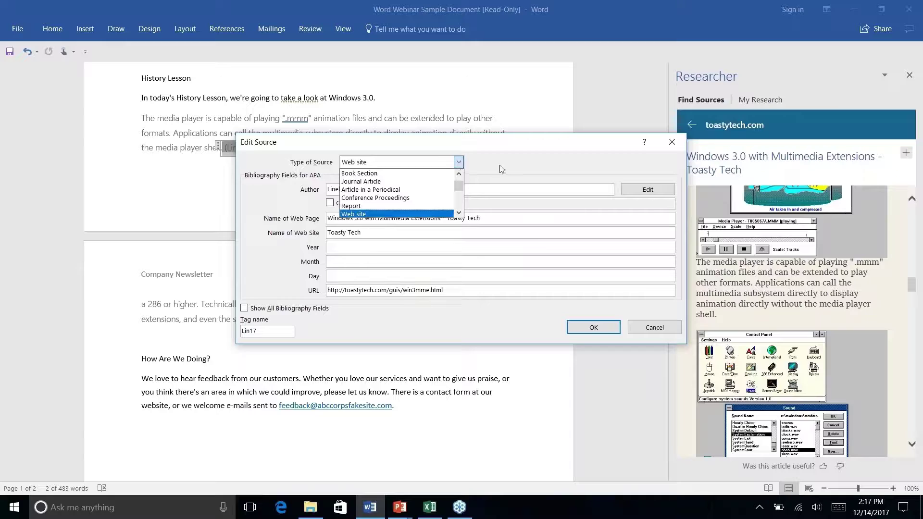
pyautogui.click(500, 169)
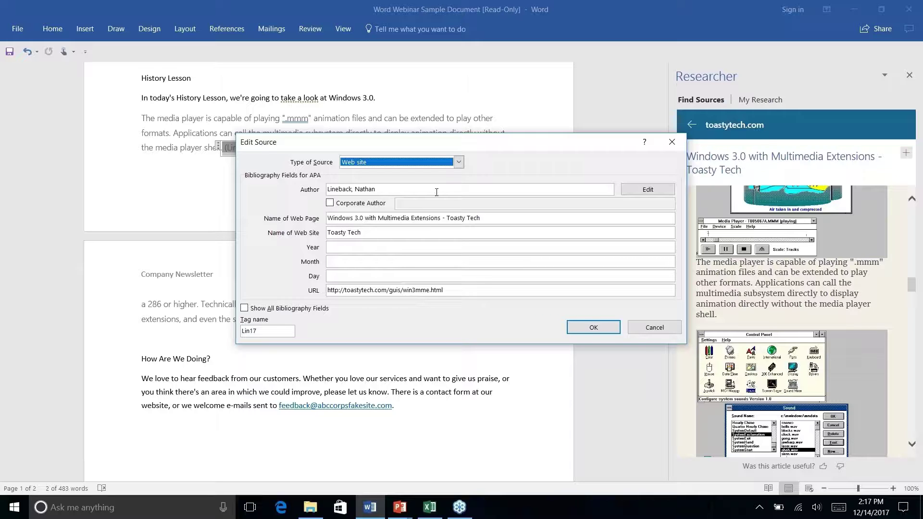
pyautogui.click(655, 328)
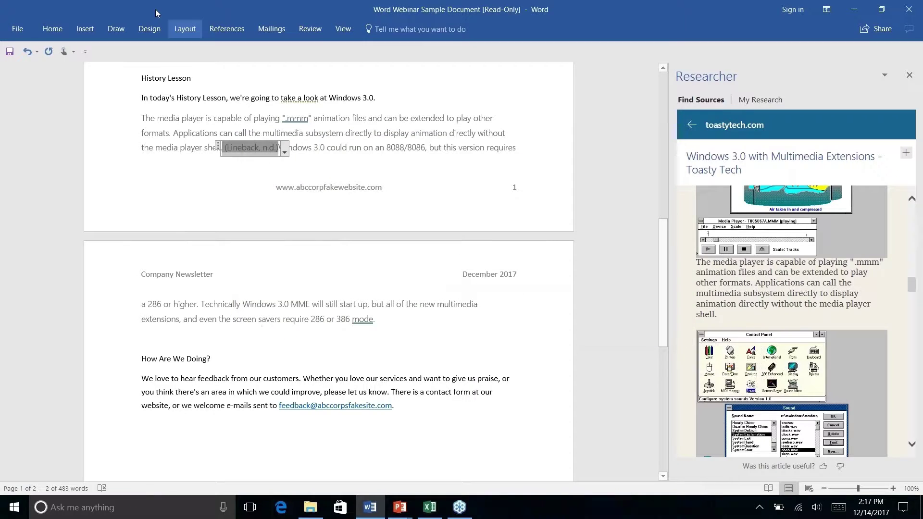
pyautogui.click(226, 29)
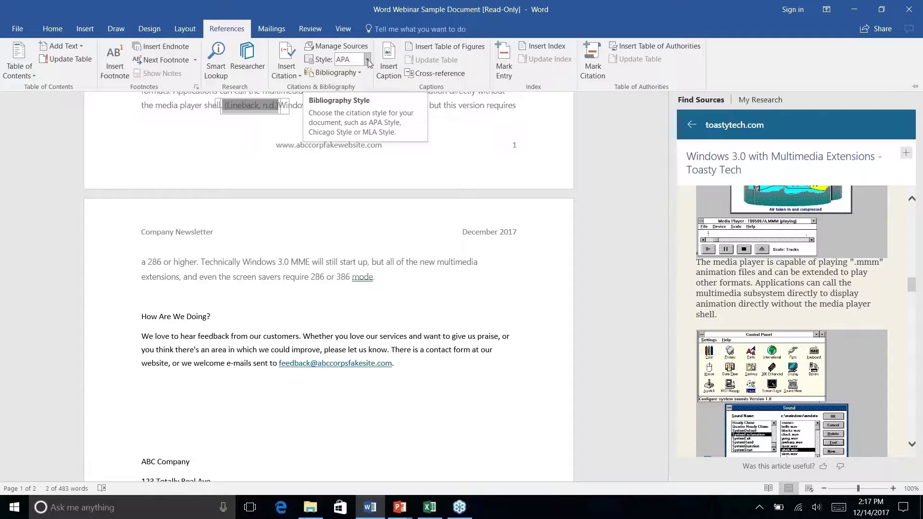
pyautogui.click(436, 187)
pyautogui.scroll(-5, 434, 187)
pyautogui.scroll(8, 429, 182)
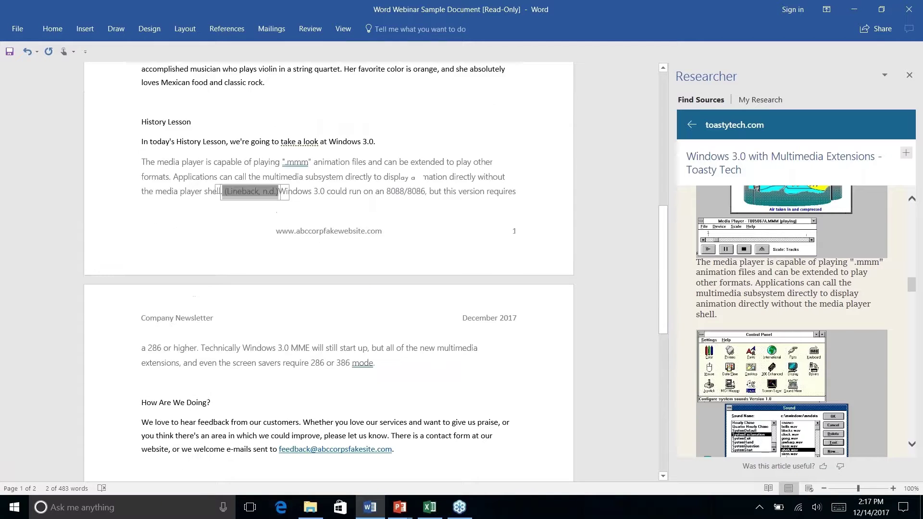
pyautogui.click(421, 176)
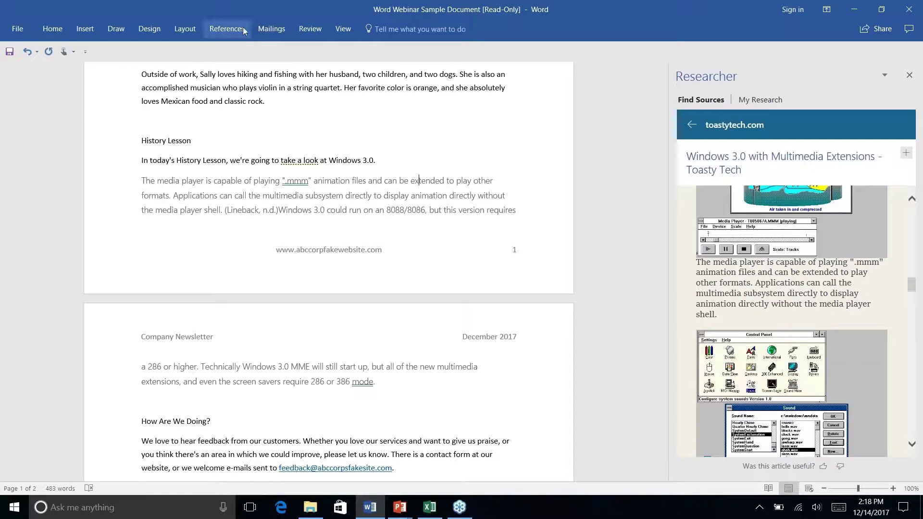
# Insert the built-in References bibliography after the History Lesson paragraph ending in "286 or 386 mode"
pyautogui.click(220, 30)
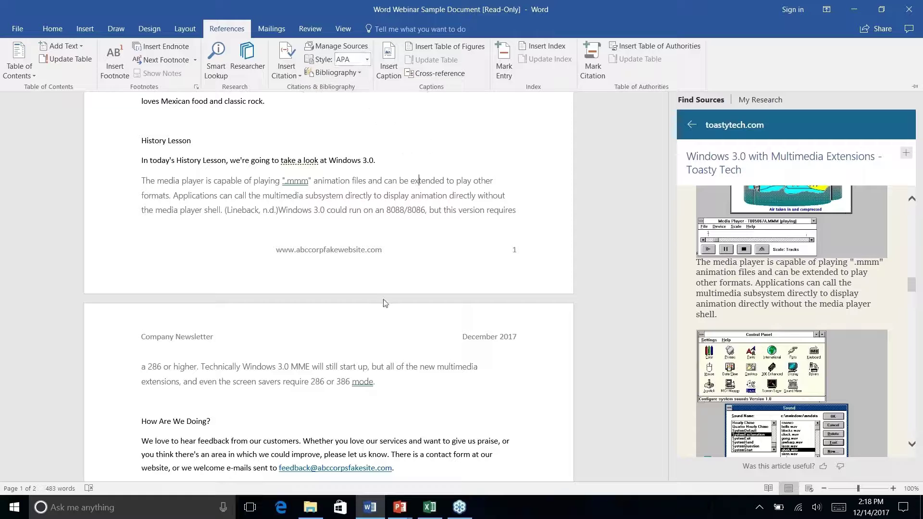
pyautogui.click(400, 389)
pyautogui.rightClick(378, 387)
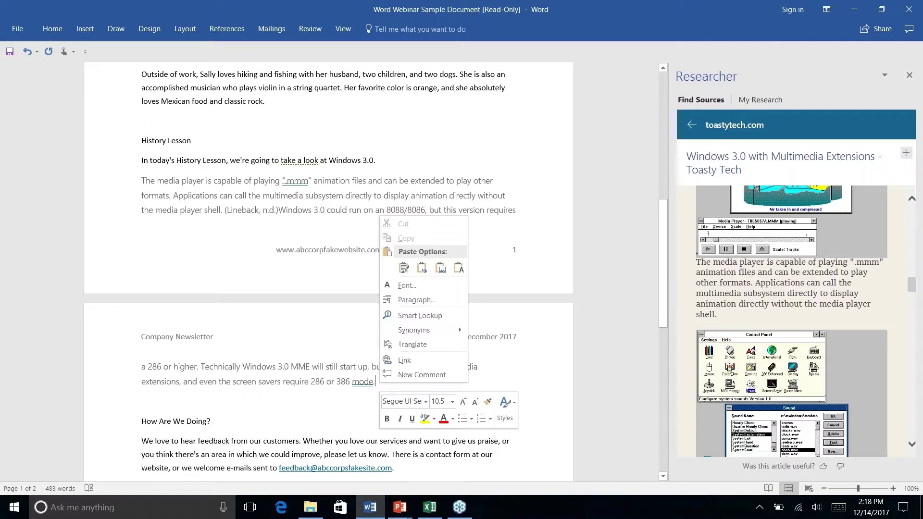
pyautogui.press('Escape')
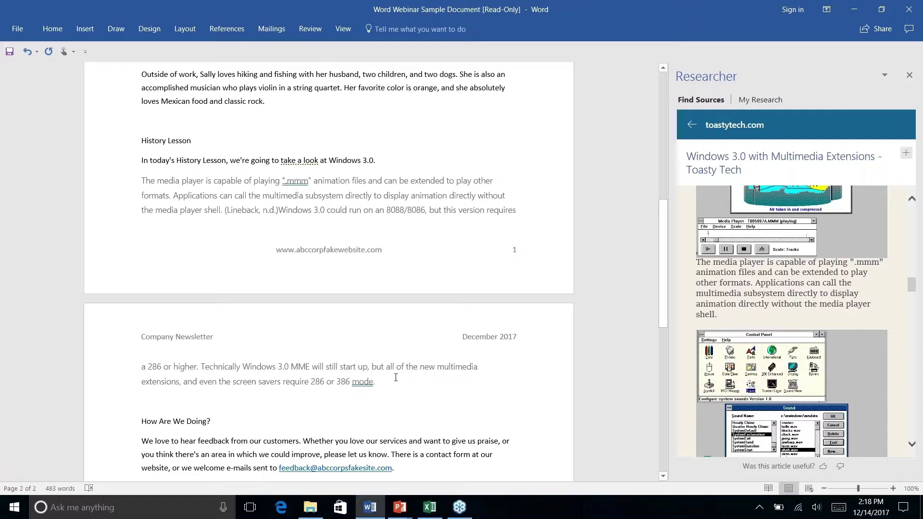
pyautogui.click(234, 34)
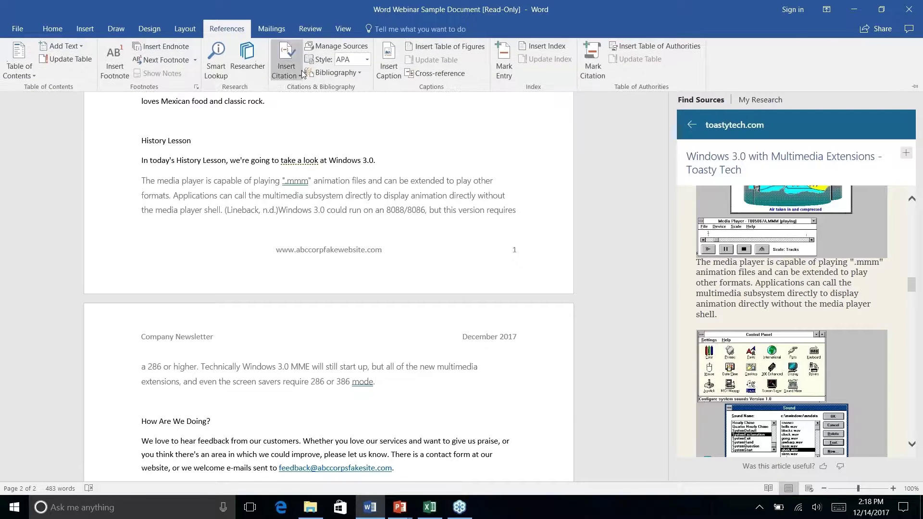
pyautogui.click(359, 72)
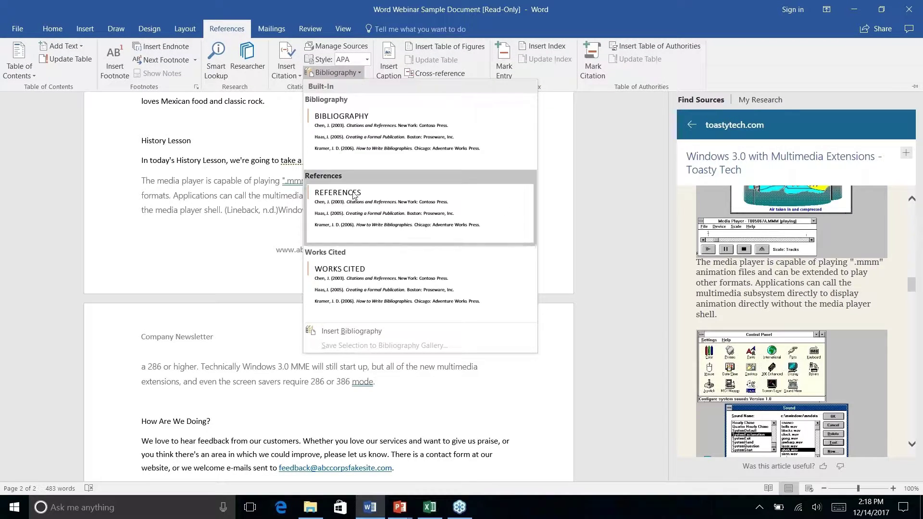
pyautogui.click(359, 217)
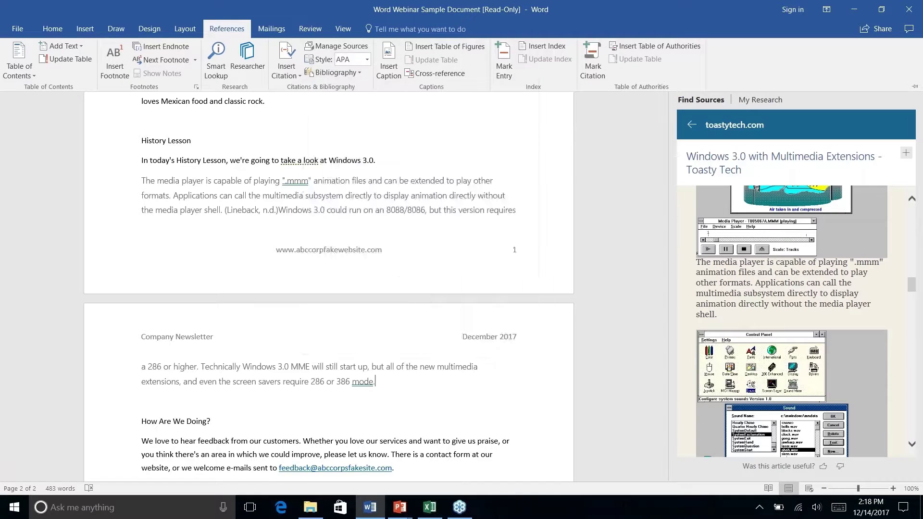
pyautogui.hotkey('ctrl', 'F1')
pyautogui.scroll(-3, 328, 281)
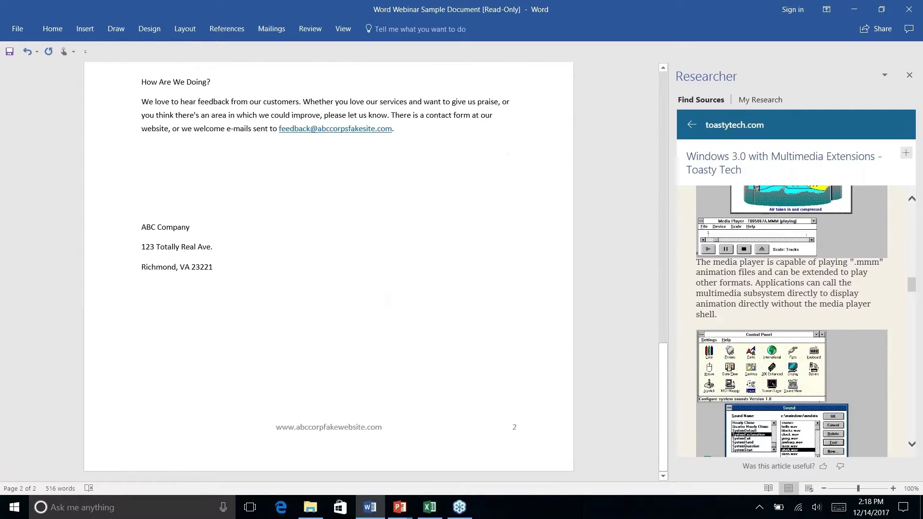
# Compare the entries in the inserted references list with the citation and text in the History Lesson section
pyautogui.scroll(8, 328, 281)
pyautogui.scroll(3, 329, 272)
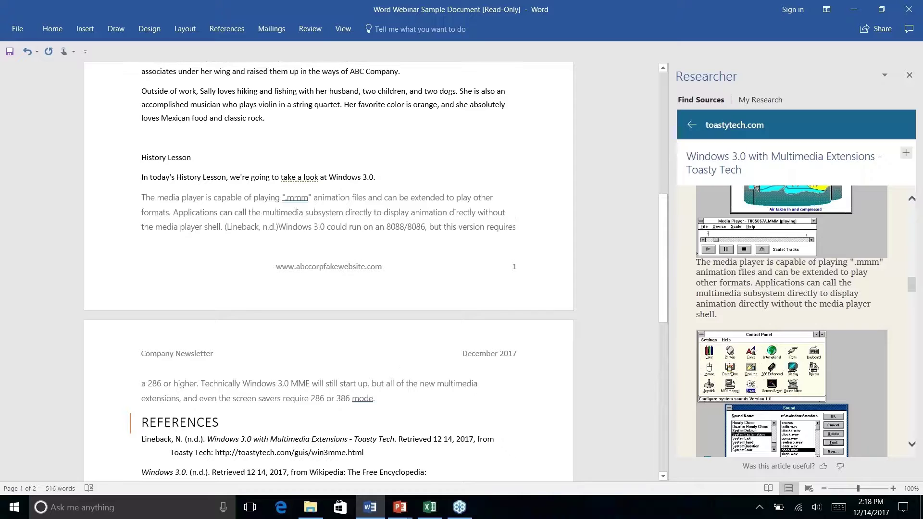
pyautogui.scroll(-1, 328, 272)
pyautogui.click(264, 182)
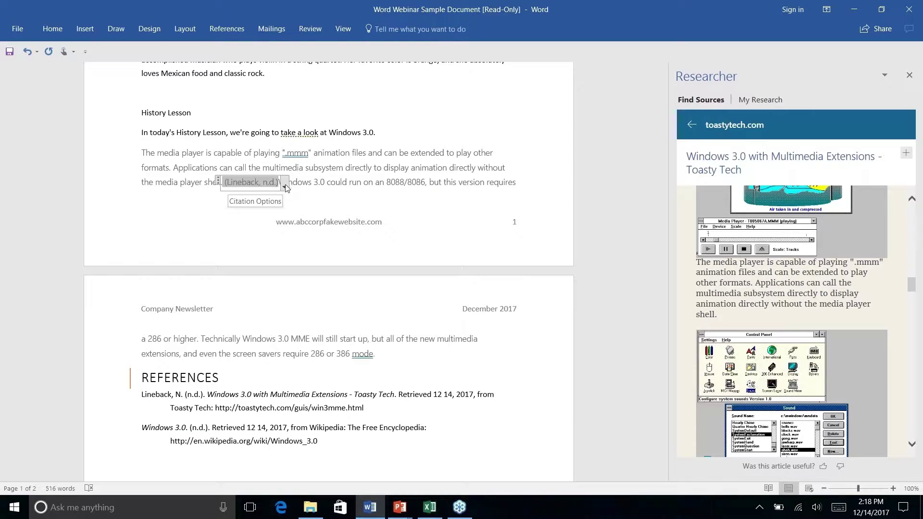
pyautogui.rightClick(337, 338)
pyautogui.click(336, 338)
pyautogui.rightClick(336, 338)
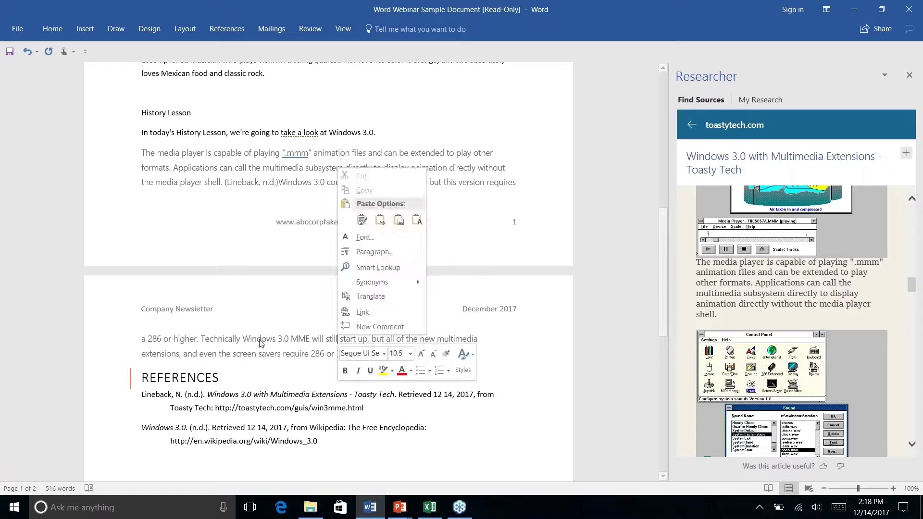
pyautogui.click(337, 338)
pyautogui.scroll(-4, 341, 323)
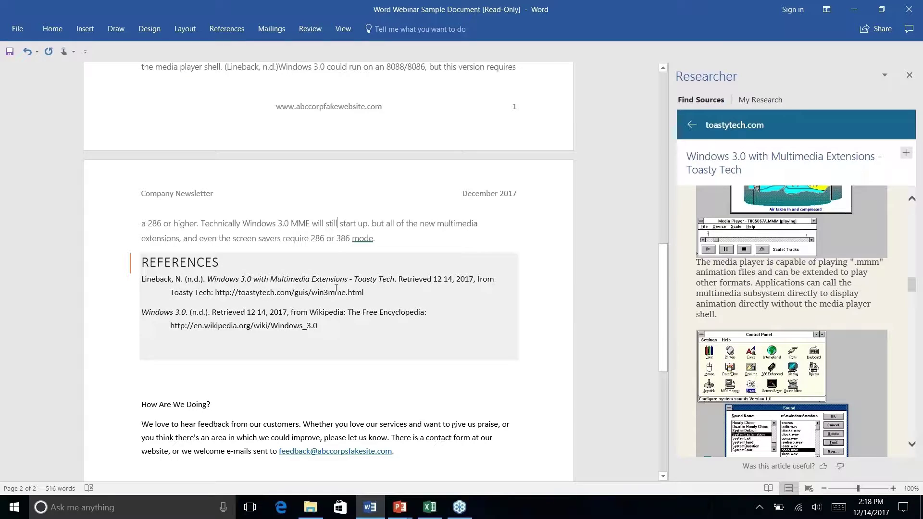
pyautogui.scroll(-6, 329, 271)
pyautogui.scroll(10, 329, 272)
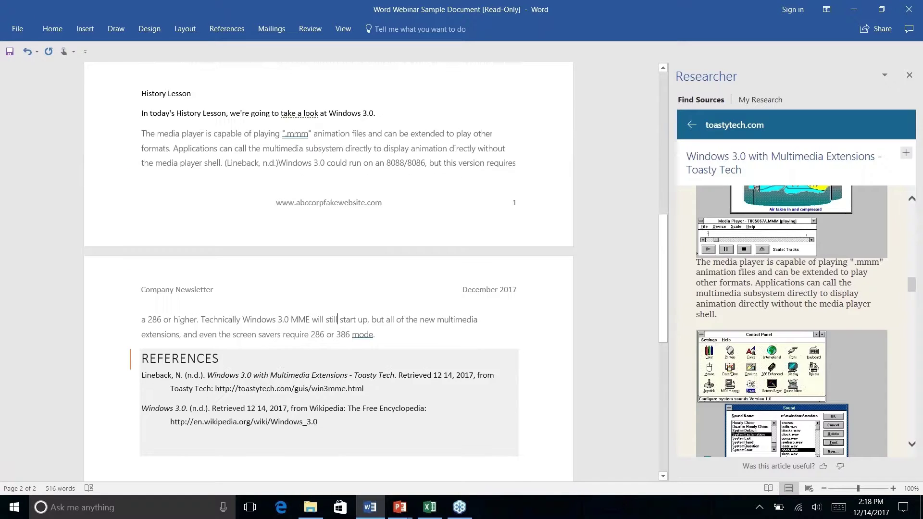
# Close and reopen Researcher, view its My Research section for saved items, and close it again
pyautogui.click(909, 75)
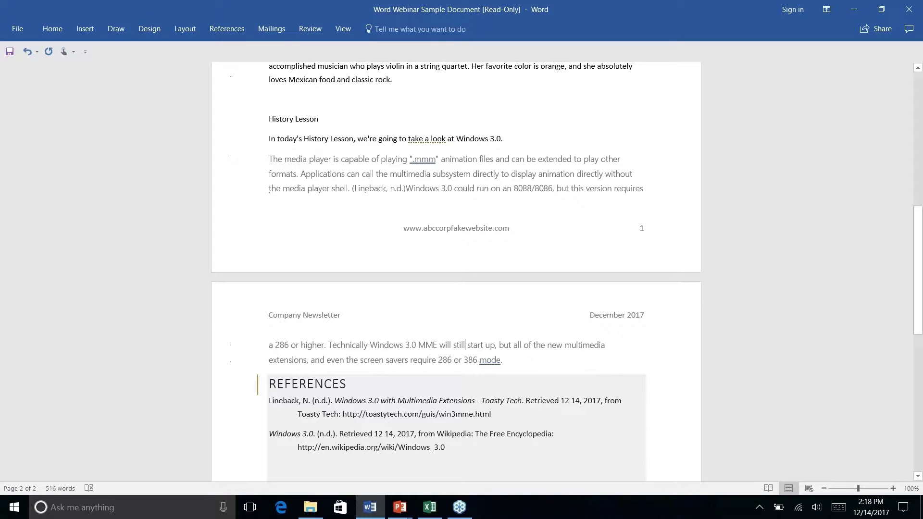
pyautogui.click(227, 28)
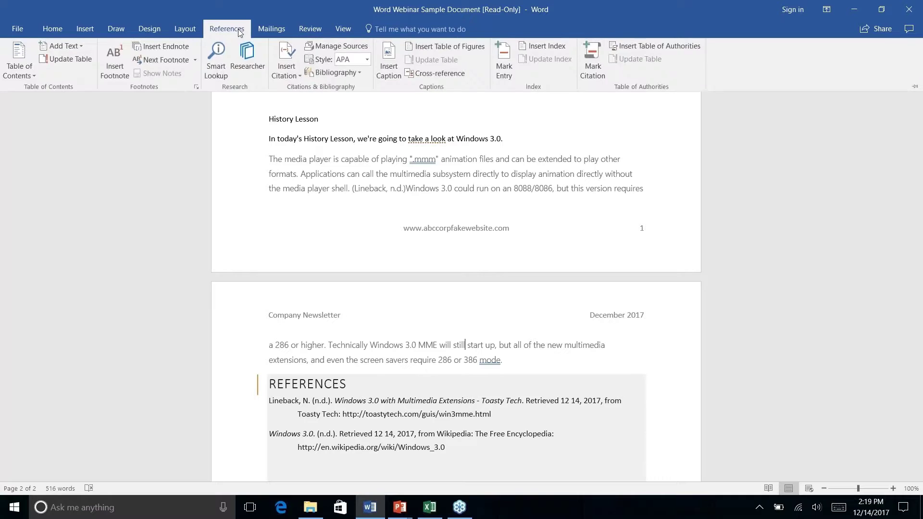
pyautogui.click(244, 66)
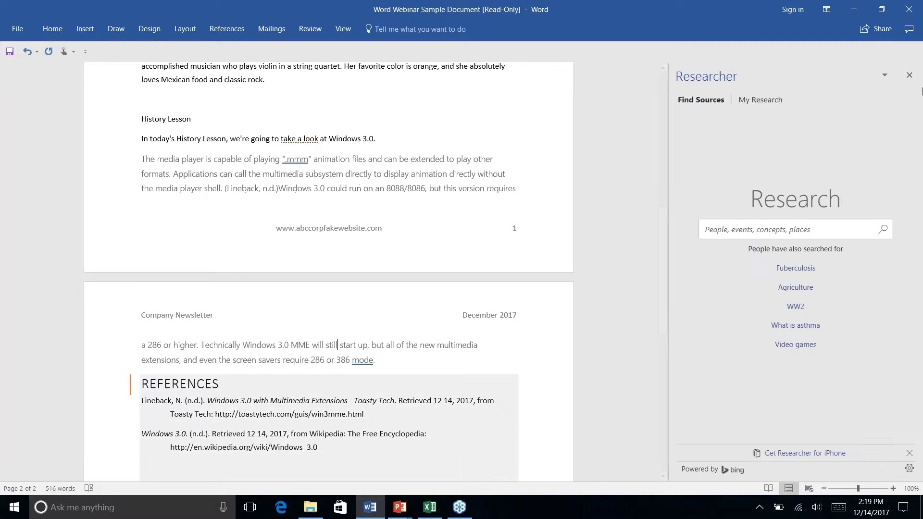
pyautogui.click(748, 101)
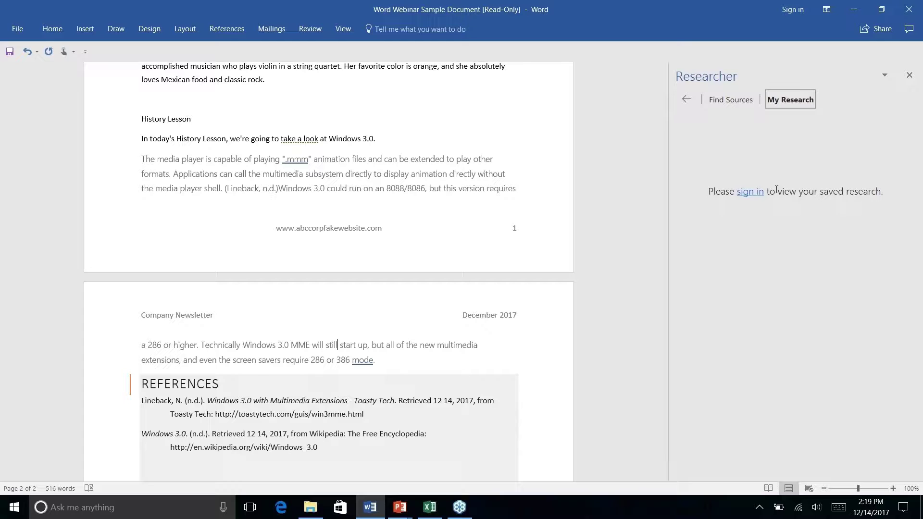
pyautogui.click(909, 76)
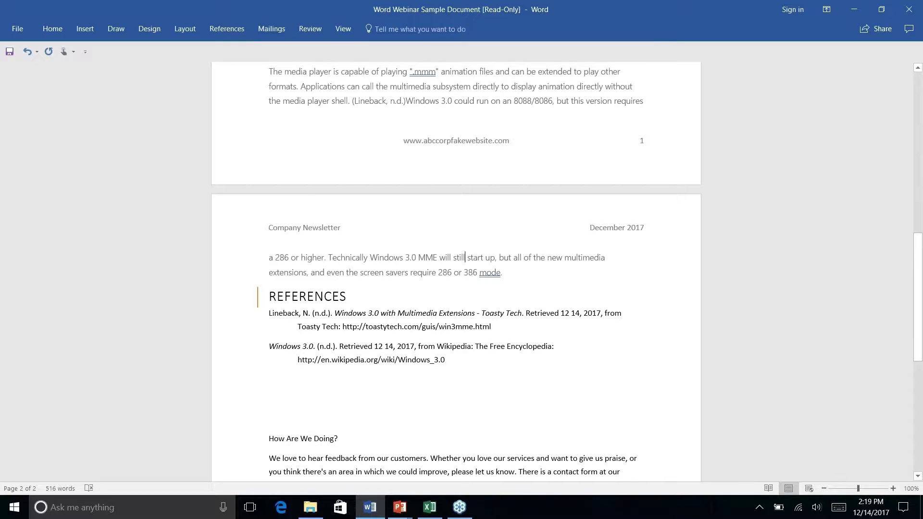
# Look through the whole newsletter from the title down to the History Lesson and its references list
pyautogui.scroll(15, 456, 269)
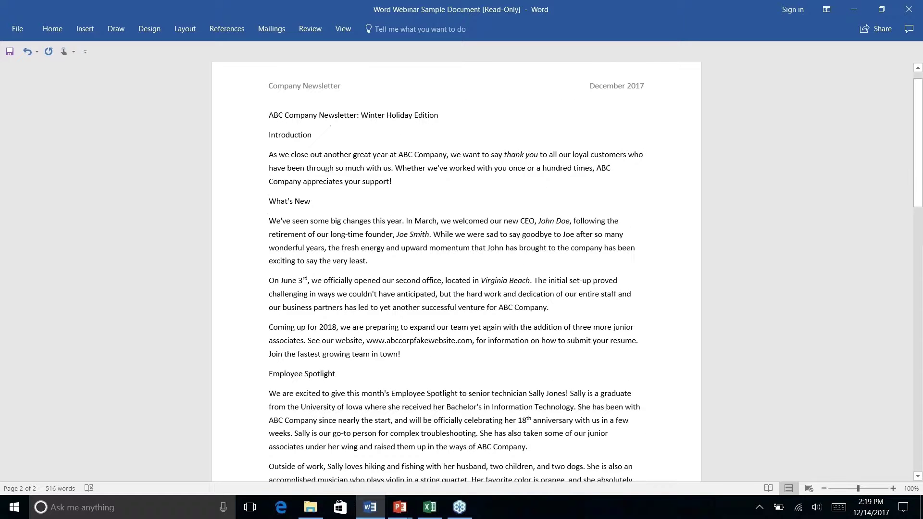
pyautogui.scroll(-1, 456, 270)
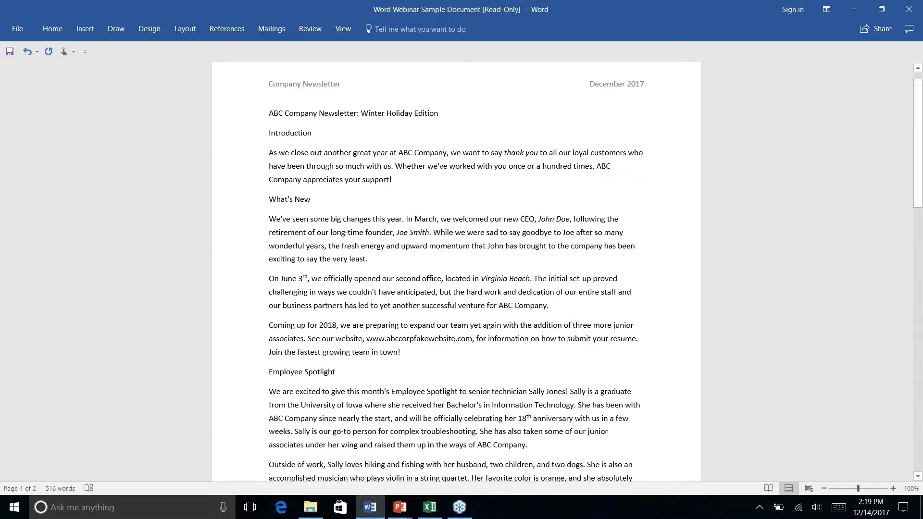
pyautogui.scroll(-15, 456, 269)
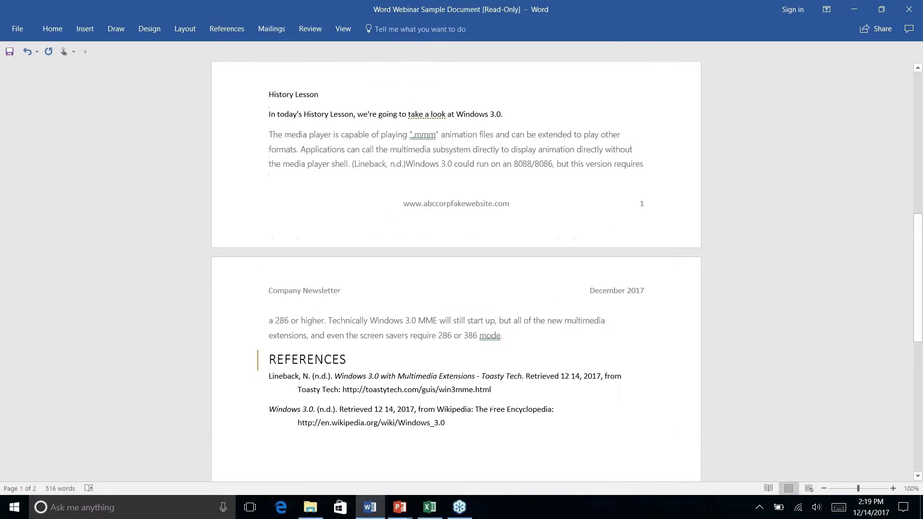
pyautogui.scroll(-4, 456, 269)
pyautogui.scroll(3, 456, 269)
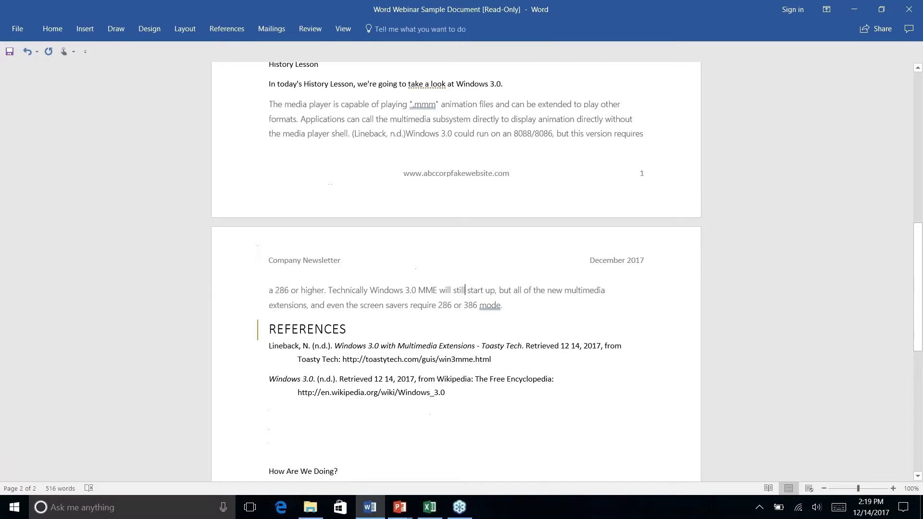
pyautogui.scroll(4, 456, 269)
pyautogui.scroll(-3, 455, 269)
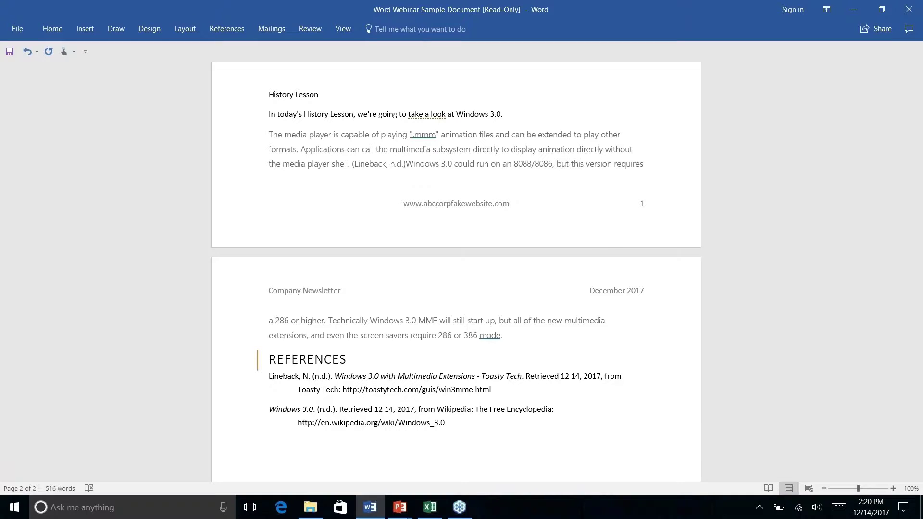
# Switch to the PowerPoint slide show, advance to the "Quick Parts" slide, and return to the newsletter in Word
pyautogui.hotkey('alt', 'Tab')
pyautogui.press('Right')
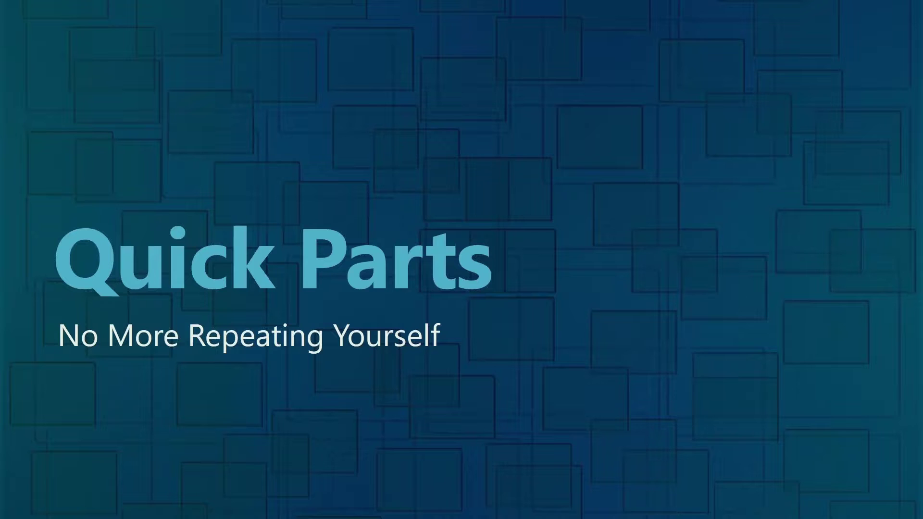
pyautogui.hotkey('alt', 'Tab')
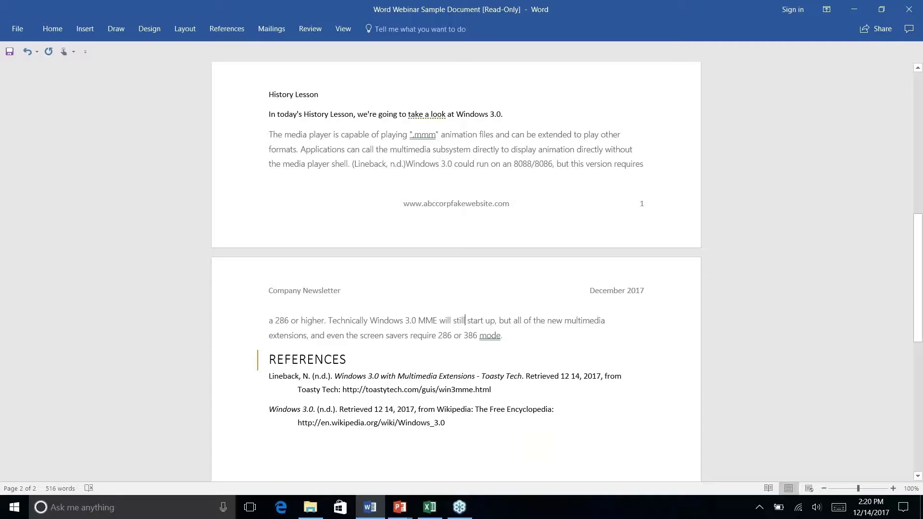
pyautogui.scroll(3, 456, 269)
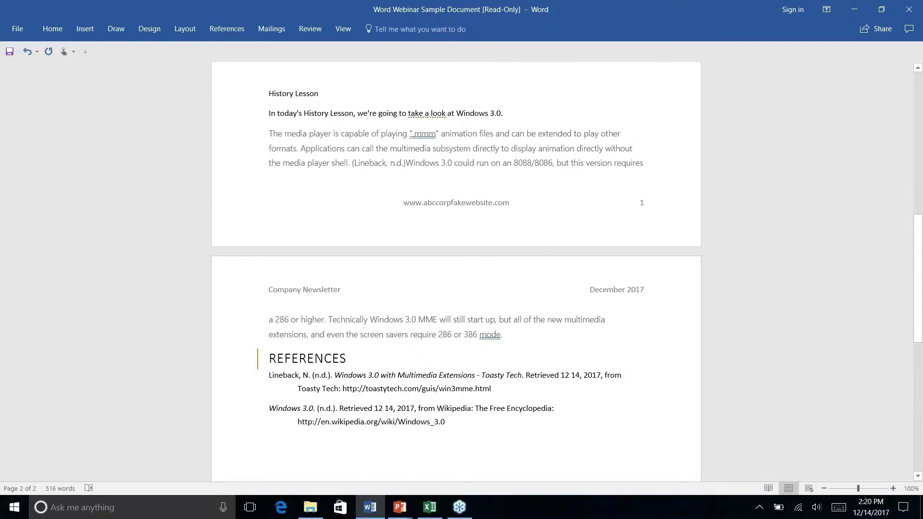
# Center the three-line company address block at the end of the newsletter's second page
pyautogui.scroll(-15, 456, 269)
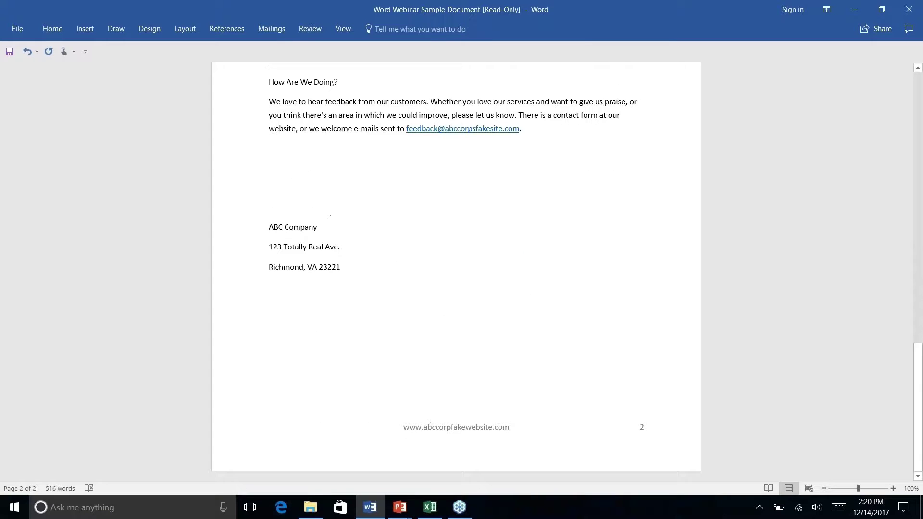
pyautogui.moveTo(346, 269); pyautogui.dragTo(268, 224)
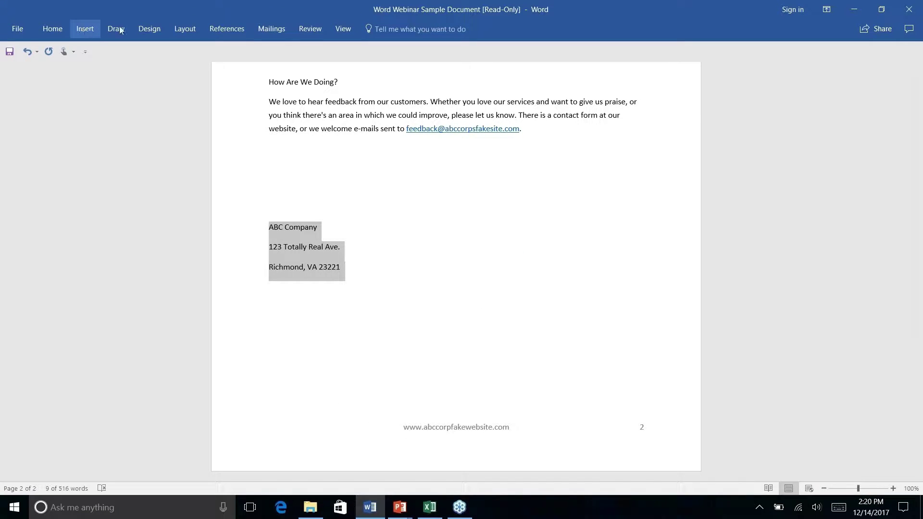
pyautogui.click(53, 29)
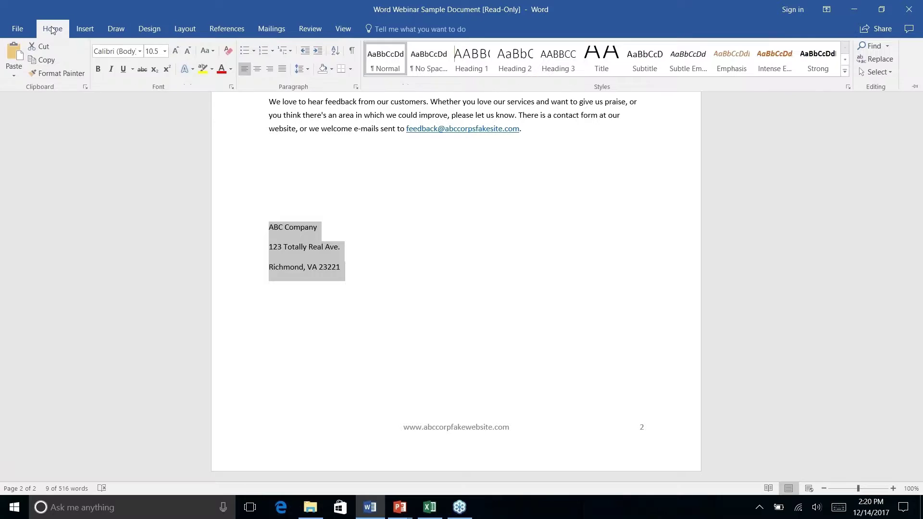
pyautogui.click(257, 69)
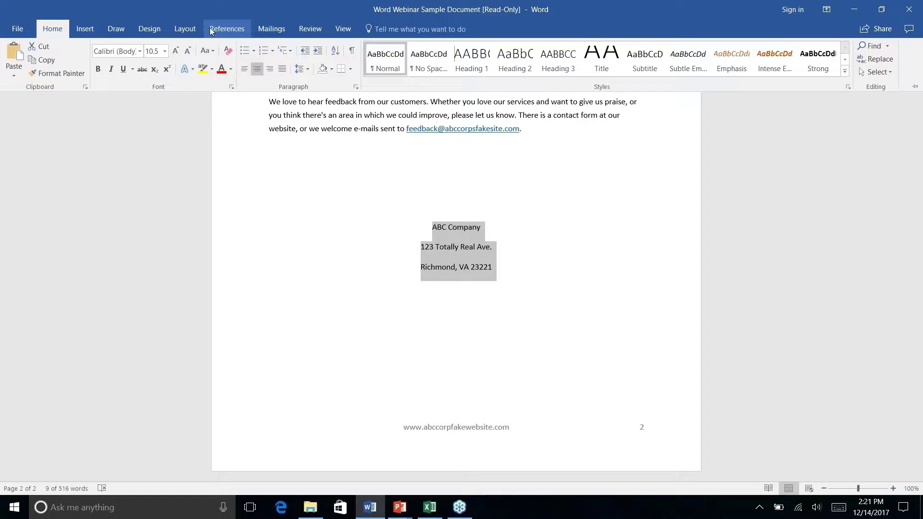
# Save the selected company address block to the AutoText gallery as a building block named Company Address
pyautogui.click(171, 28)
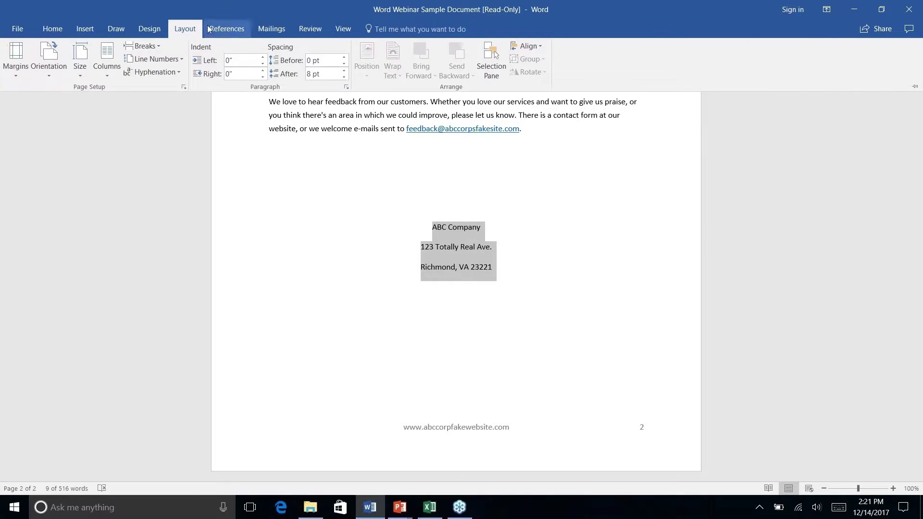
pyautogui.click(154, 29)
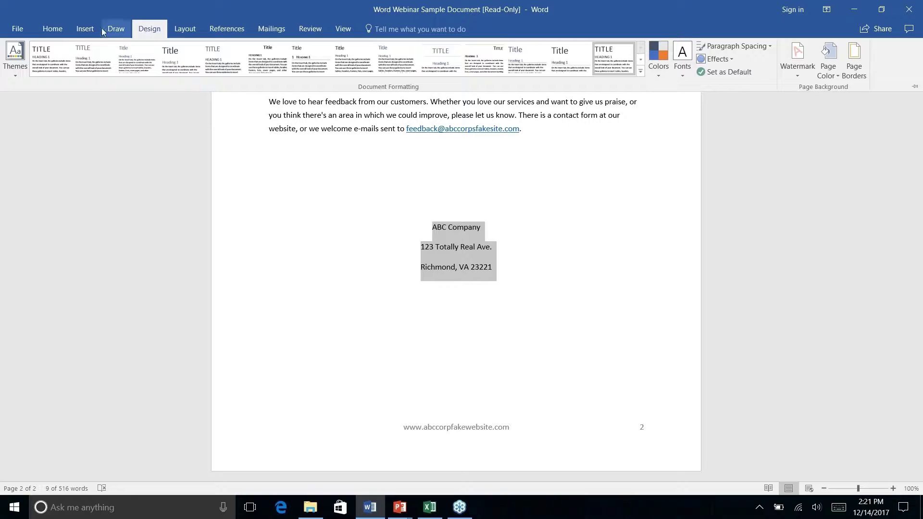
pyautogui.click(81, 31)
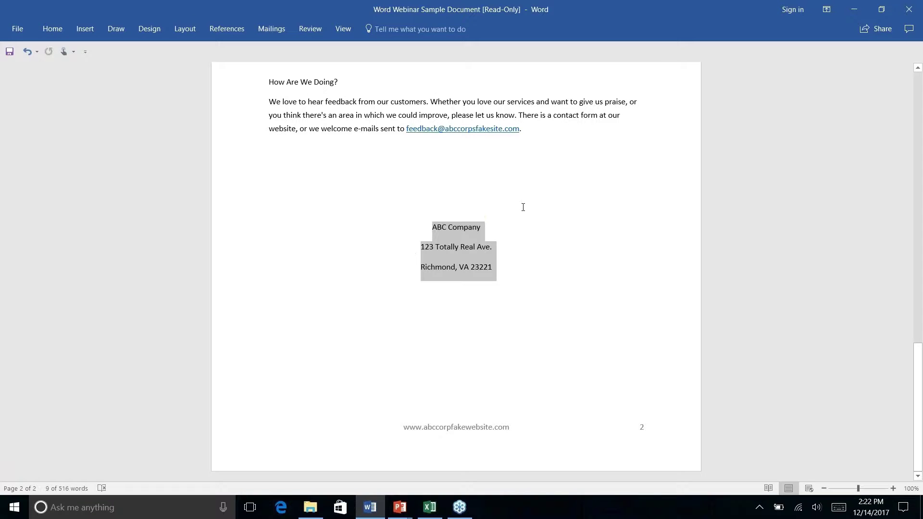
pyautogui.click(86, 29)
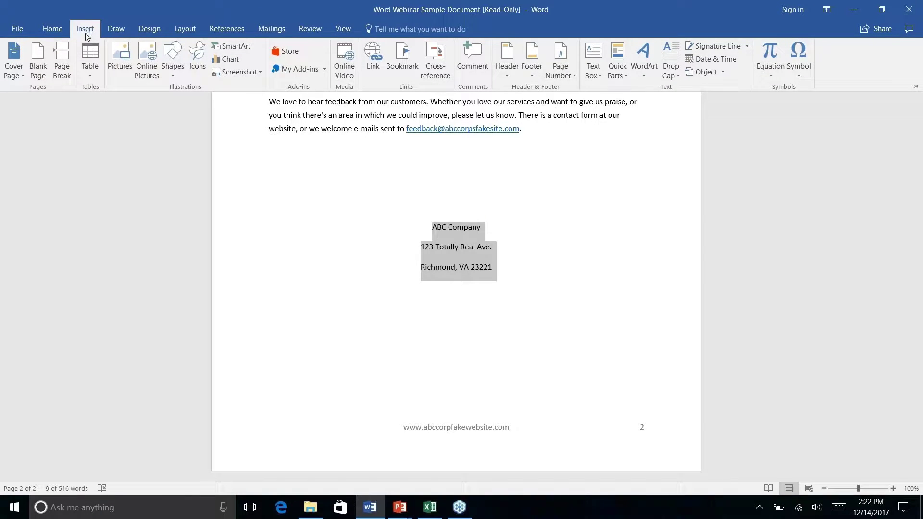
pyautogui.click(623, 77)
pyautogui.moveTo(637, 90)
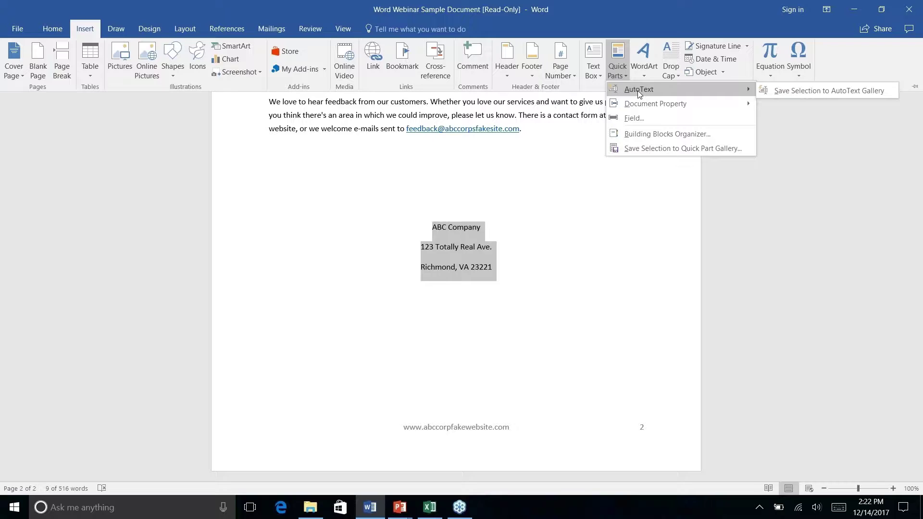
pyautogui.rightClick(812, 92)
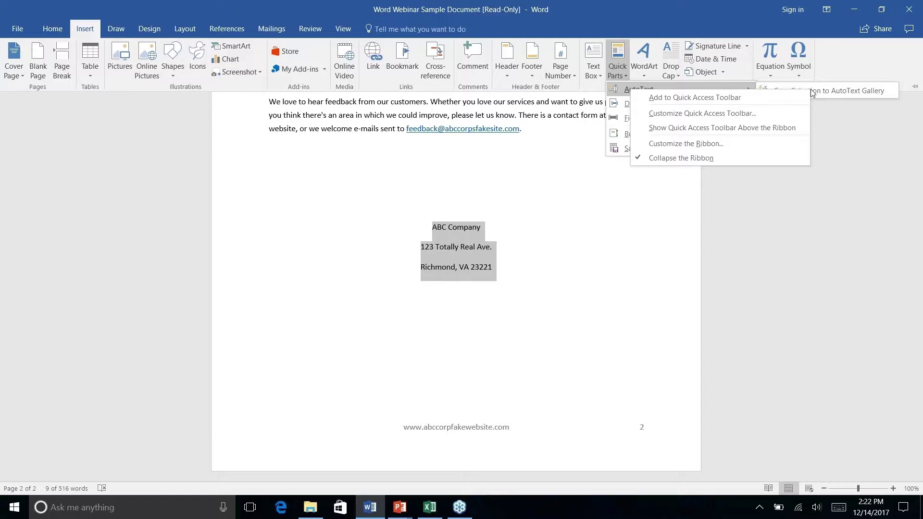
pyautogui.click(826, 89)
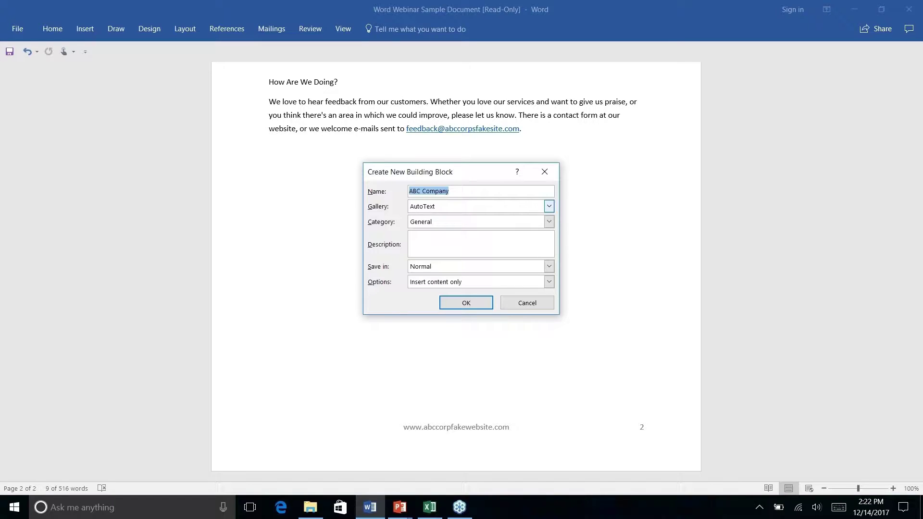
pyautogui.write('Company Address')
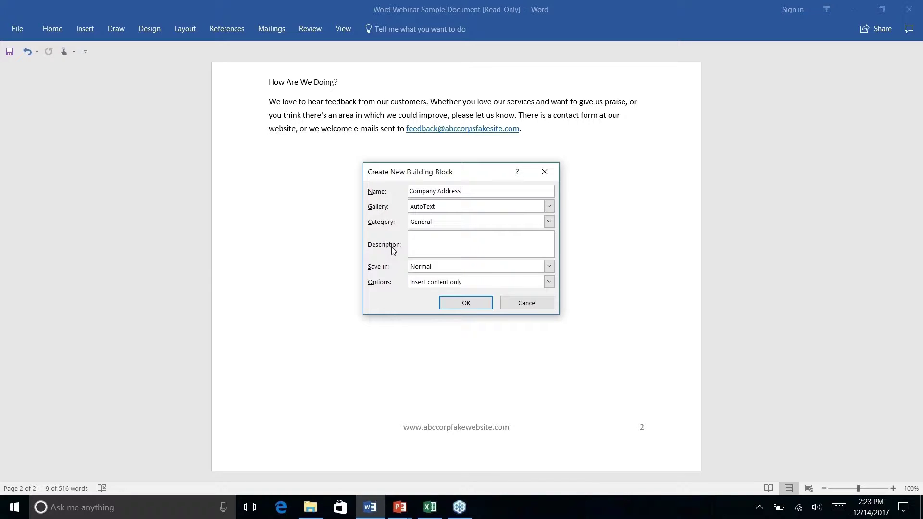
pyautogui.click(464, 303)
# Delete the centered company address block from the end of the newsletter
pyautogui.click(461, 248)
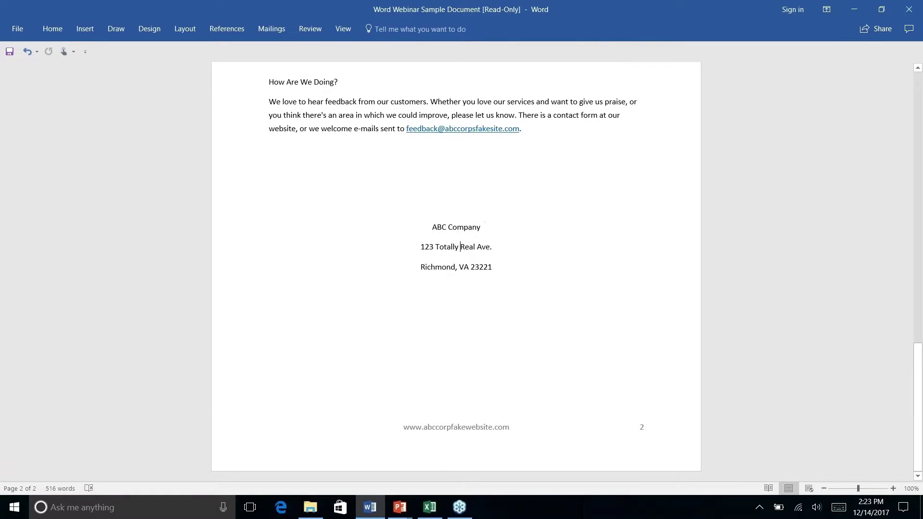
pyautogui.moveTo(490, 268); pyautogui.dragTo(431, 226)
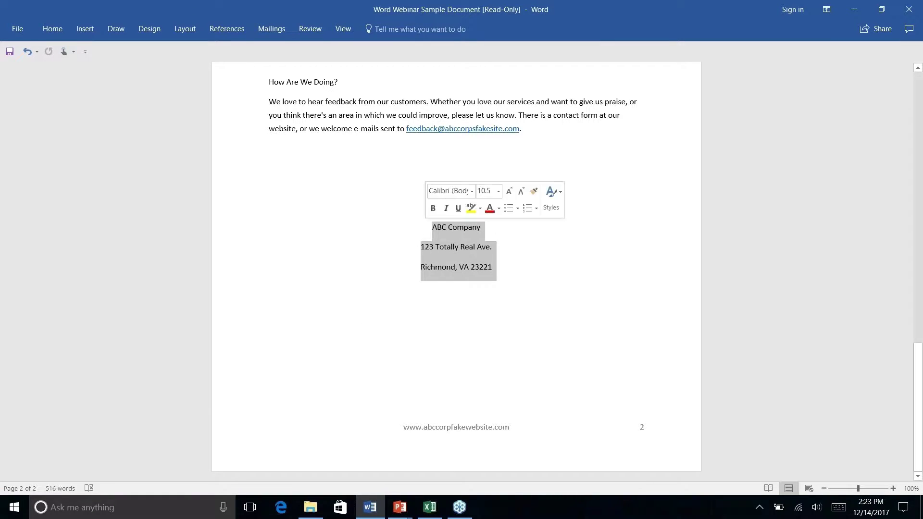
pyautogui.press('Delete')
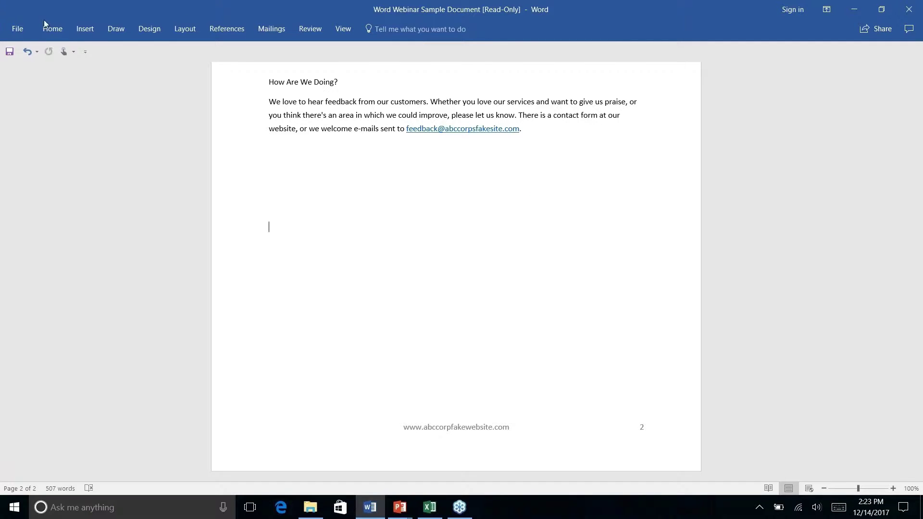
# Insert the Company Address AutoText entry from Quick Parts at the end of the newsletter
pyautogui.click(85, 29)
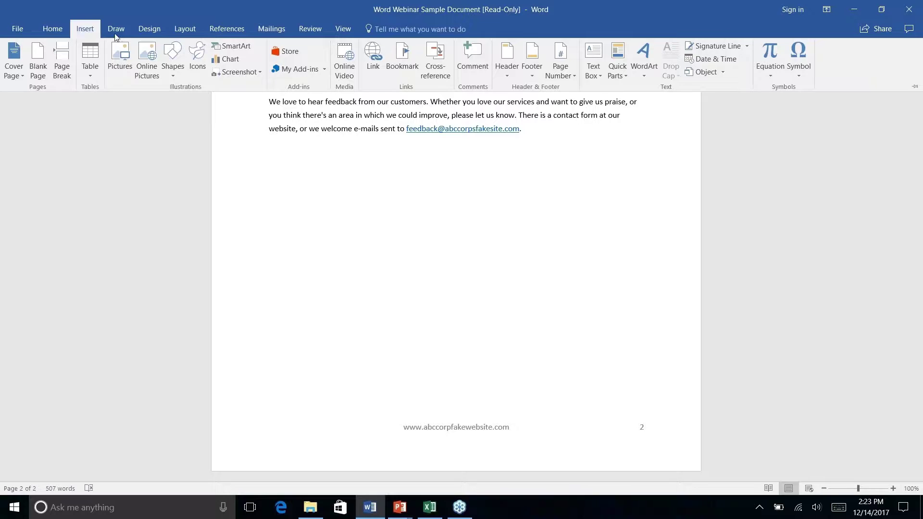
pyautogui.rightClick(625, 77)
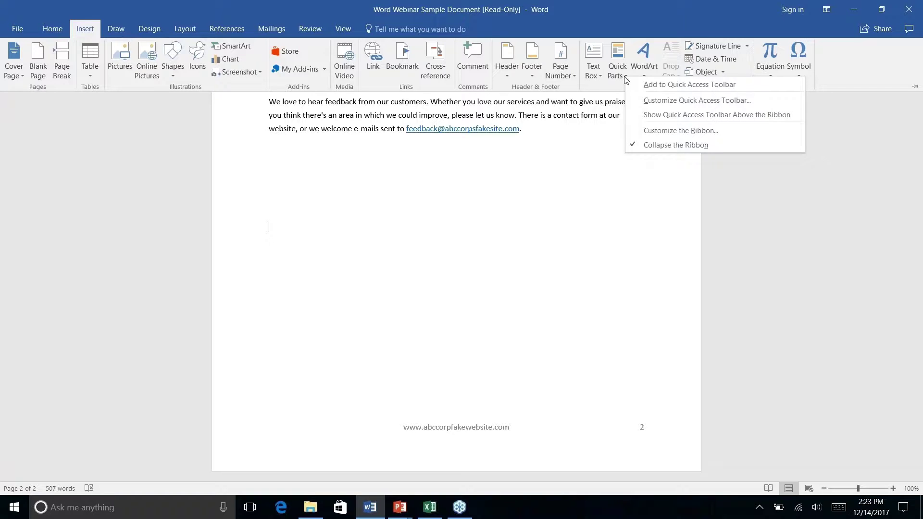
pyautogui.click(615, 75)
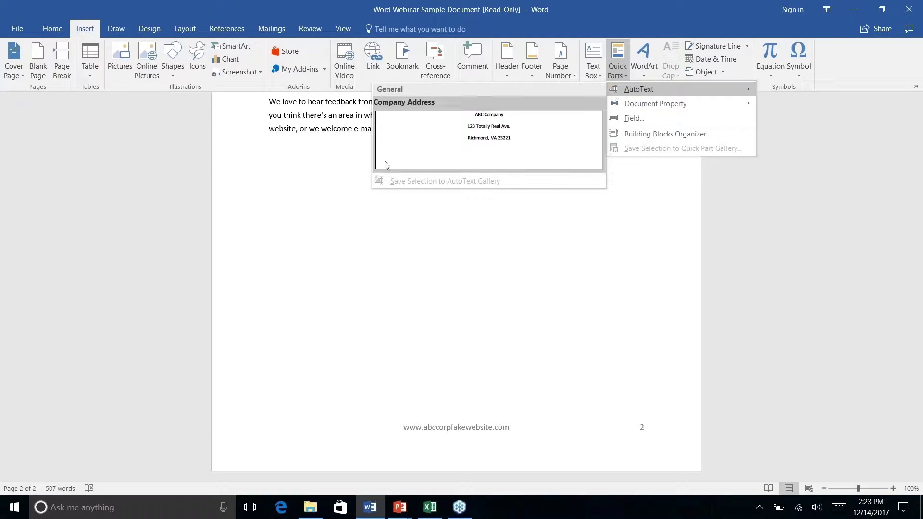
pyautogui.click(491, 137)
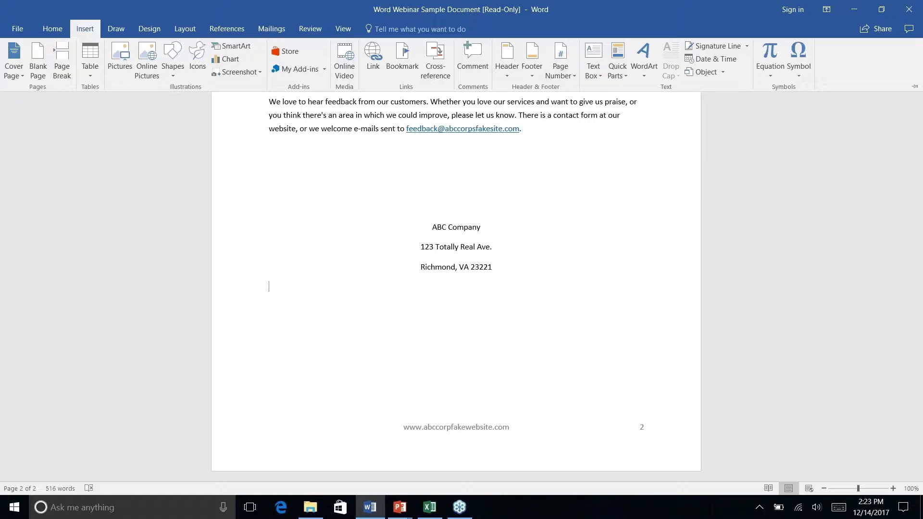
# Open the Building Blocks Organizer and sort its entries by name, then by gallery
pyautogui.click(625, 77)
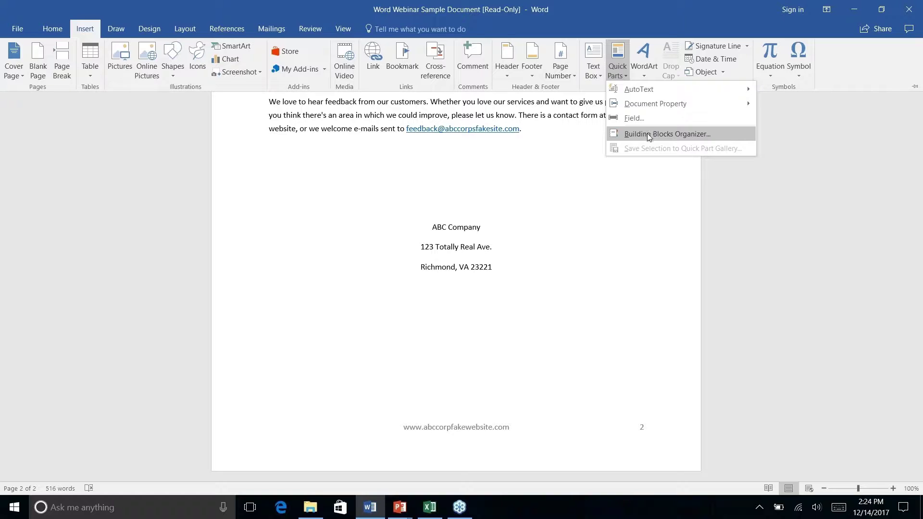
pyautogui.click(649, 136)
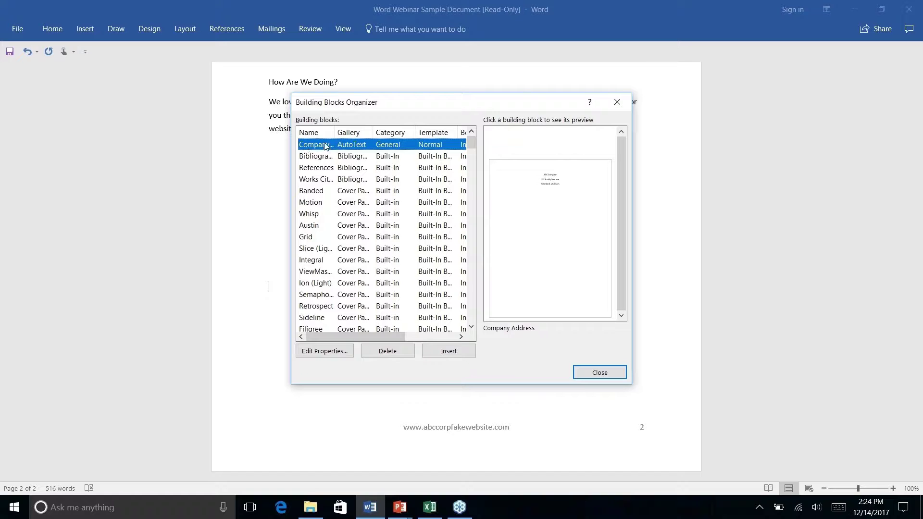
pyautogui.click(310, 133)
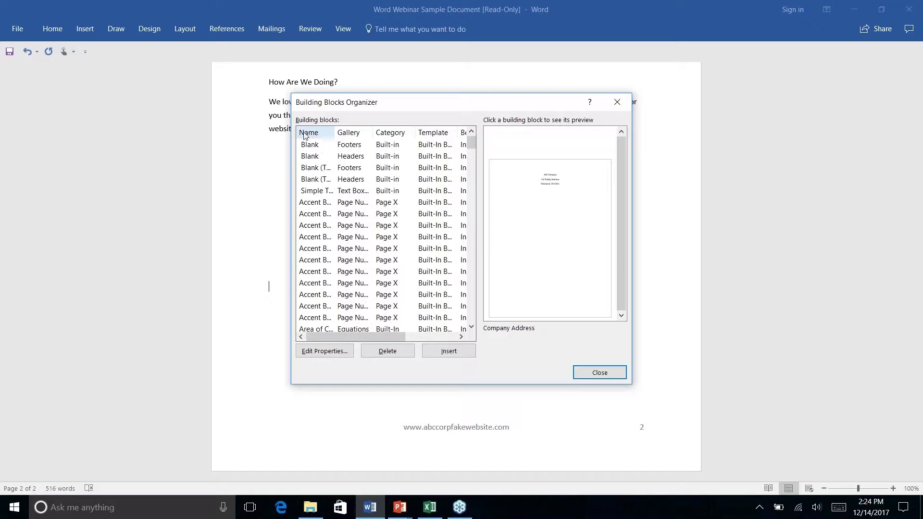
pyautogui.click(355, 134)
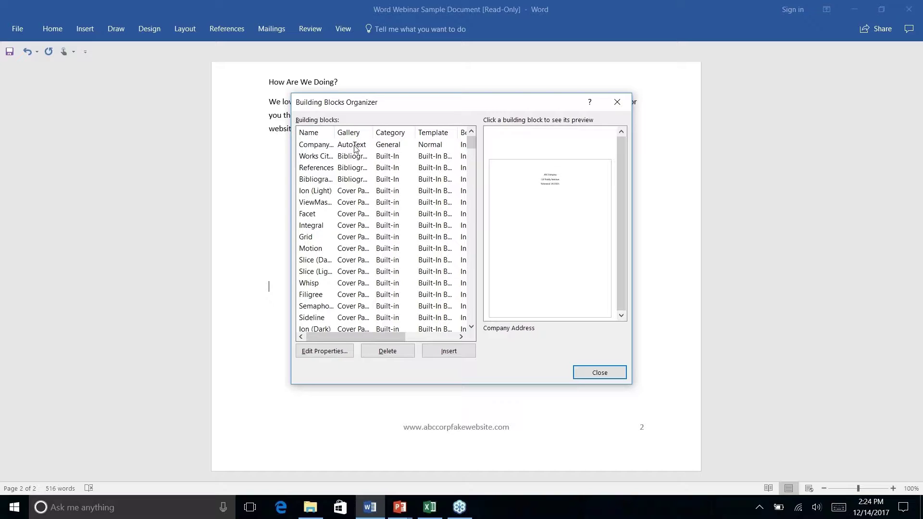
# View the properties of the Company Address building block and close them without making changes
pyautogui.click(316, 147)
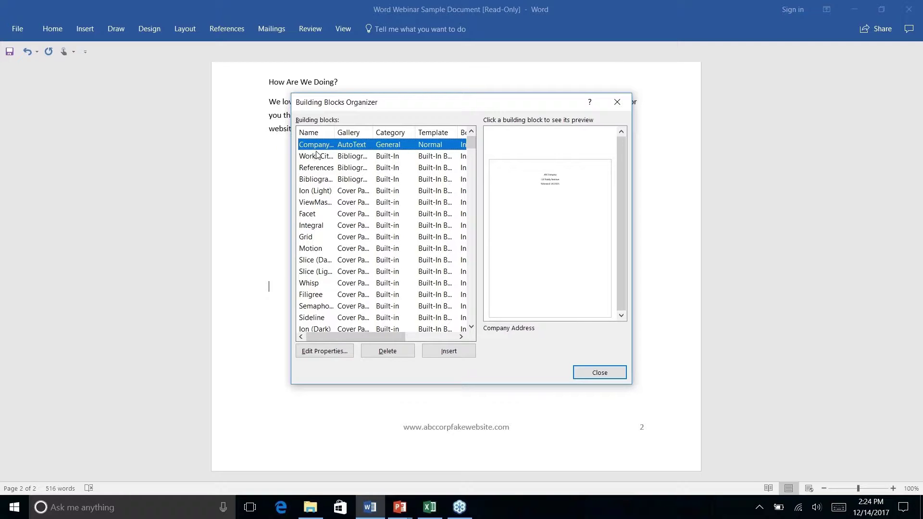
pyautogui.click(326, 352)
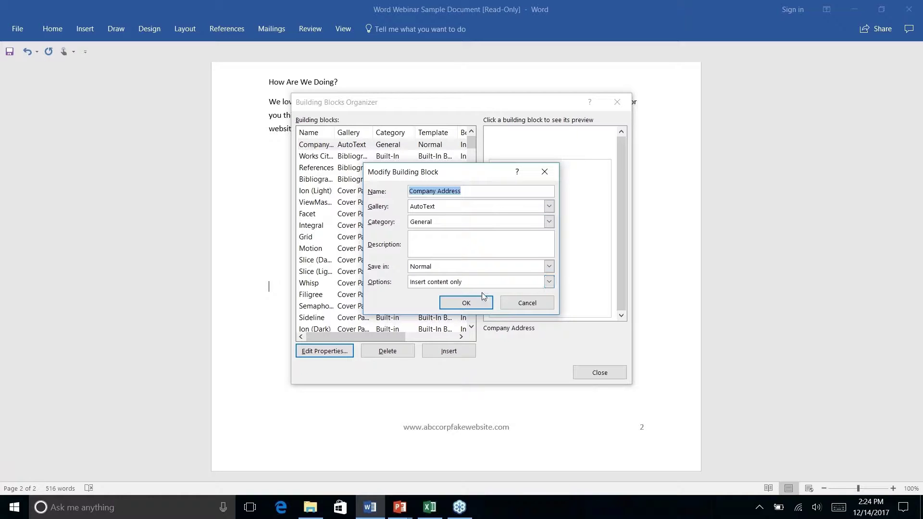
pyautogui.click(539, 303)
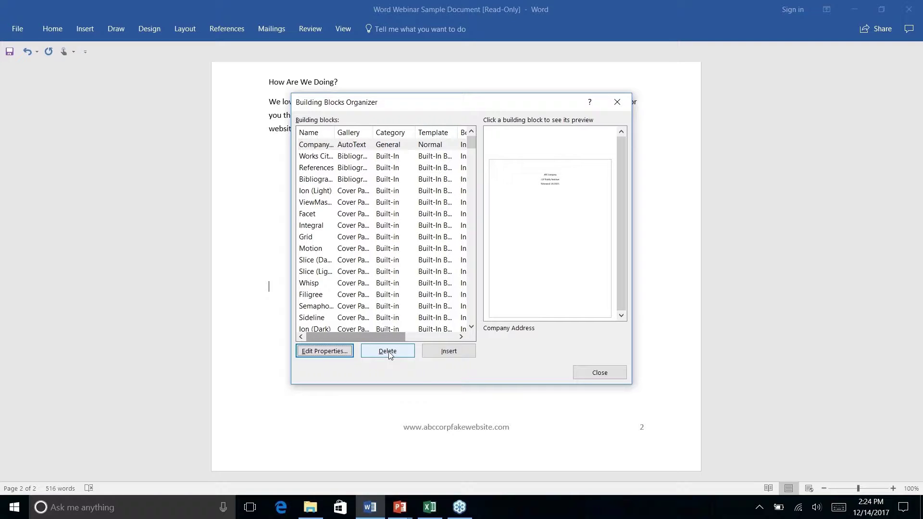
# Delete the Company Address building block from the organizer and confirm the deletion
pyautogui.click(356, 145)
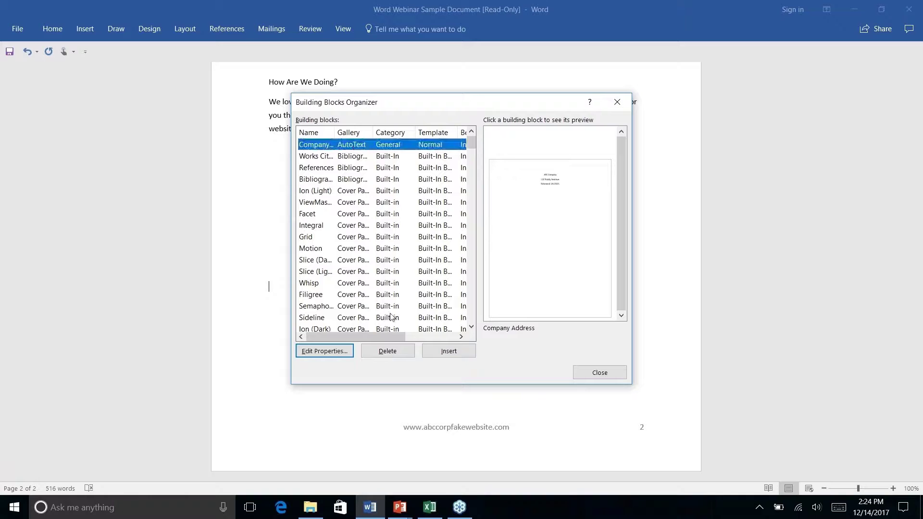
pyautogui.click(390, 354)
pyautogui.click(443, 287)
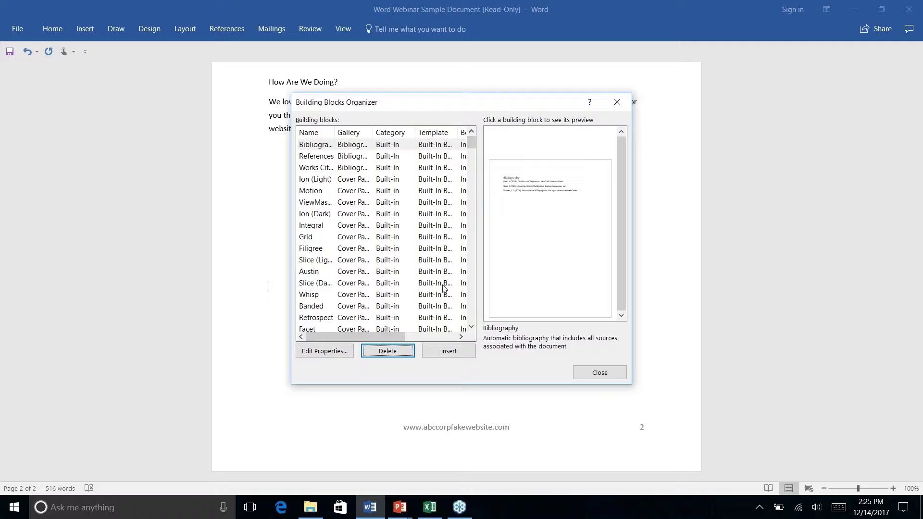
# Look through the organizer's columns and its built-in entries, including the footers, headers and page numbers
pyautogui.hscroll(4, 335, 202)
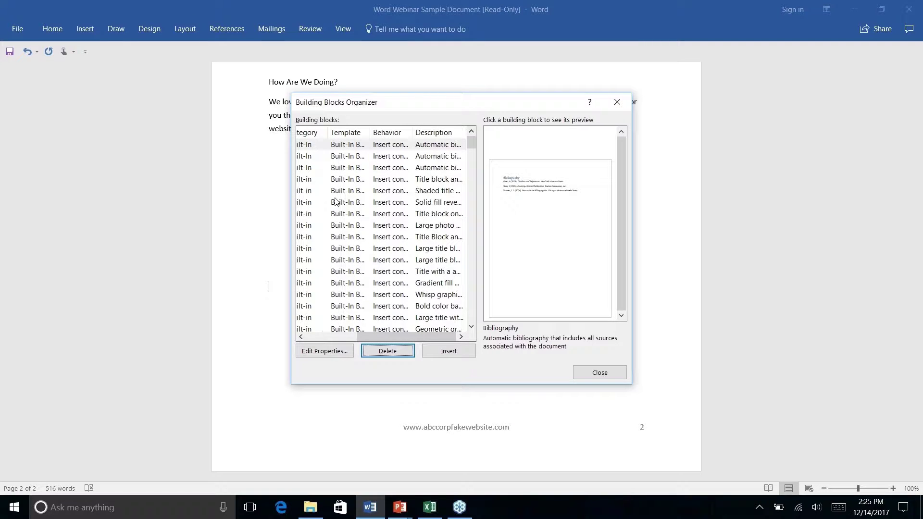
pyautogui.hscroll(-4, 335, 202)
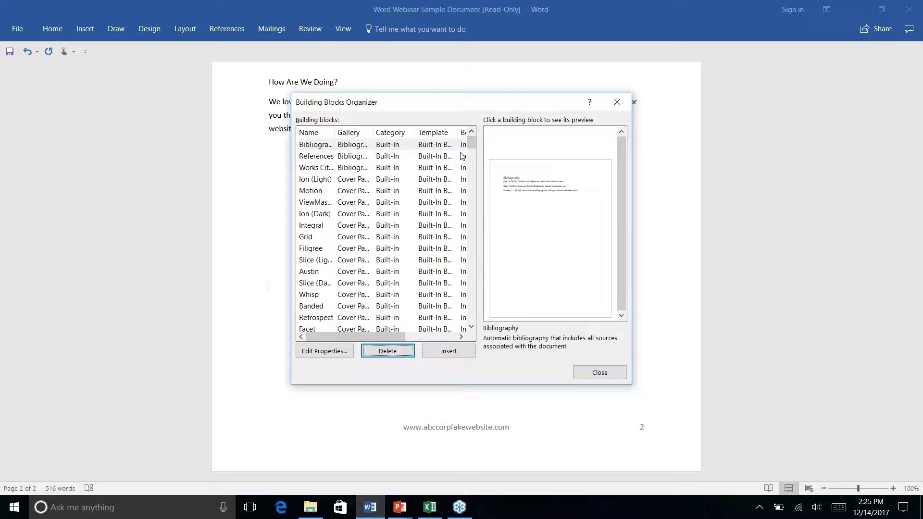
pyautogui.scroll(-15, 437, 219)
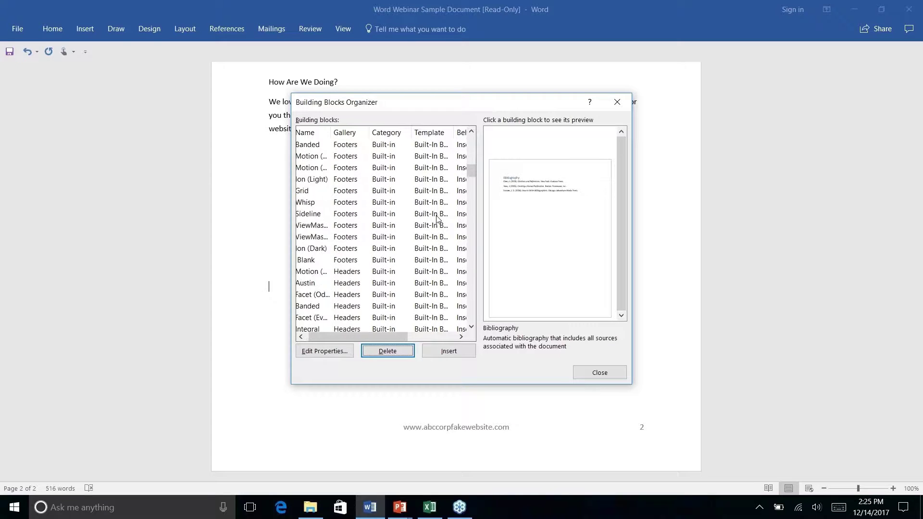
pyautogui.scroll(-10, 438, 219)
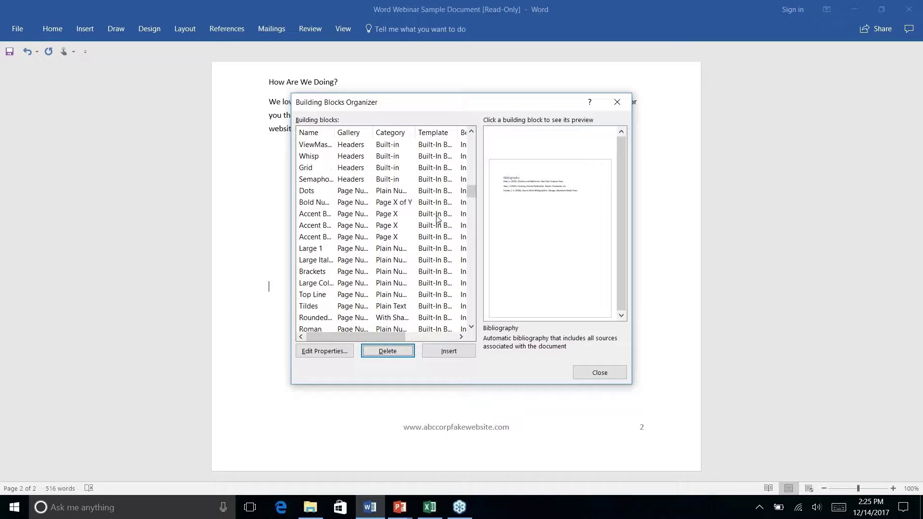
pyautogui.scroll(-1, 438, 219)
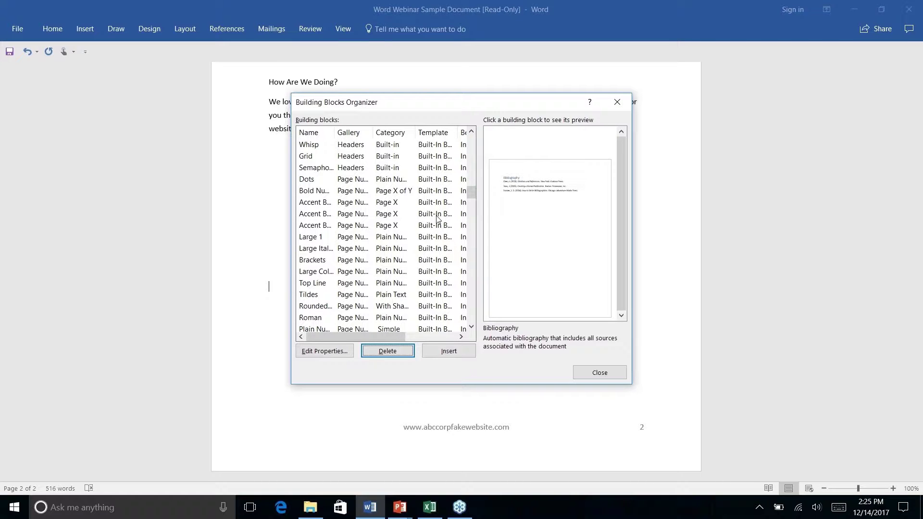
pyautogui.scroll(-14, 438, 218)
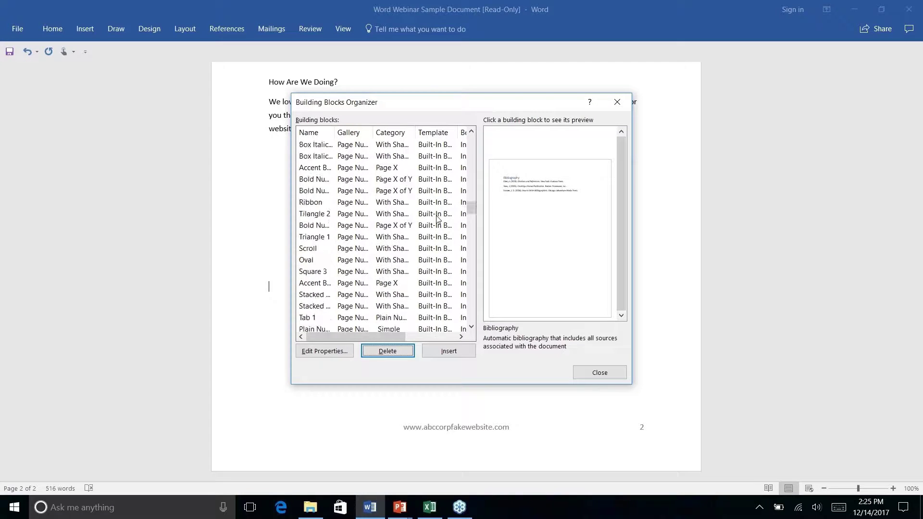
pyautogui.scroll(-15, 438, 219)
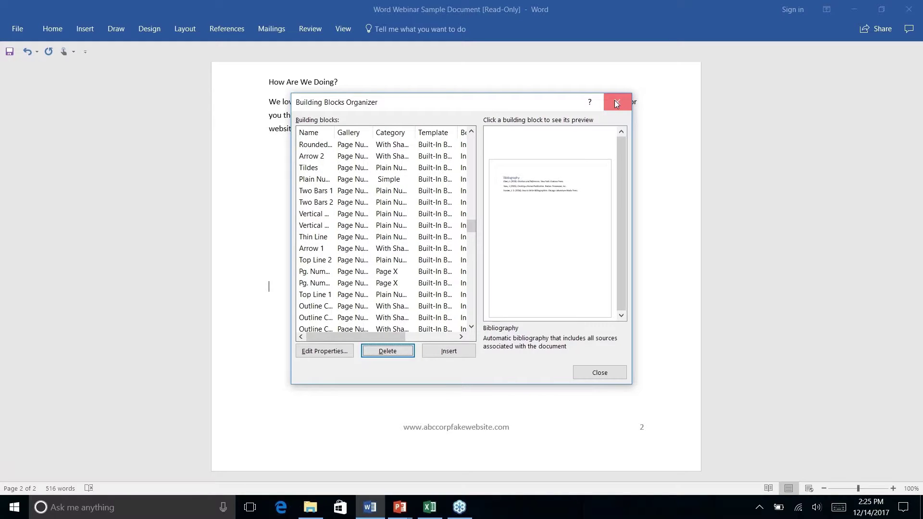
# Close the Building Blocks Organizer, switch from the Themes & Styles slide back to Word and return to the newsletter's first page
pyautogui.click(616, 103)
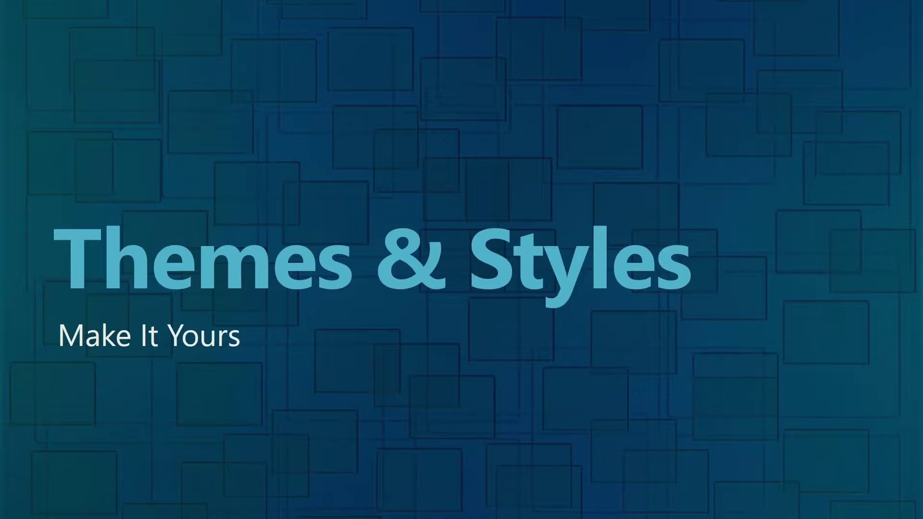
pyautogui.hotkey('alt', 'Tab')
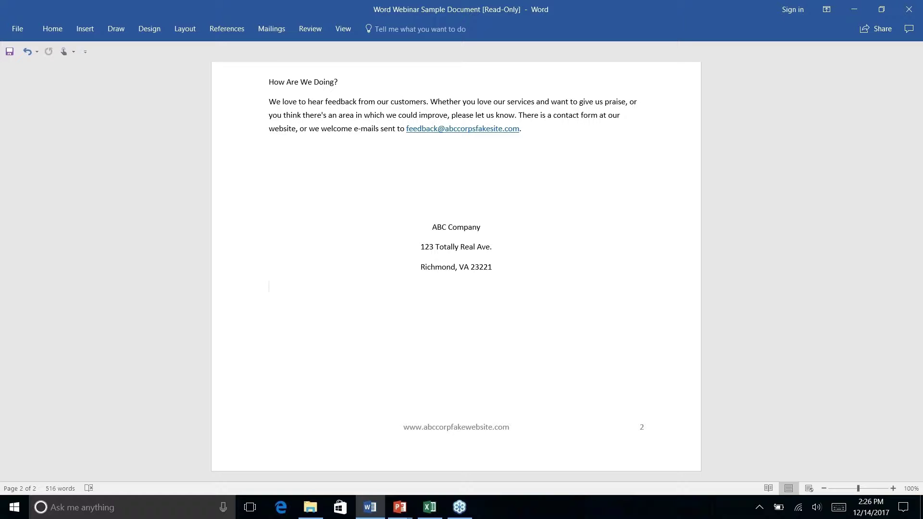
pyautogui.scroll(1, 455, 269)
pyautogui.scroll(15, 456, 269)
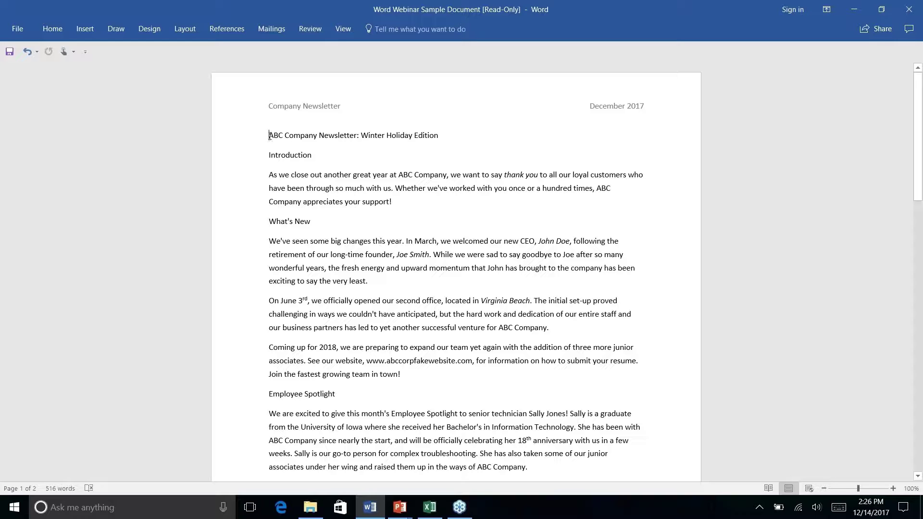
# Apply the Wisp theme to the newsletter and choose a style set from the document formatting gallery
pyautogui.click(184, 30)
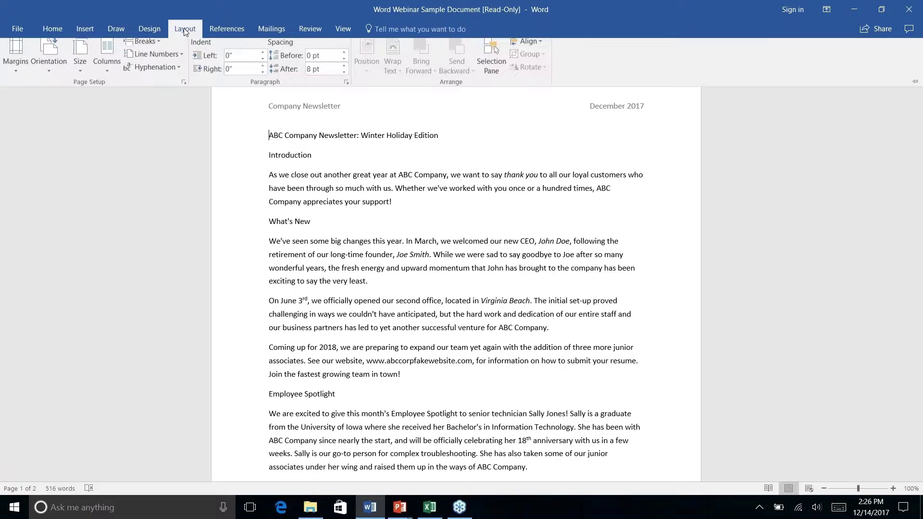
pyautogui.click(151, 29)
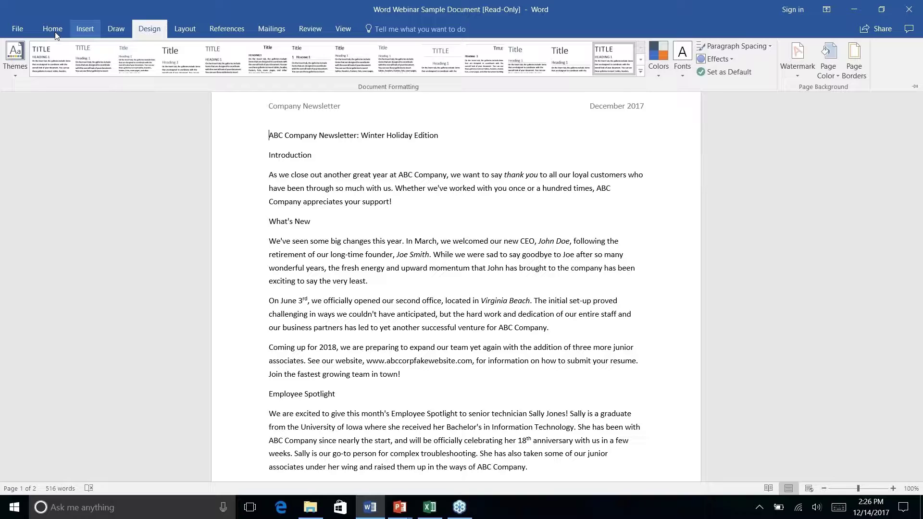
pyautogui.click(17, 75)
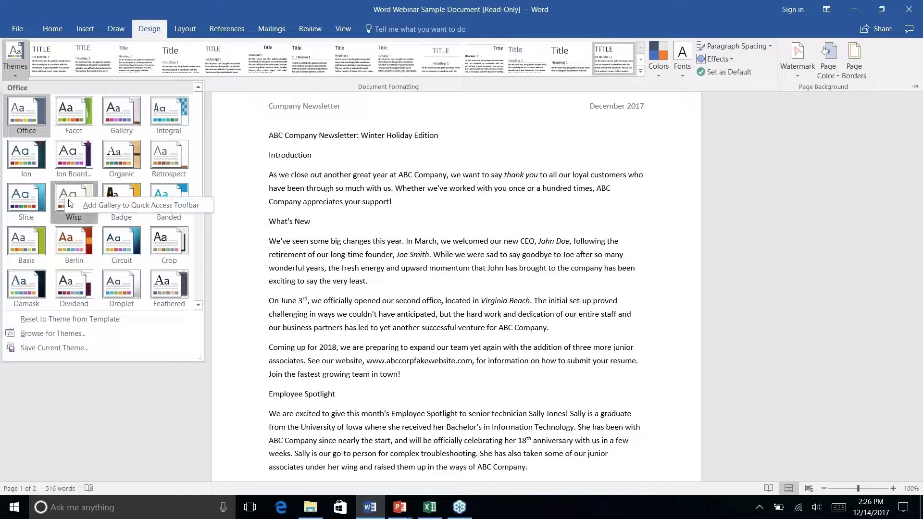
pyautogui.click(63, 201)
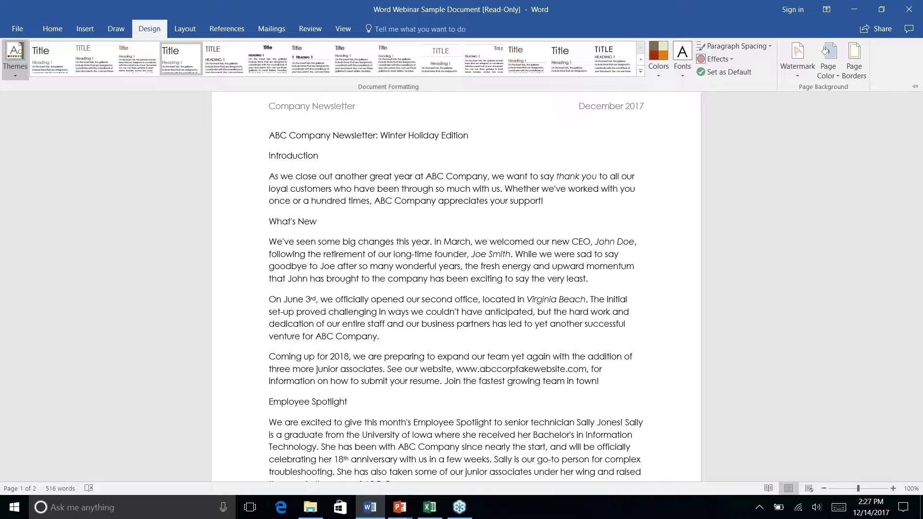
pyautogui.click(605, 66)
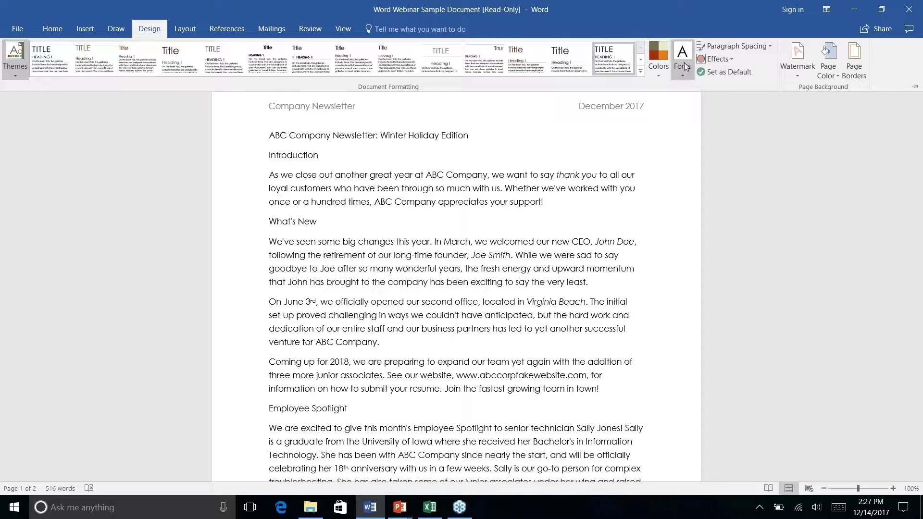
# Review the available theme colour sets and the options for creating new theme colours, closing the dialog without saving
pyautogui.click(656, 76)
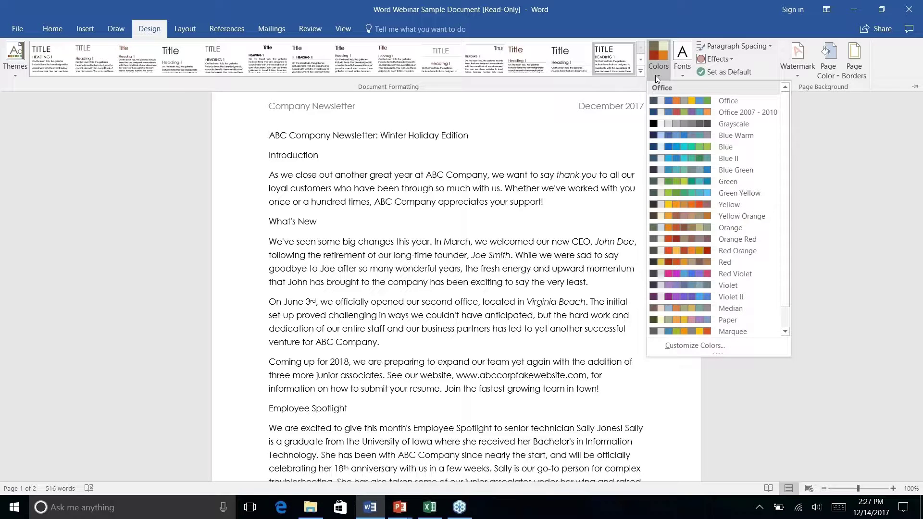
pyautogui.scroll(-1, 678, 161)
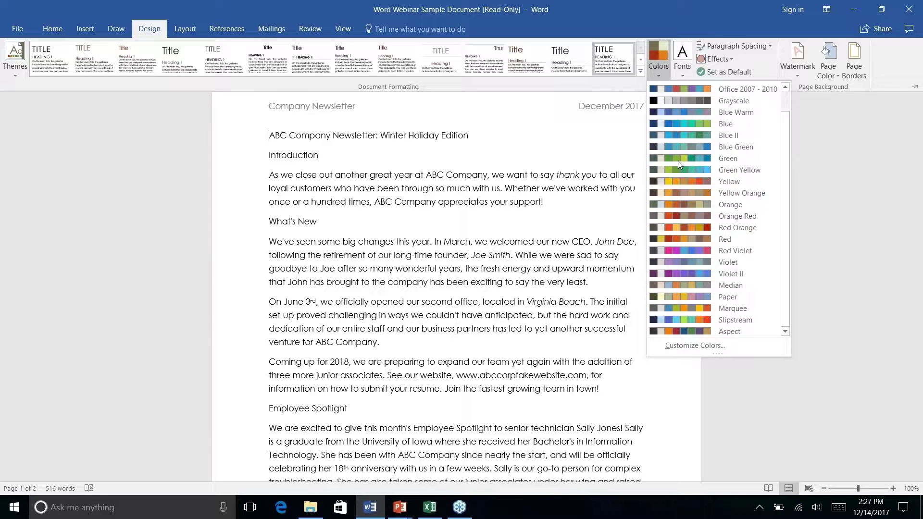
pyautogui.scroll(1, 678, 160)
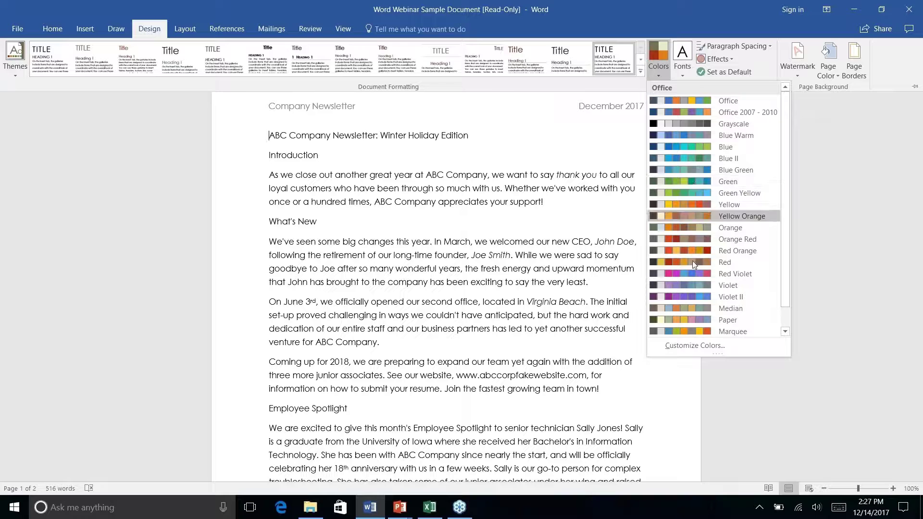
pyautogui.rightClick(688, 348)
pyautogui.press('Escape')
pyautogui.click(682, 346)
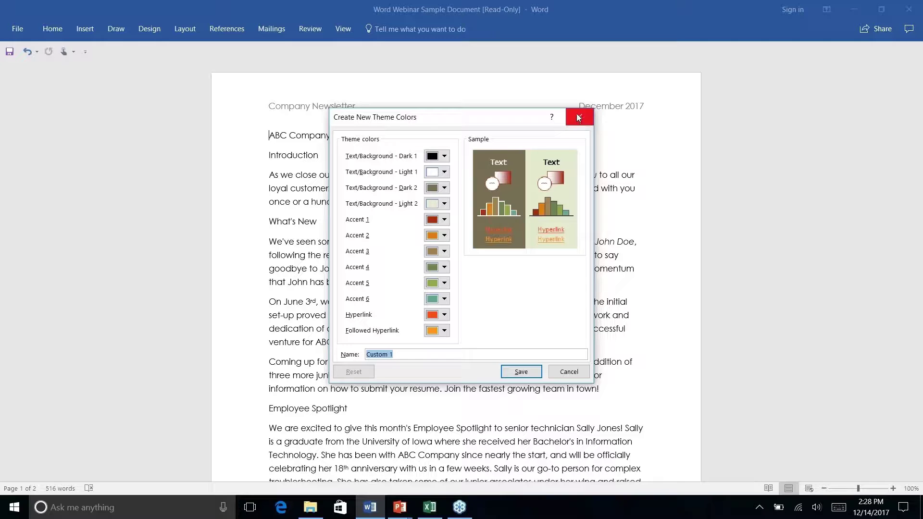
pyautogui.click(566, 374)
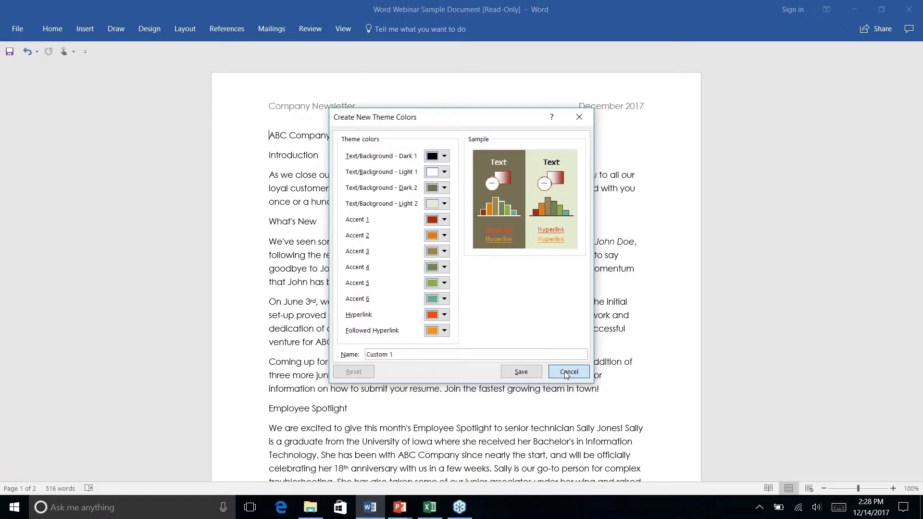
# Look over the built-in style sets and change the document's theme to Feathered
pyautogui.click(171, 29)
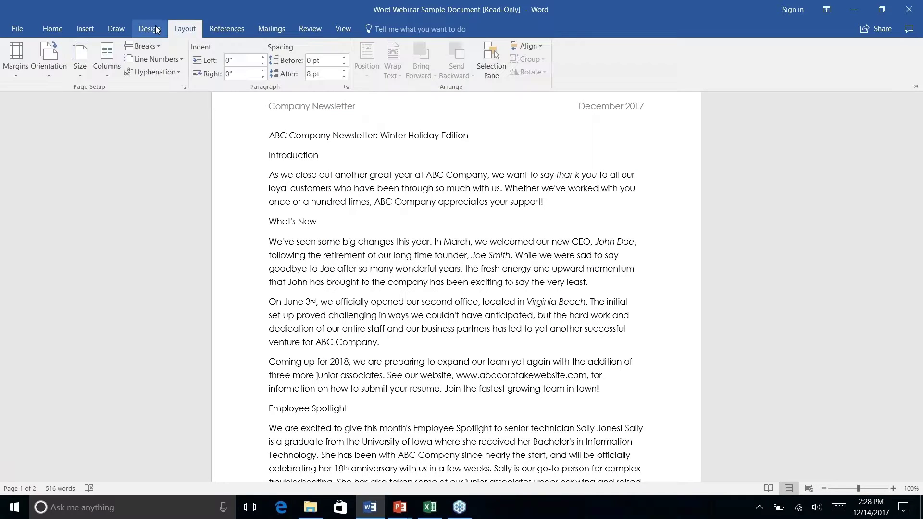
pyautogui.click(154, 29)
pyautogui.click(642, 74)
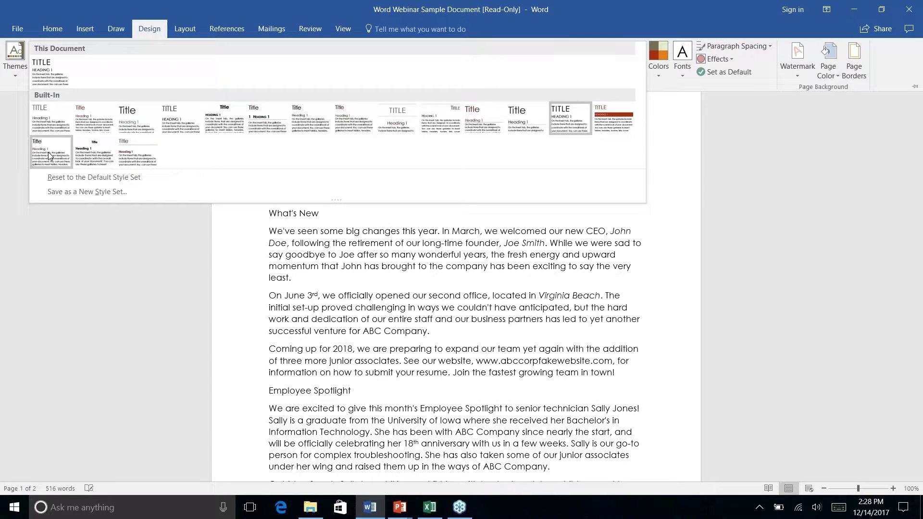
pyautogui.click(15, 63)
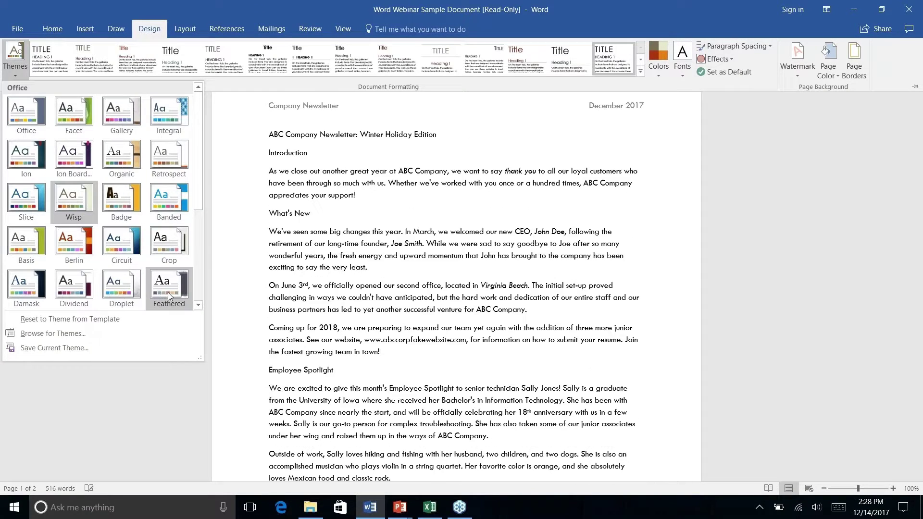
pyautogui.rightClick(163, 288)
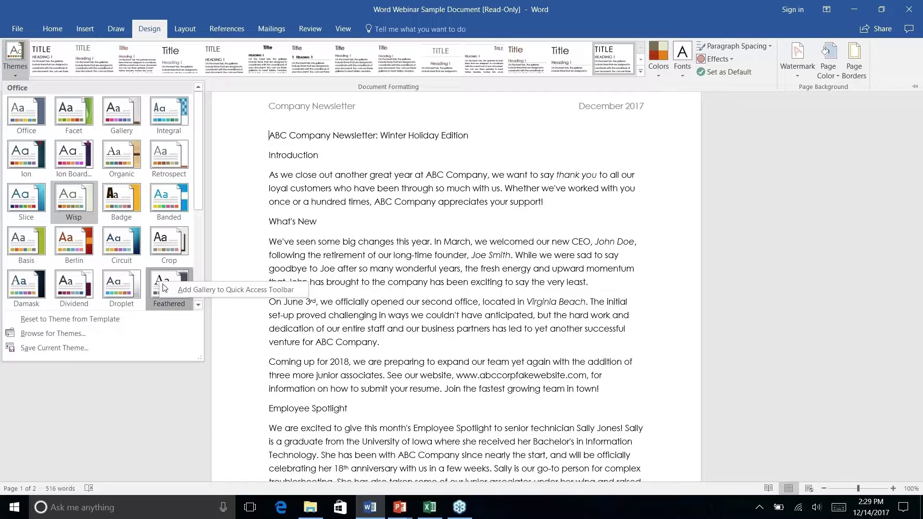
pyautogui.hotkey('ctrl', 'z')
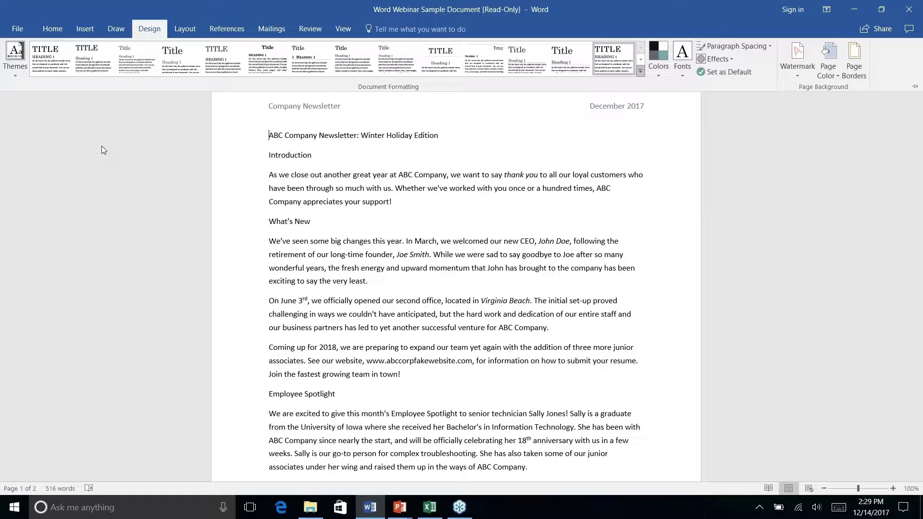
# Look over the newsletter's text and section headings from the title down to the History Lesson section
pyautogui.click(91, 28)
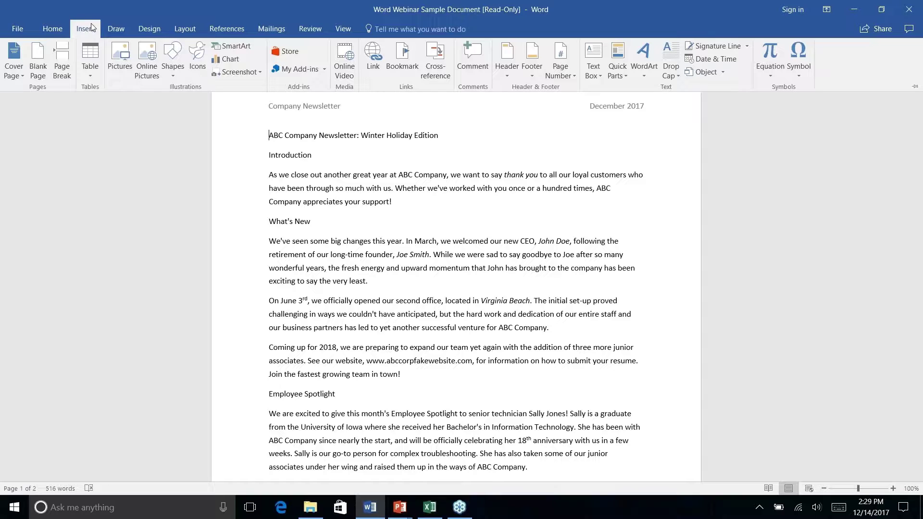
pyautogui.click(122, 31)
pyautogui.click(61, 30)
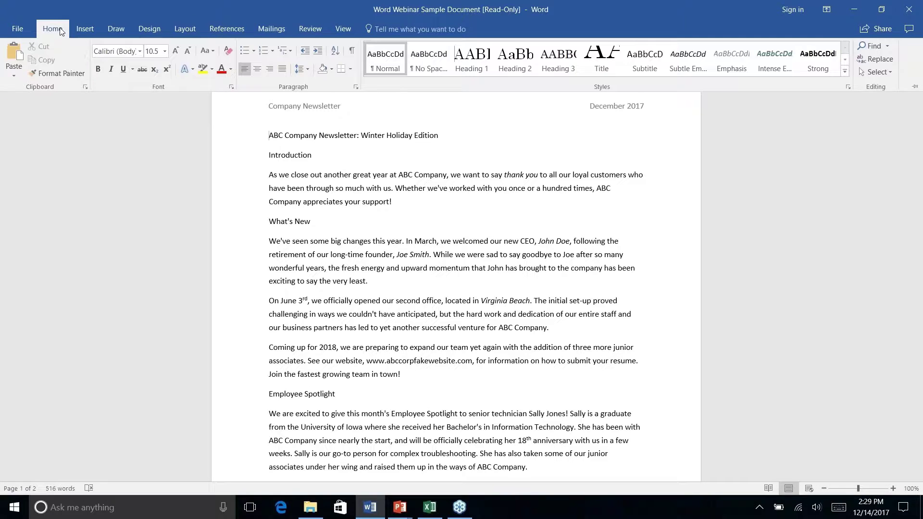
pyautogui.click(595, 190)
pyautogui.scroll(-7, 595, 190)
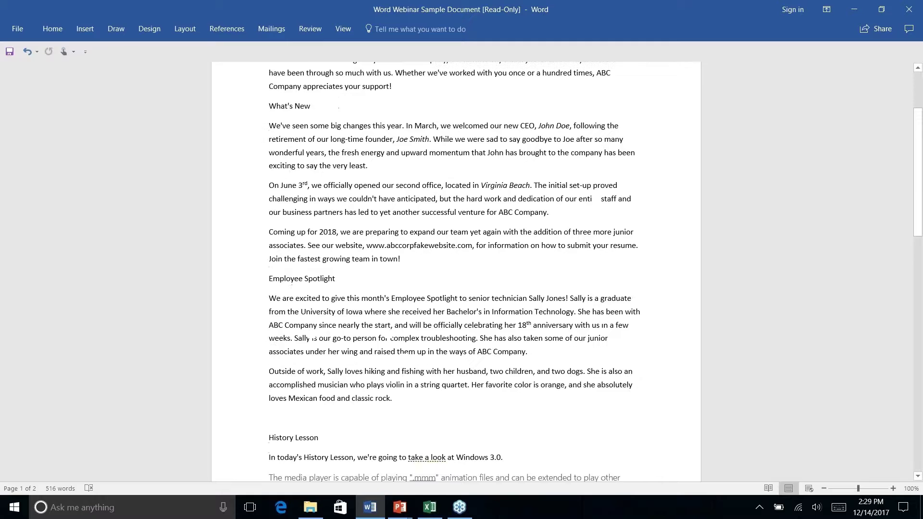
pyautogui.scroll(-1, 456, 269)
pyautogui.scroll(6, 455, 270)
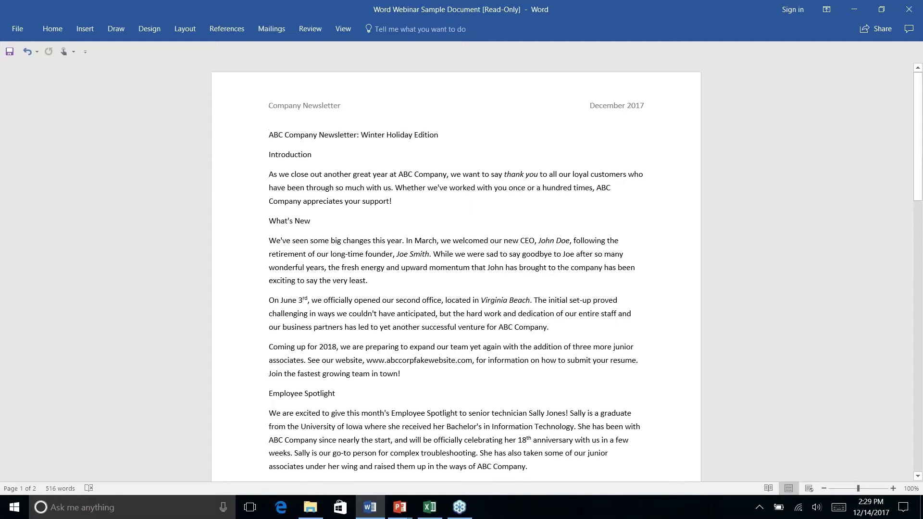
pyautogui.scroll(-1, 456, 269)
pyautogui.scroll(-8, 456, 269)
pyautogui.scroll(10, 456, 269)
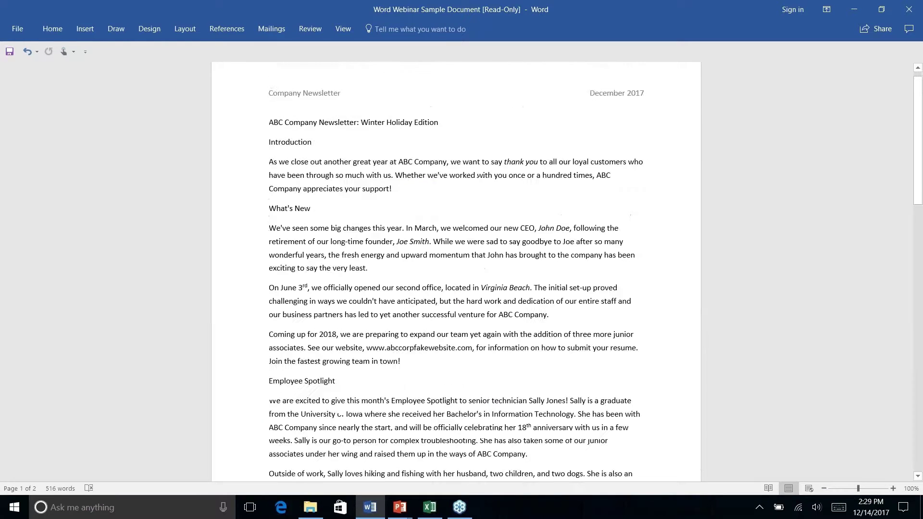
# Apply the Title style to the line "ABC Company Newsletter: Winter Holiday Edition"
pyautogui.click(53, 28)
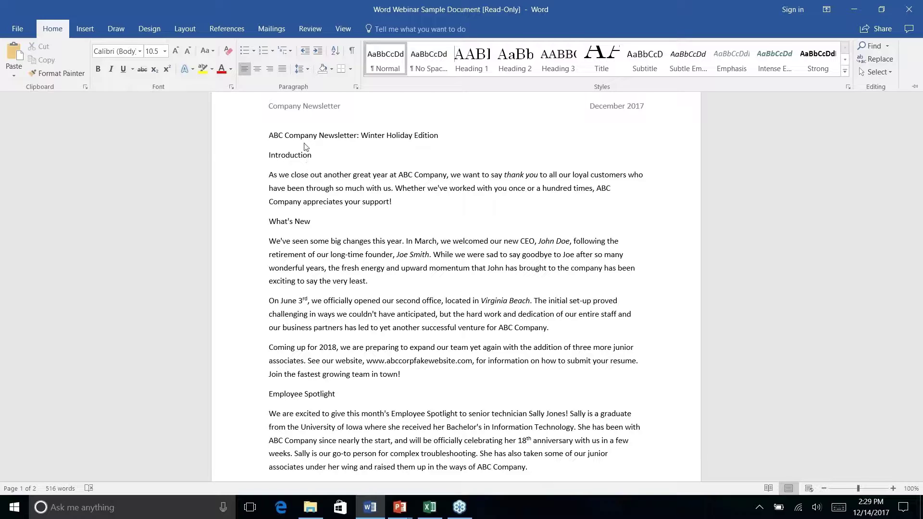
pyautogui.click(318, 134)
pyautogui.tripleClick(335, 135)
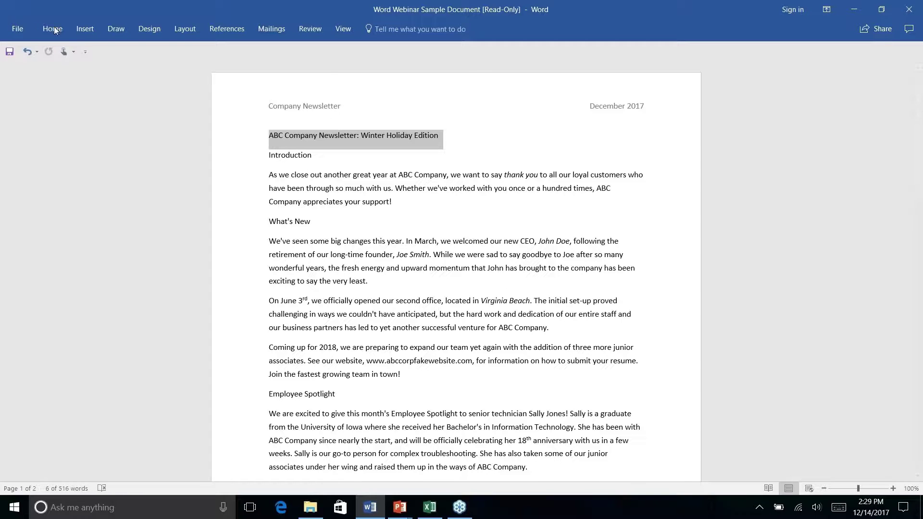
pyautogui.click(60, 33)
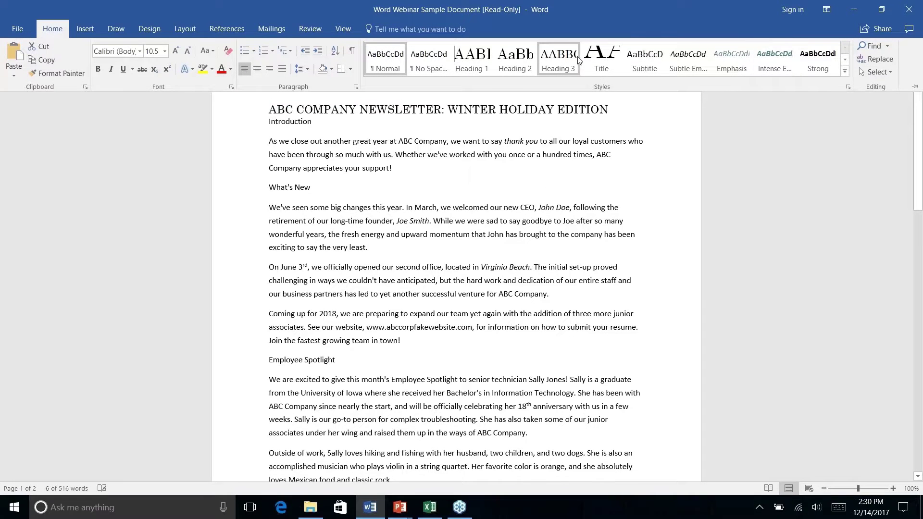
pyautogui.click(609, 64)
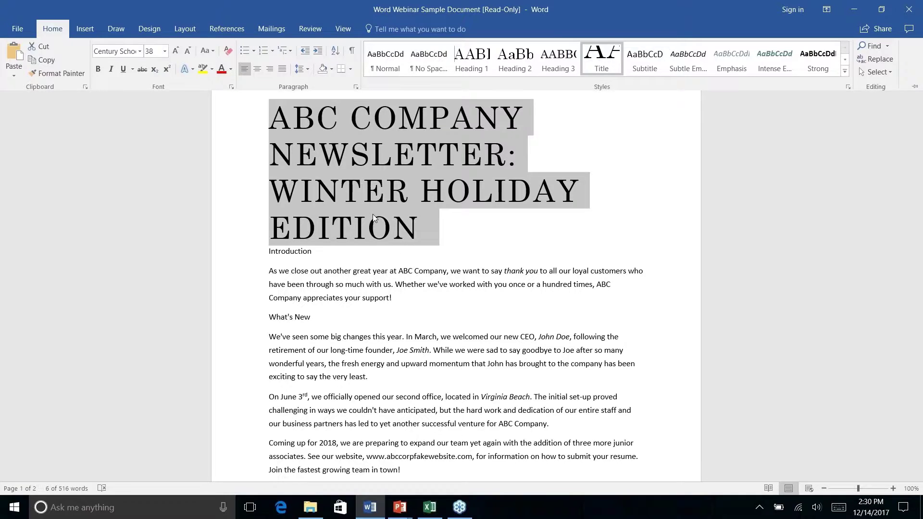
# Modify the Title style's font size, trying 16 and 18 pt before settling on 20 pt
pyautogui.hotkey('ctrl', 'F1')
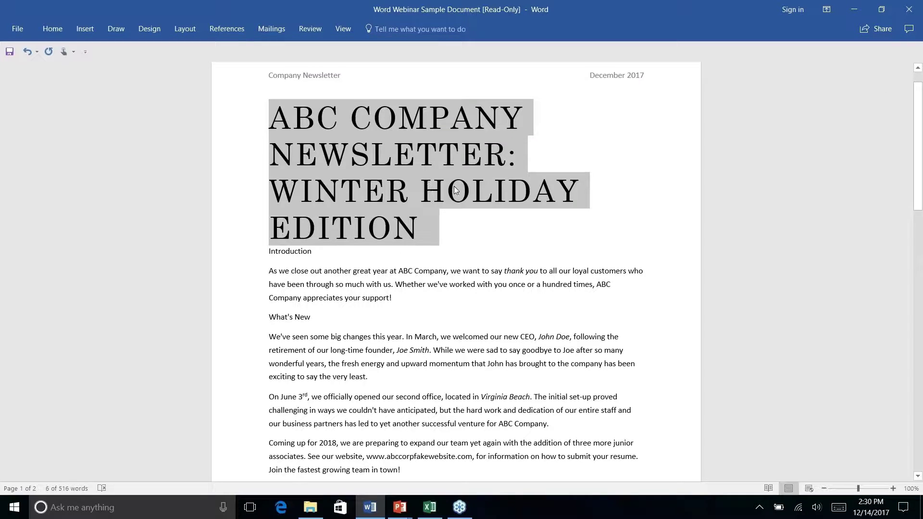
pyautogui.rightClick(85, 29)
pyautogui.click(149, 142)
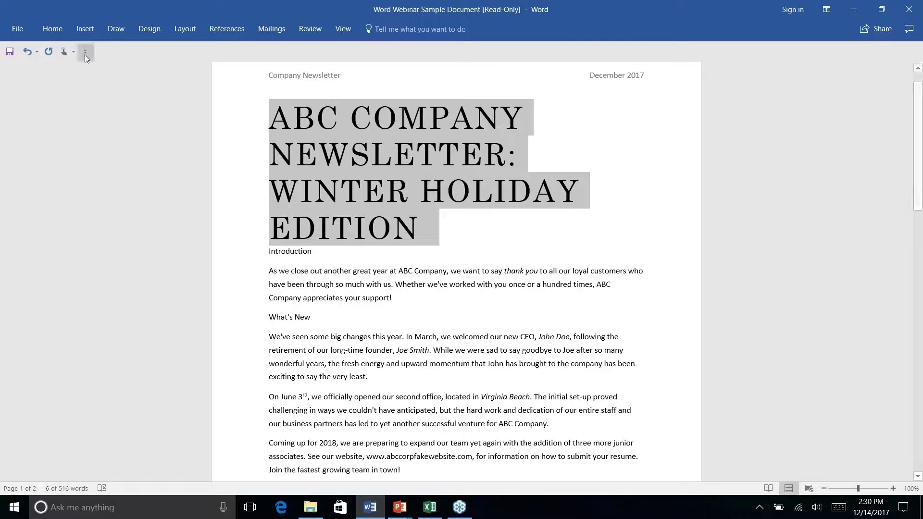
pyautogui.click(54, 29)
pyautogui.rightClick(608, 58)
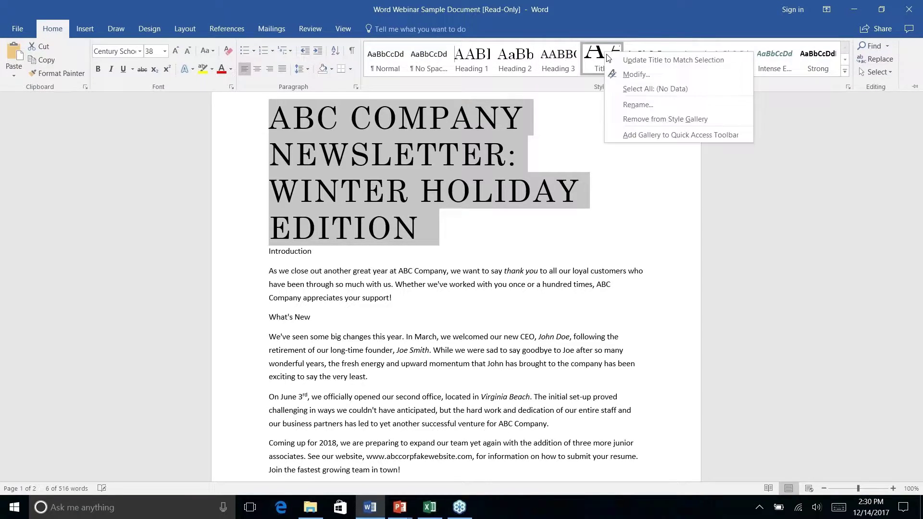
pyautogui.click(630, 76)
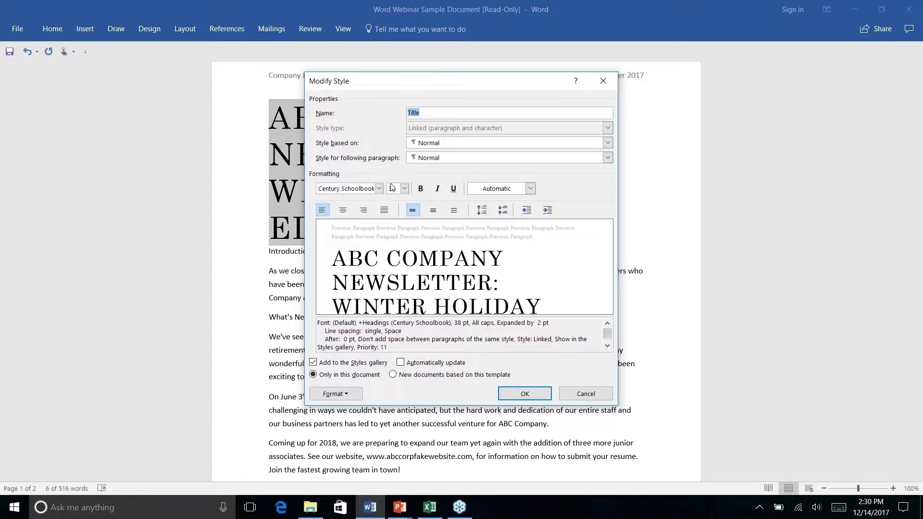
pyautogui.click(405, 189)
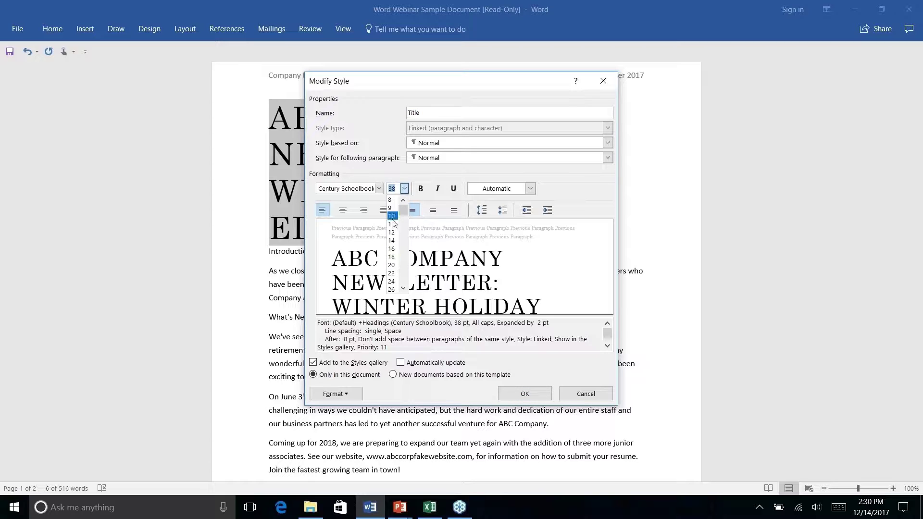
pyautogui.click(392, 249)
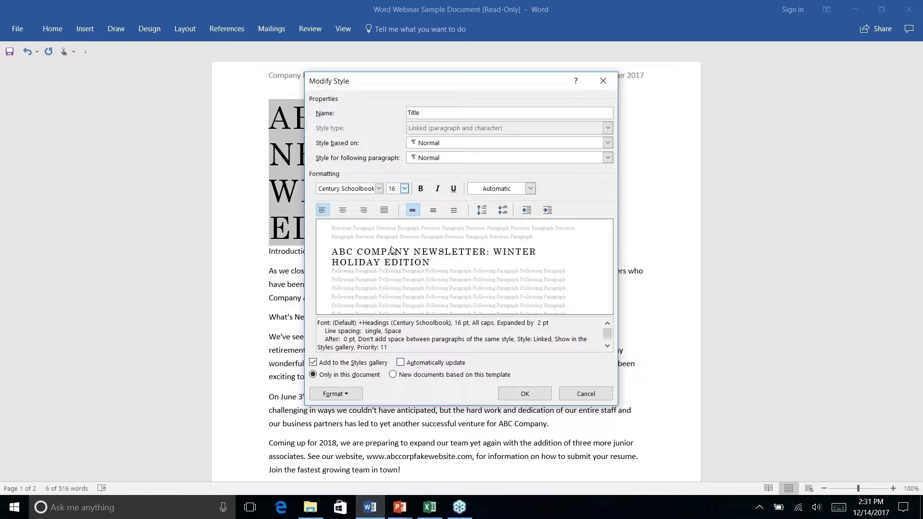
pyautogui.click(405, 189)
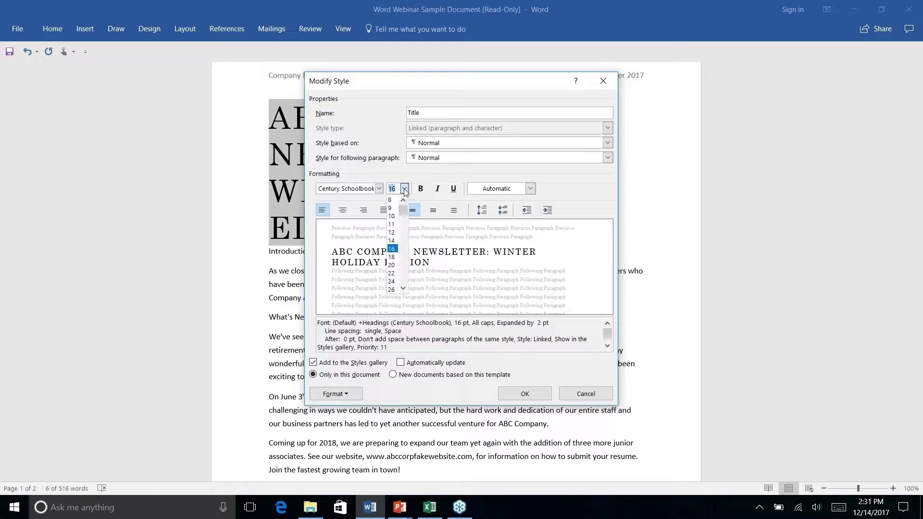
pyautogui.click(391, 258)
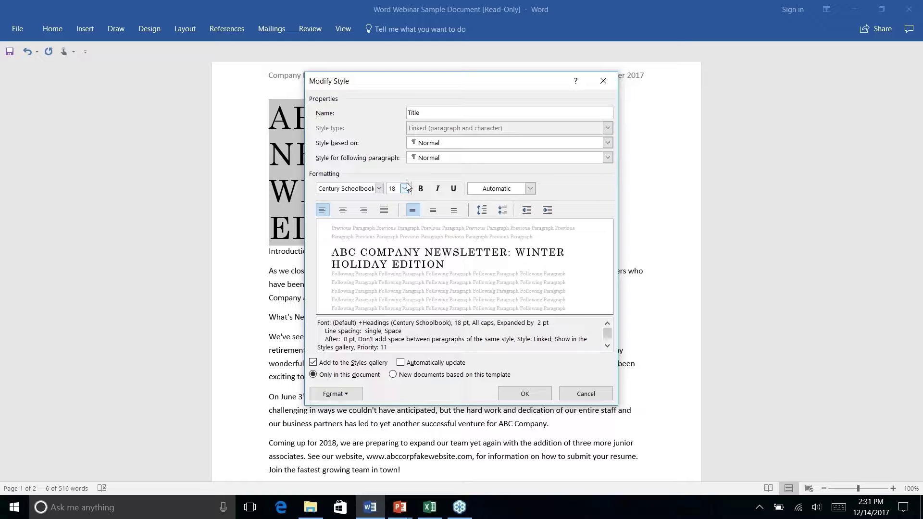
pyautogui.click(405, 188)
pyautogui.click(395, 269)
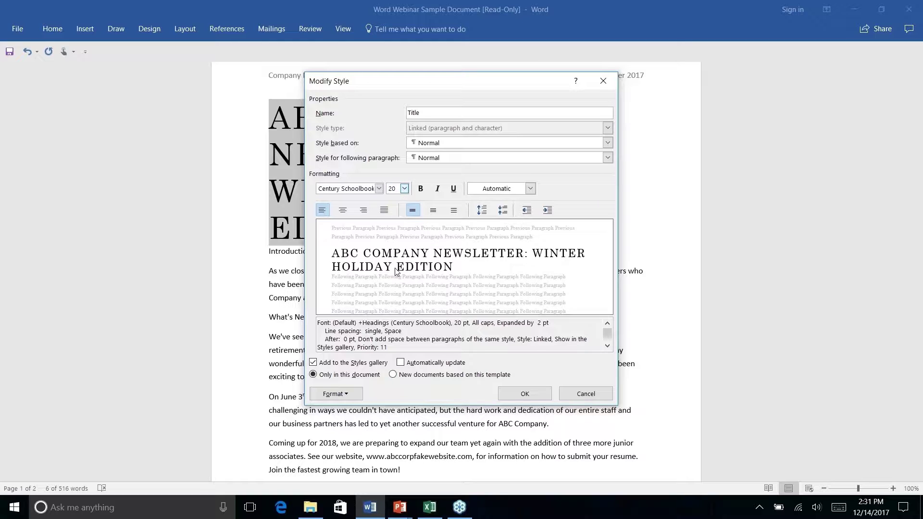
pyautogui.click(525, 394)
# Break the newsletter title onto a new line before "WINTER" and apply the Heading 1 style to the "Introduction" line
pyautogui.click(567, 110)
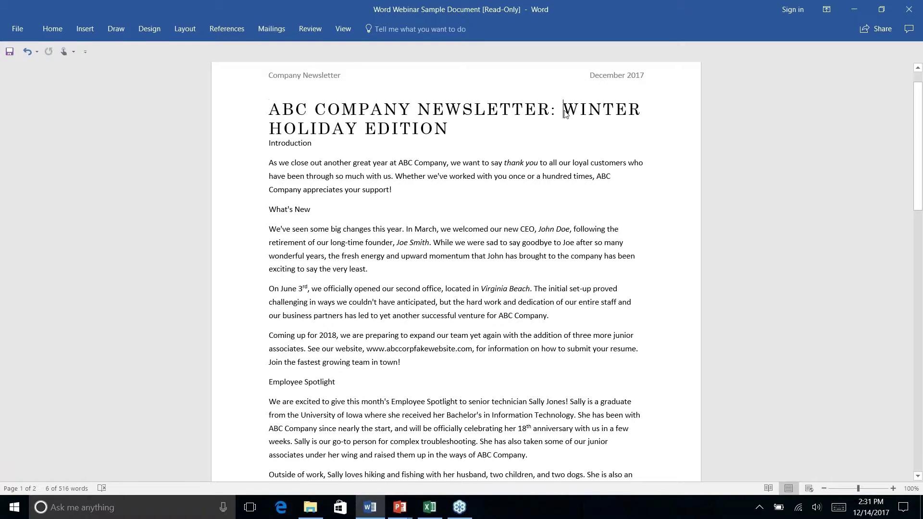
pyautogui.press('Return')
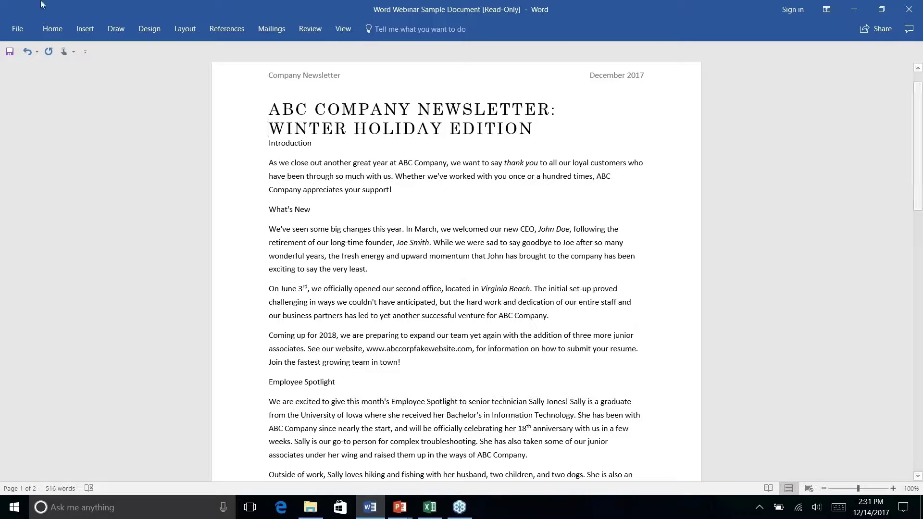
pyautogui.doubleClick(274, 145)
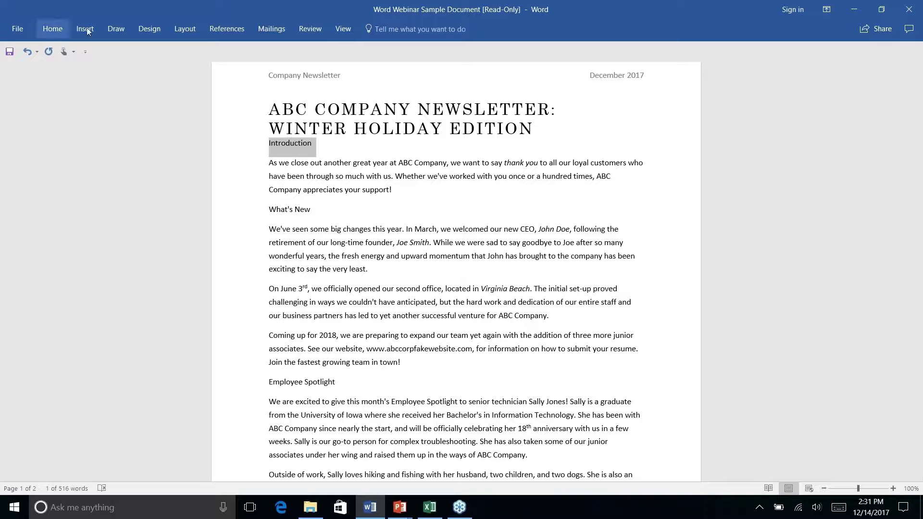
pyautogui.click(54, 29)
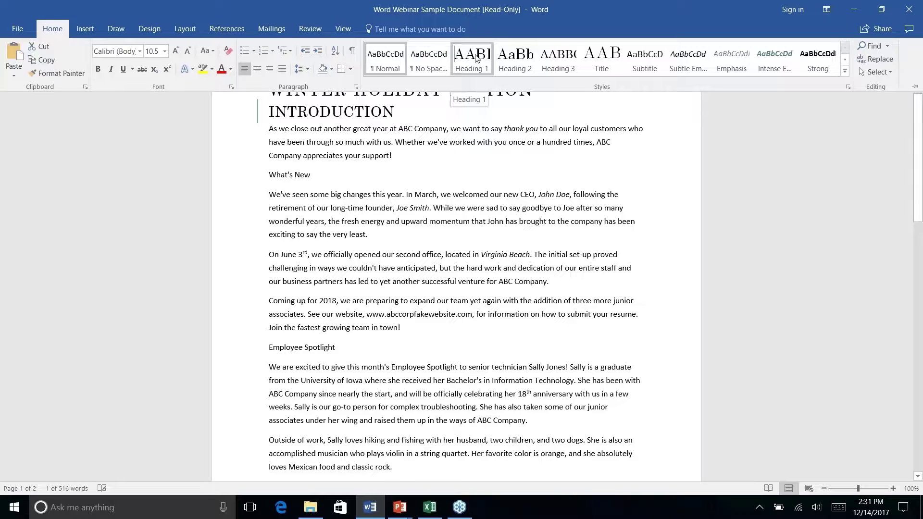
pyautogui.click(478, 62)
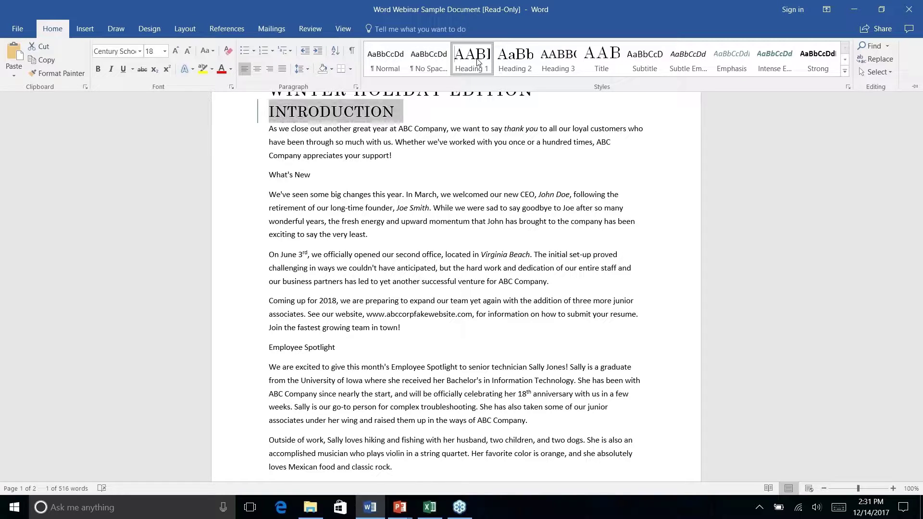
pyautogui.hotkey('ctrl', 'F1')
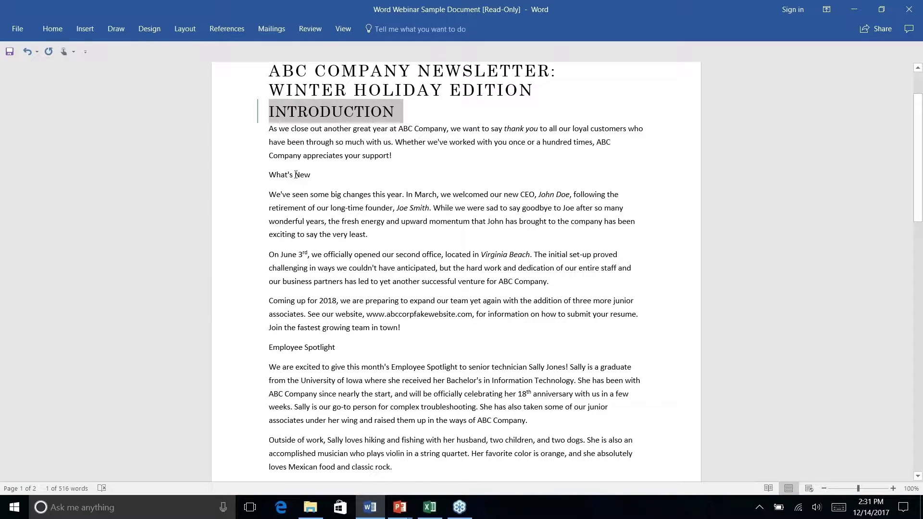
# Apply the Heading 2 style to the "What's New" line
pyautogui.doubleClick(300, 175)
pyautogui.click(310, 176)
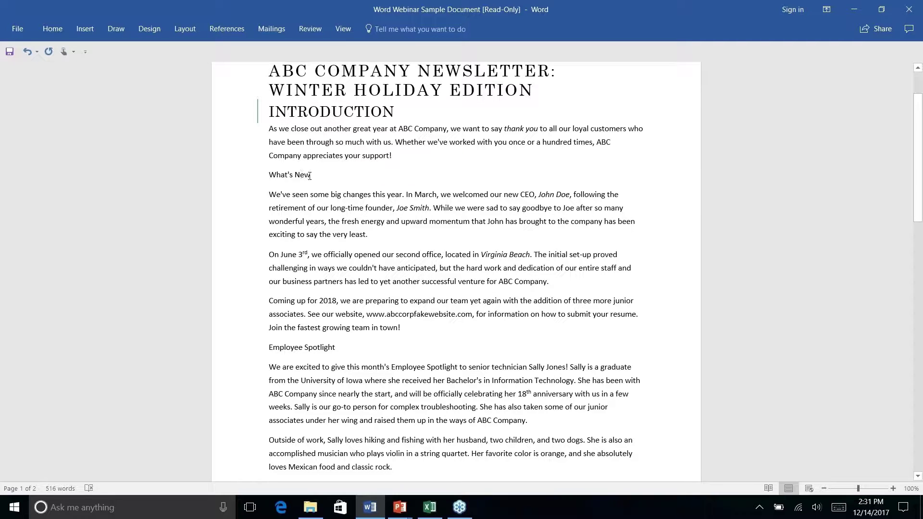
pyautogui.click(253, 174)
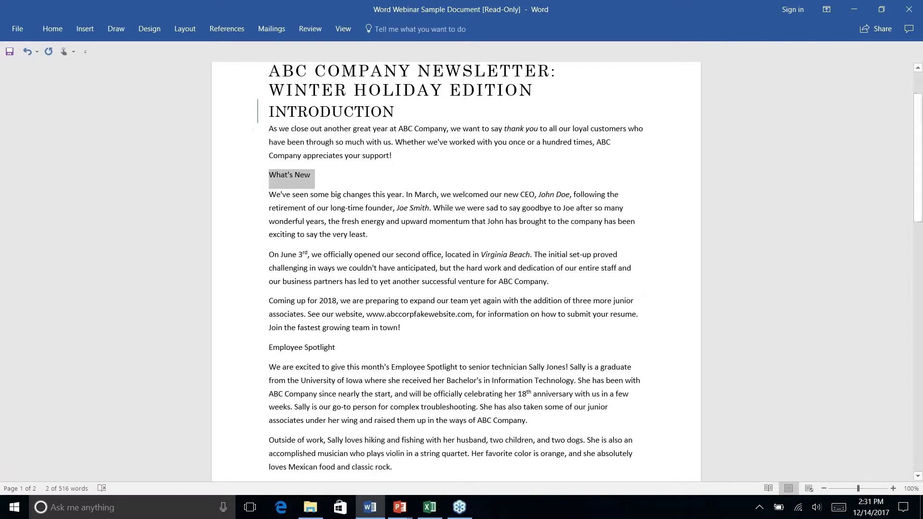
pyautogui.click(53, 28)
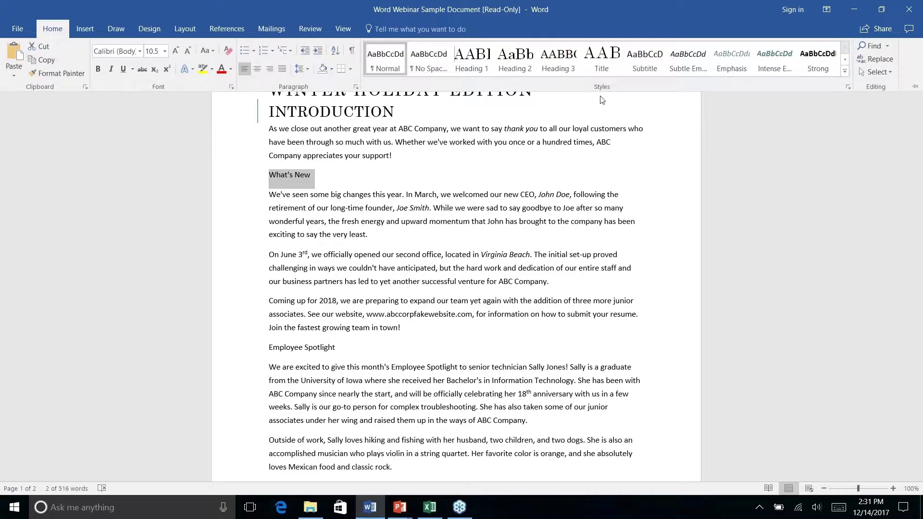
pyautogui.click(515, 59)
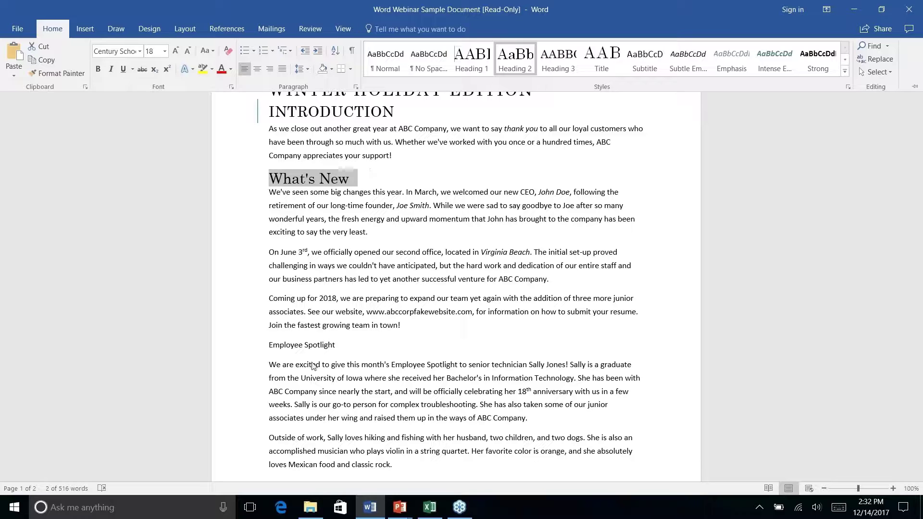
pyautogui.hotkey('ctrl', 'F1')
# Apply the Heading 1 style to the "Employee Spotlight" line
pyautogui.click(303, 345)
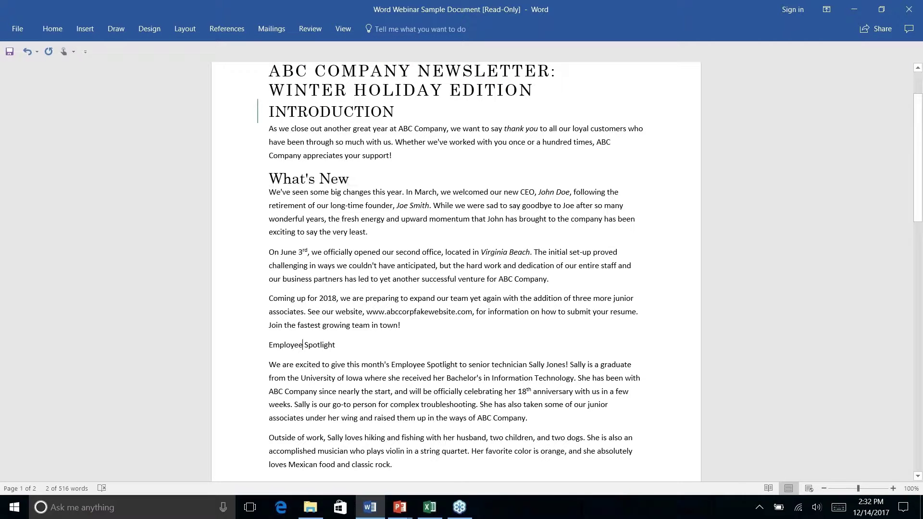
pyautogui.tripleClick(303, 345)
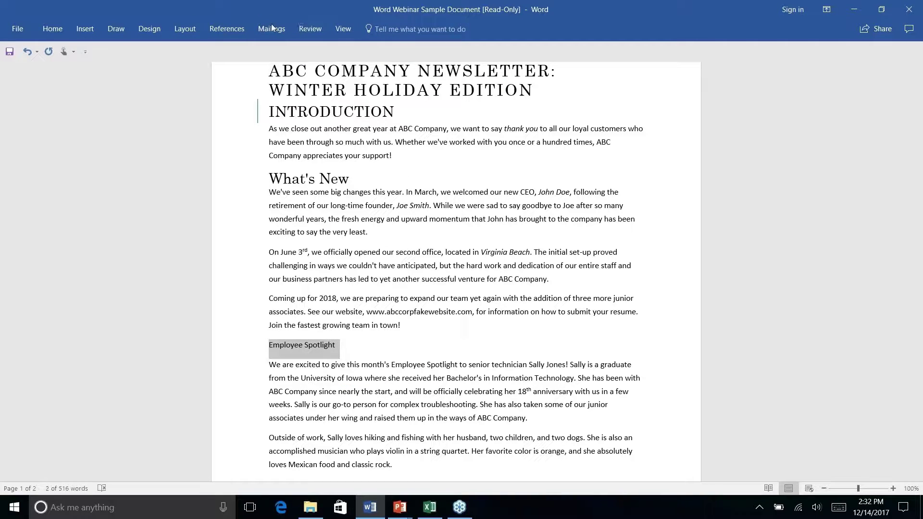
pyautogui.click(62, 28)
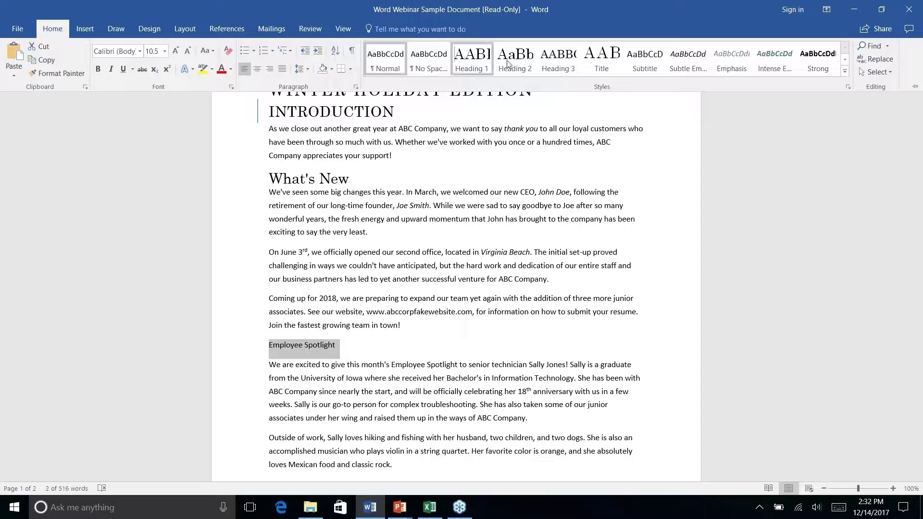
pyautogui.click(466, 58)
pyautogui.hotkey('ctrl', 'F1')
# Apply the Heading 1 style to the "History Lesson" line
pyautogui.scroll(-3, 455, 269)
pyautogui.scroll(-3, 284, 291)
pyautogui.tripleClick(284, 291)
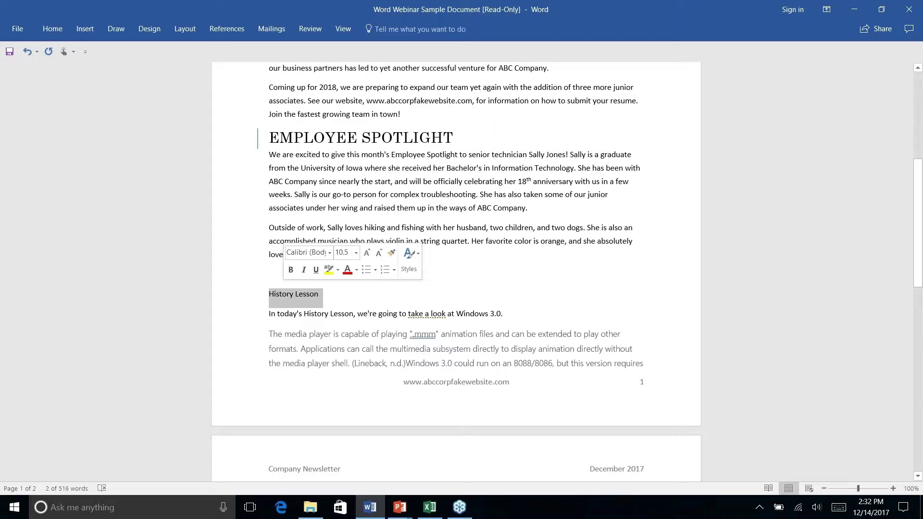
pyautogui.click(53, 28)
pyautogui.click(472, 57)
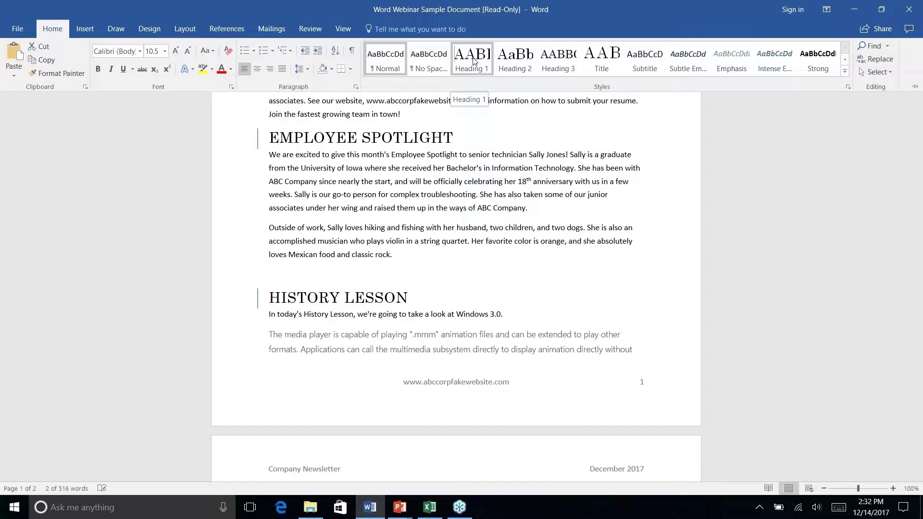
pyautogui.click(475, 62)
# Try to delete the bibliography entries under the References heading and remove an empty line below them
pyautogui.scroll(-8, 313, 209)
pyautogui.click(332, 207)
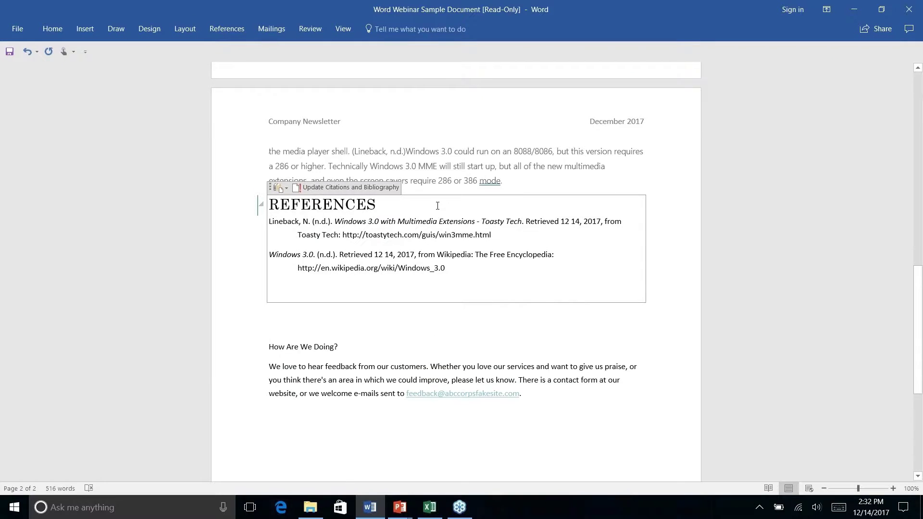
pyautogui.scroll(2, 427, 206)
pyautogui.click(42, 24)
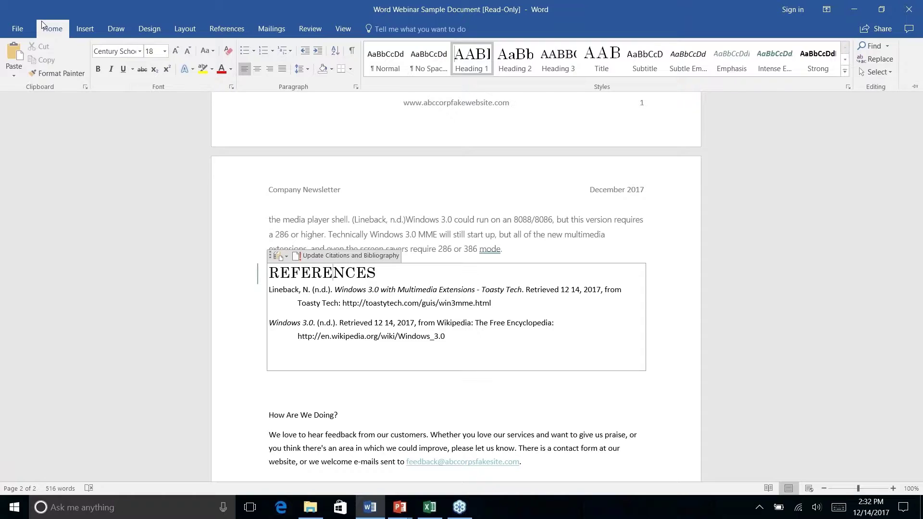
pyautogui.rightClick(465, 327)
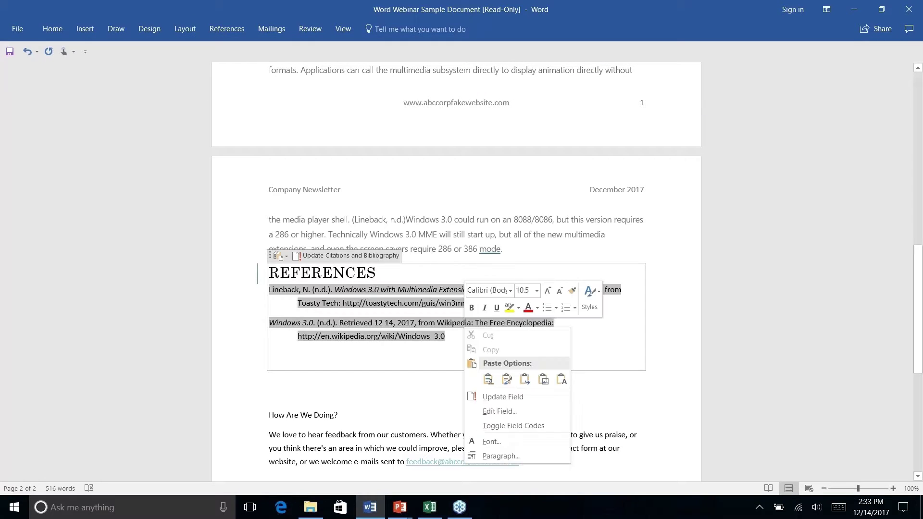
pyautogui.click(387, 386)
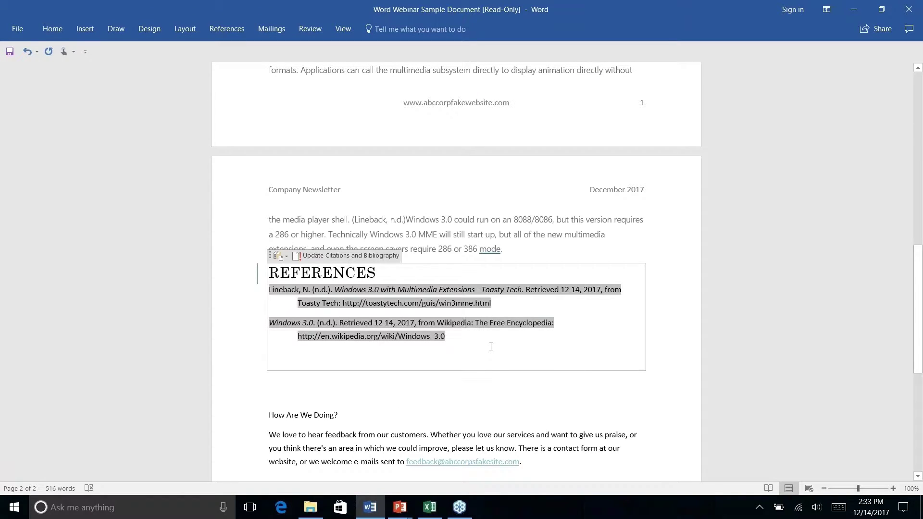
pyautogui.press('BackSpace')
pyautogui.rightClick(558, 379)
pyautogui.click(556, 367)
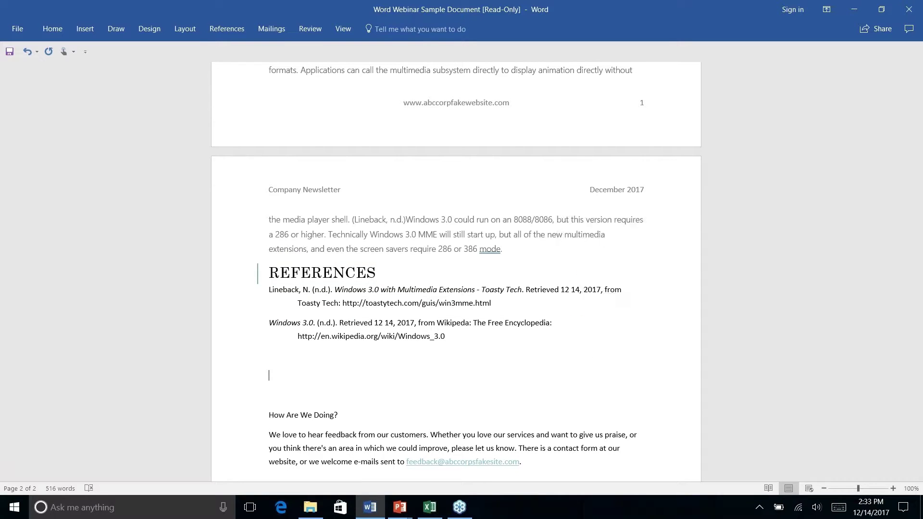
pyautogui.click(548, 358)
pyautogui.press('BackSpace')
# Delete the References heading with its bibliography entries and the leftover empty line above "How Are We Doing?"
pyautogui.moveTo(472, 340); pyautogui.dragTo(92, 176)
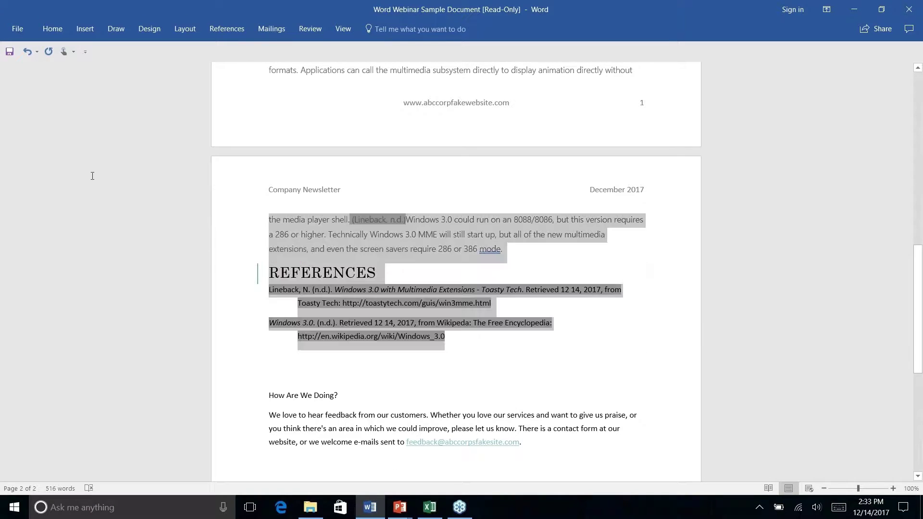
pyautogui.moveTo(133, 209); pyautogui.dragTo(244, 267)
pyautogui.press('BackSpace')
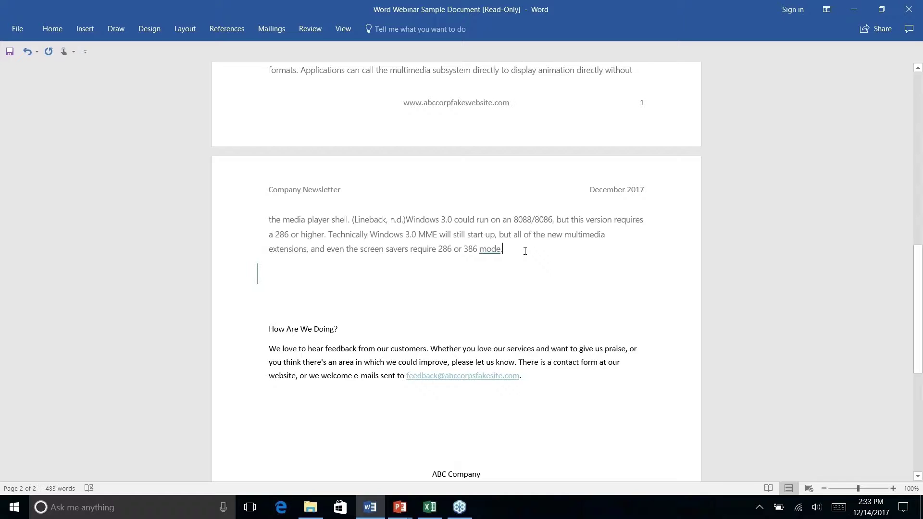
pyautogui.press('Delete')
pyautogui.press('Down')
pyautogui.press('Down')
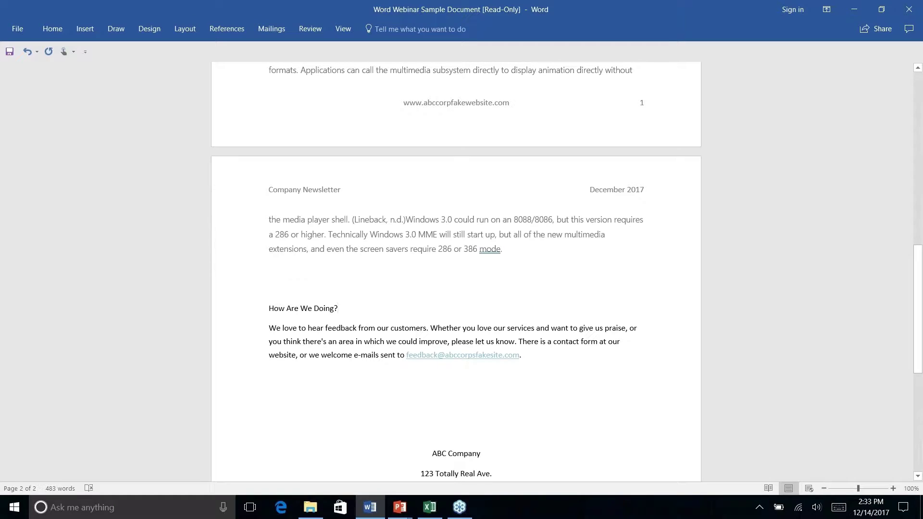
# Apply the Heading 1 style to the "How Are We Doing?" line on page 2
pyautogui.click(272, 272)
pyautogui.rightClick(385, 294)
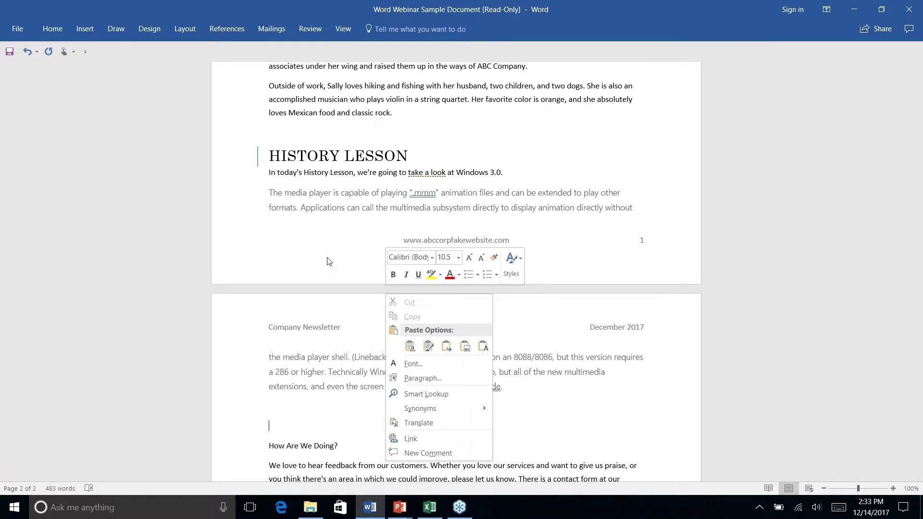
pyautogui.click(327, 261)
pyautogui.scroll(3, 333, 224)
pyautogui.scroll(-12, 333, 225)
pyautogui.scroll(5, 334, 225)
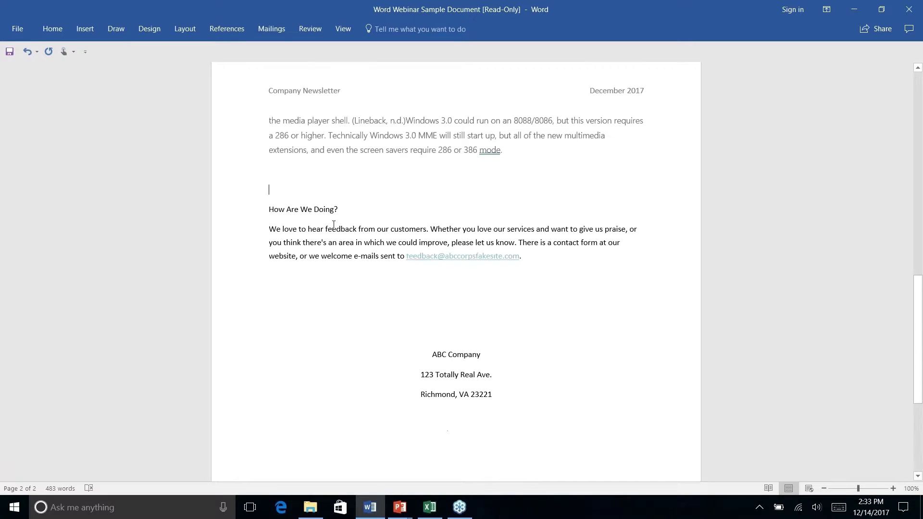
pyautogui.rightClick(335, 226)
pyautogui.click(309, 227)
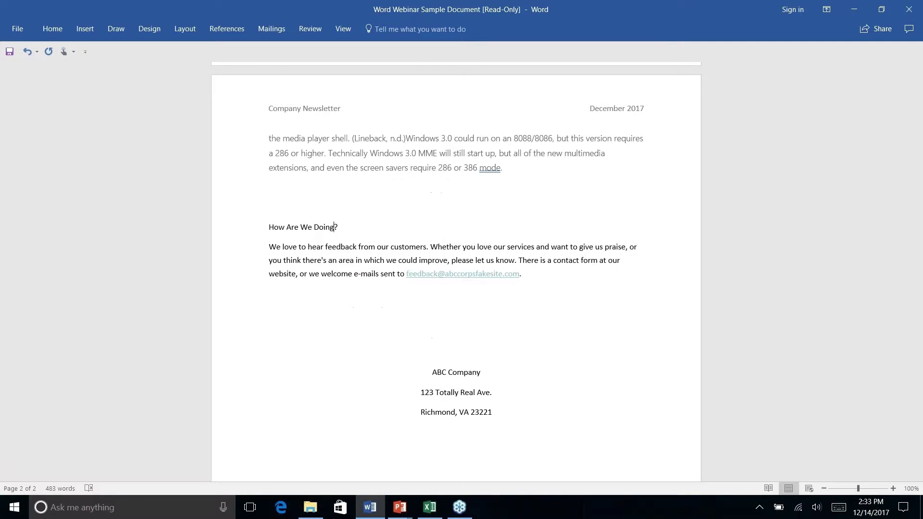
pyautogui.tripleClick(308, 228)
pyautogui.click(52, 30)
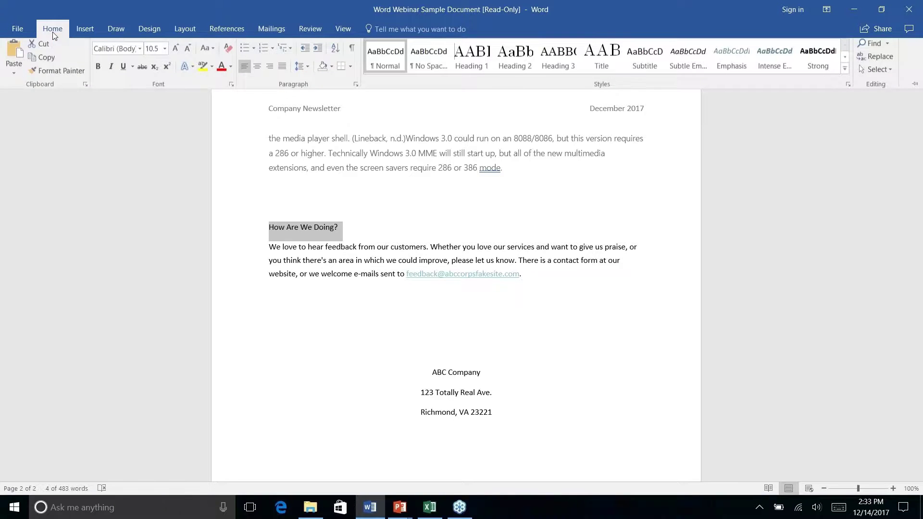
pyautogui.click(471, 57)
# Return to the newsletter document and add an empty line below its title on page 1
pyautogui.scroll(-5, 511, 222)
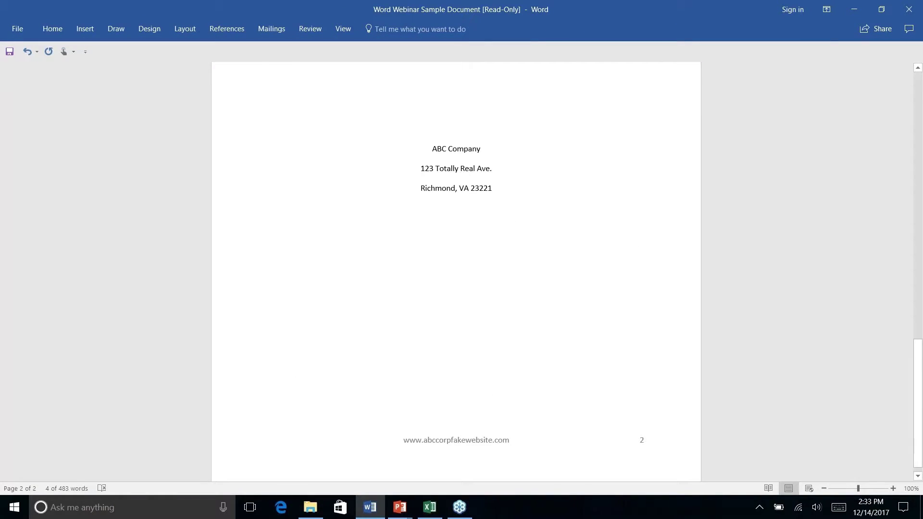
pyautogui.scroll(20, 370, 227)
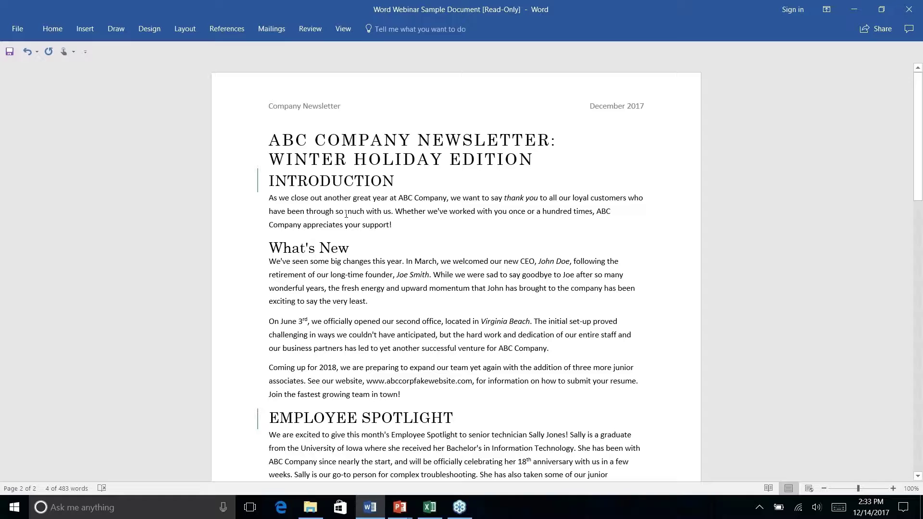
pyautogui.click(346, 214)
pyautogui.click(320, 182)
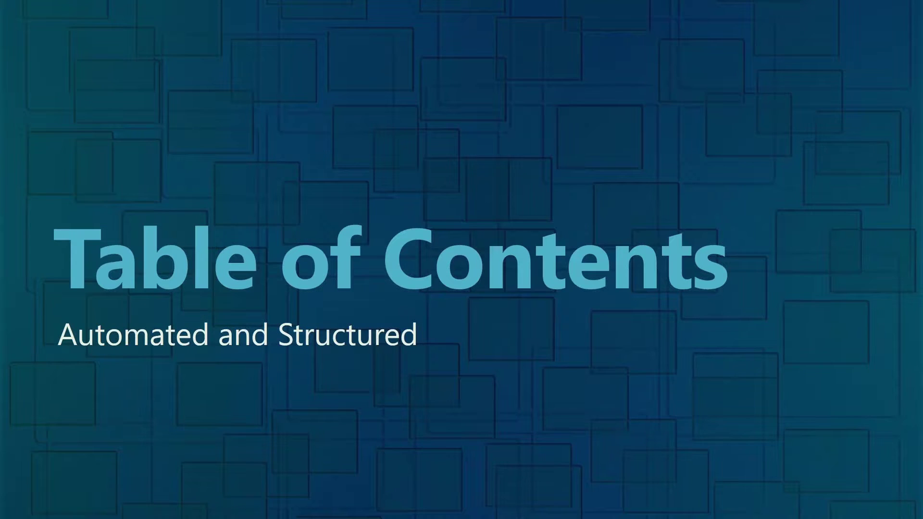
pyautogui.hotkey('alt', 'Tab')
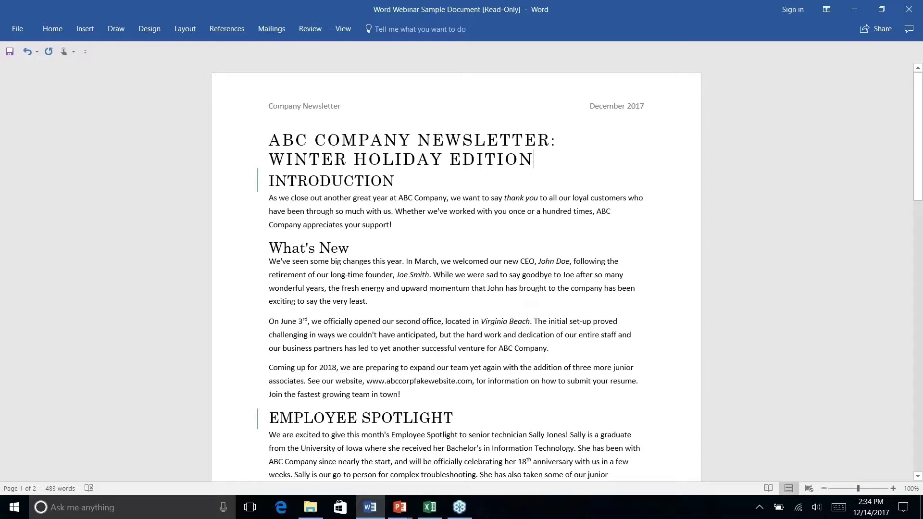
pyautogui.press('Return')
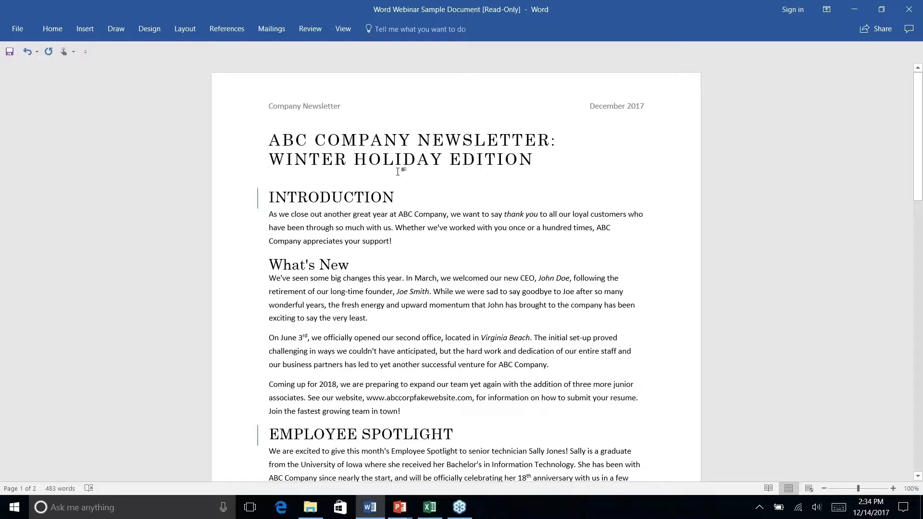
# Insert the built-in Automatic Table 1 table of contents on the empty line between the title and the Introduction heading
pyautogui.click(269, 184)
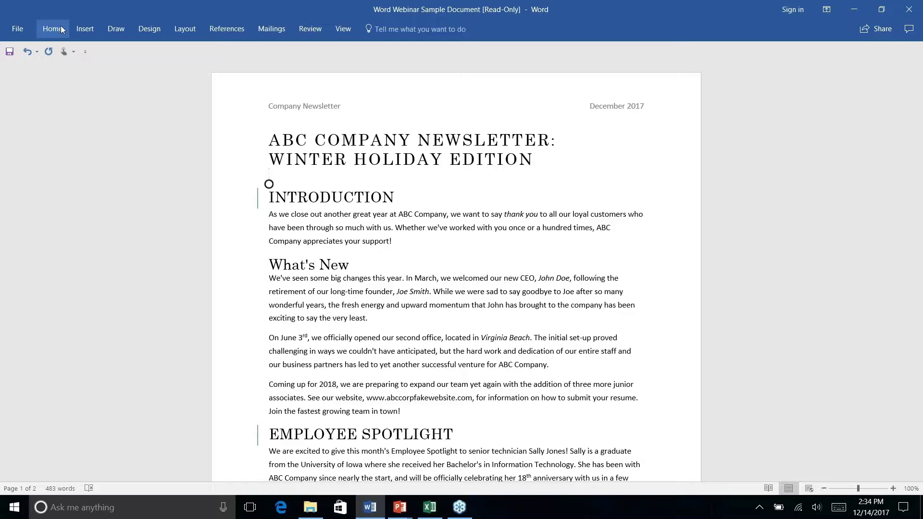
pyautogui.scroll(-5, 61, 25)
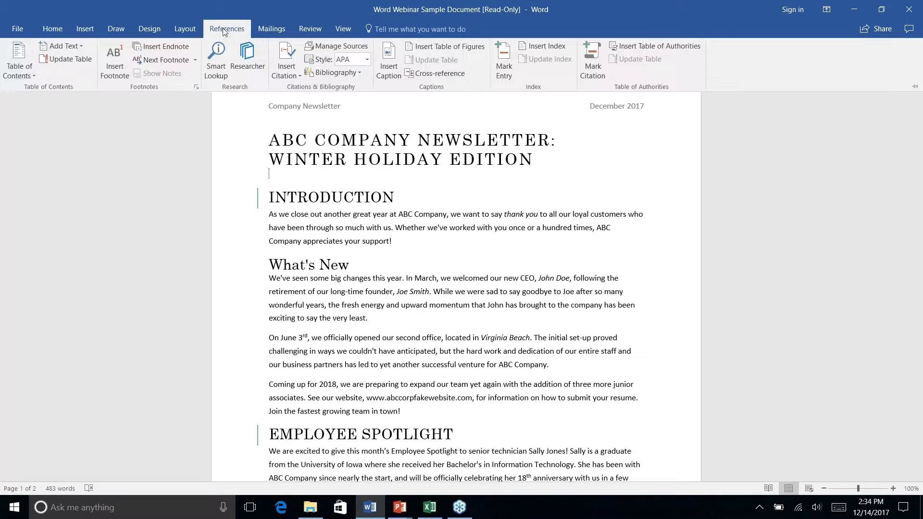
pyautogui.click(30, 73)
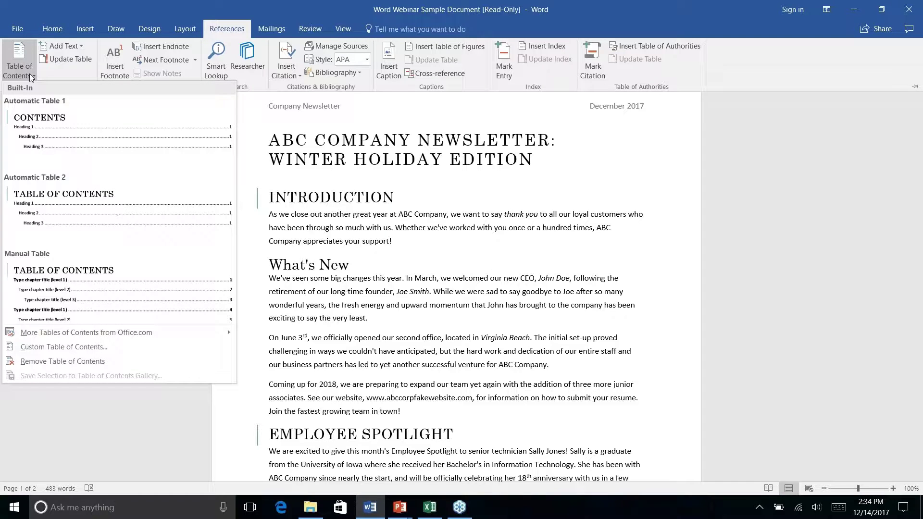
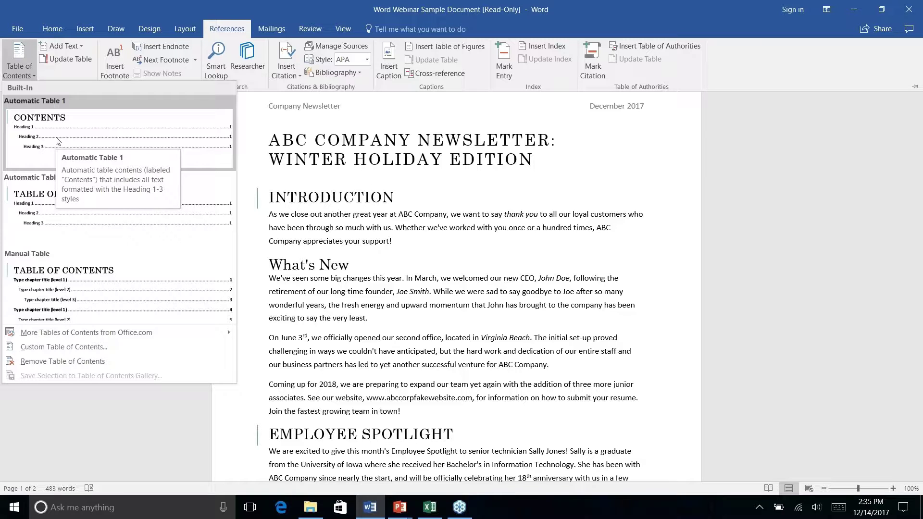
pyautogui.rightClick(41, 141)
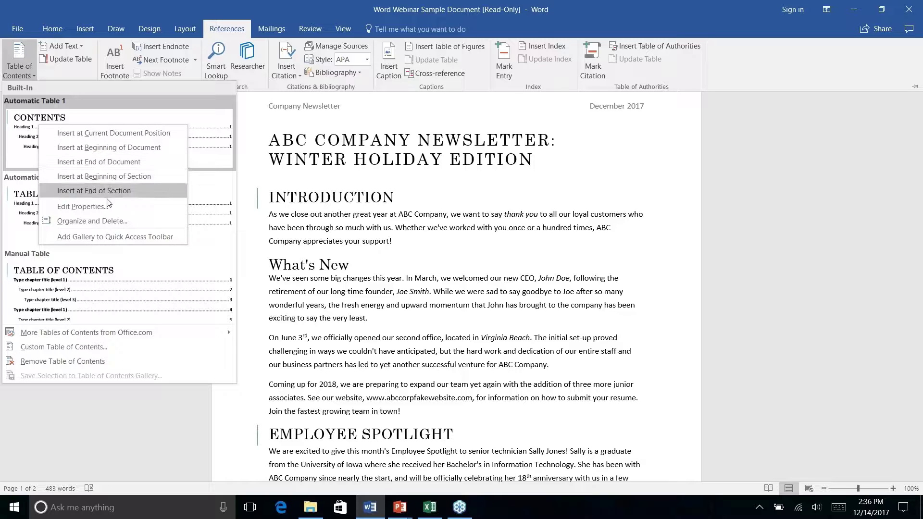
pyautogui.press('Escape')
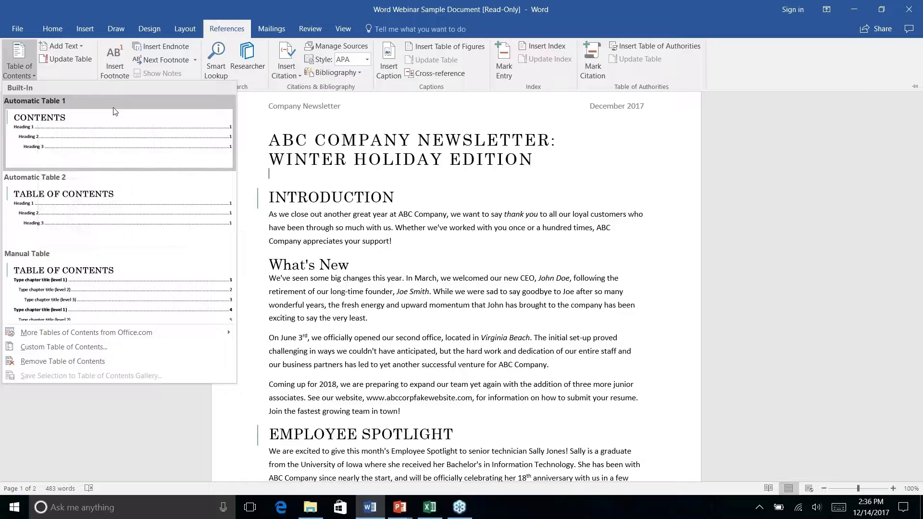
pyautogui.press('Escape')
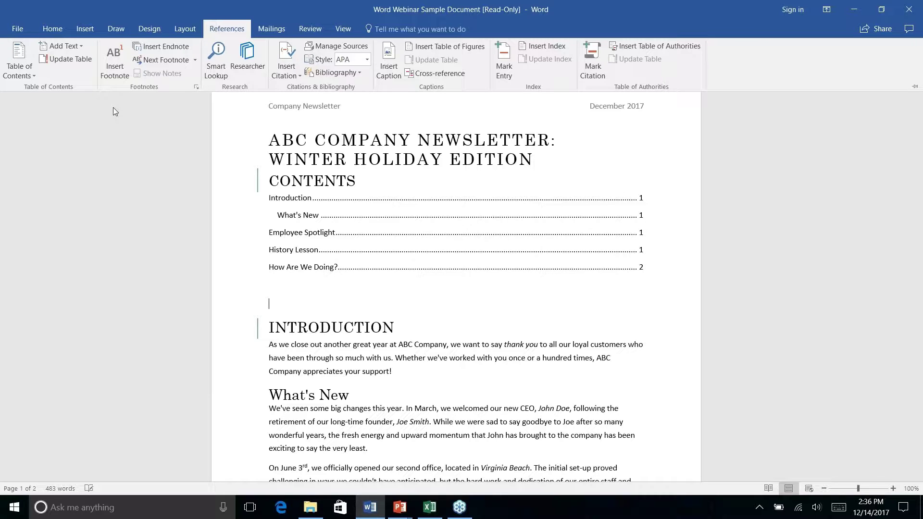
# Add an empty line between the newsletter title and the Contents heading
pyautogui.click(543, 242)
pyautogui.click(534, 159)
pyautogui.press('Return')
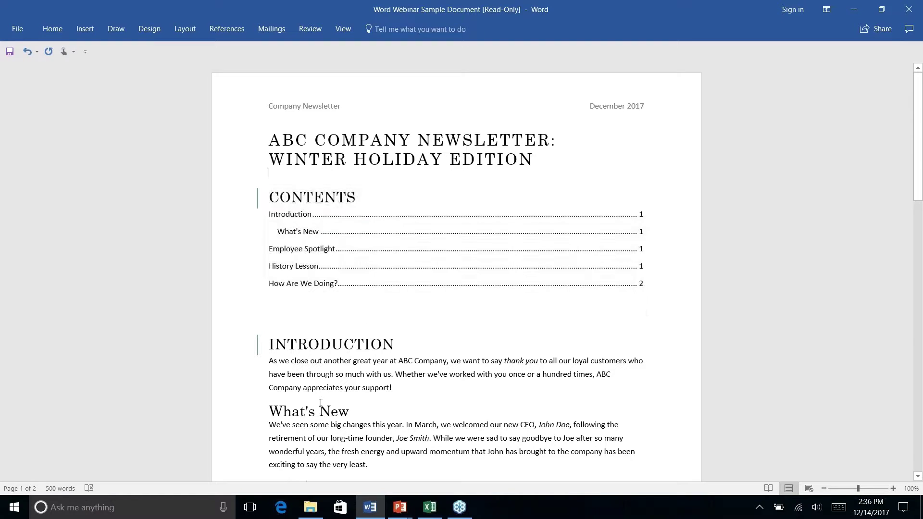
# Review the headings behind the table of contents and locate the Update Table command for refreshing it
pyautogui.click(272, 411)
pyautogui.scroll(-4, 515, 331)
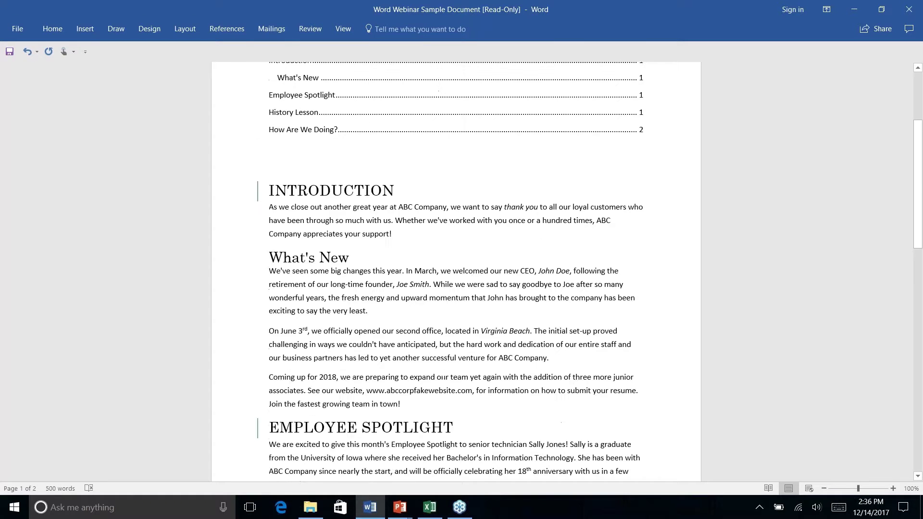
pyautogui.scroll(4, 457, 271)
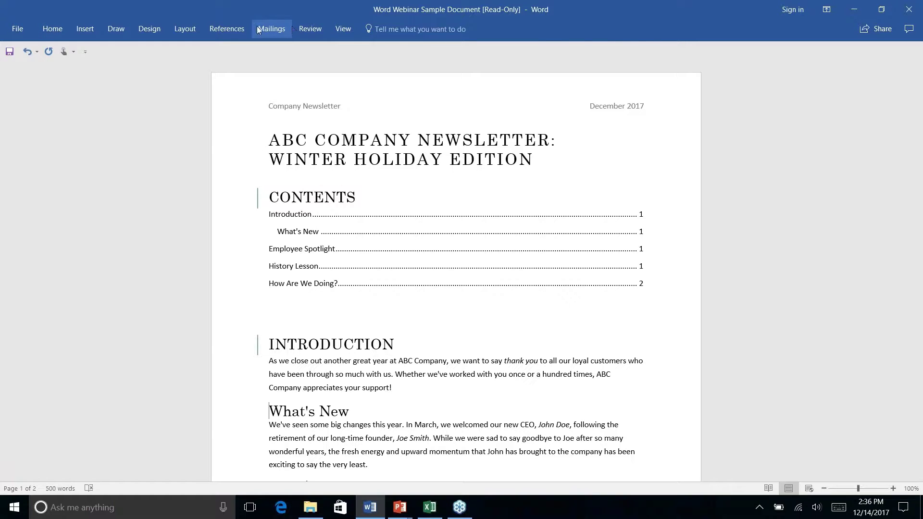
pyautogui.click(227, 29)
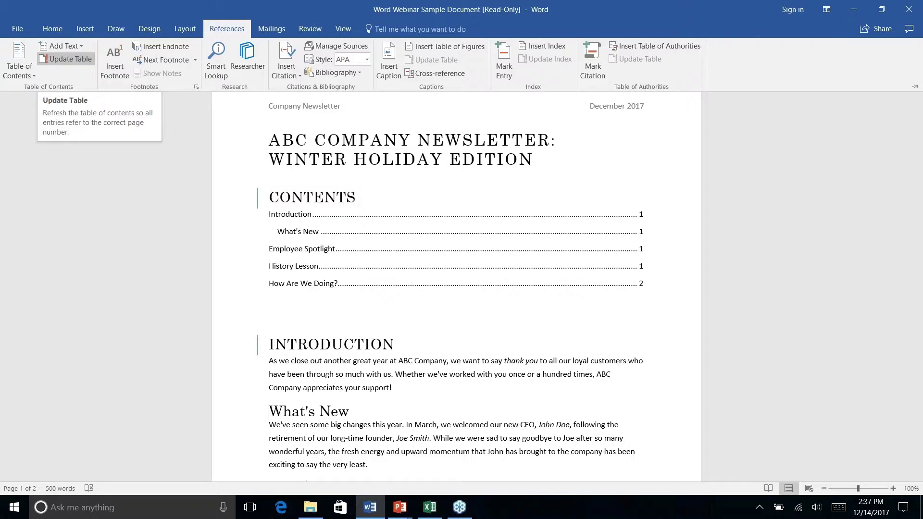
pyautogui.hotkey('ctrl', 'F1')
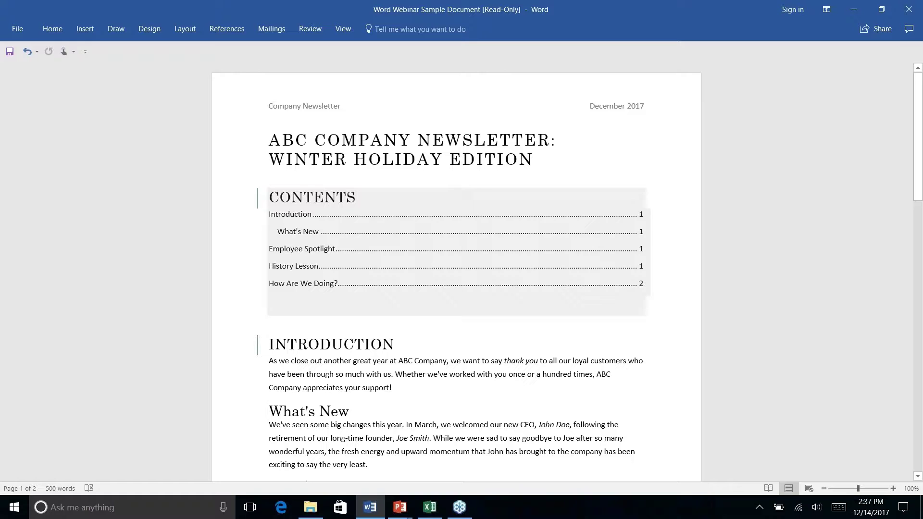
pyautogui.click(471, 290)
pyautogui.click(479, 328)
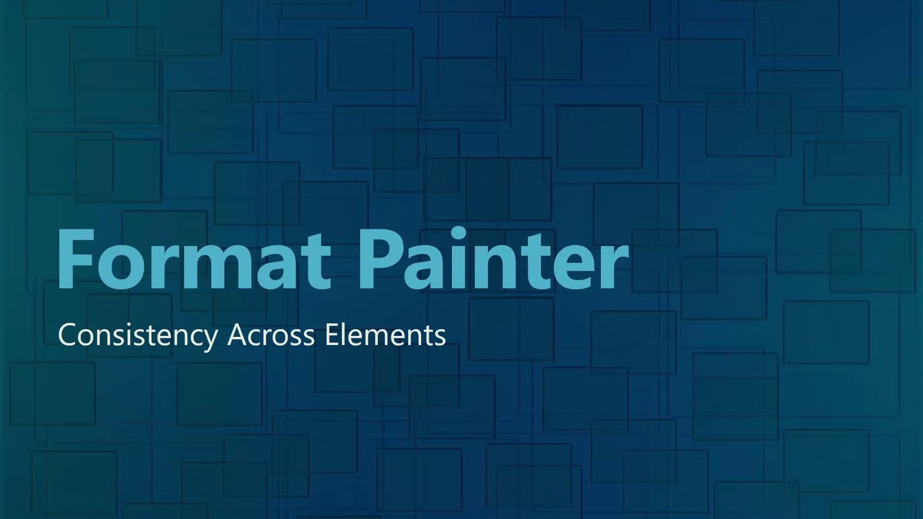
# Switch from the slides back to the newsletter document and go to the company address block at its end
pyautogui.hotkey('alt', 'Tab')
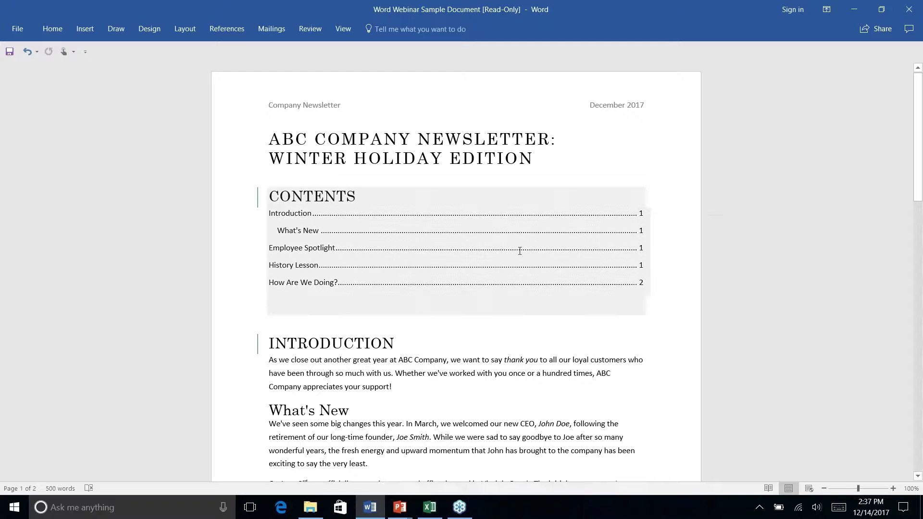
pyautogui.scroll(-4, 520, 250)
pyautogui.scroll(-14, 520, 251)
pyautogui.scroll(-19, 520, 251)
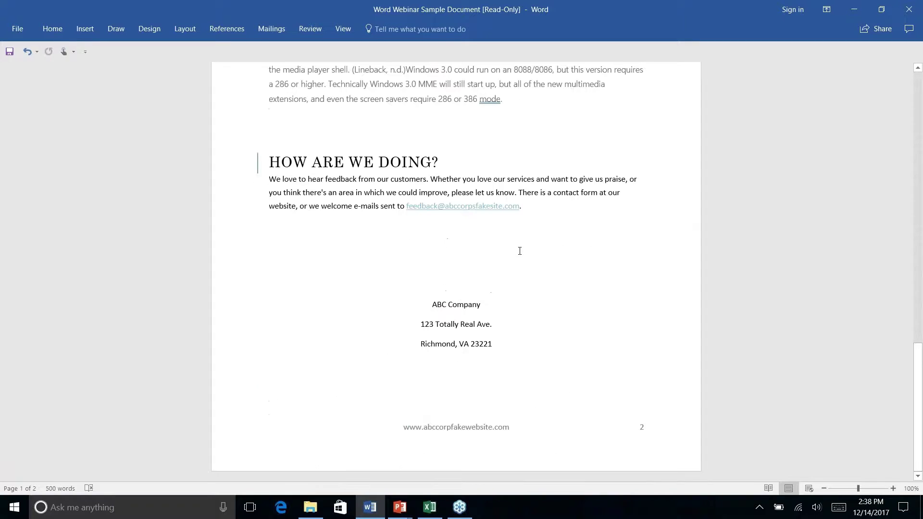
pyautogui.click(87, 31)
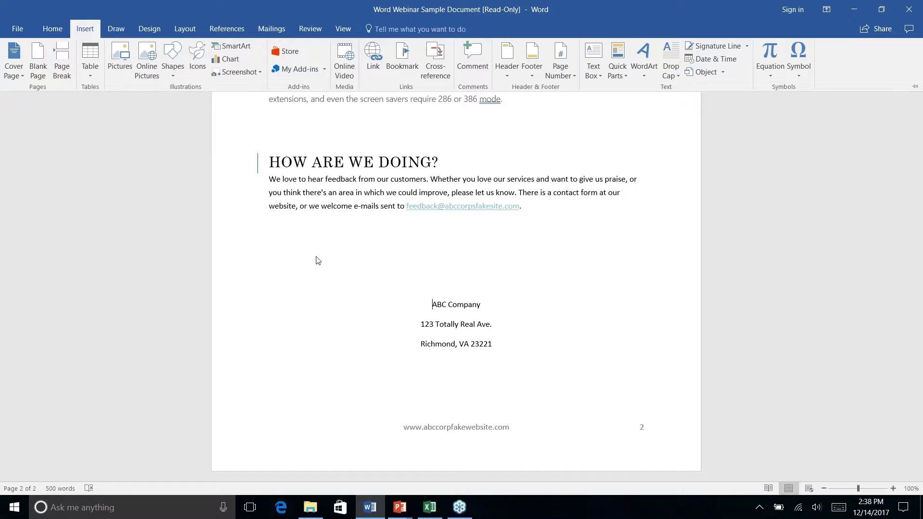
pyautogui.rightClick(174, 76)
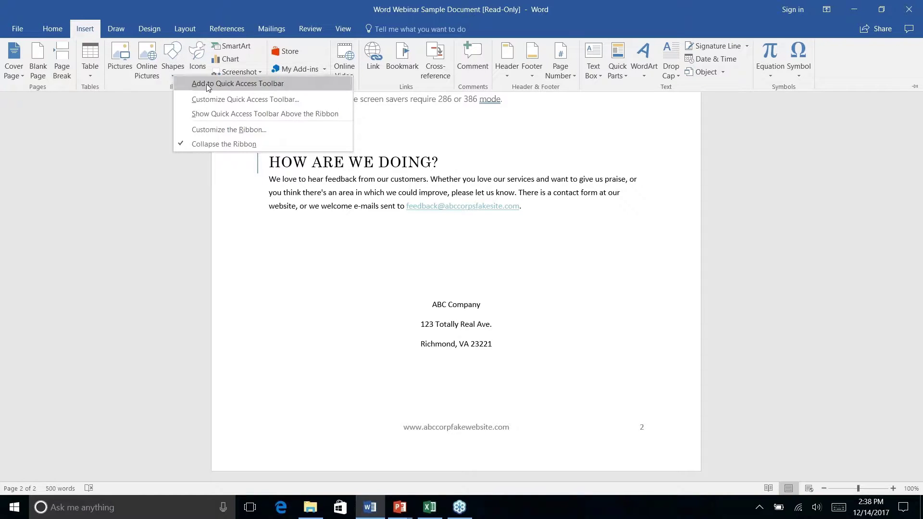
pyautogui.click(172, 54)
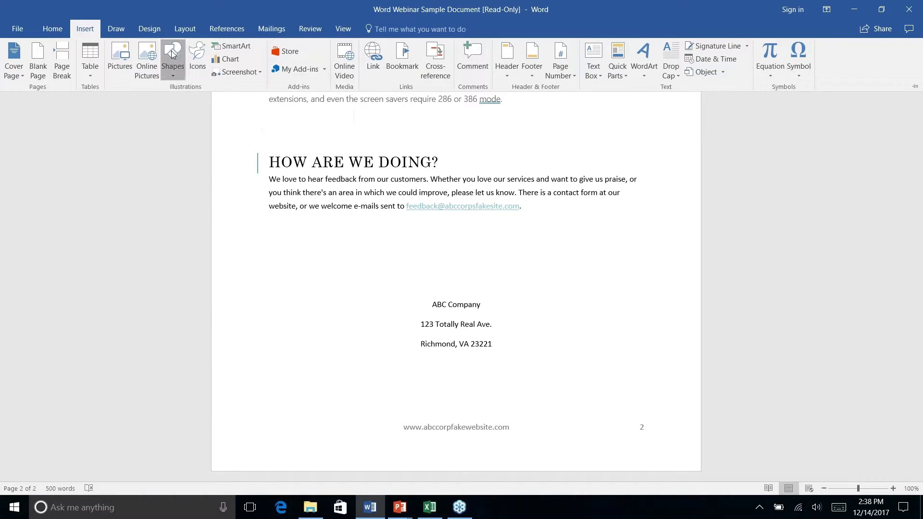
pyautogui.click(172, 54)
pyautogui.hotkey('ctrl', 'F1')
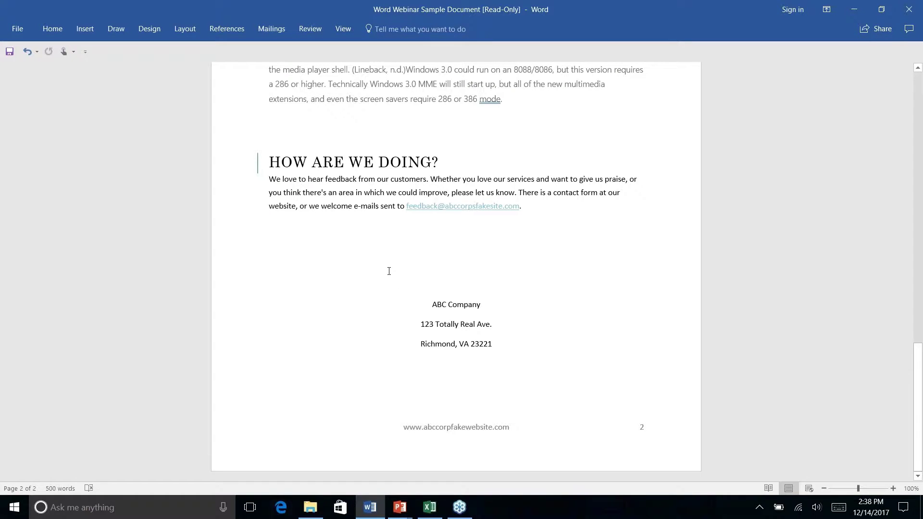
pyautogui.click(122, 27)
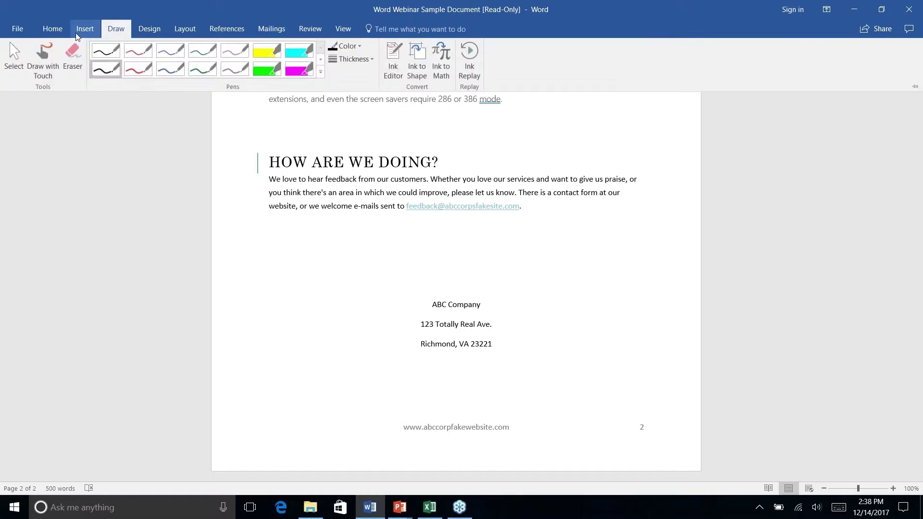
# Draw a rounded rectangle about 1.77" wide and 1.37" high over the company address block on page 2
pyautogui.click(76, 33)
pyautogui.click(180, 74)
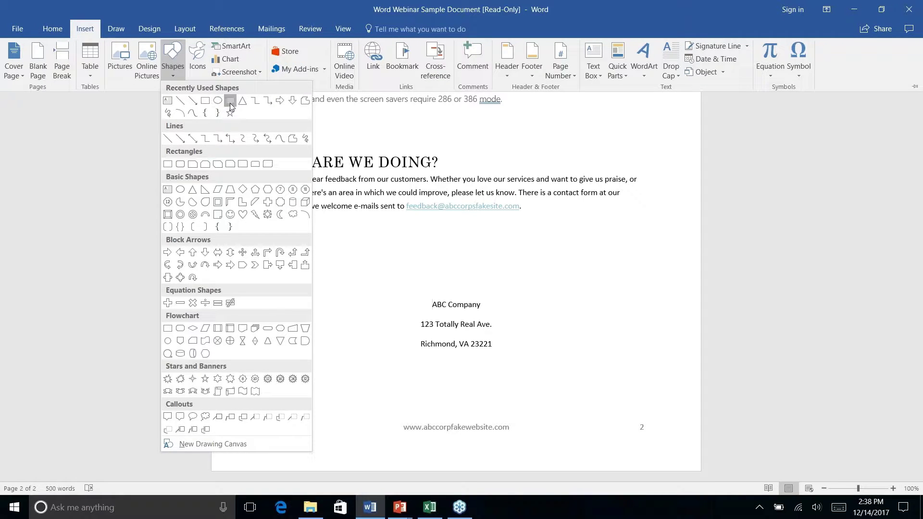
pyautogui.click(218, 101)
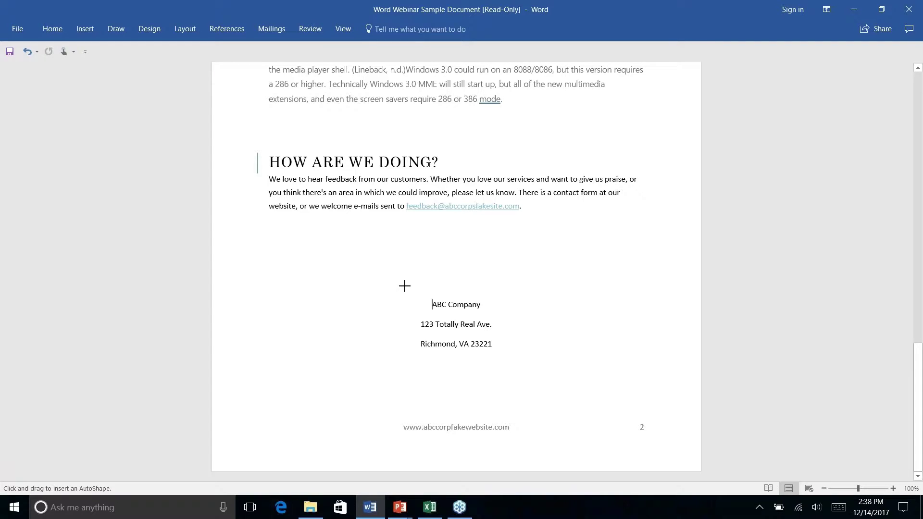
pyautogui.moveTo(404, 286); pyautogui.dragTo(507, 366)
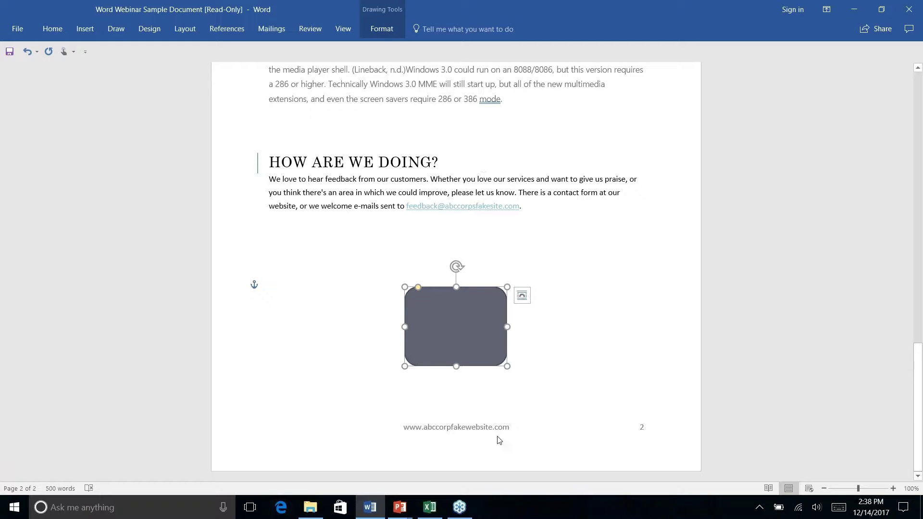
# Send the rounded rectangle behind the text of the company address block
pyautogui.click(382, 30)
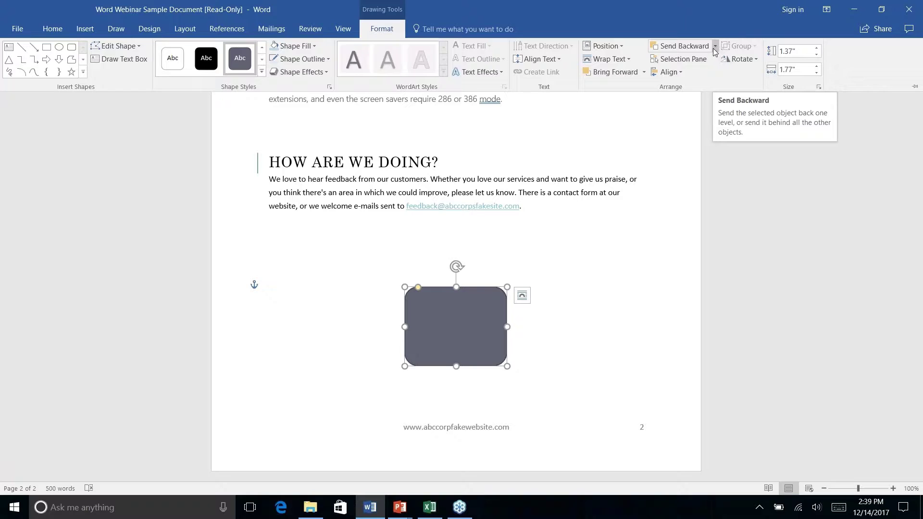
pyautogui.click(715, 47)
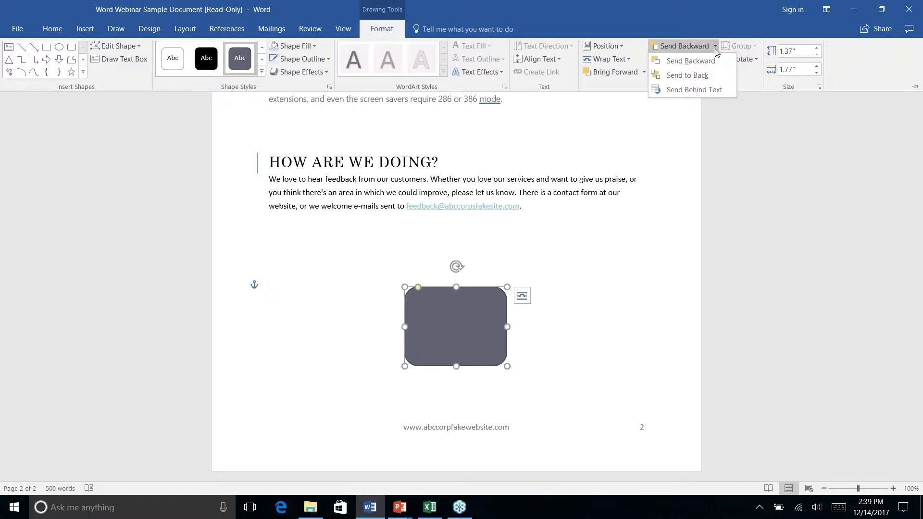
pyautogui.rightClick(691, 92)
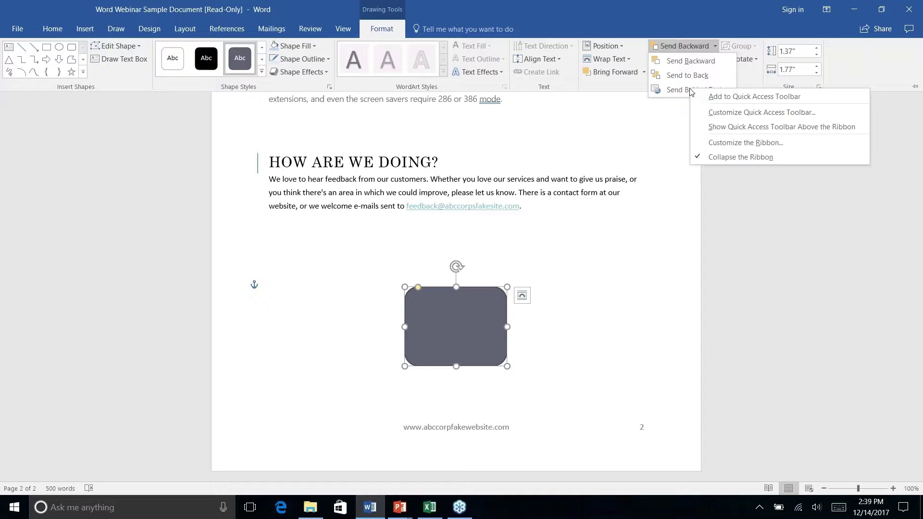
pyautogui.click(681, 91)
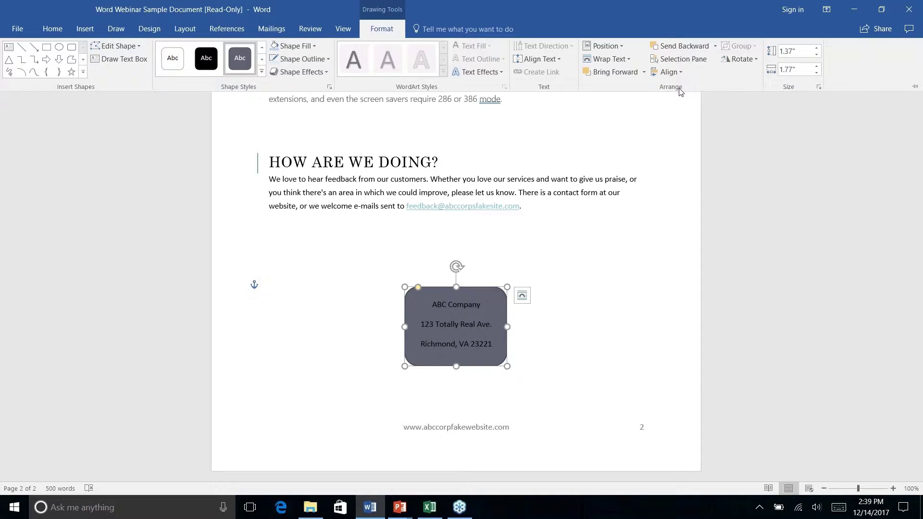
pyautogui.rightClick(553, 345)
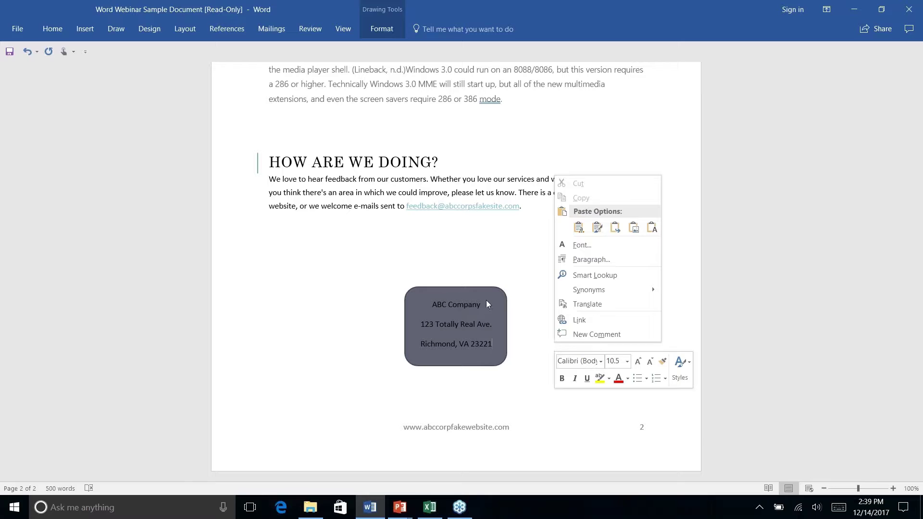
pyautogui.press('Escape')
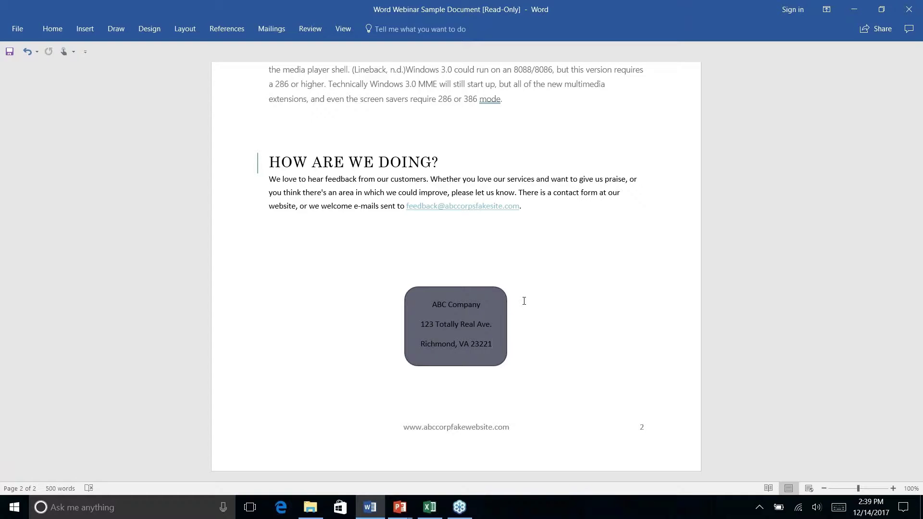
# Apply the light teal theme style from the gallery's fourth row to the rounded rectangle behind the address
pyautogui.click(495, 311)
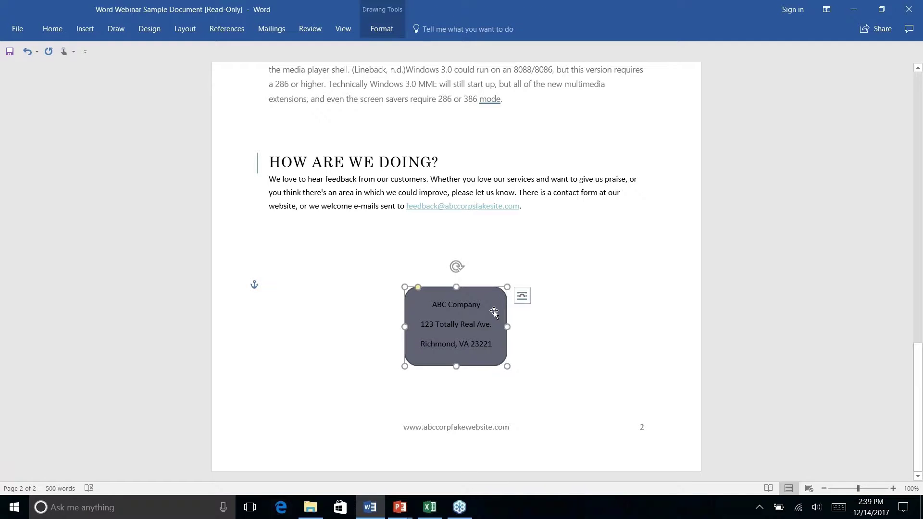
pyautogui.click(85, 29)
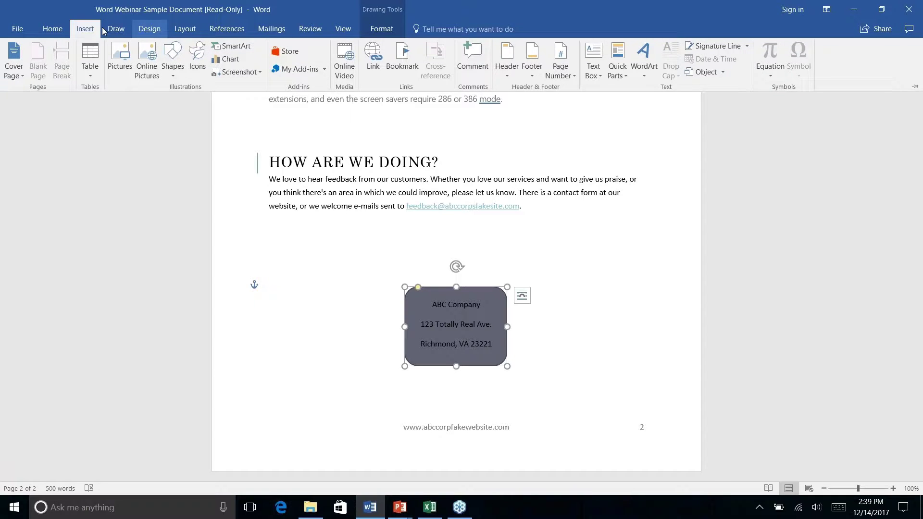
pyautogui.click(54, 30)
pyautogui.click(380, 30)
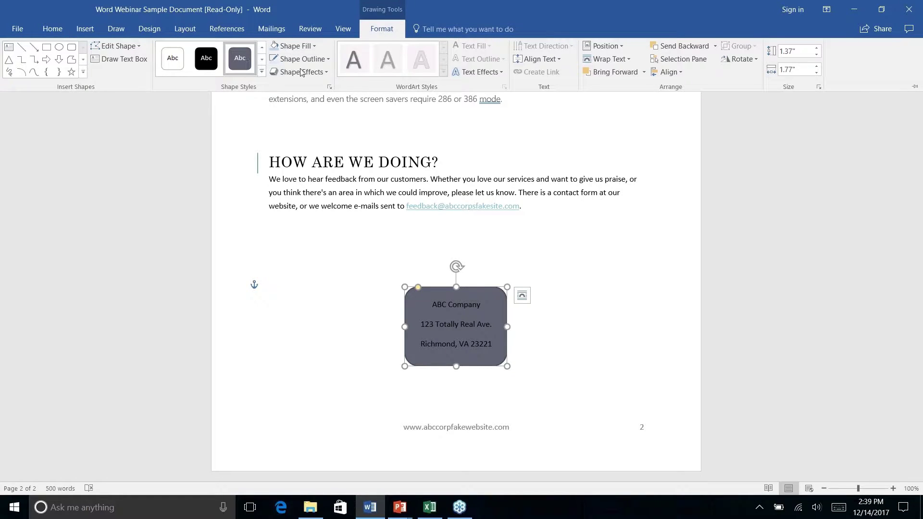
pyautogui.click(262, 73)
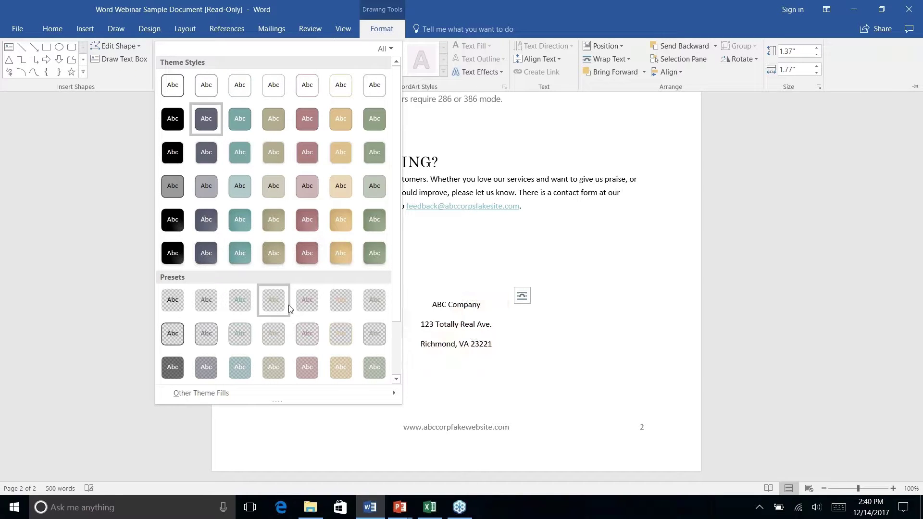
pyautogui.scroll(-2, 344, 267)
pyautogui.scroll(2, 344, 268)
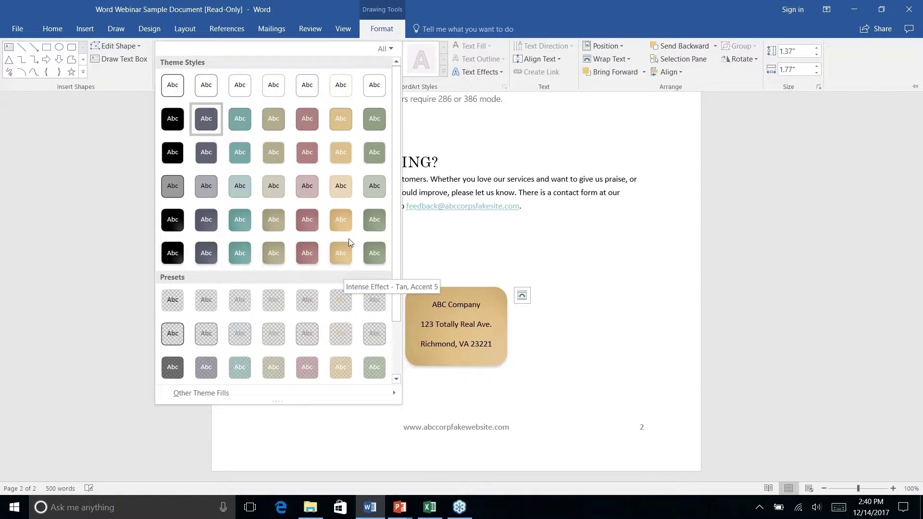
pyautogui.rightClick(239, 188)
pyautogui.click(238, 187)
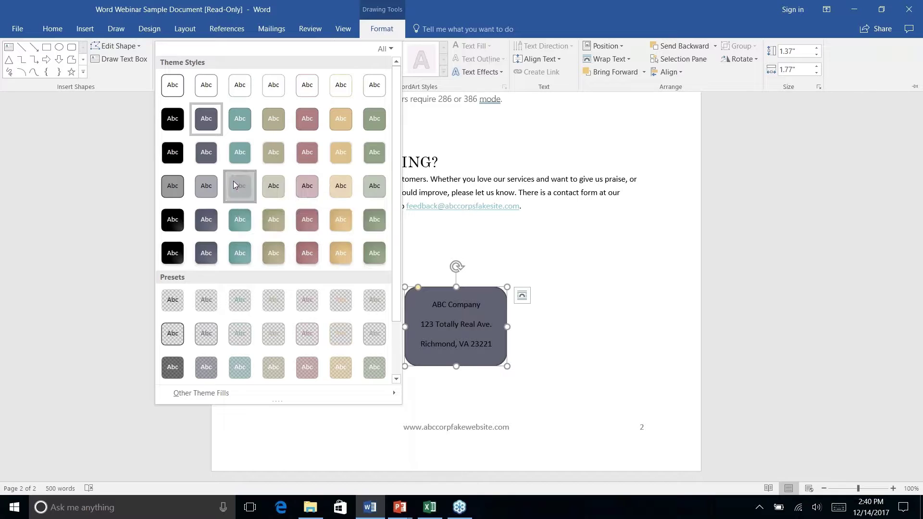
pyautogui.click(237, 187)
pyautogui.rightClick(543, 350)
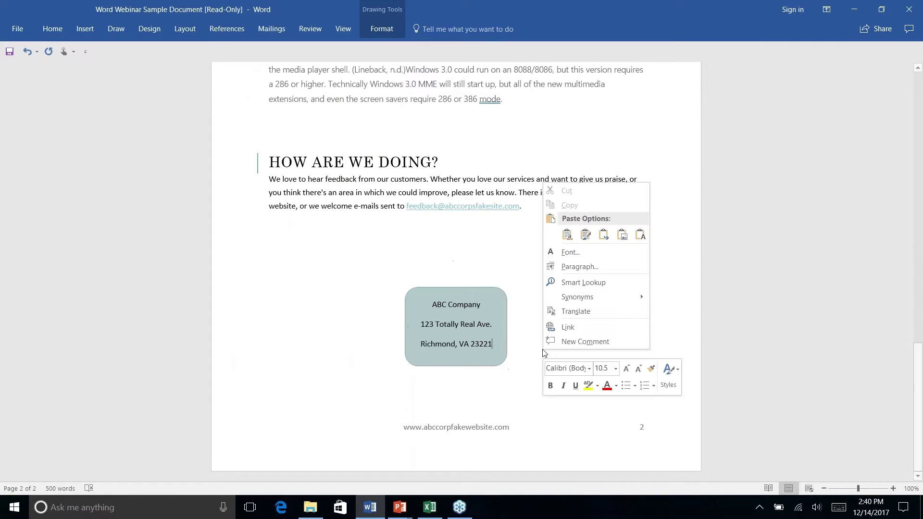
pyautogui.click(504, 245)
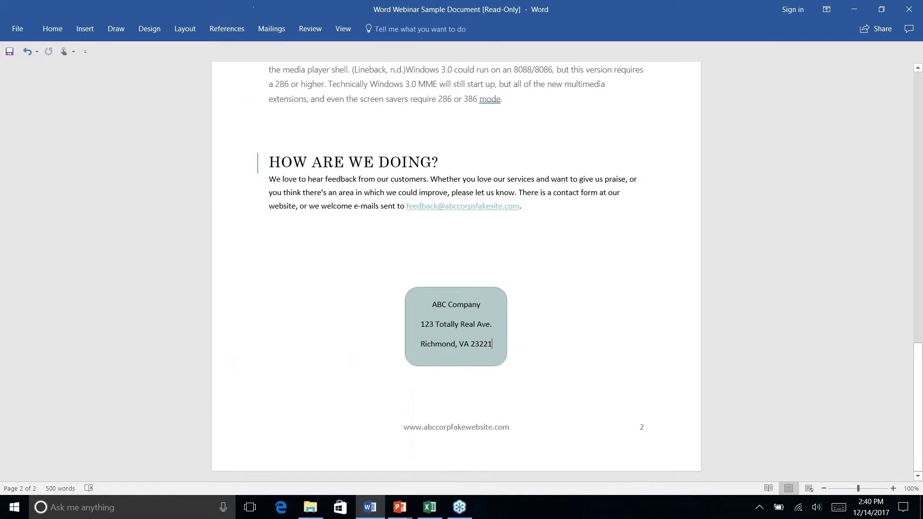
# Set the outline of the address block's rounded rectangle to the darkest teal theme color
pyautogui.click(491, 300)
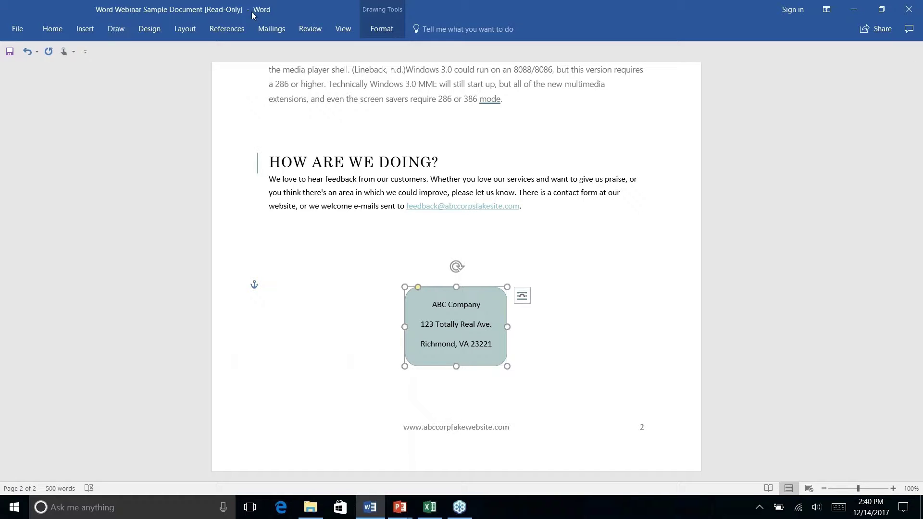
pyautogui.click(368, 30)
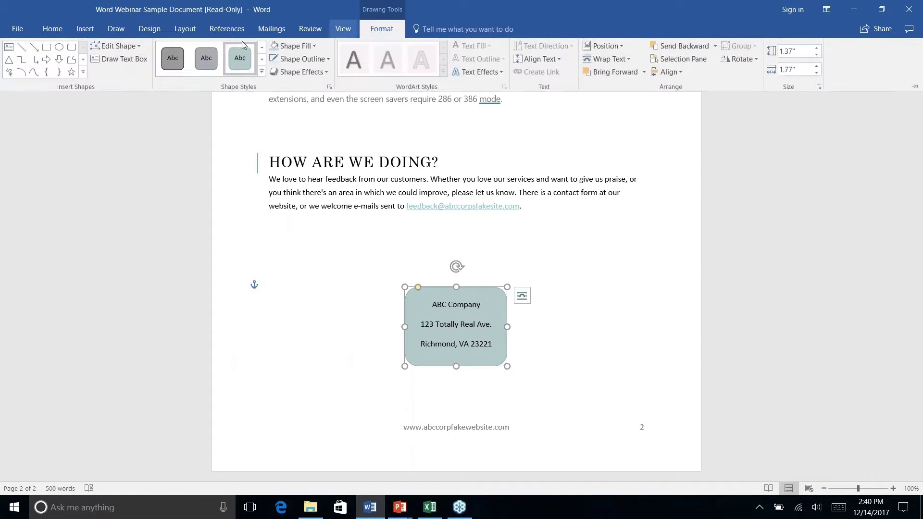
pyautogui.click(316, 60)
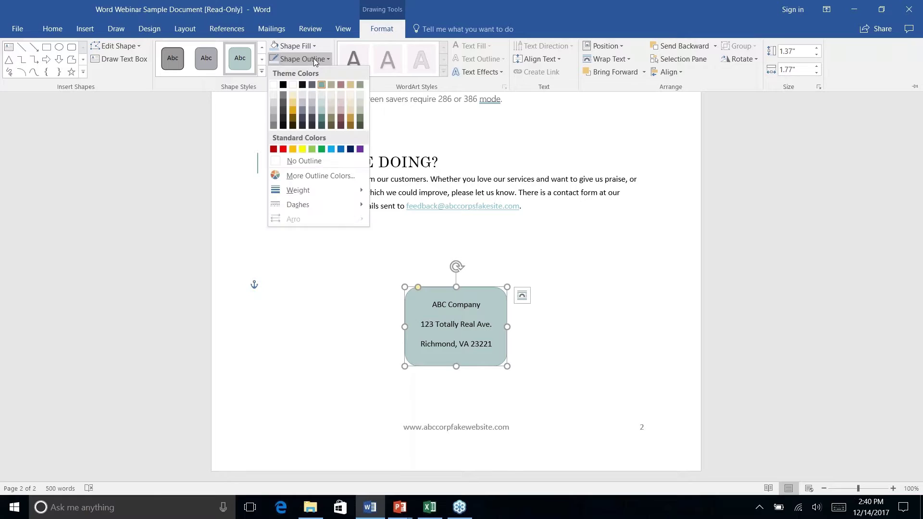
pyautogui.click(322, 126)
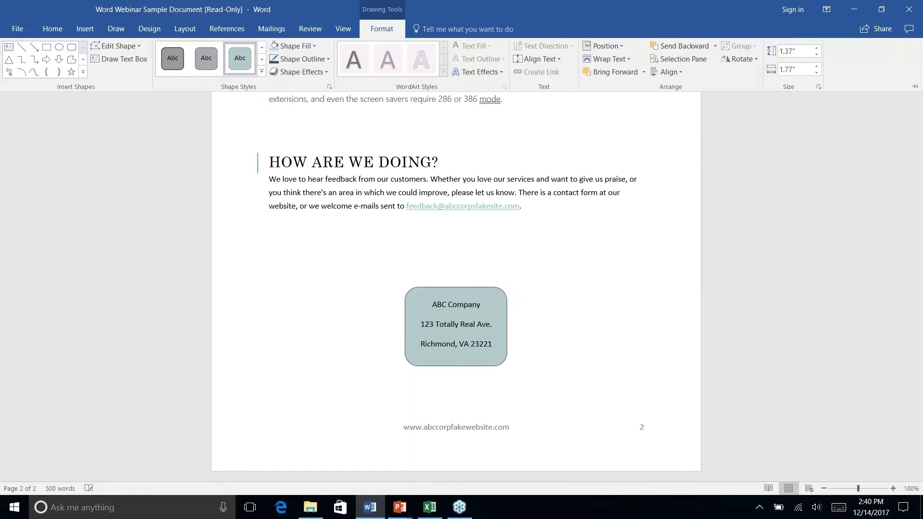
# Set the outline weight of the address block's shape to 2¼ pt and deselect the shape
pyautogui.click(330, 59)
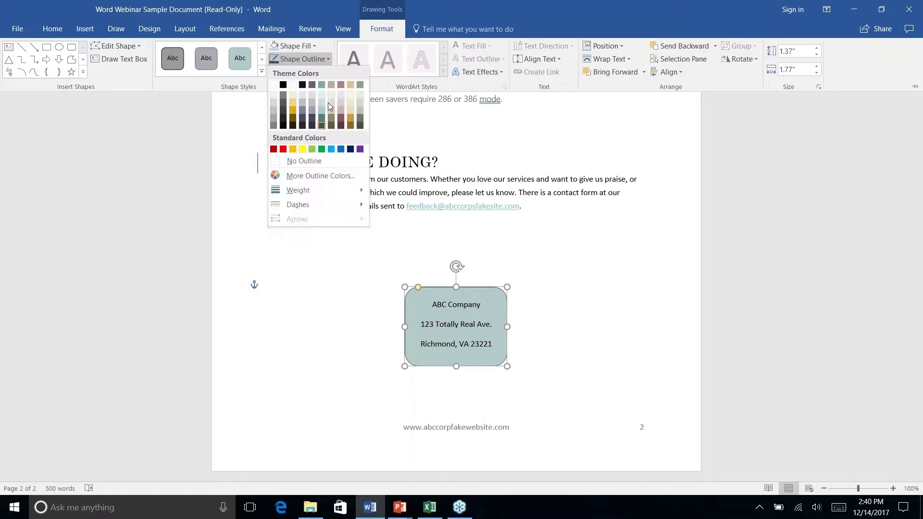
pyautogui.moveTo(335, 198)
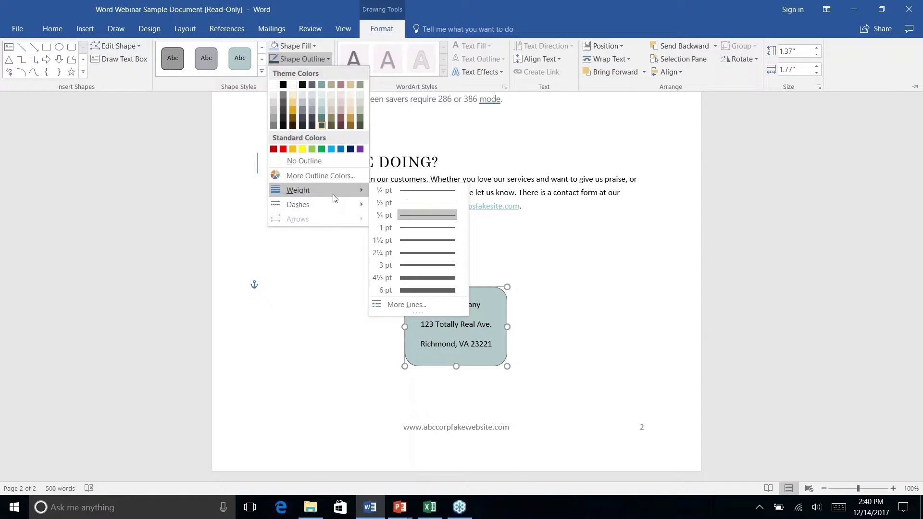
pyautogui.click(412, 253)
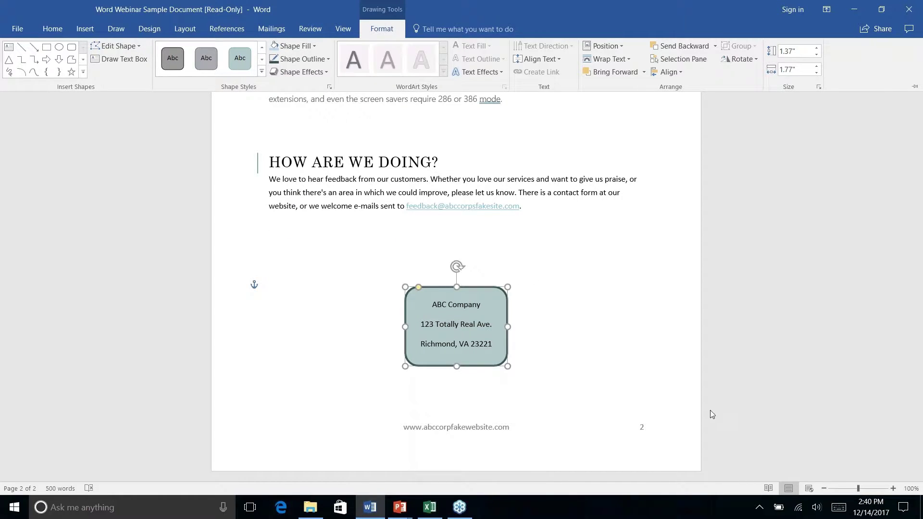
pyautogui.hotkey('ctrl', 'F1')
pyautogui.click(560, 348)
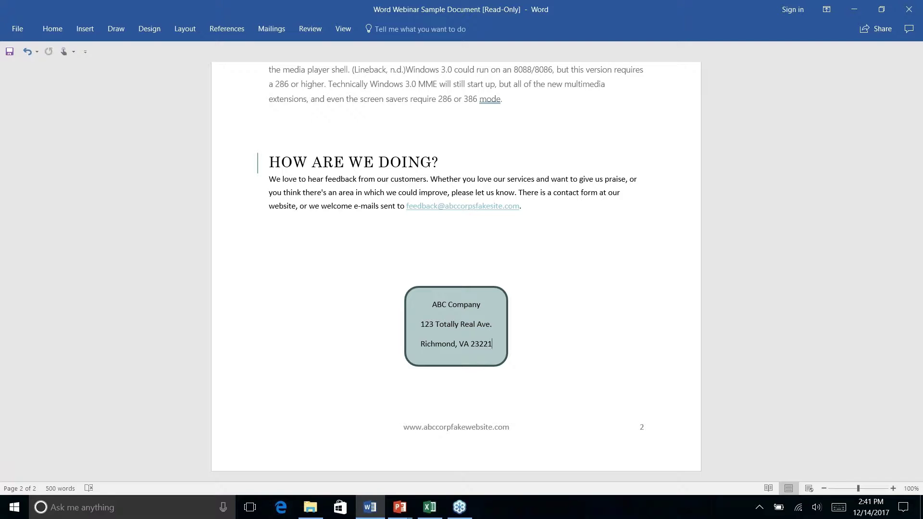
# Draw a rounded rectangle about 3.14" wide and 0.42" high over the History Lesson heading on page 2
pyautogui.scroll(6, 455, 269)
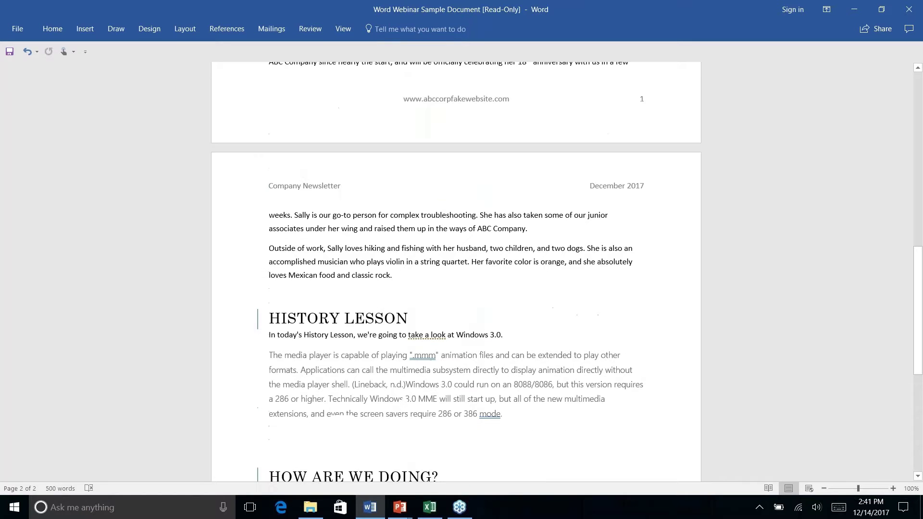
pyautogui.scroll(5, 456, 269)
pyautogui.scroll(-6, 456, 269)
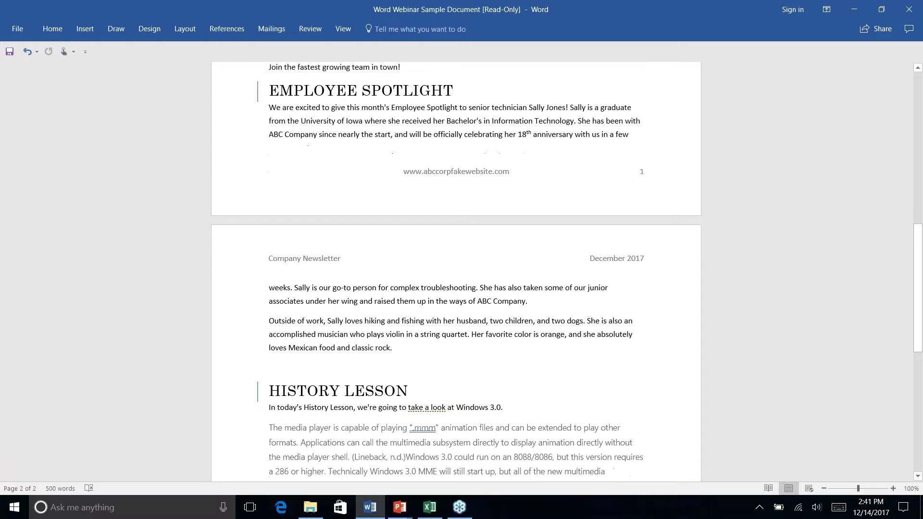
pyautogui.scroll(-2, 456, 269)
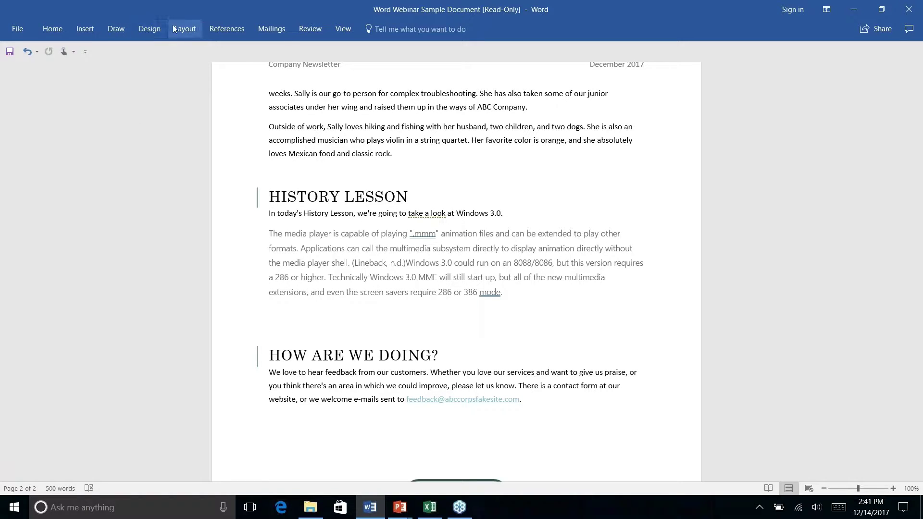
pyautogui.click(88, 30)
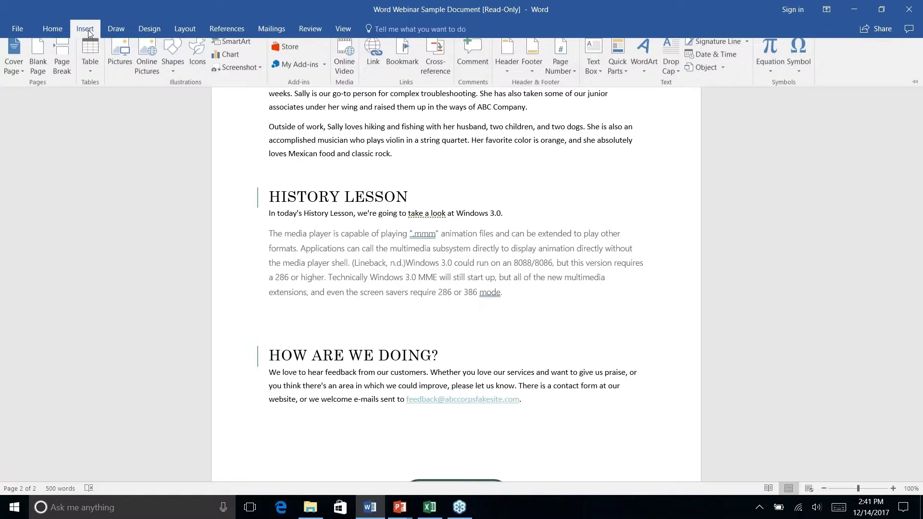
pyautogui.click(170, 74)
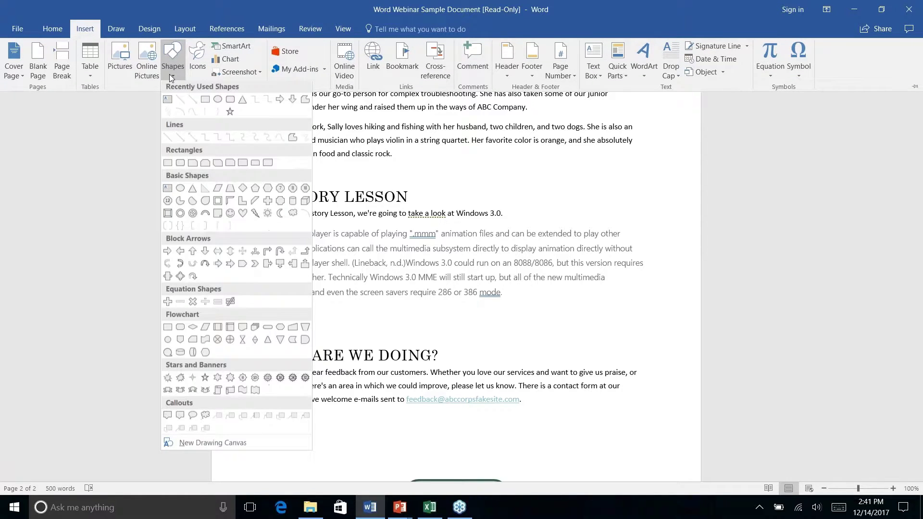
pyautogui.click(232, 103)
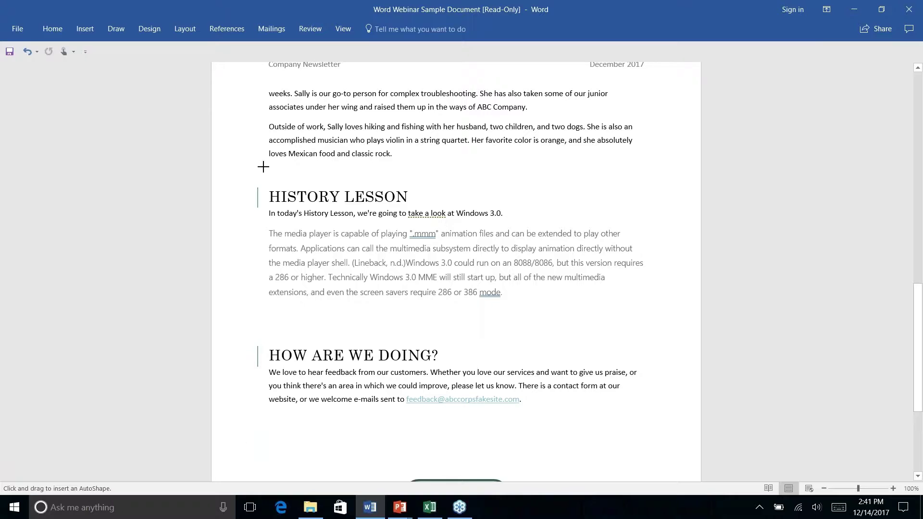
pyautogui.moveTo(265, 183)
pyautogui.mouseDown()
pyautogui.moveTo(469, 200)
pyautogui.moveTo(445, 208)
pyautogui.mouseUp()
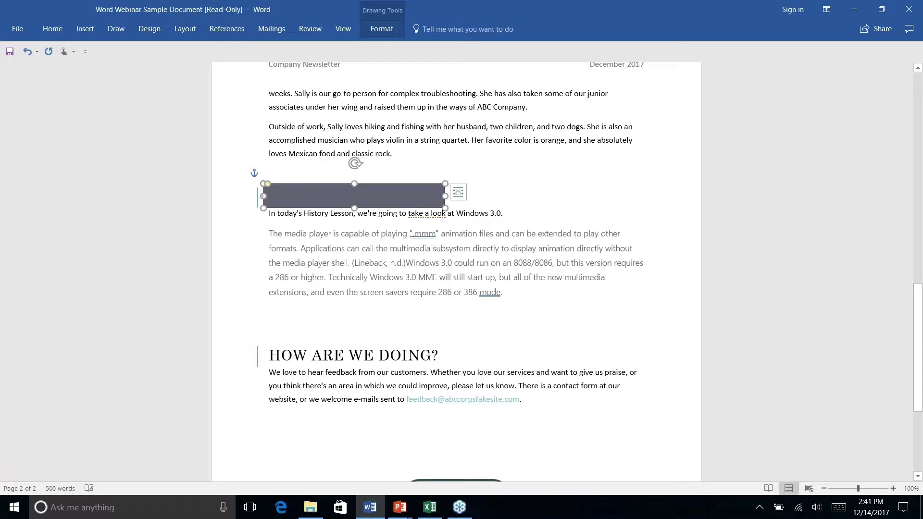
# Send the rounded rectangle behind the History Lesson heading text and deselect it
pyautogui.click(366, 24)
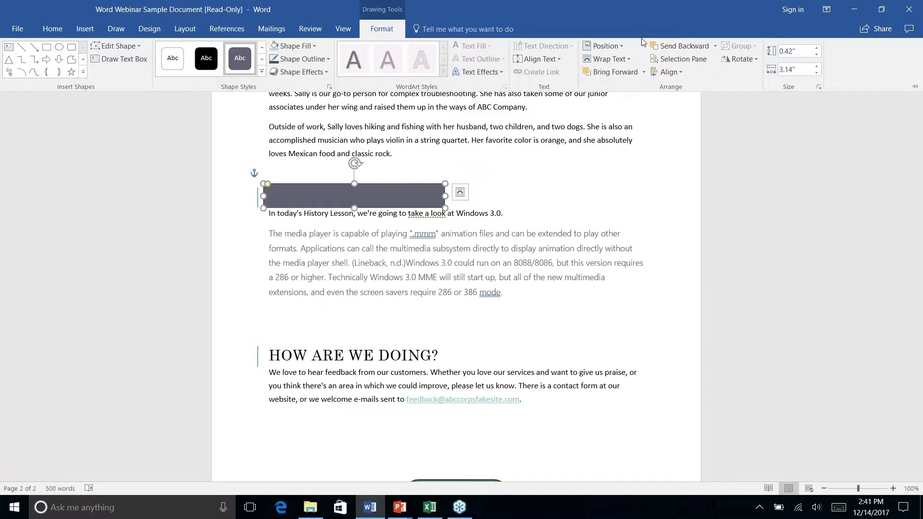
pyautogui.click(715, 46)
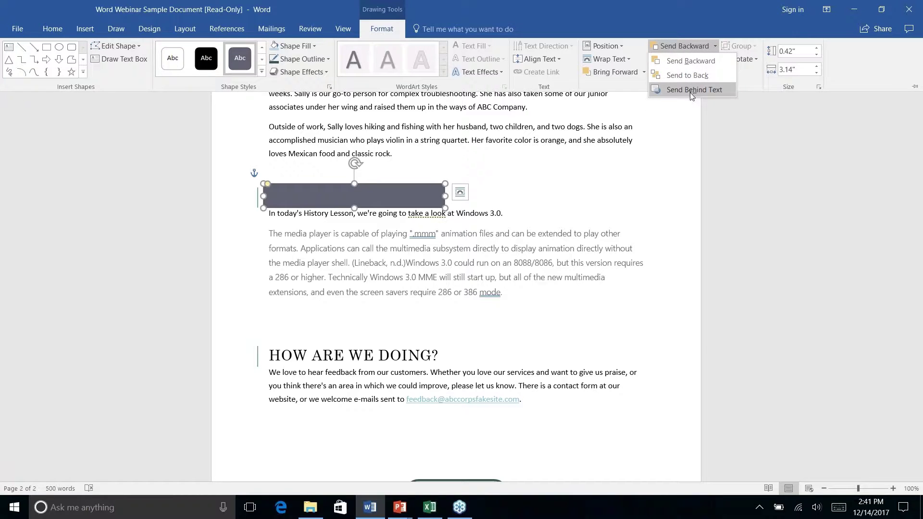
pyautogui.click(692, 92)
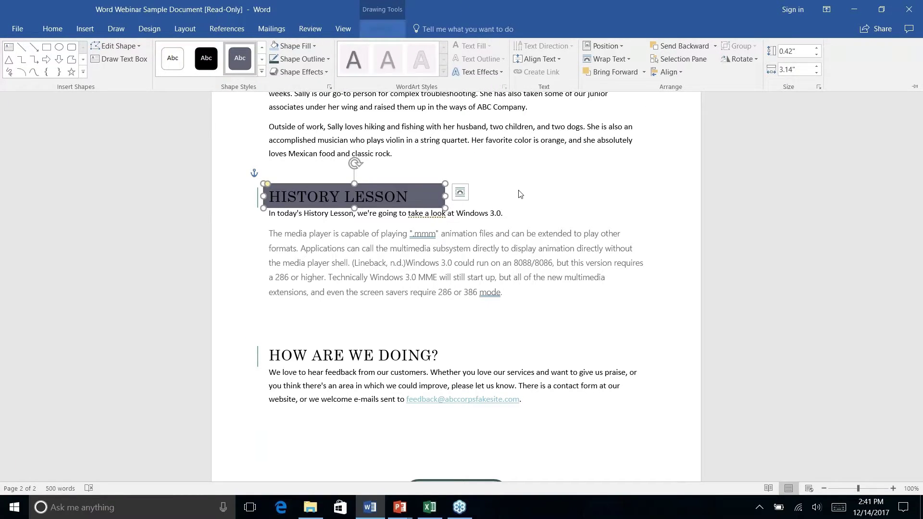
pyautogui.doubleClick(383, 29)
pyautogui.click(321, 213)
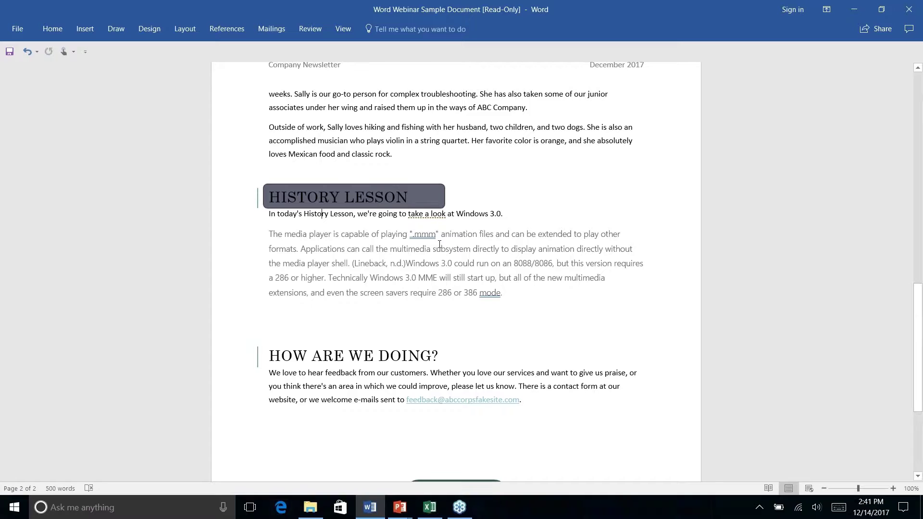
pyautogui.scroll(2, 439, 243)
pyautogui.scroll(-6, 439, 244)
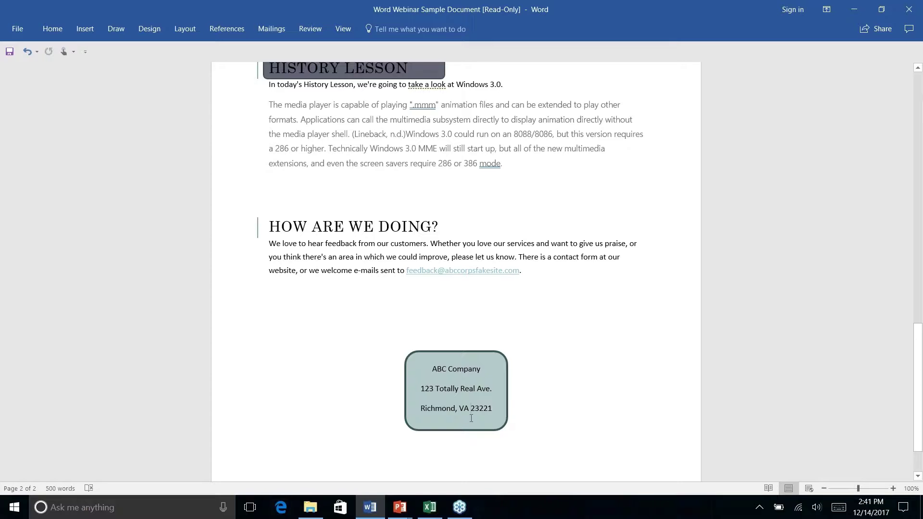
pyautogui.click(53, 30)
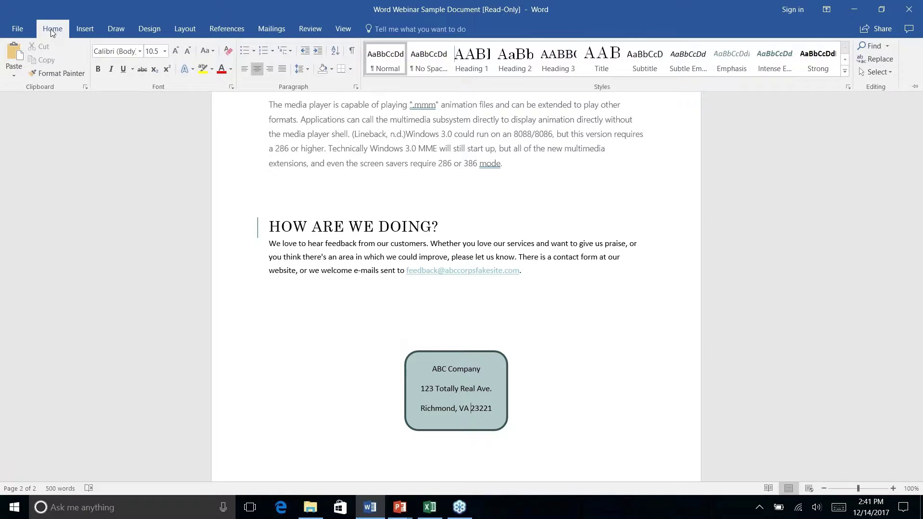
pyautogui.click(400, 397)
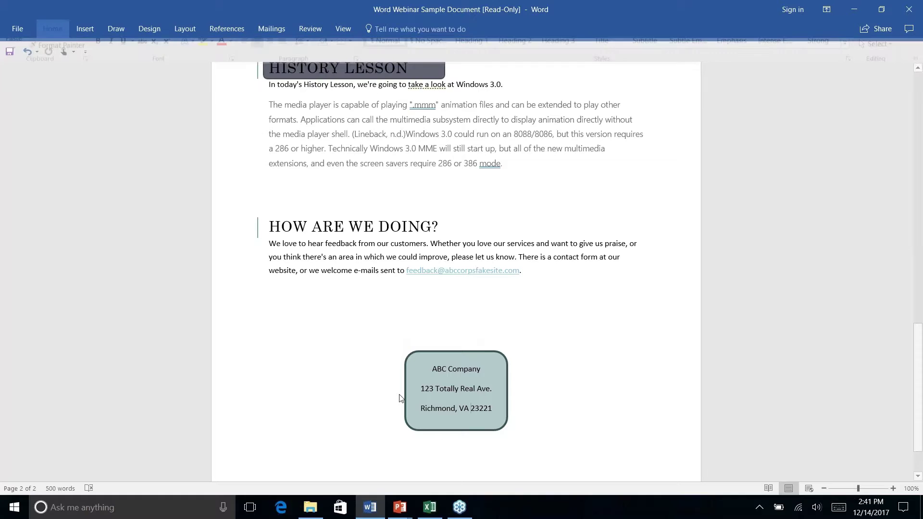
pyautogui.click(402, 363)
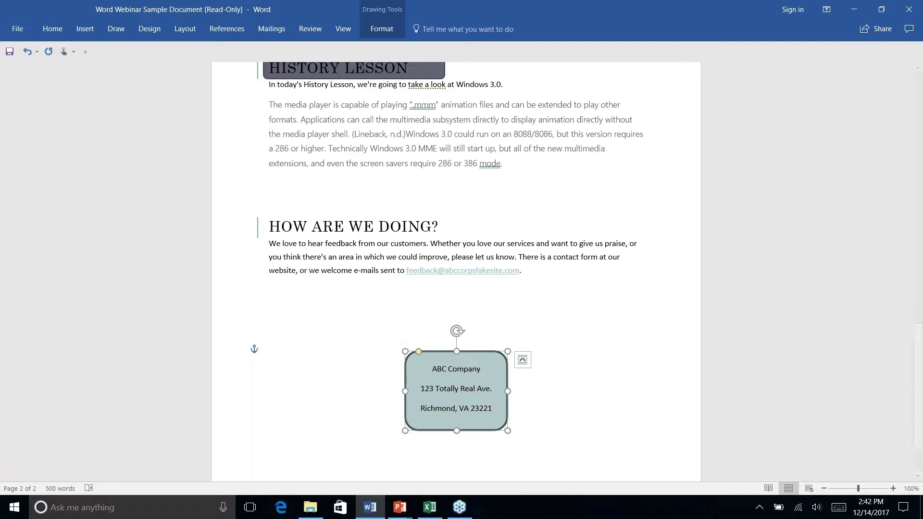
pyautogui.click(50, 29)
pyautogui.click(56, 75)
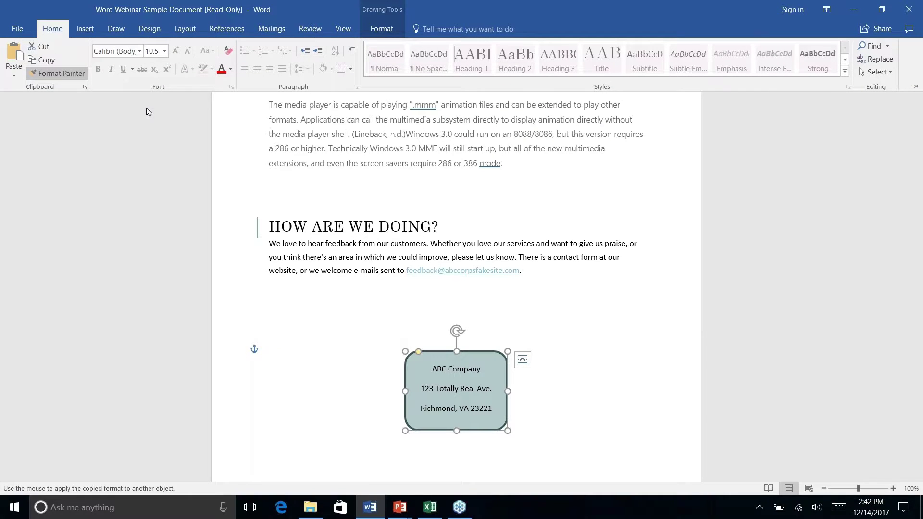
pyautogui.click(48, 77)
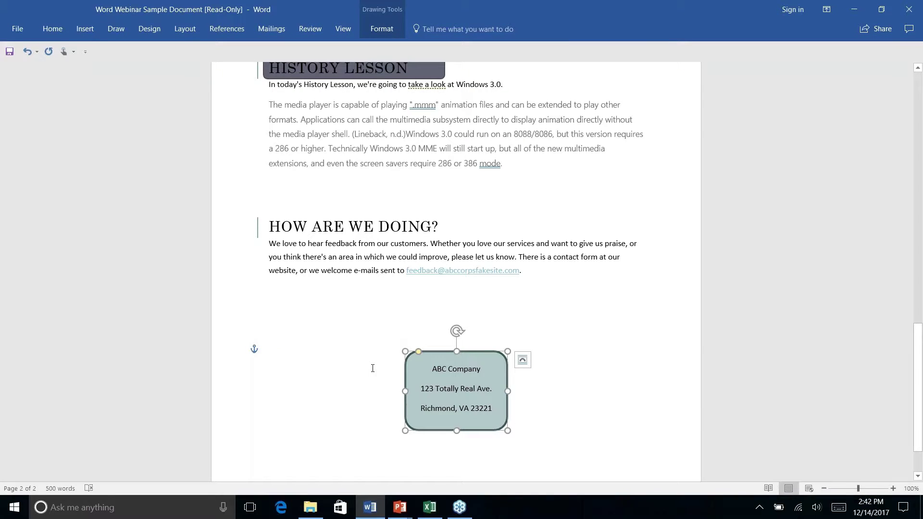
pyautogui.click(411, 395)
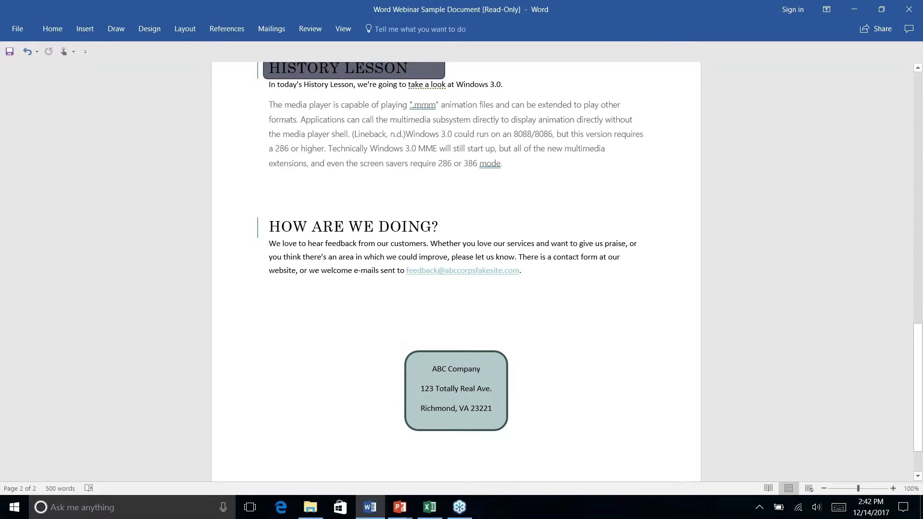
# Copy the formatting of the address block's rounded rectangle onto the History Lesson heading's shape with Format Painter and deselect it
pyautogui.click(405, 360)
pyautogui.click(406, 360)
pyautogui.click(64, 30)
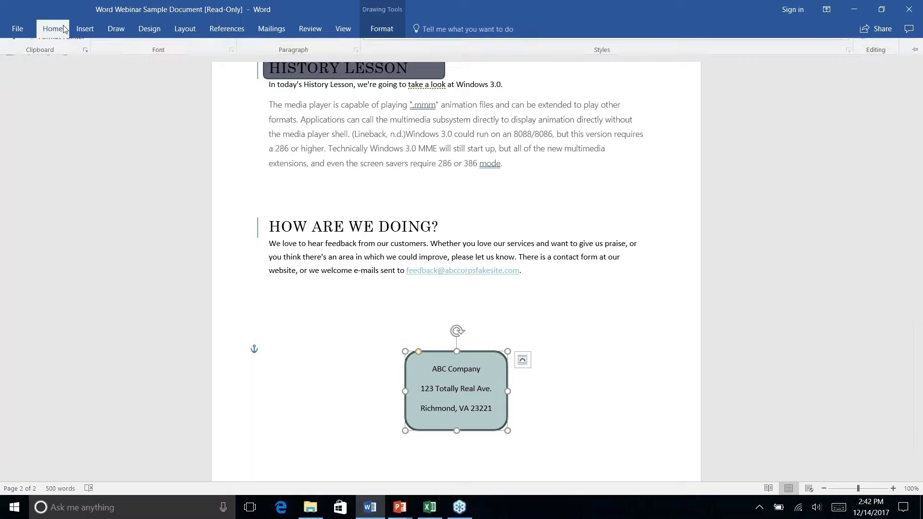
pyautogui.click(56, 73)
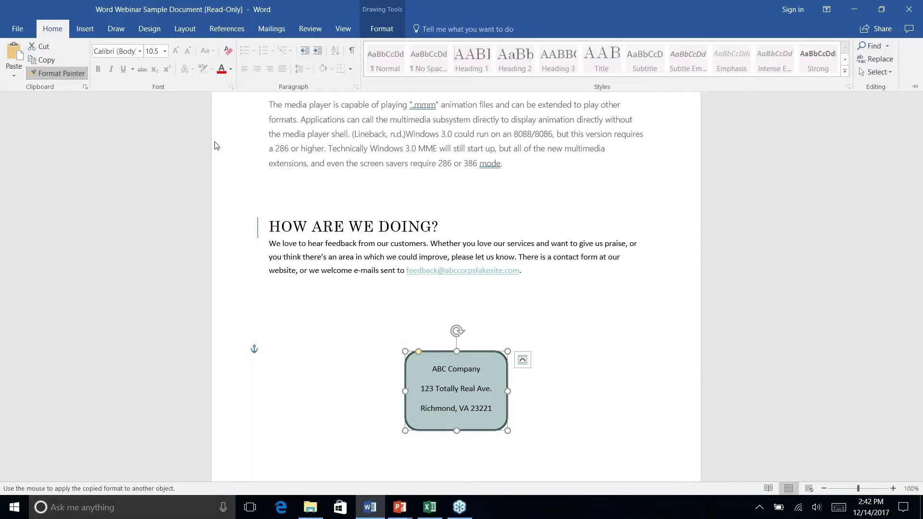
pyautogui.scroll(-2, 456, 269)
pyautogui.scroll(5, 456, 269)
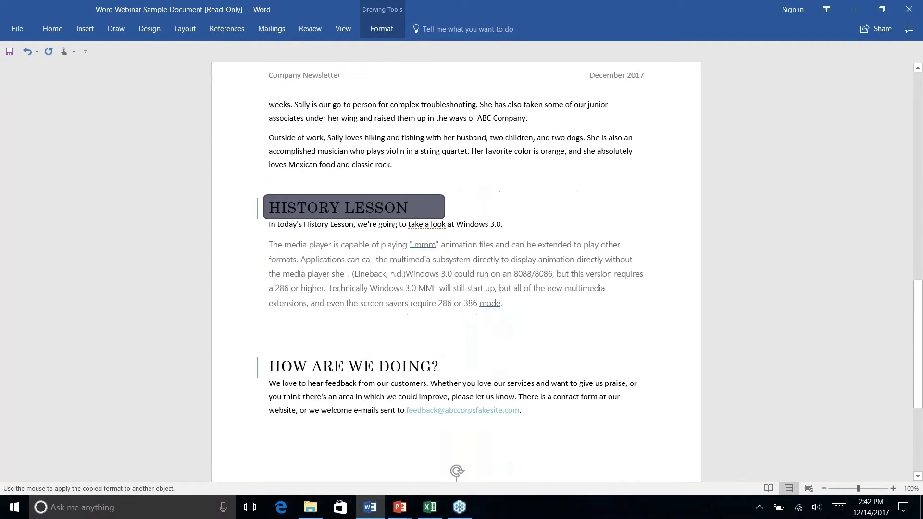
pyautogui.scroll(-1, 457, 269)
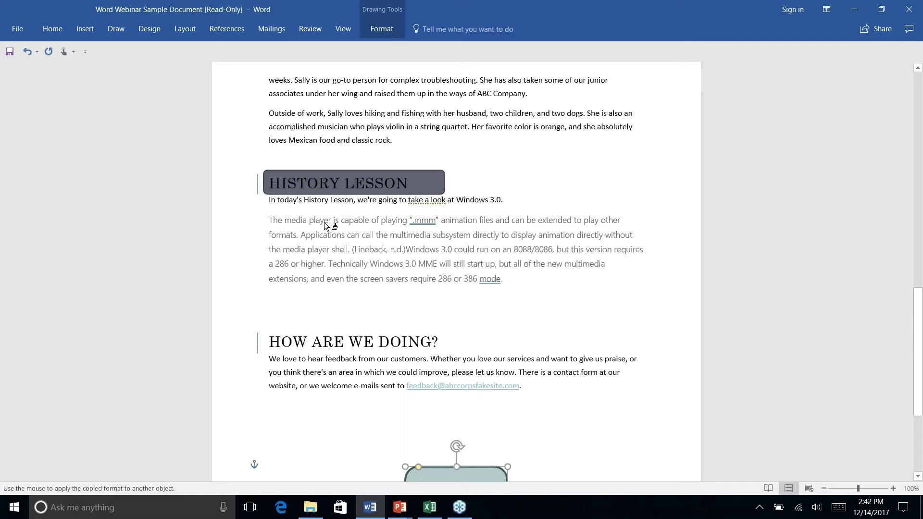
pyautogui.click(523, 279)
pyautogui.hotkey('alt', 'h')
pyautogui.press('f')
pyautogui.press('p')
pyautogui.click(438, 180)
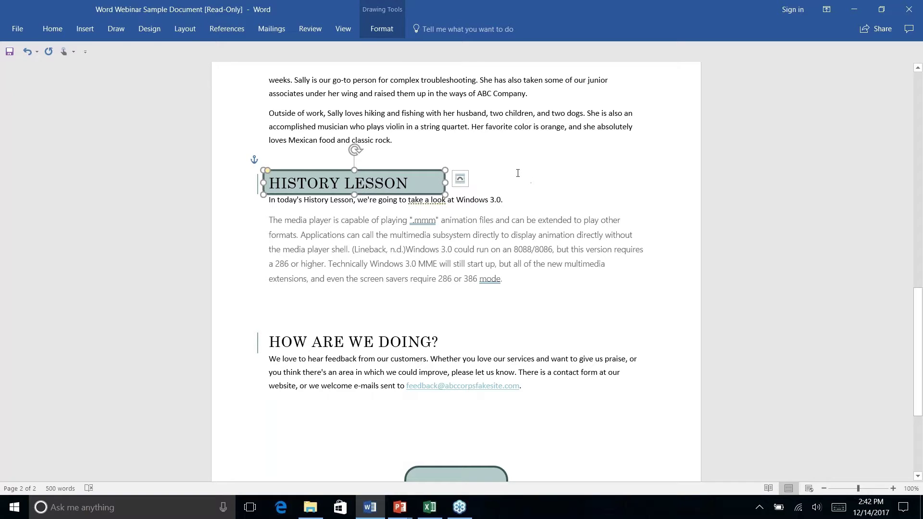
pyautogui.press('Escape')
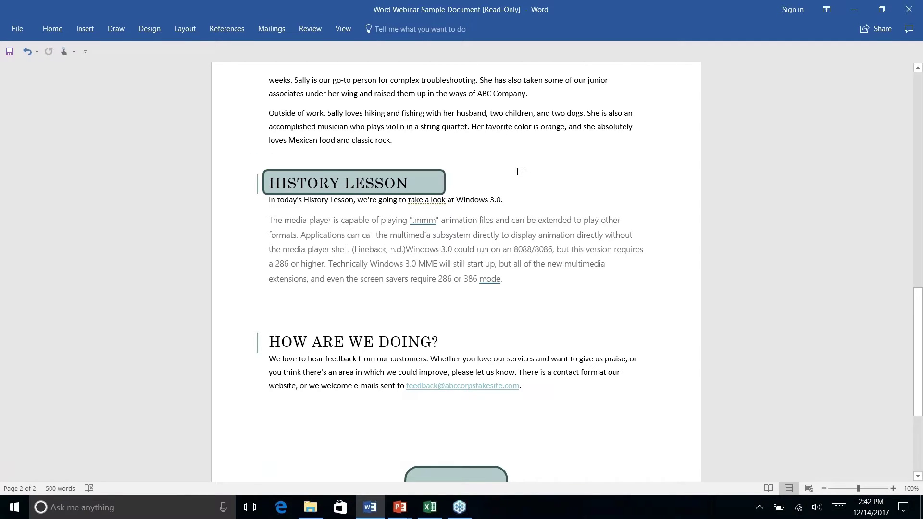
# Compare the shapes behind the History Lesson heading and the company address on page 2
pyautogui.rightClick(517, 172)
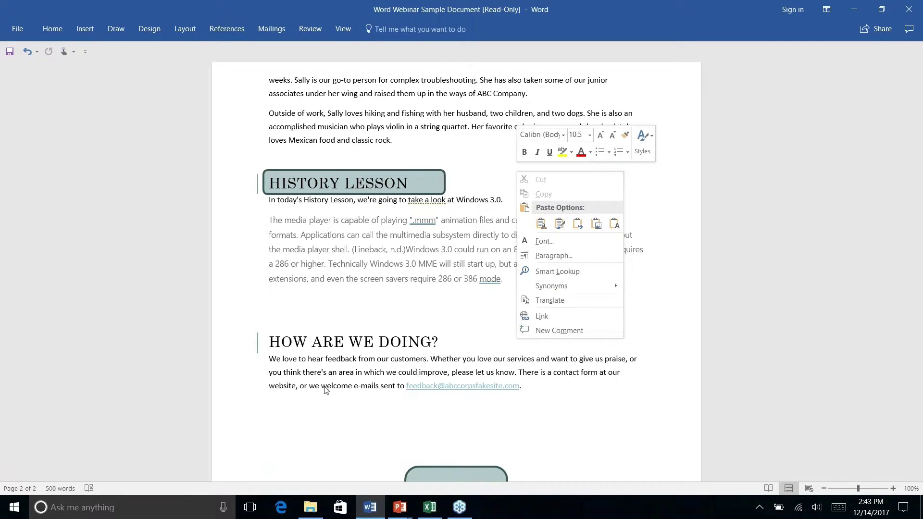
pyautogui.press('Escape')
pyautogui.scroll(2, 456, 271)
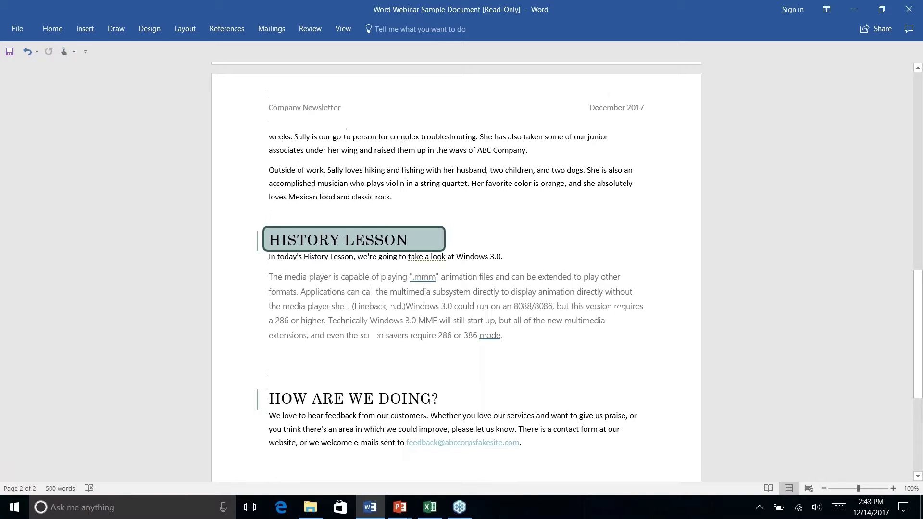
pyautogui.scroll(-5, 456, 272)
pyautogui.scroll(3, 456, 272)
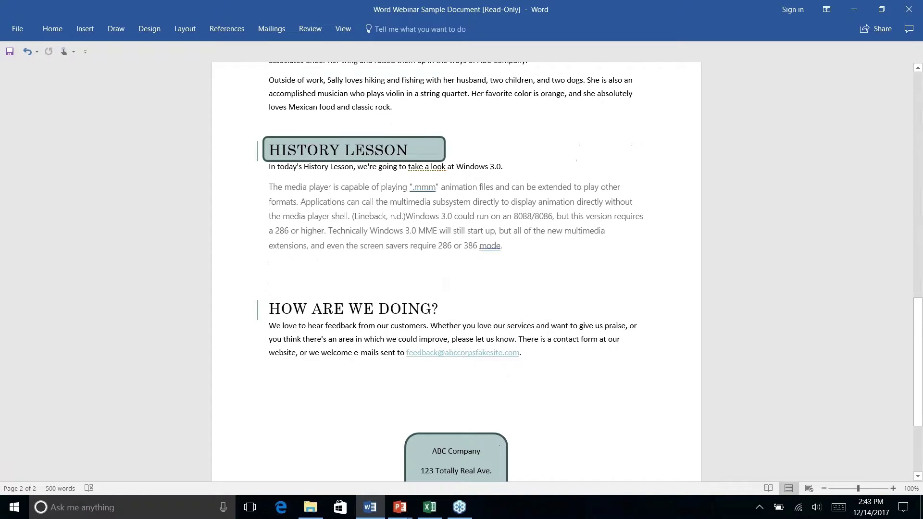
pyautogui.scroll(-1, 456, 271)
pyautogui.scroll(-3, 327, 414)
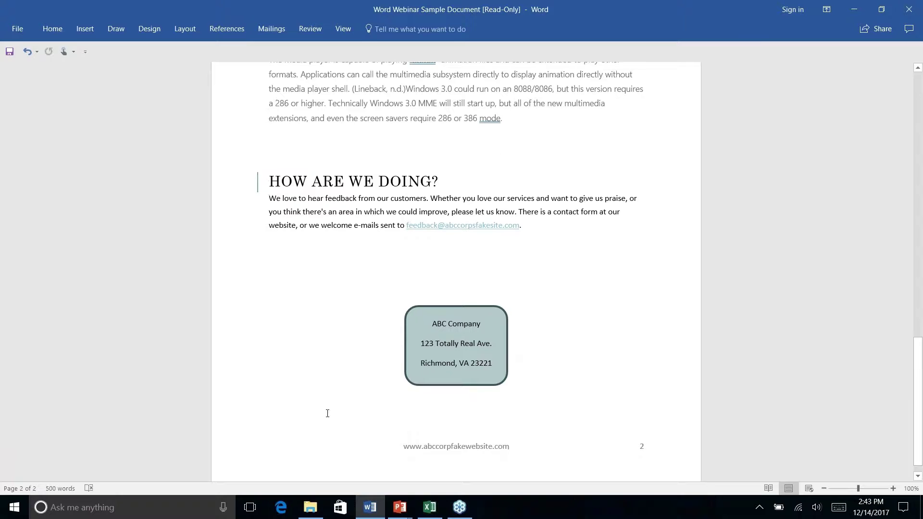
pyautogui.scroll(8, 487, 356)
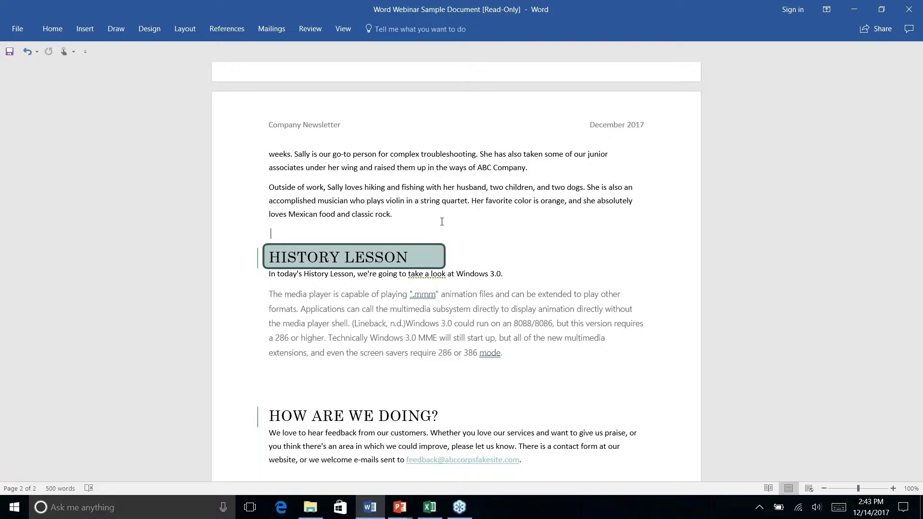
# Switch to the PowerPoint slide show, advance to the Find & Replace 2.0 slide and return to the Word newsletter
pyautogui.hotkey('alt', 'Tab')
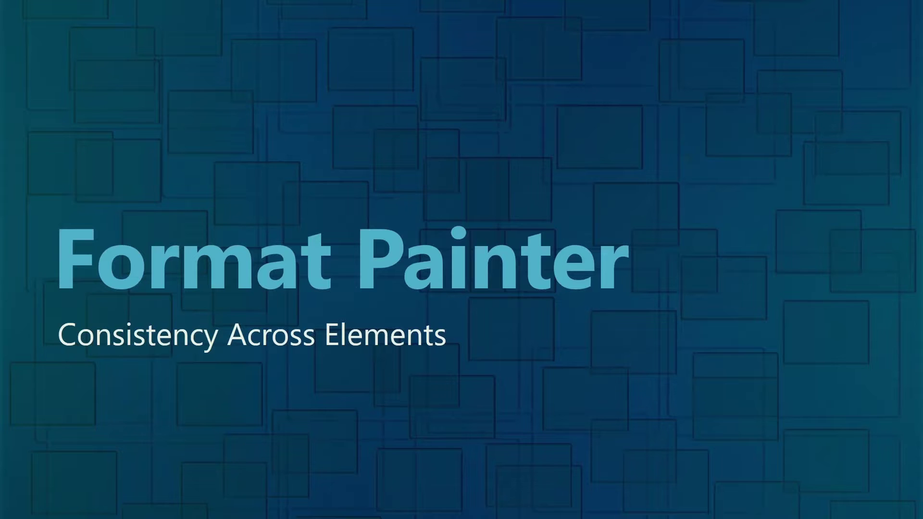
pyautogui.press('Right')
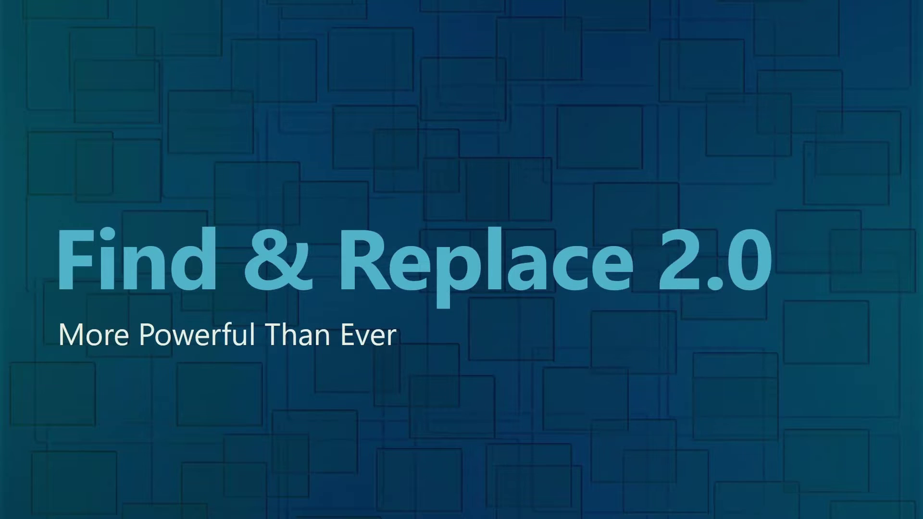
pyautogui.hotkey('alt', 'Tab')
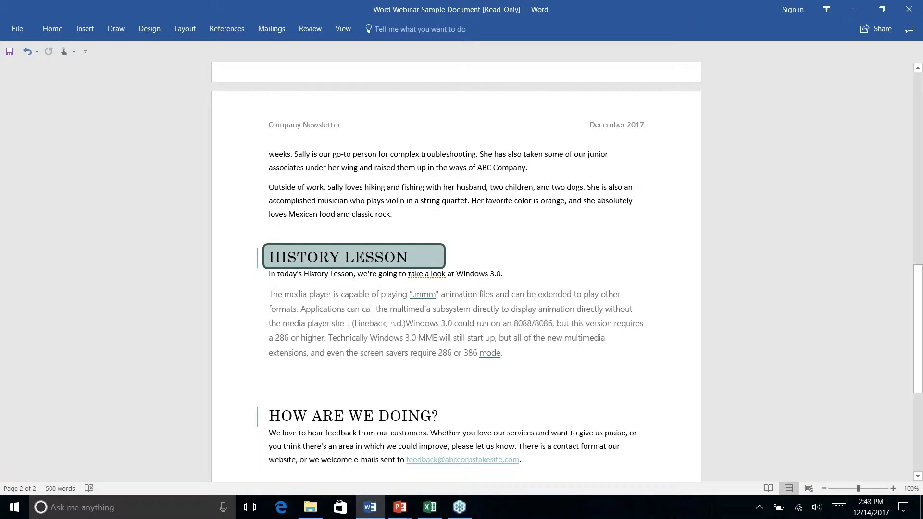
# Return to the newsletter's first page and open Find and Replace with its replace options
pyautogui.scroll(-5, 568, 223)
pyautogui.scroll(15, 568, 202)
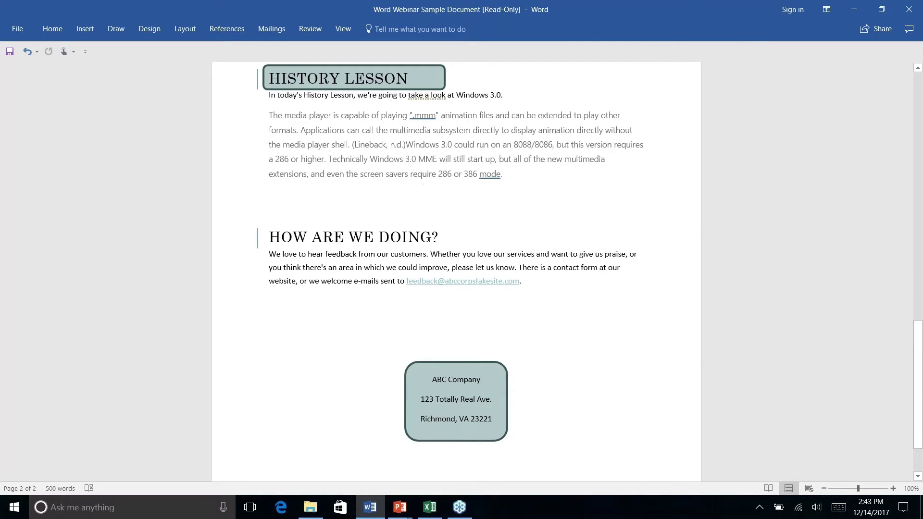
pyautogui.scroll(-5, 456, 270)
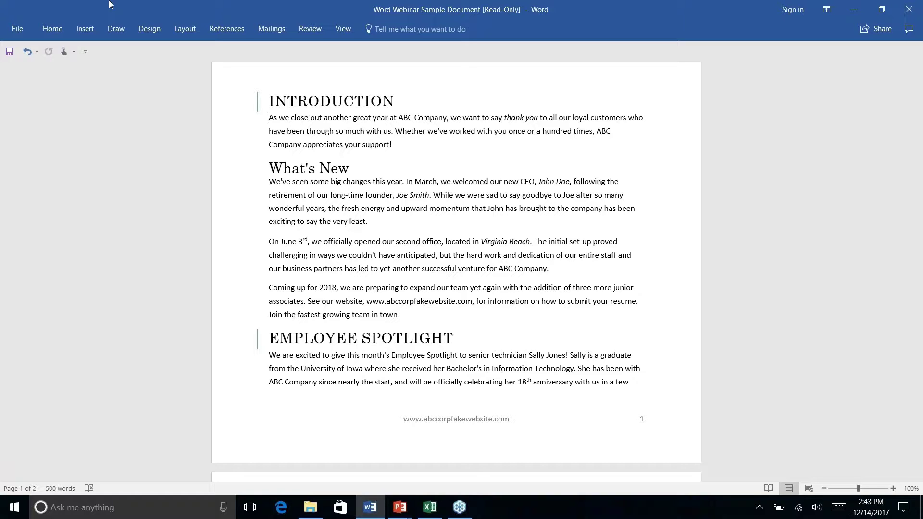
pyautogui.click(53, 28)
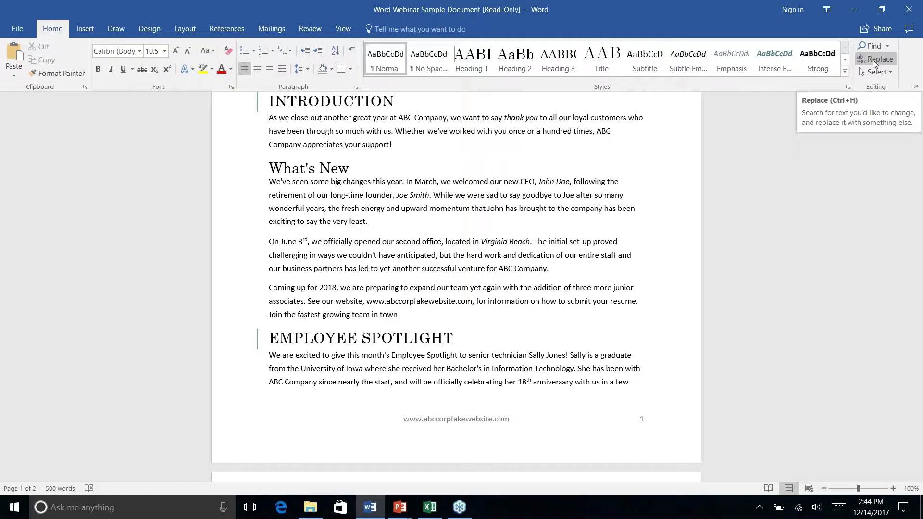
pyautogui.rightClick(875, 64)
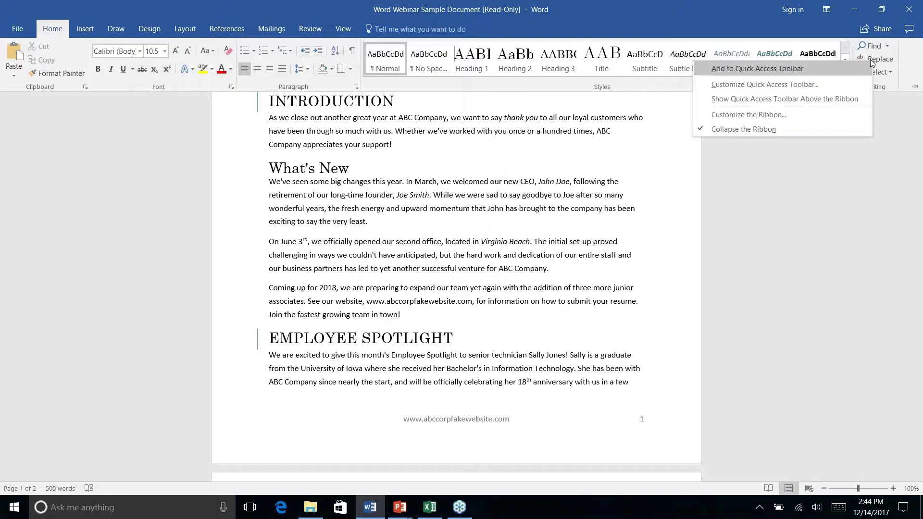
pyautogui.click(879, 59)
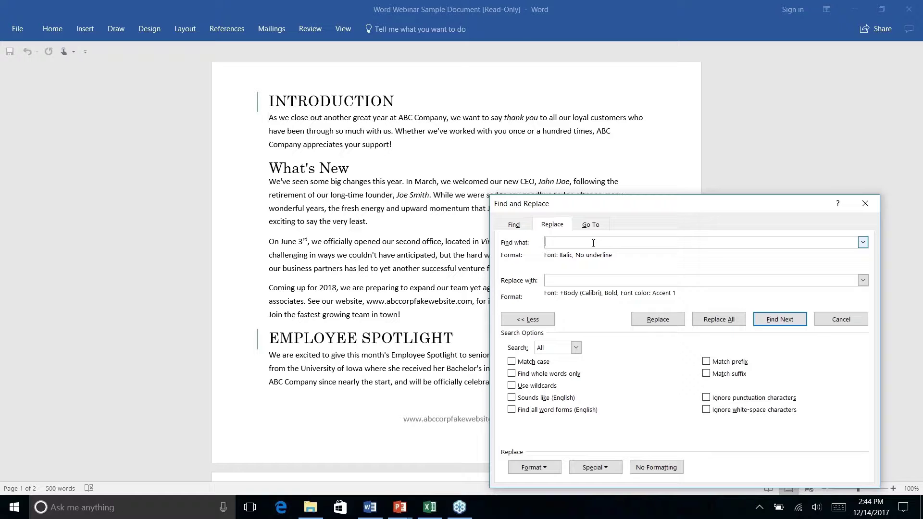
pyautogui.click(522, 228)
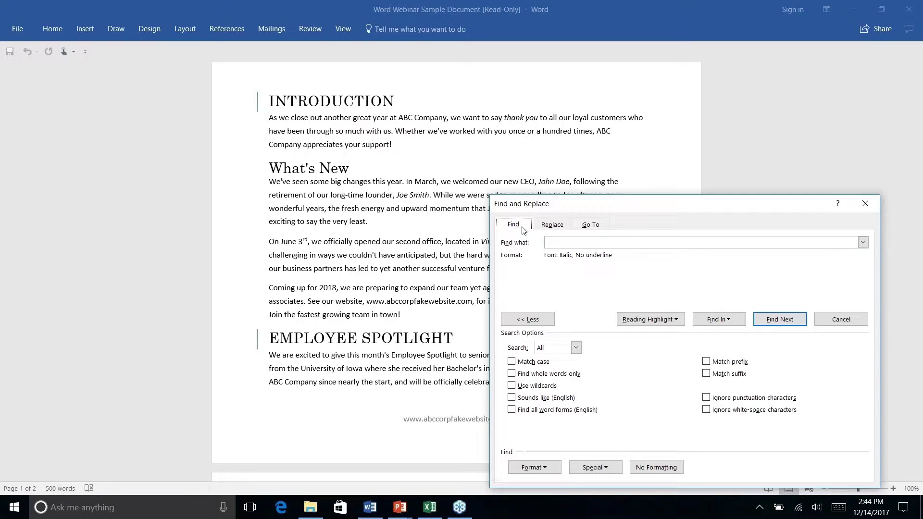
pyautogui.click(552, 225)
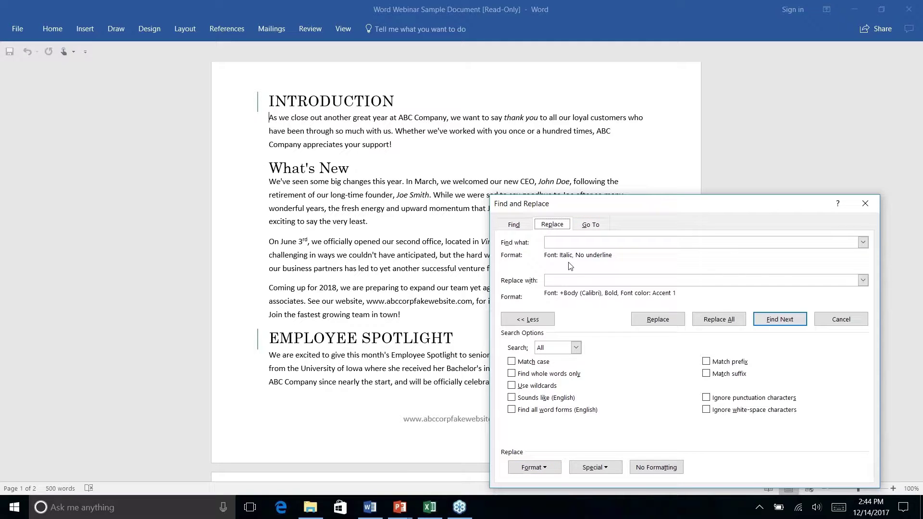
# Set the search format to italic font with no underline, leaving the search text empty
pyautogui.click(565, 243)
pyautogui.click(547, 464)
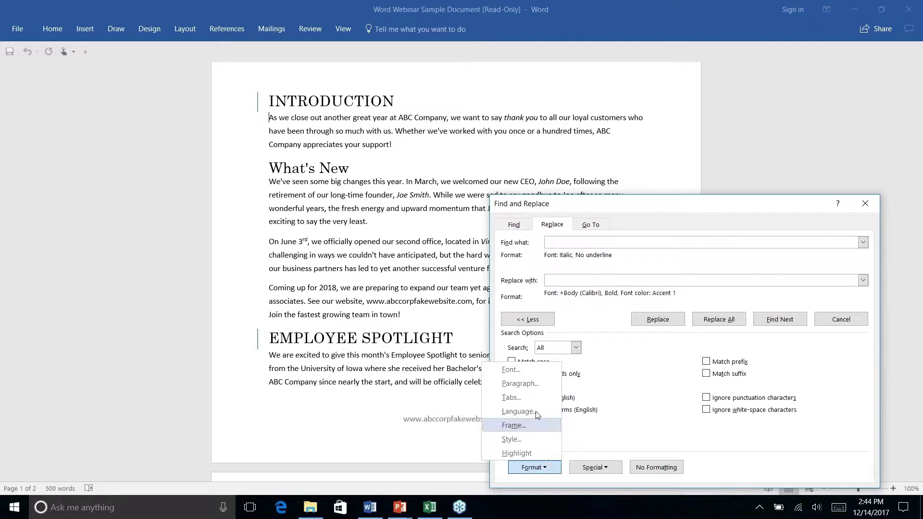
pyautogui.click(509, 369)
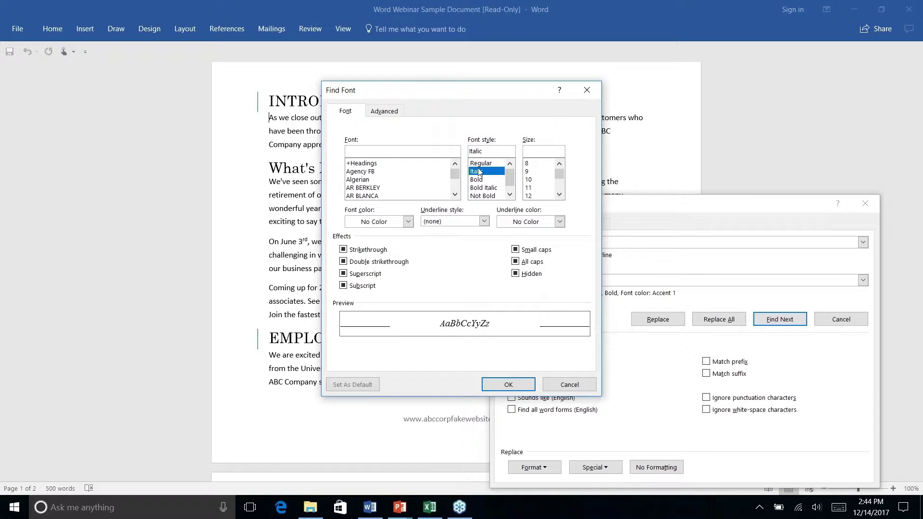
pyautogui.click(511, 384)
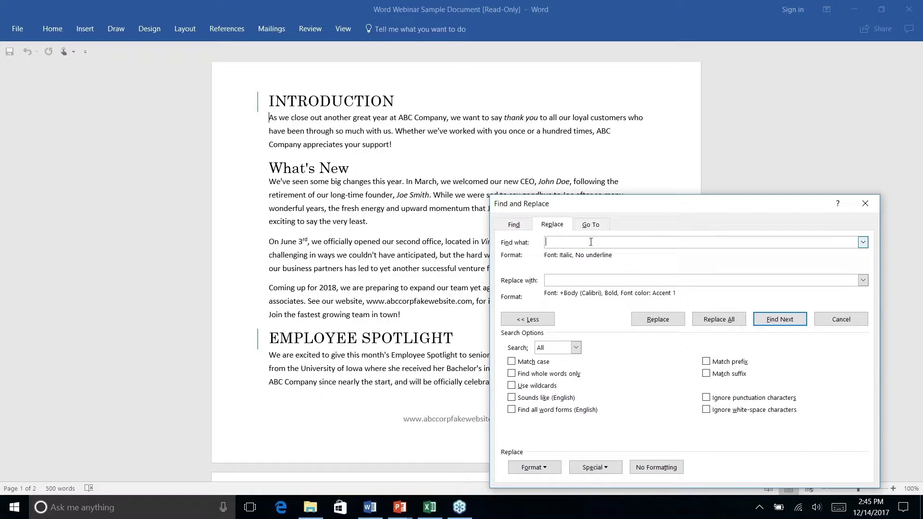
# Set the replacement format to bold with a darker teal Accent 2 font color, leaving the replacement text empty
pyautogui.click(568, 281)
pyautogui.click(533, 467)
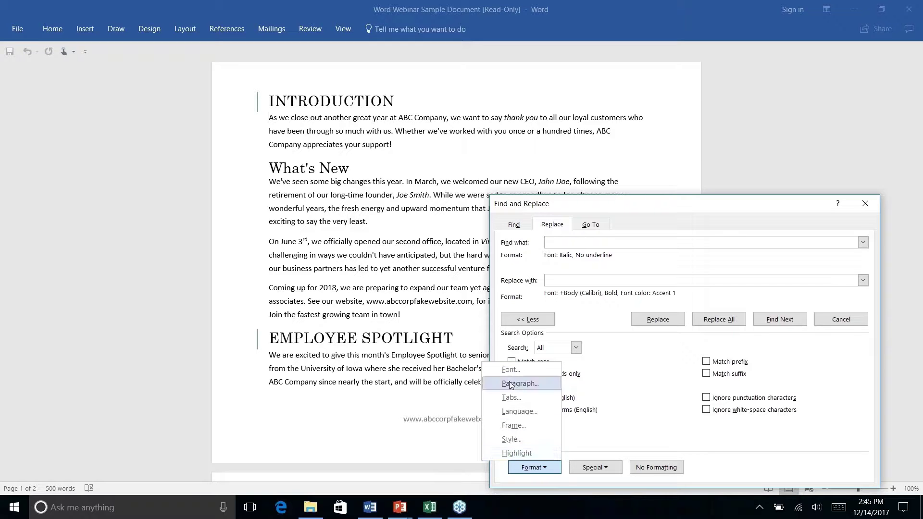
pyautogui.click(509, 370)
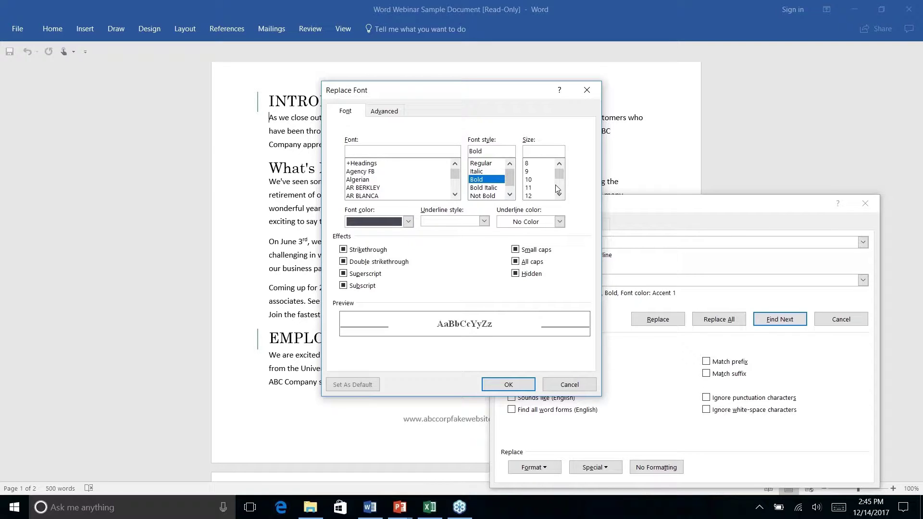
pyautogui.click(407, 222)
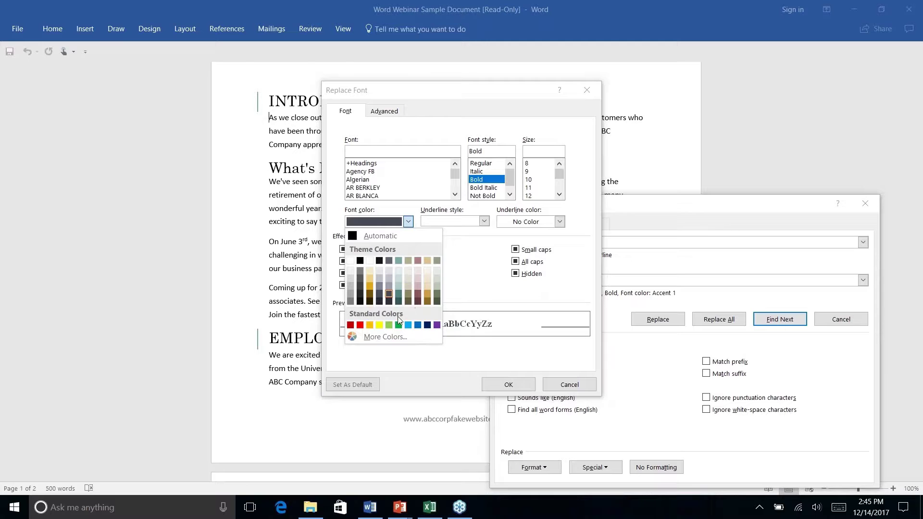
pyautogui.click(398, 295)
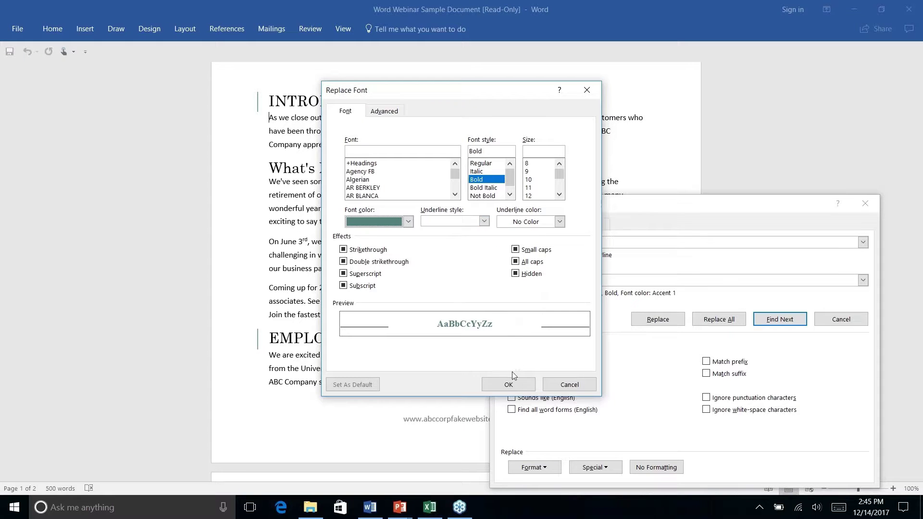
pyautogui.click(509, 385)
# Replace the first italic match, "thank you", replace all remaining italic matches in the newsletter, and close Find and Replace
pyautogui.click(784, 322)
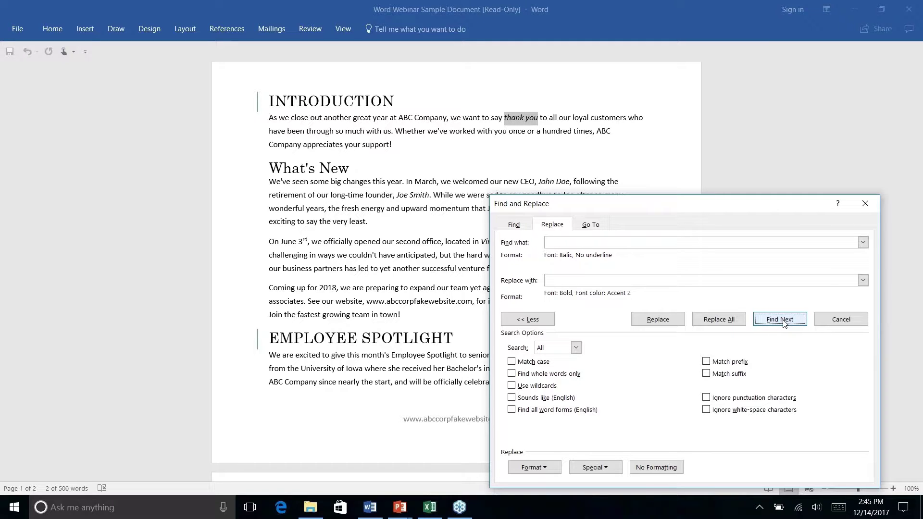
pyautogui.click(658, 321)
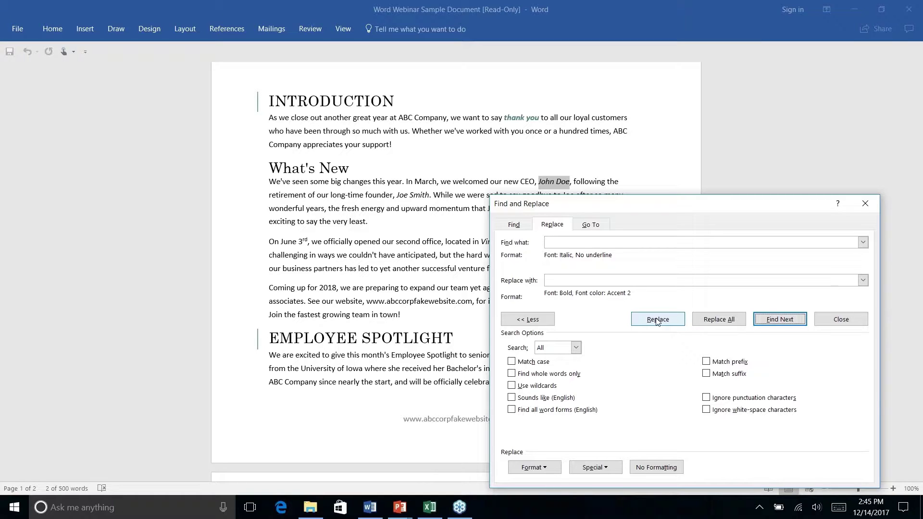
pyautogui.click(719, 322)
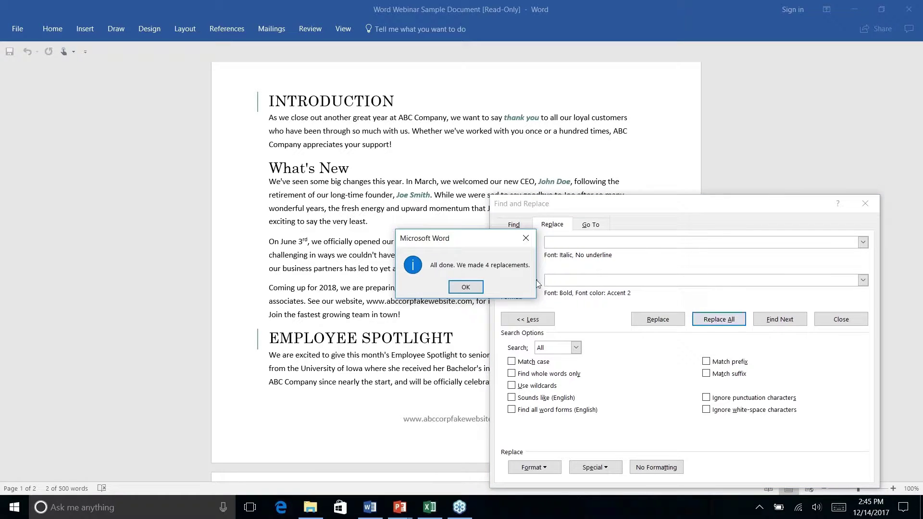
pyautogui.click(462, 288)
pyautogui.press('Escape')
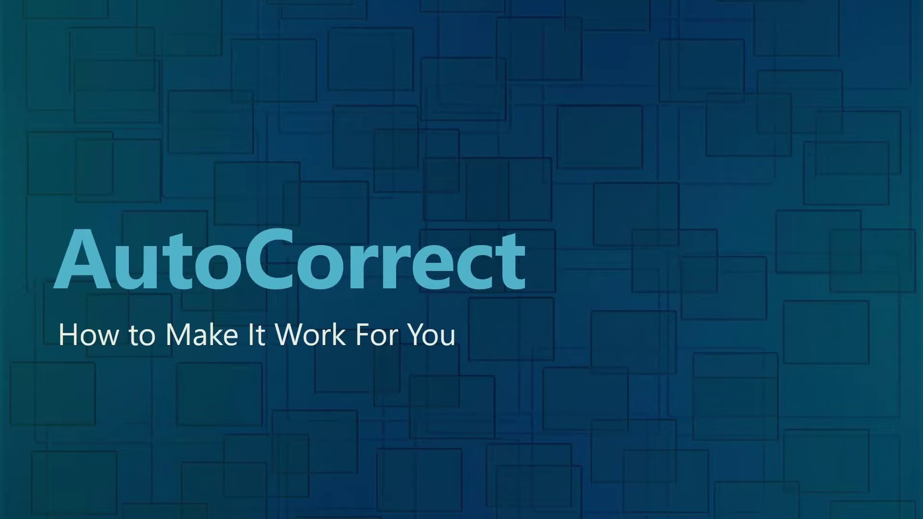
# Switch between the Word newsletter and the PowerPoint AutoCorrect slide, ending back in the newsletter
pyautogui.hotkey('alt', 'Tab')
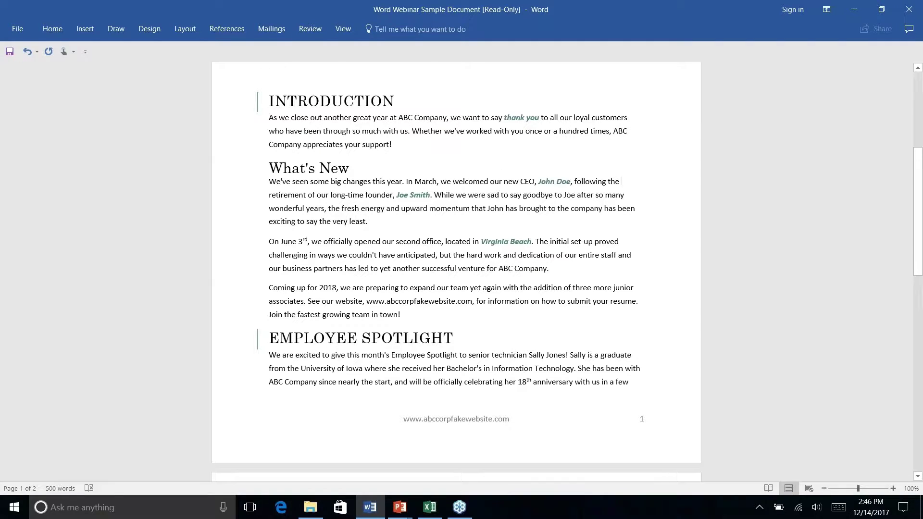
pyautogui.hotkey('alt', 'Tab')
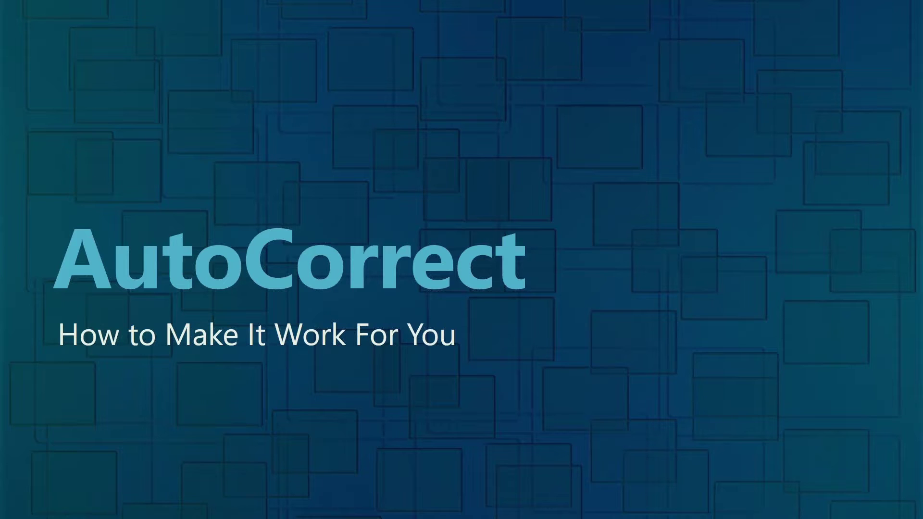
pyautogui.hotkey('alt', 'Tab')
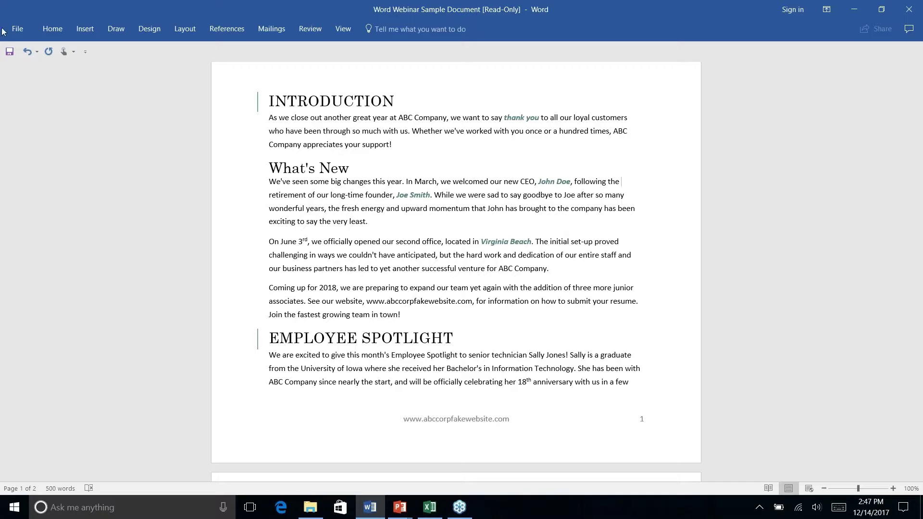
# Remove the letter p from "anticipated" in the June 3rd paragraph to create a misspelling
pyautogui.click(365, 243)
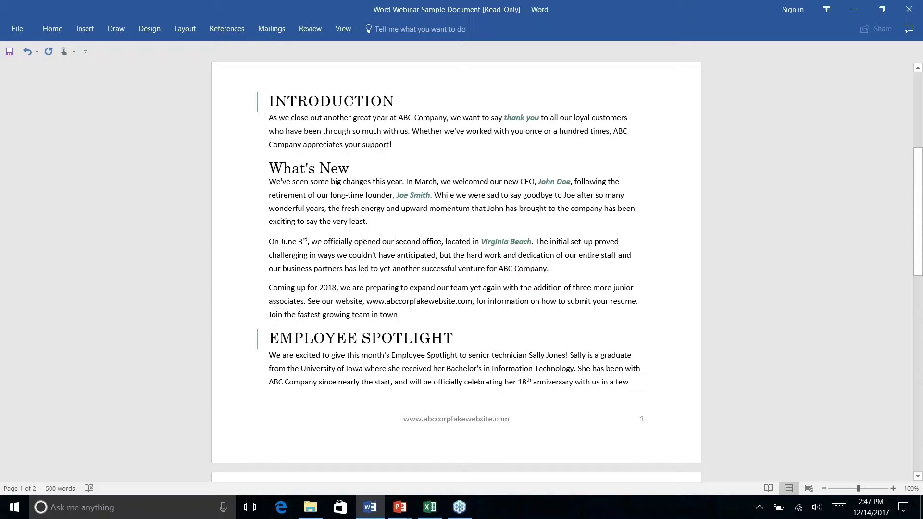
pyautogui.click(418, 258)
pyautogui.press('BackSpace')
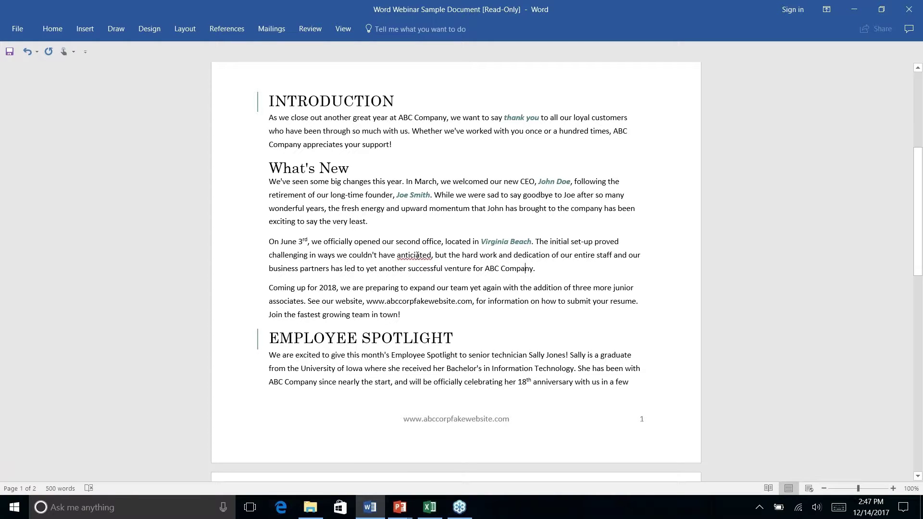
# Open the AutoCorrect options from the "anticipated" spelling suggestion for the misspelled word and close them without changes
pyautogui.rightClick(416, 255)
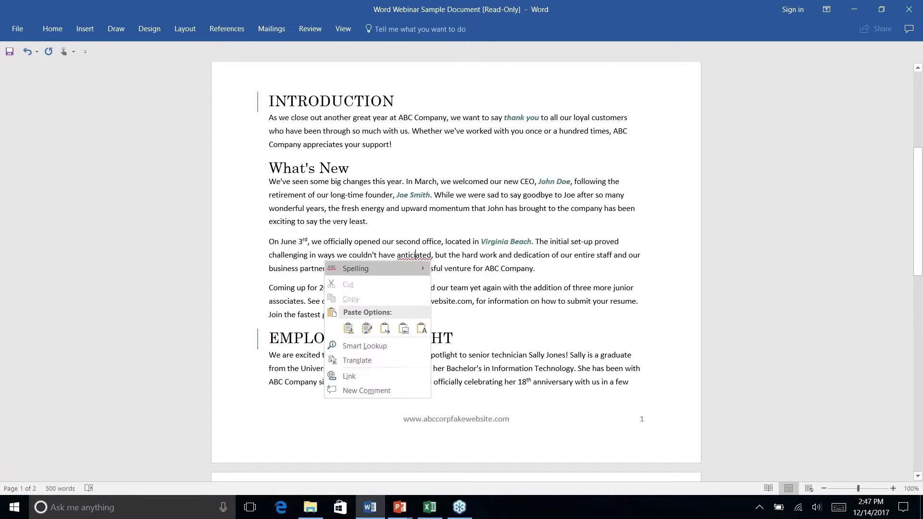
pyautogui.moveTo(415, 256)
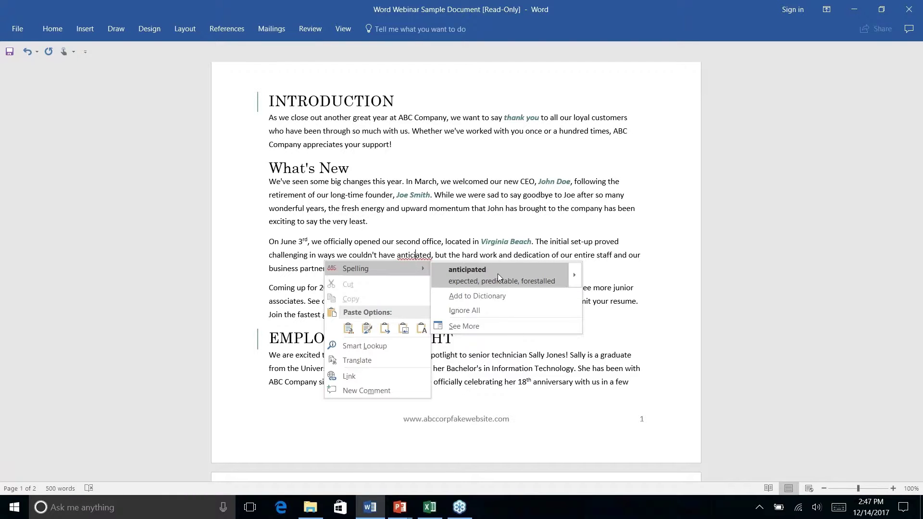
pyautogui.moveTo(576, 274)
pyautogui.moveTo(575, 273)
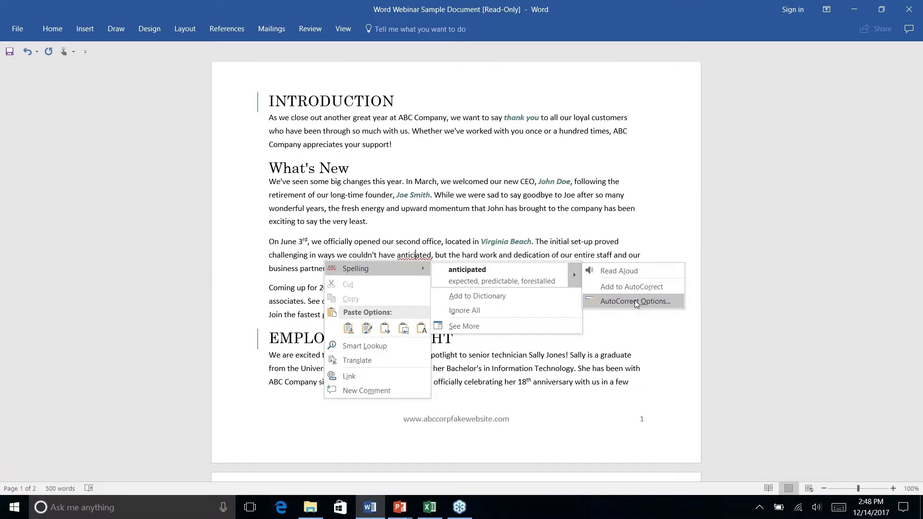
pyautogui.click(635, 301)
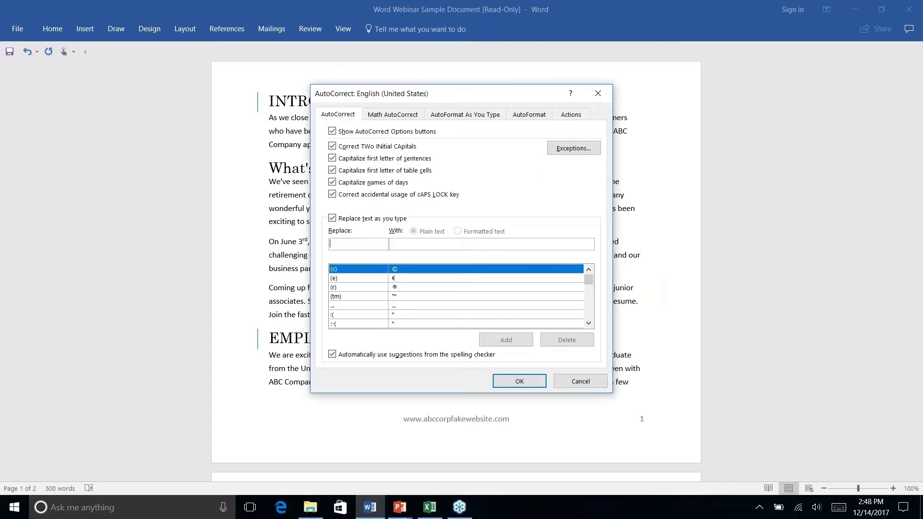
pyautogui.click(577, 383)
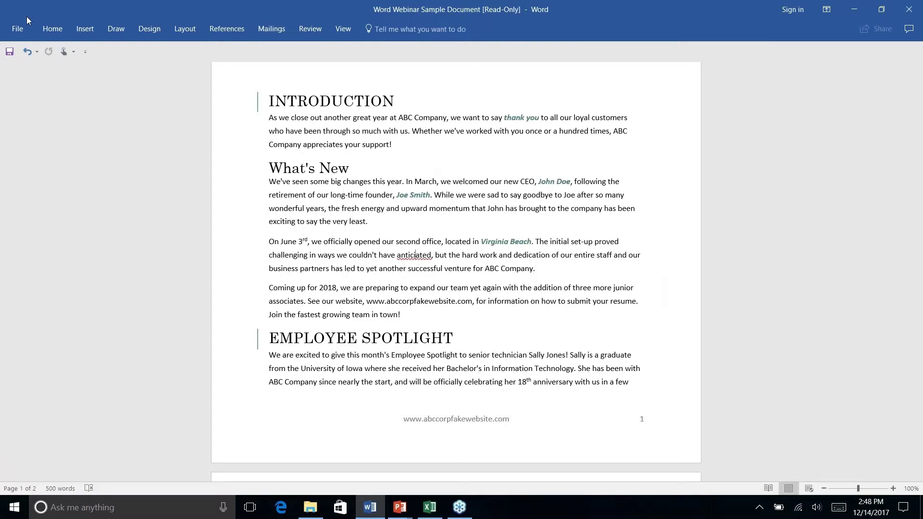
# Open the Proofing options and examine the spelling and grammar correction settings
pyautogui.click(21, 30)
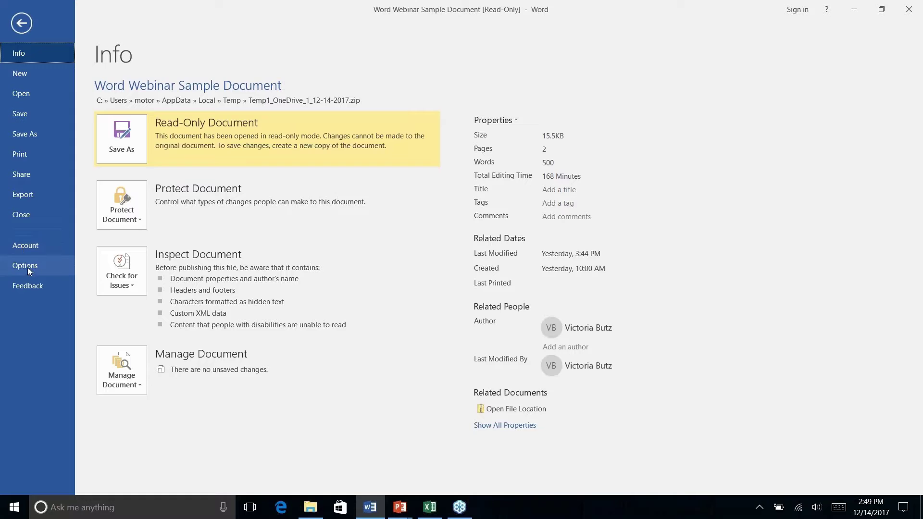
pyautogui.click(28, 266)
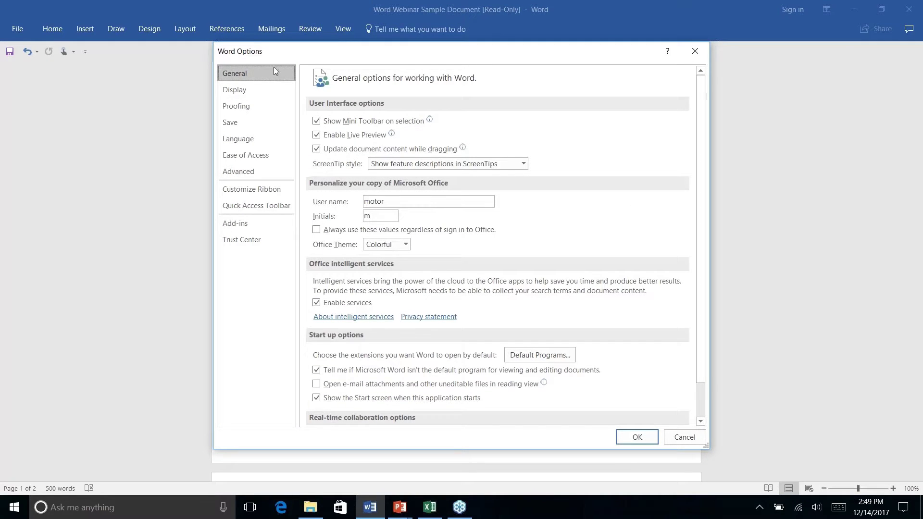
pyautogui.click(241, 108)
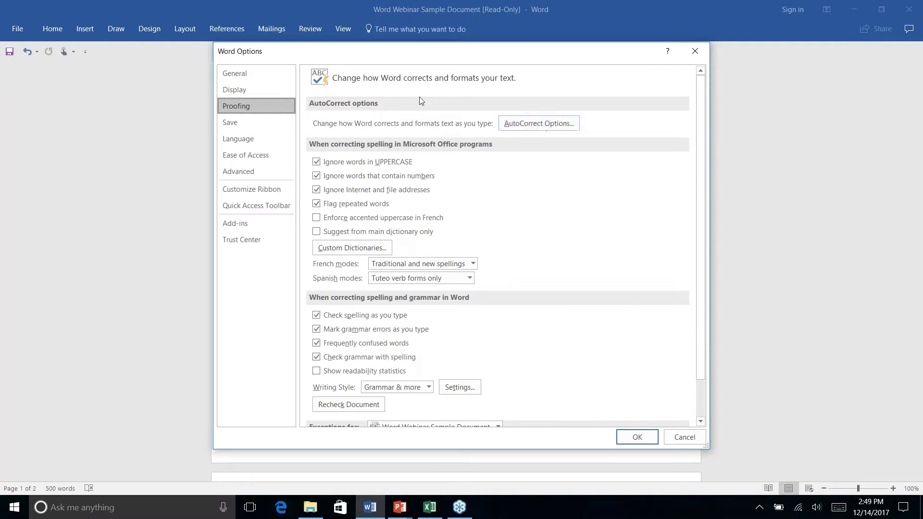
pyautogui.scroll(-3, 529, 173)
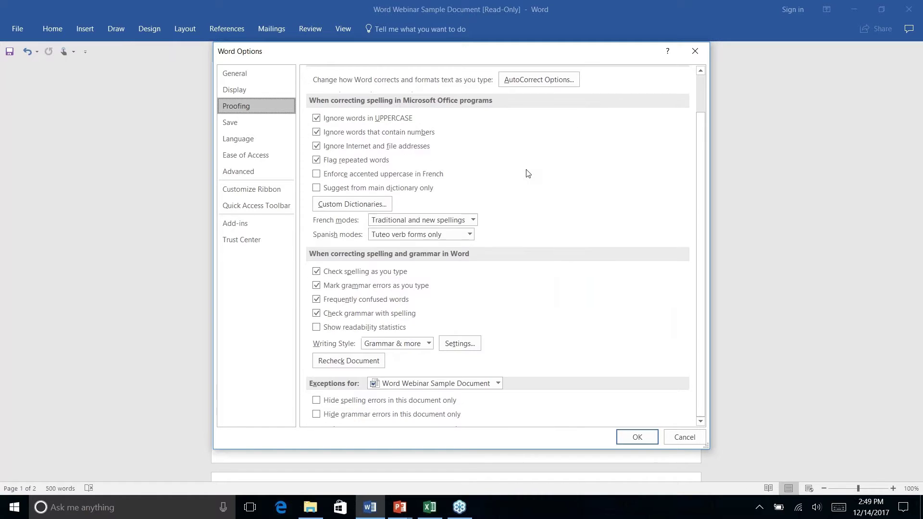
pyautogui.scroll(3, 528, 173)
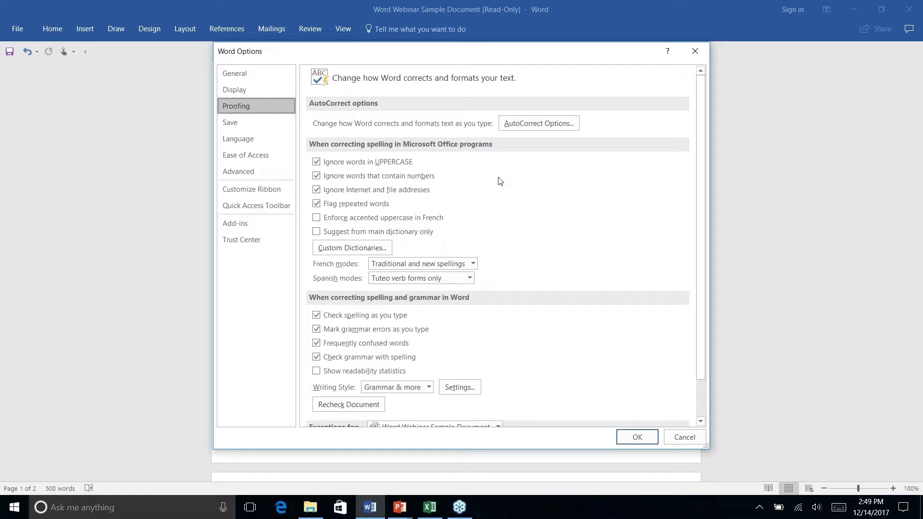
pyautogui.scroll(-2, 500, 185)
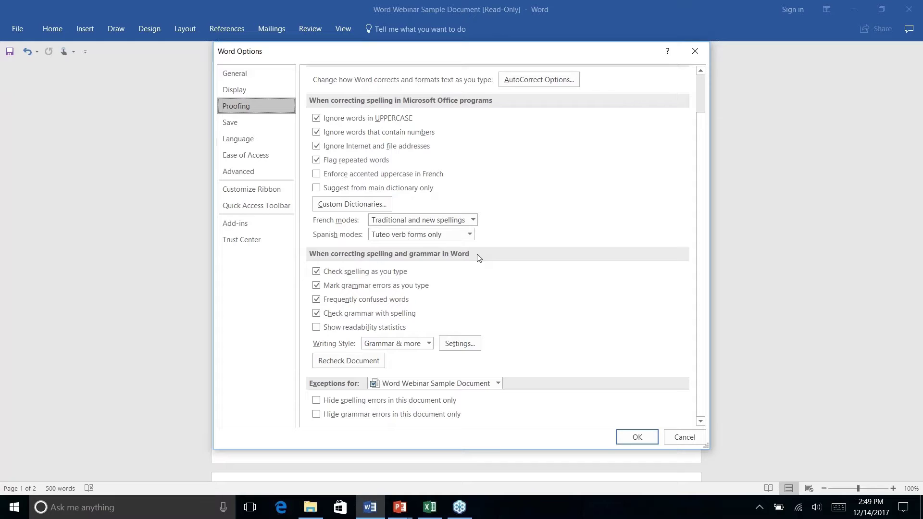
pyautogui.scroll(2, 479, 258)
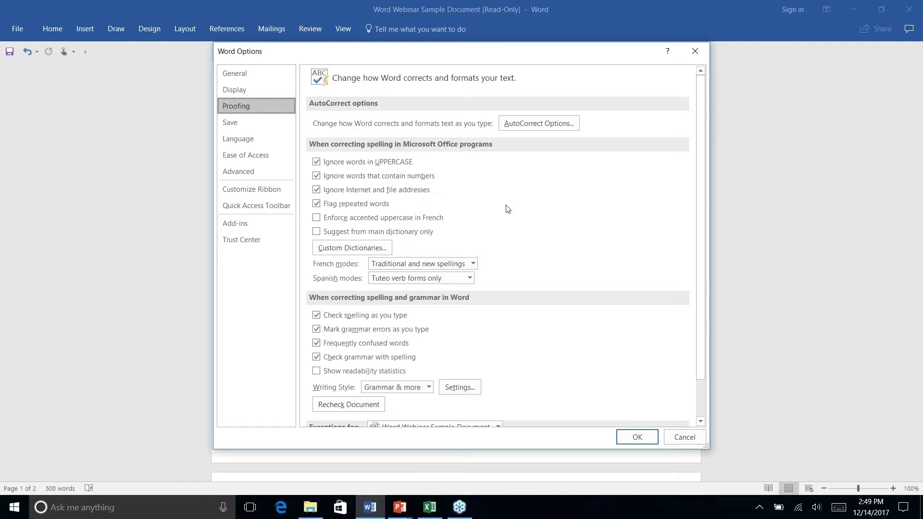
# Examine the AutoCorrect replacement list and its First Letter and INitial CAps exceptions, cancelling the exceptions without changes
pyautogui.click(556, 126)
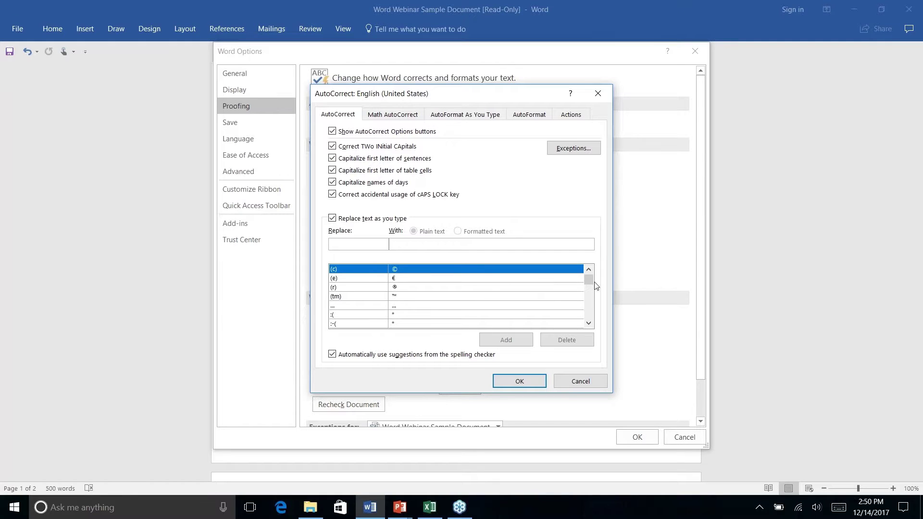
pyautogui.moveTo(589, 279); pyautogui.dragTo(590, 295)
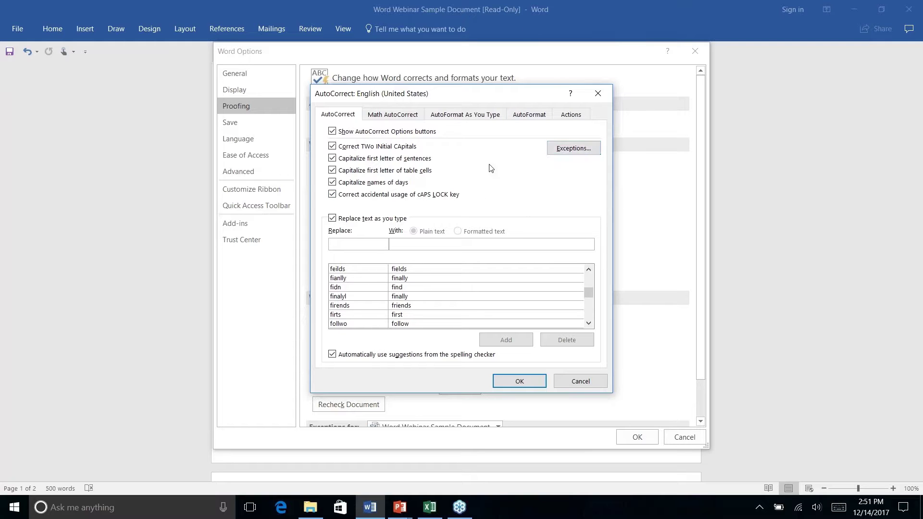
pyautogui.click(565, 152)
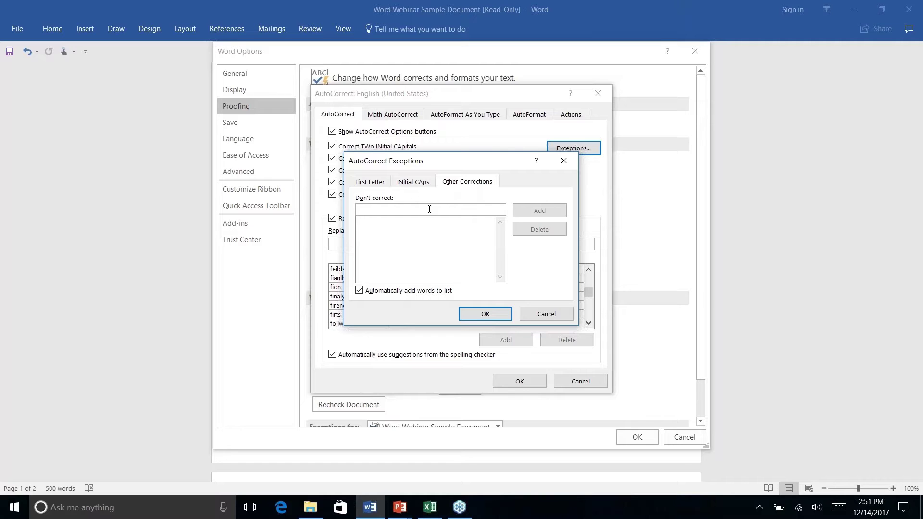
pyautogui.click(378, 184)
pyautogui.click(407, 184)
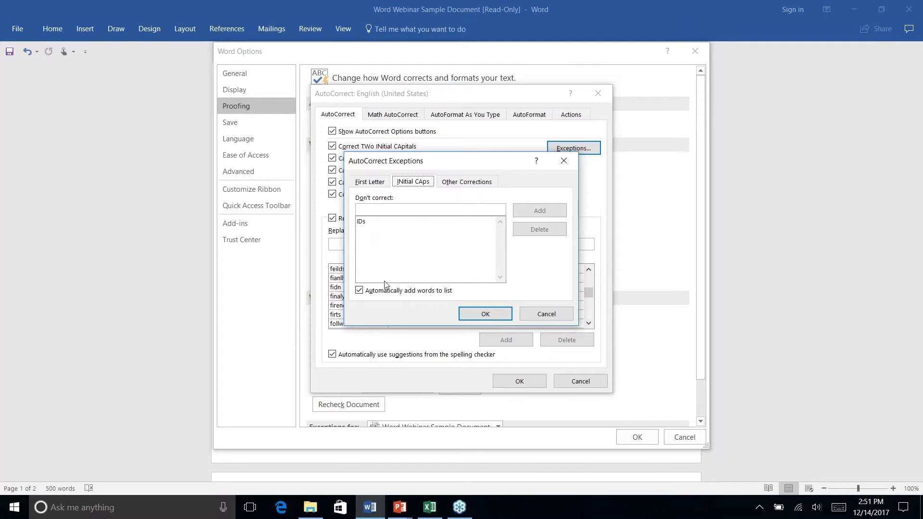
pyautogui.click(544, 315)
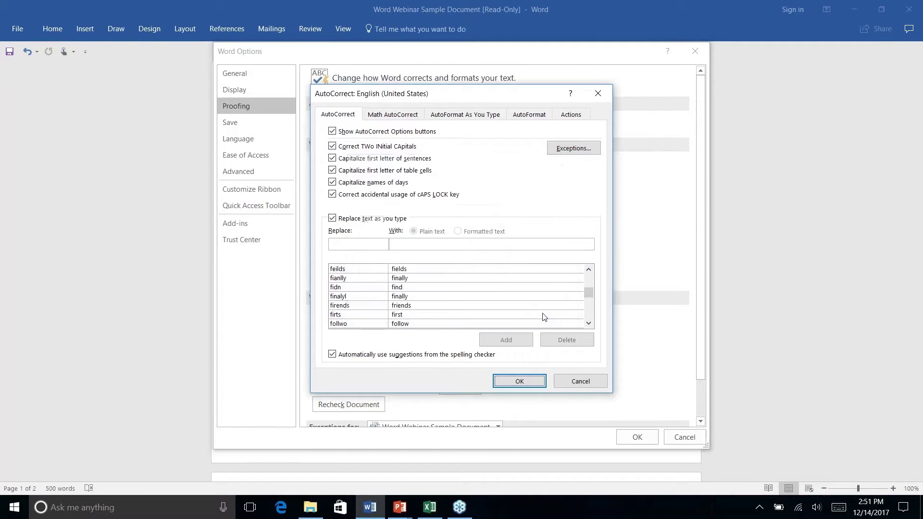
# Examine the AutoFormat As You Type settings and cancel both the AutoCorrect and Word options
pyautogui.click(469, 121)
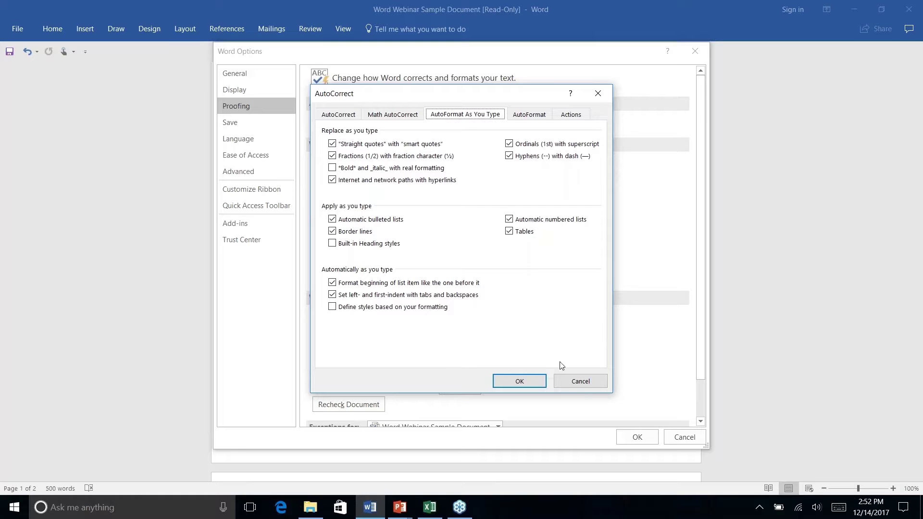
pyautogui.click(580, 381)
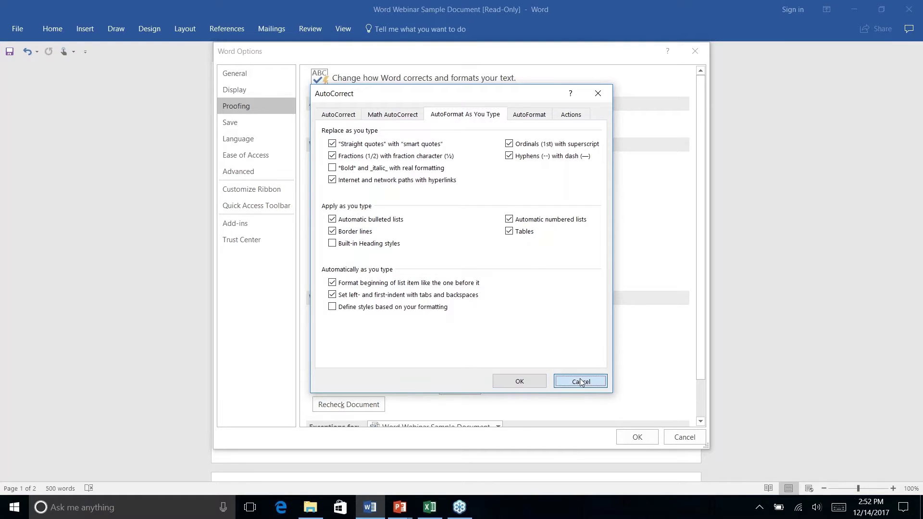
pyautogui.click(681, 437)
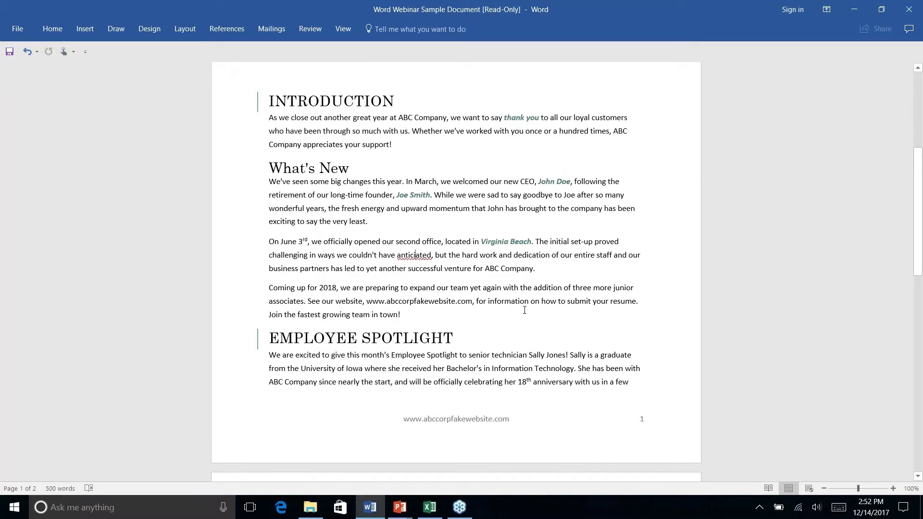
# Apply the Normal style to the feedback e-mail address at the end of the How Are We Doing? paragraph
pyautogui.scroll(-12, 524, 310)
pyautogui.scroll(2, 525, 310)
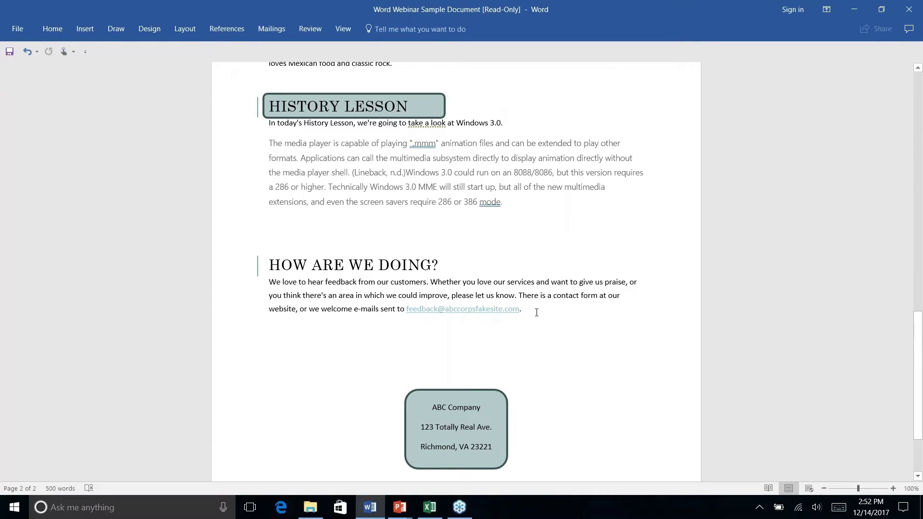
pyautogui.click(53, 29)
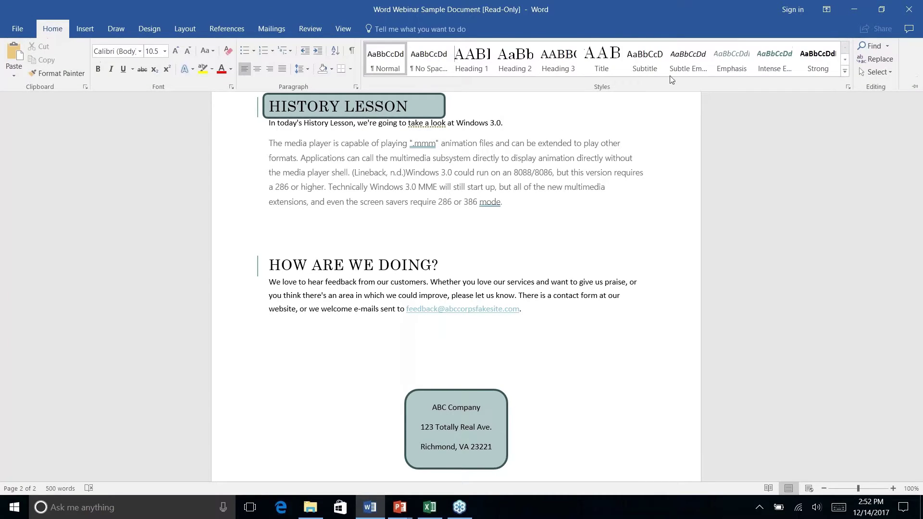
pyautogui.rightClick(528, 311)
pyautogui.press('Escape')
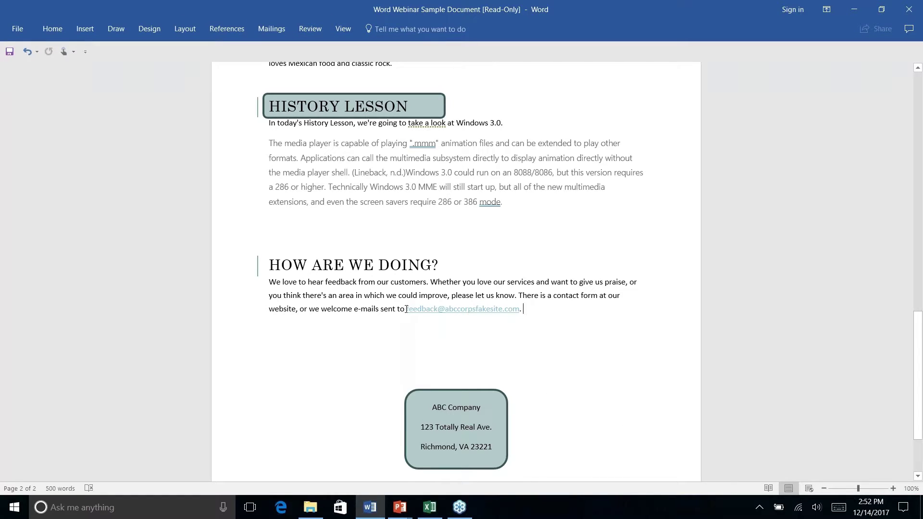
pyautogui.click(407, 309)
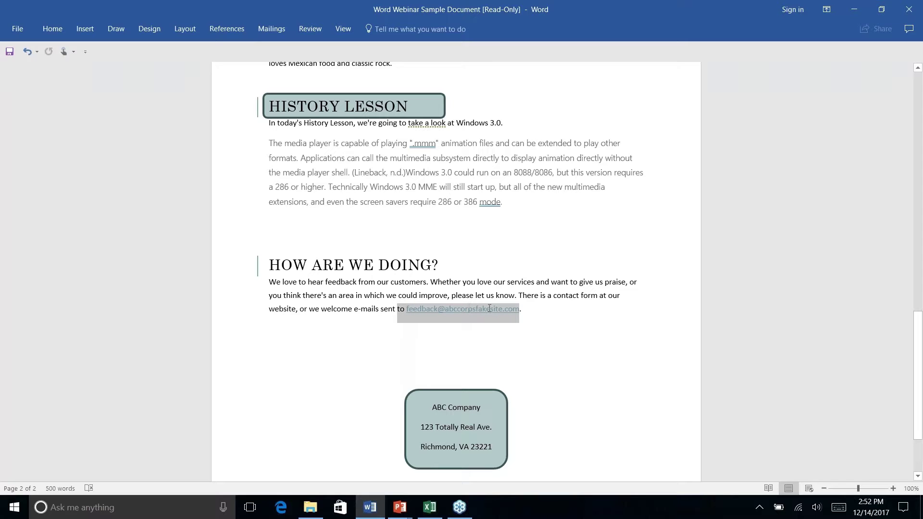
pyautogui.moveTo(490, 308); pyautogui.dragTo(529, 311)
pyautogui.click(560, 325)
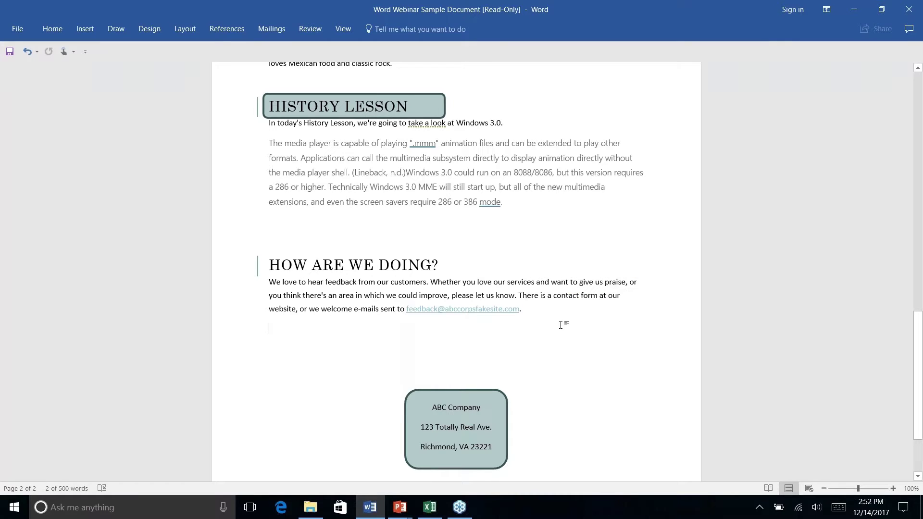
pyautogui.moveTo(405, 310); pyautogui.dragTo(525, 310)
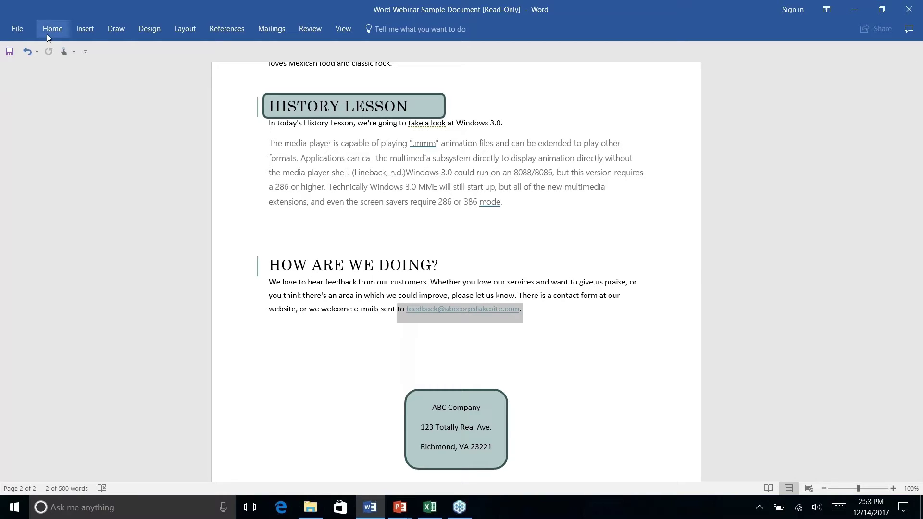
pyautogui.click(58, 29)
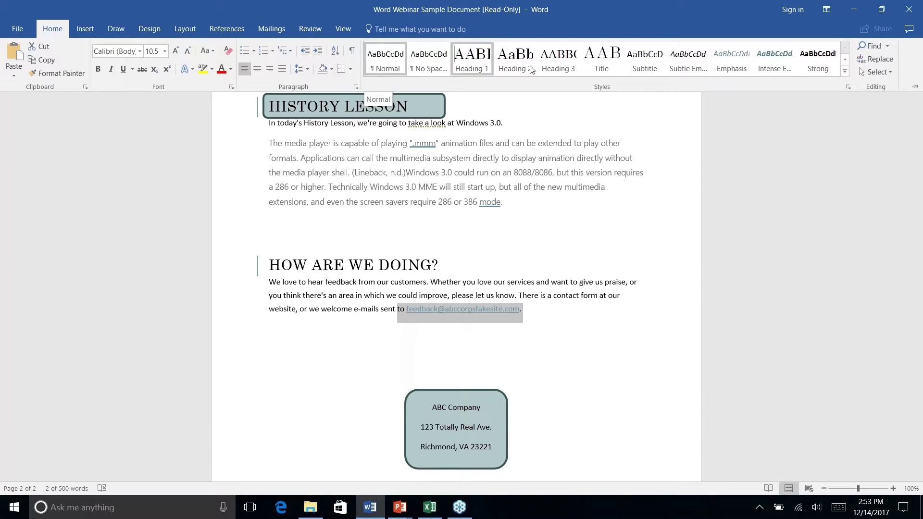
pyautogui.click(388, 58)
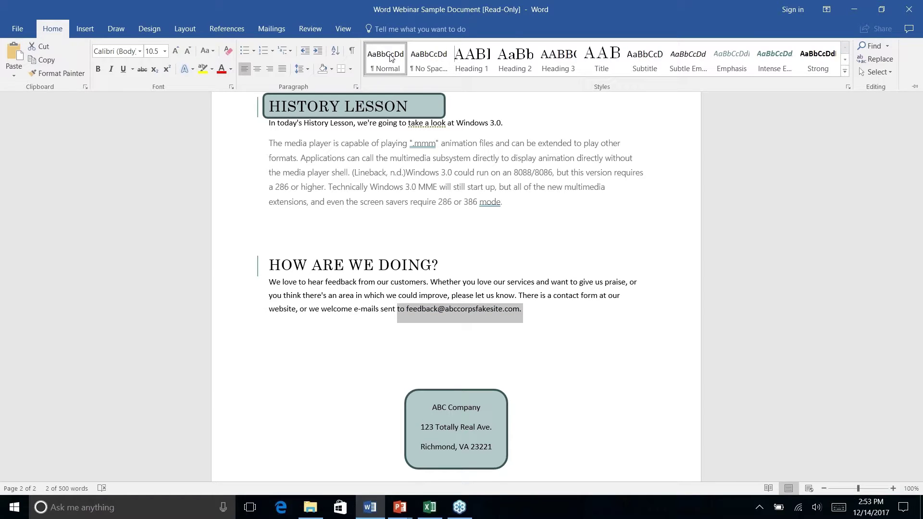
pyautogui.rightClick(536, 312)
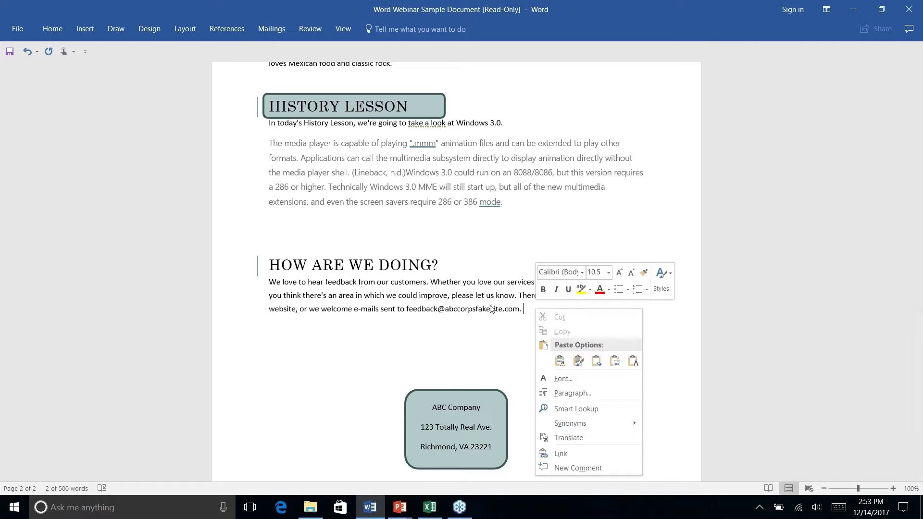
pyautogui.press('Escape')
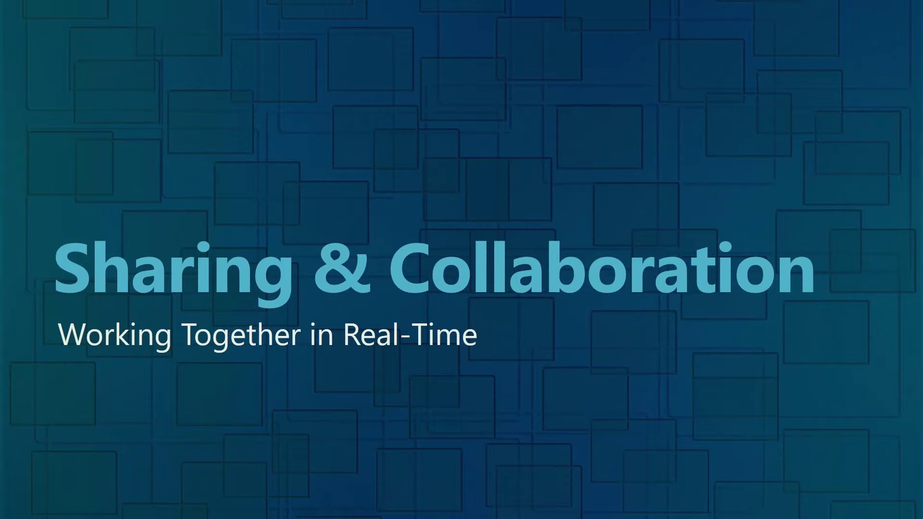
# Start saving the read-only newsletter as a new copy and cancel the Save As dialog
pyautogui.hotkey('alt', 'Tab')
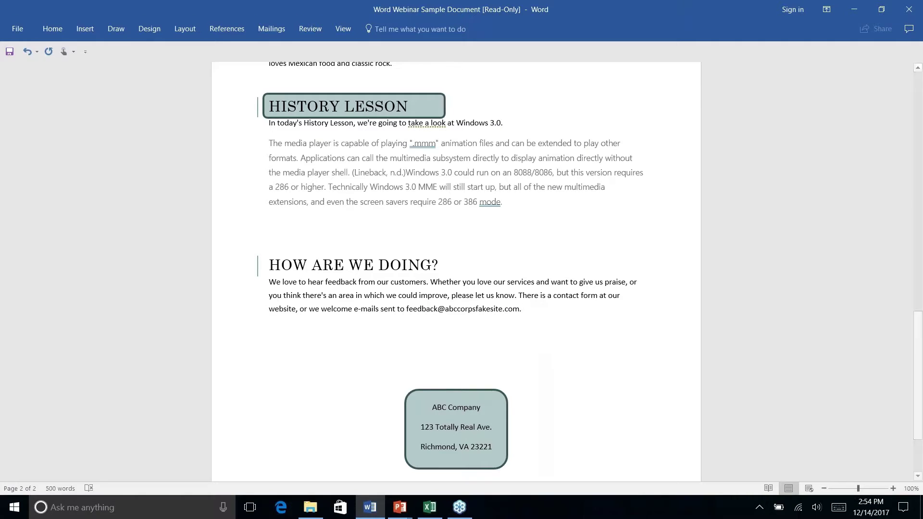
pyautogui.scroll(-2, 456, 241)
pyautogui.scroll(-1, 455, 241)
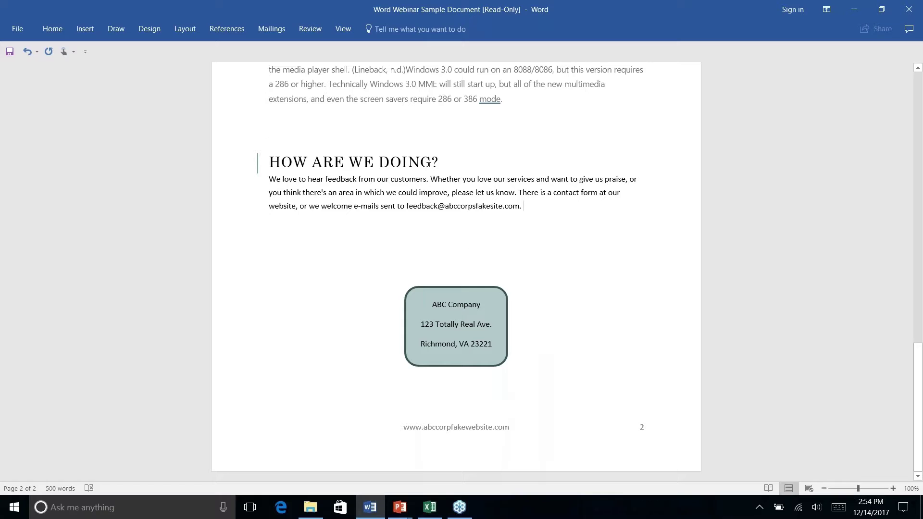
pyautogui.click(17, 29)
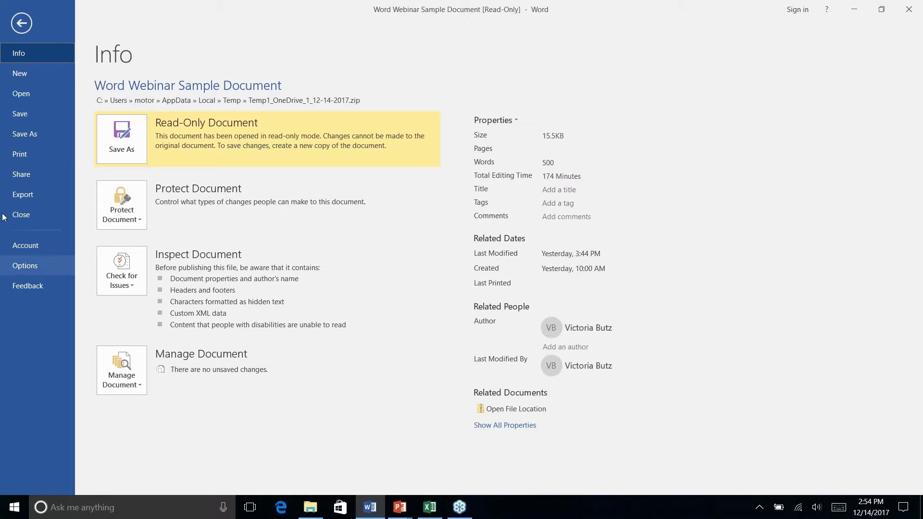
pyautogui.click(21, 29)
pyautogui.click(20, 32)
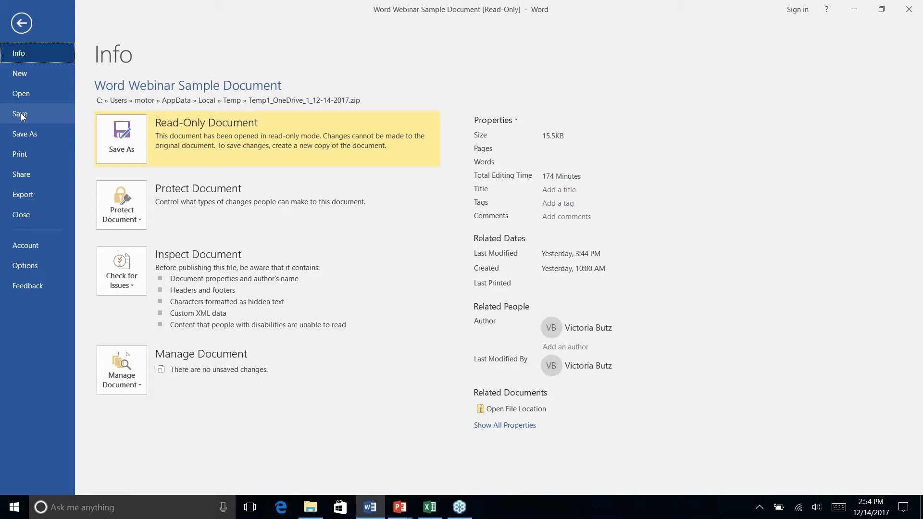
pyautogui.click(22, 114)
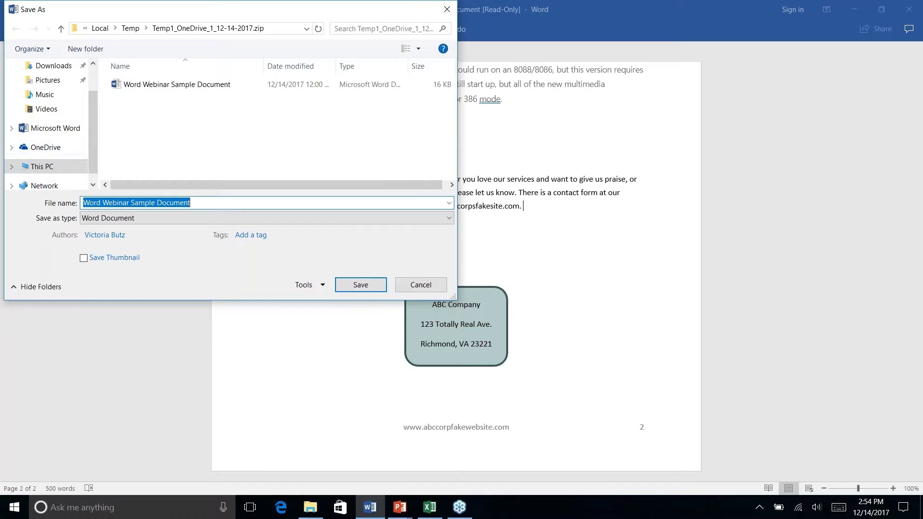
pyautogui.click(425, 287)
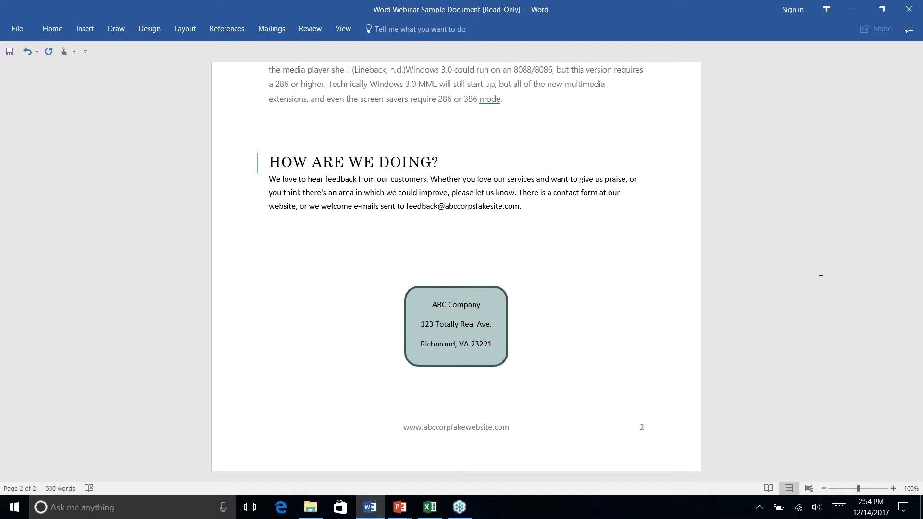
pyautogui.scroll(5, 820, 279)
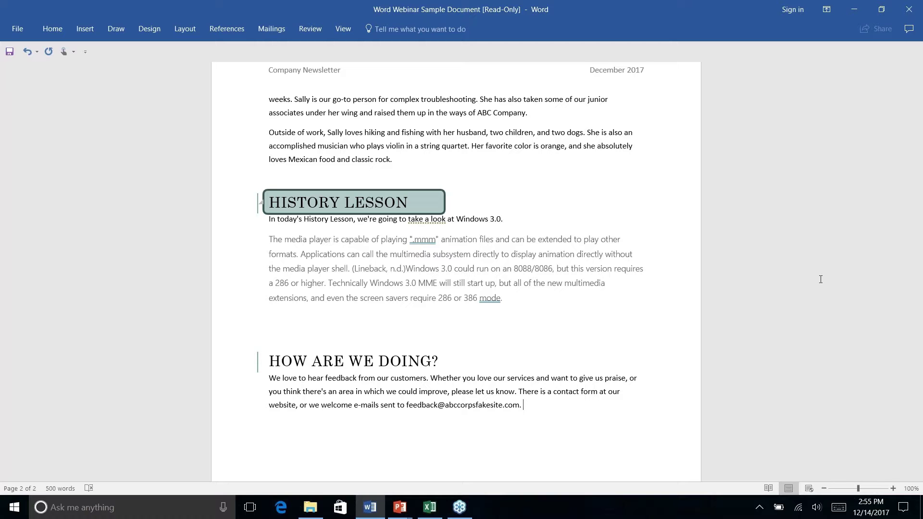
pyautogui.hotkey('alt', 'Tab')
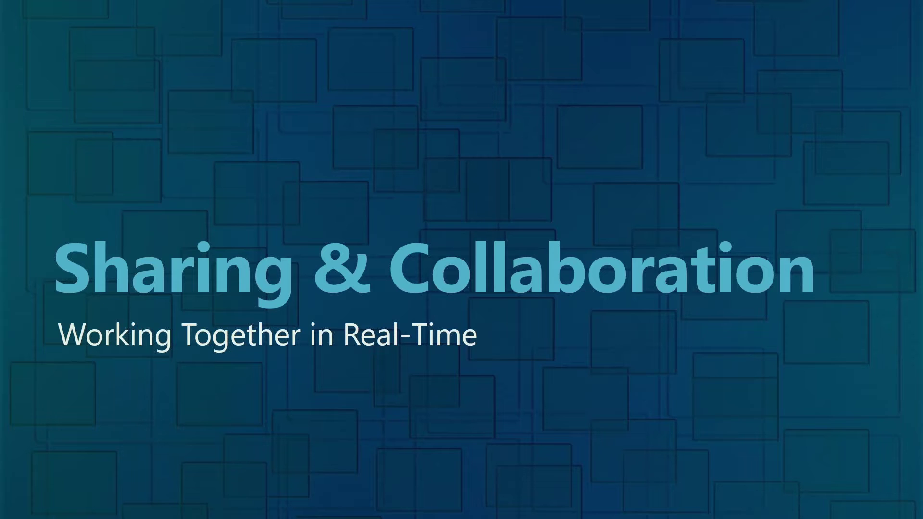
pyautogui.press('Right')
pyautogui.hotkey('alt', 'Tab')
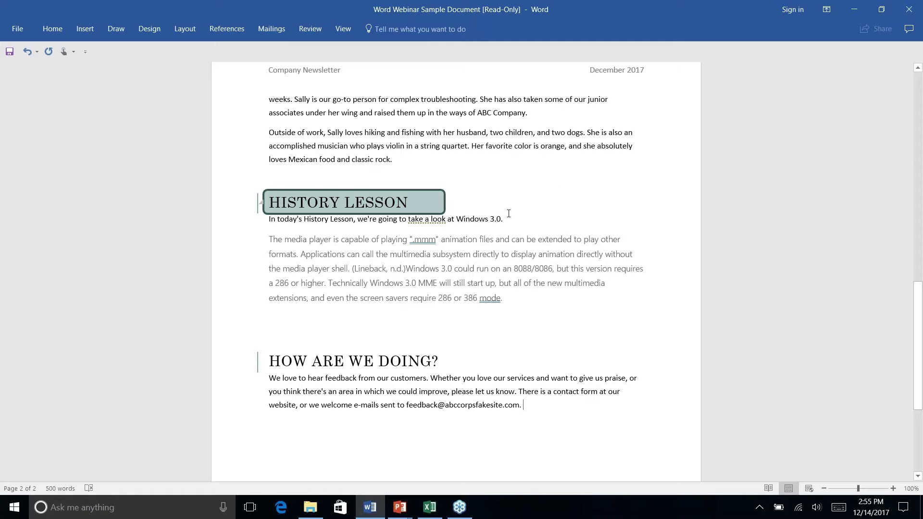
pyautogui.scroll(15, 509, 213)
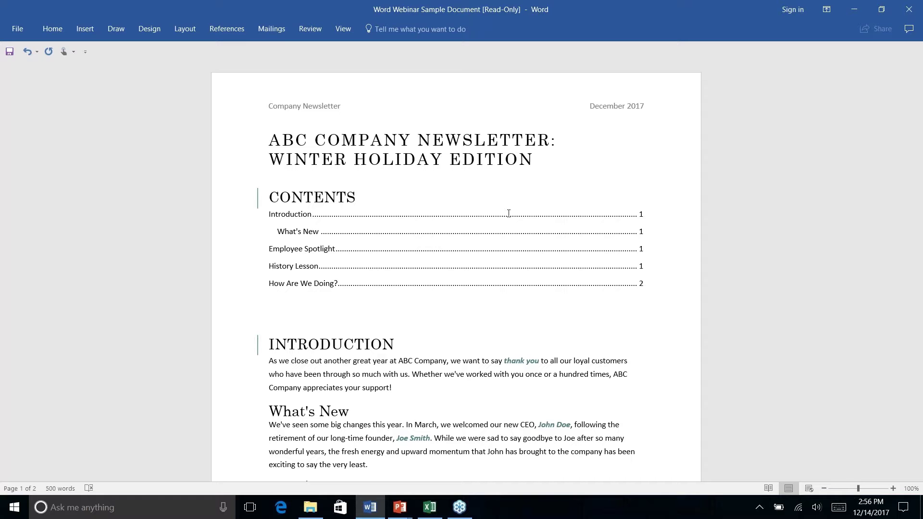
pyautogui.scroll(-10, 509, 213)
pyautogui.scroll(10, 509, 213)
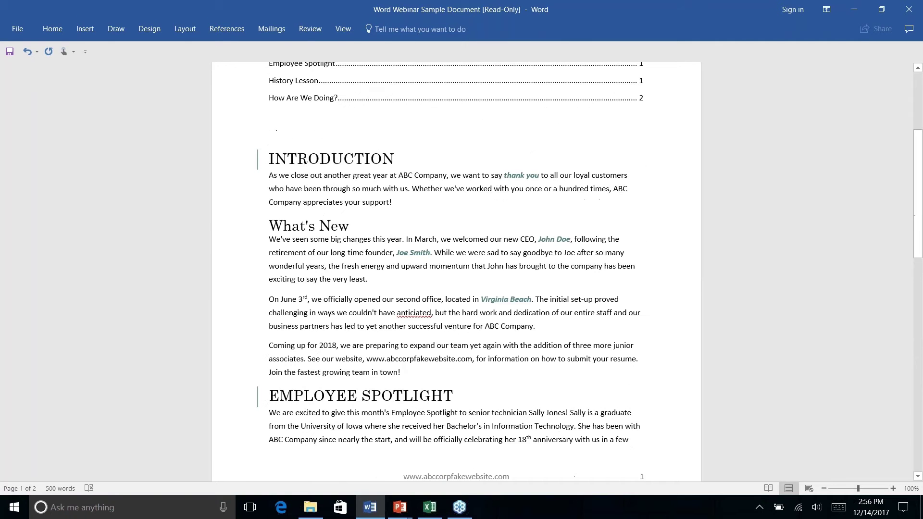
pyautogui.scroll(-8, 455, 269)
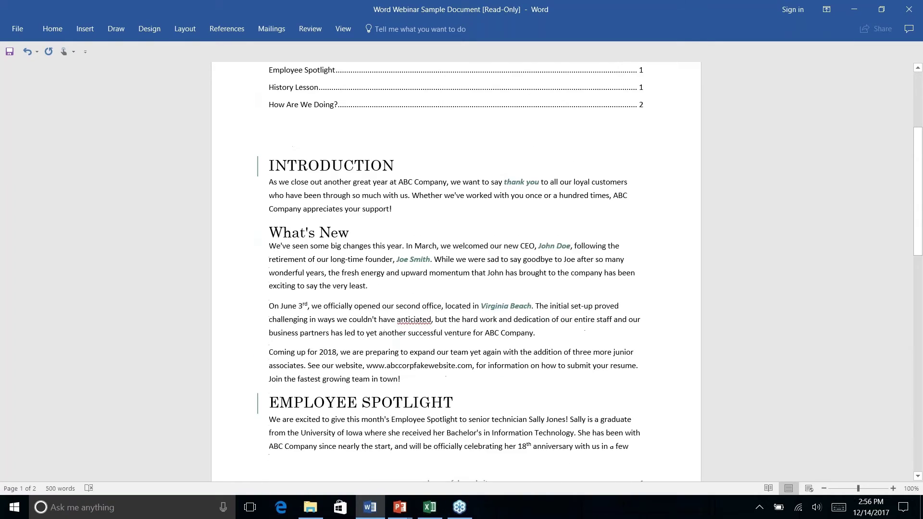
pyautogui.scroll(8, 456, 269)
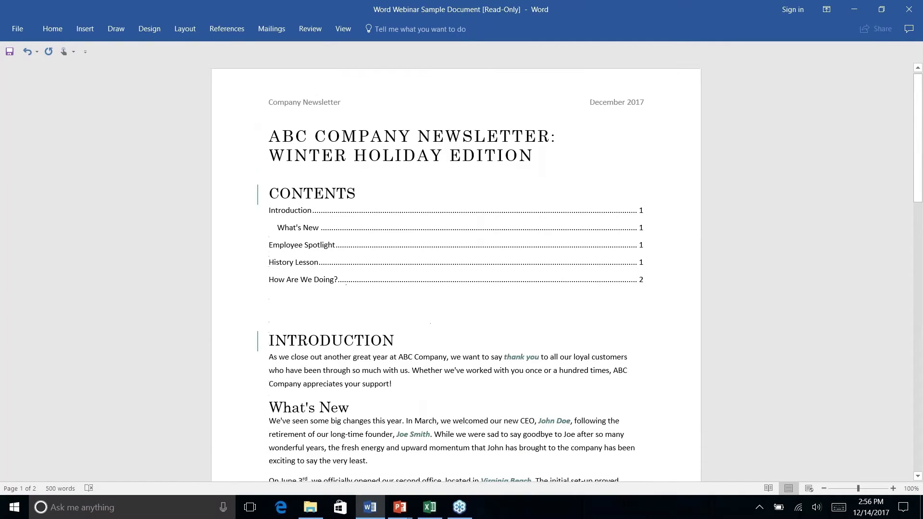
pyautogui.scroll(-5, 456, 269)
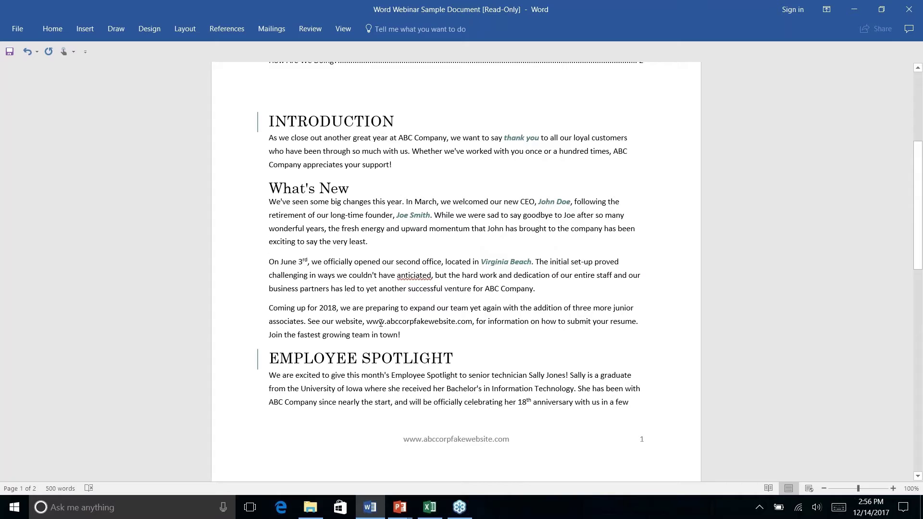
# Insert a Next Page section break after "Join the fastest growing team in town!", before the Employee Spotlight heading
pyautogui.click(422, 334)
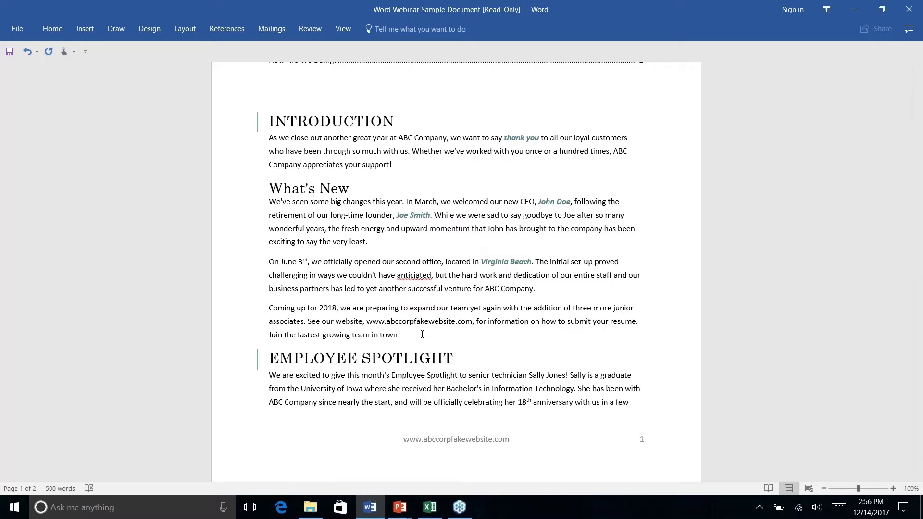
pyautogui.click(88, 30)
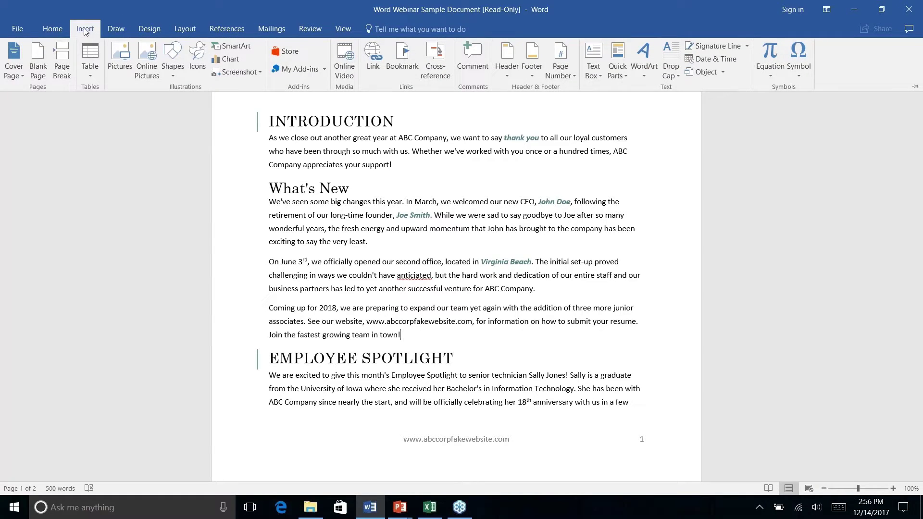
pyautogui.click(116, 29)
pyautogui.click(157, 29)
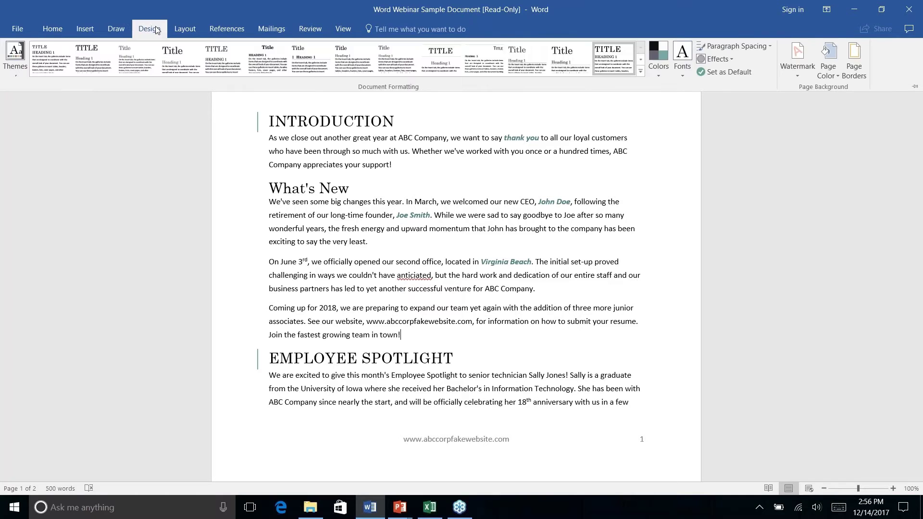
pyautogui.click(187, 32)
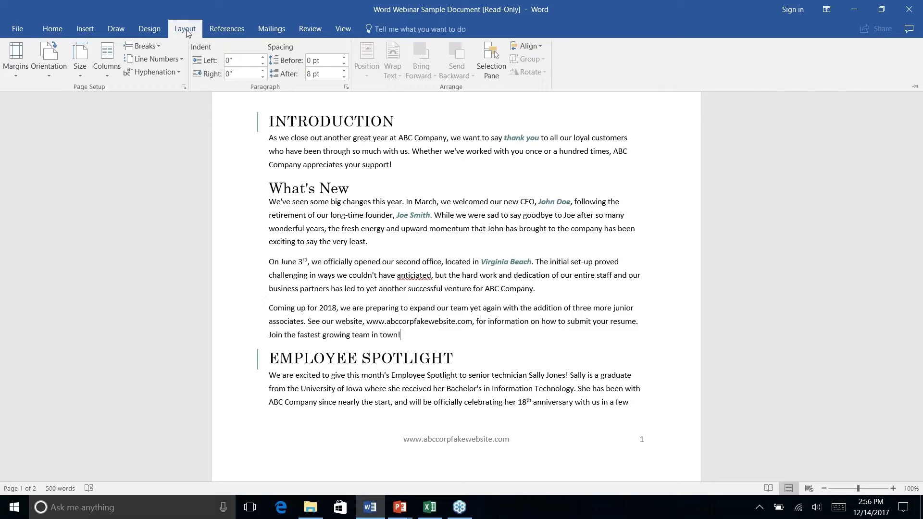
pyautogui.click(404, 333)
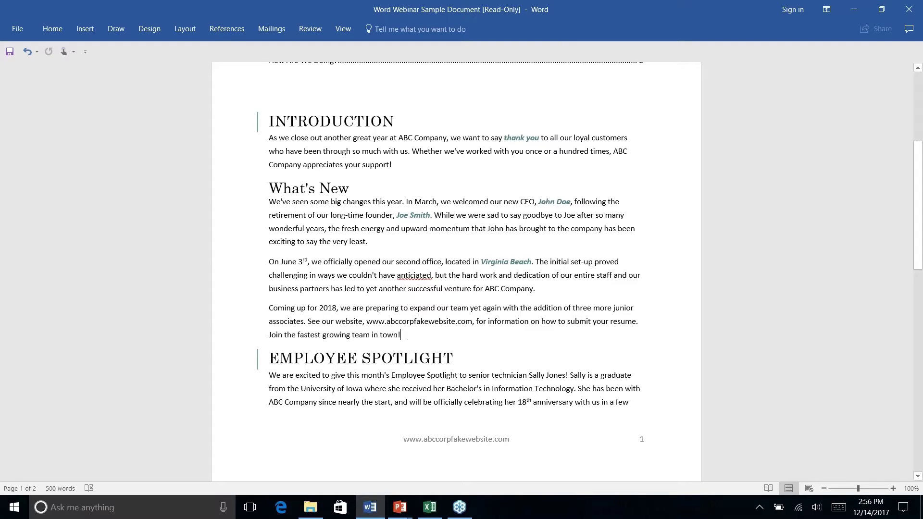
pyautogui.scroll(1, 468, 358)
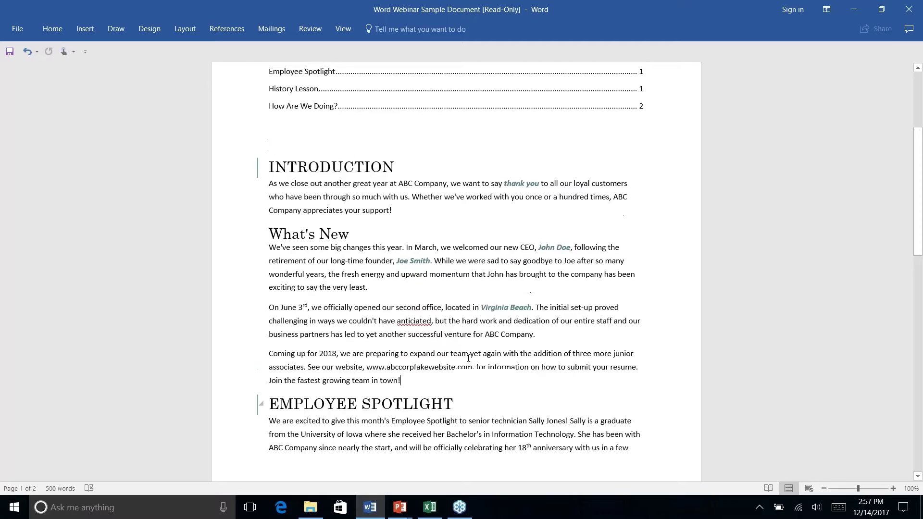
pyautogui.scroll(-2, 468, 358)
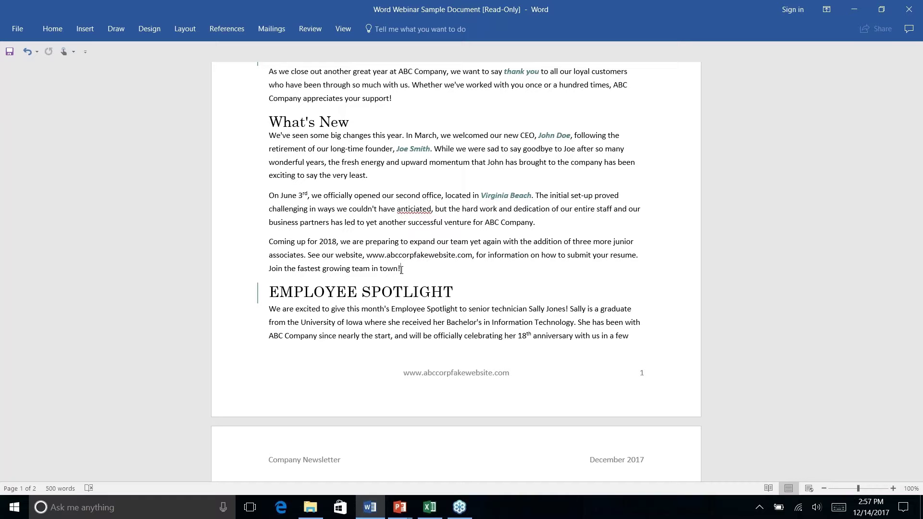
pyautogui.click(192, 33)
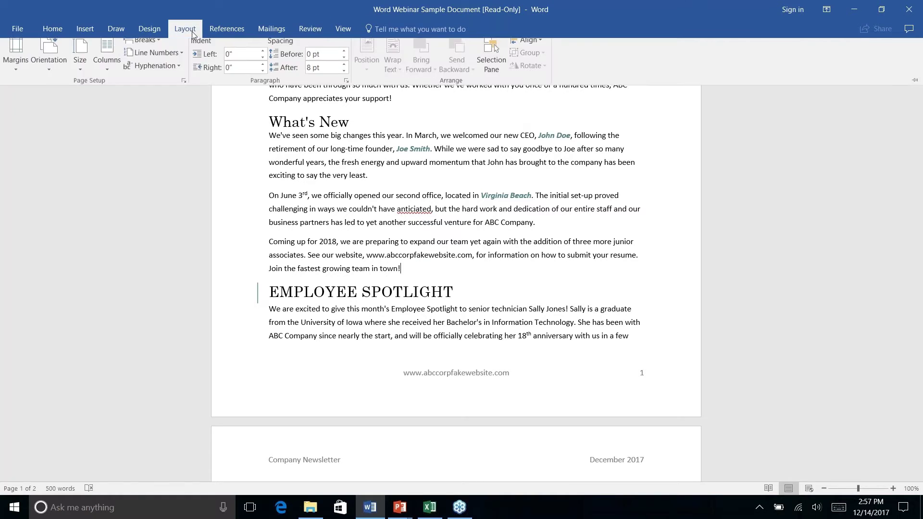
pyautogui.click(158, 45)
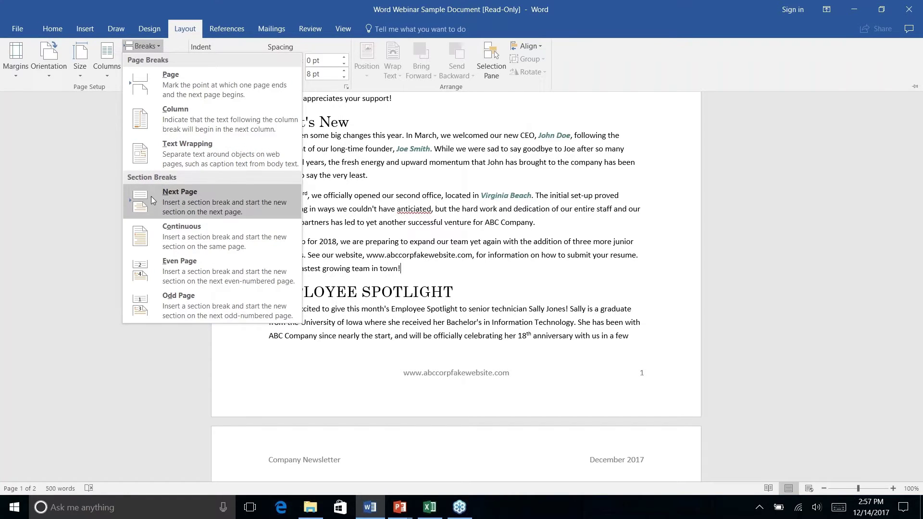
pyautogui.click(188, 201)
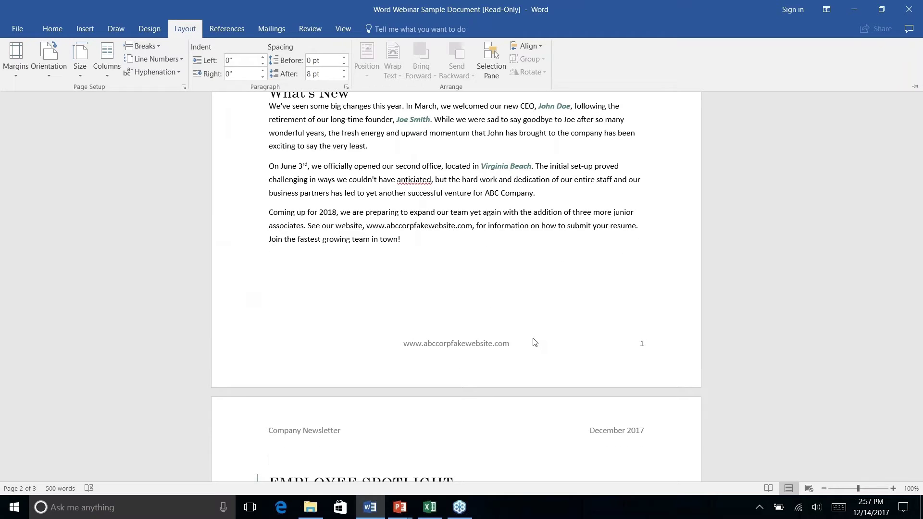
pyautogui.scroll(-5, 535, 342)
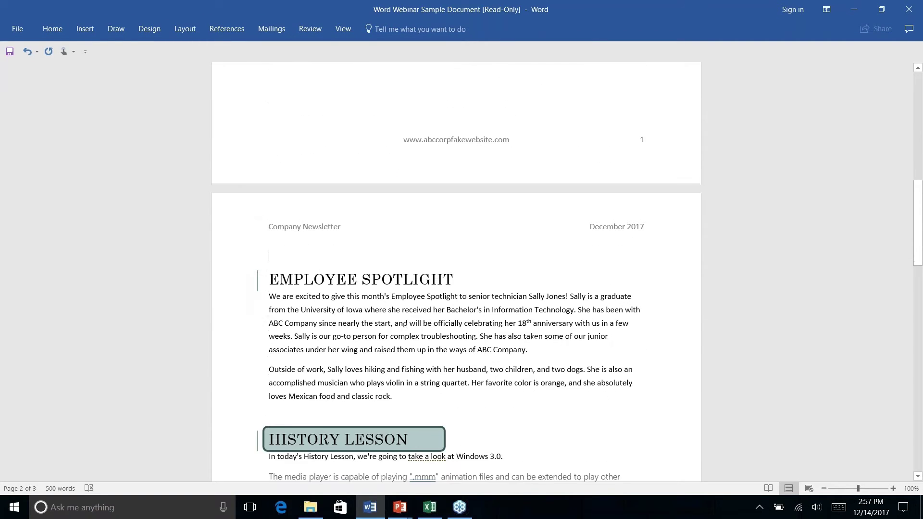
# Insert a Continuous section break after "classic rock." at the end of the Employee Spotlight text, before the History Lesson heading
pyautogui.scroll(-2, 456, 269)
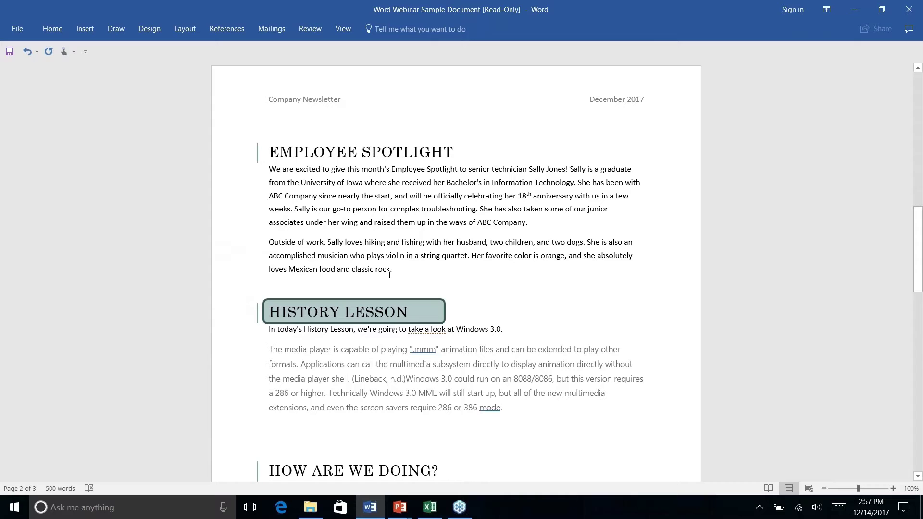
pyautogui.click(412, 271)
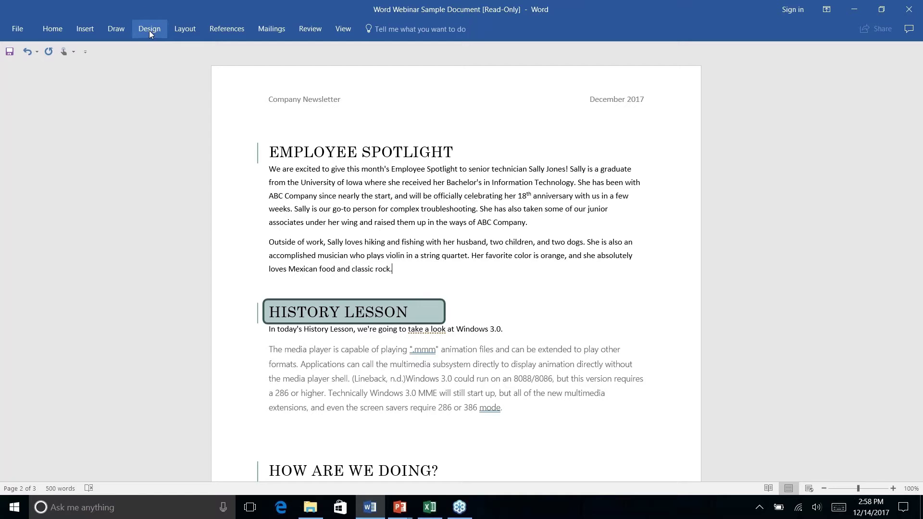
pyautogui.click(175, 29)
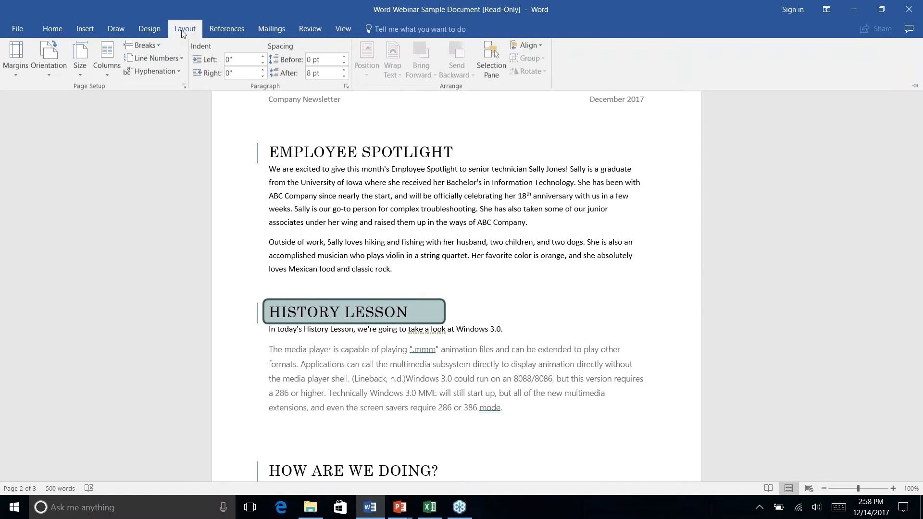
pyautogui.click(159, 46)
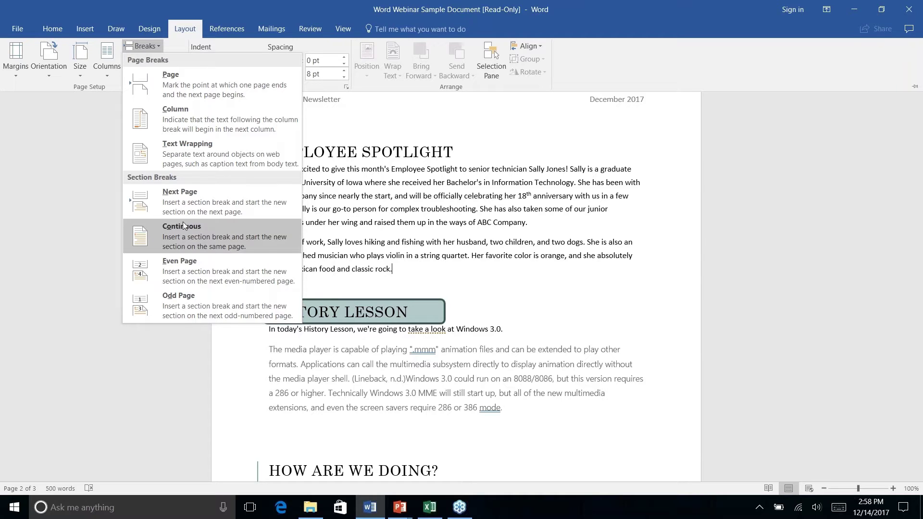
pyautogui.click(194, 238)
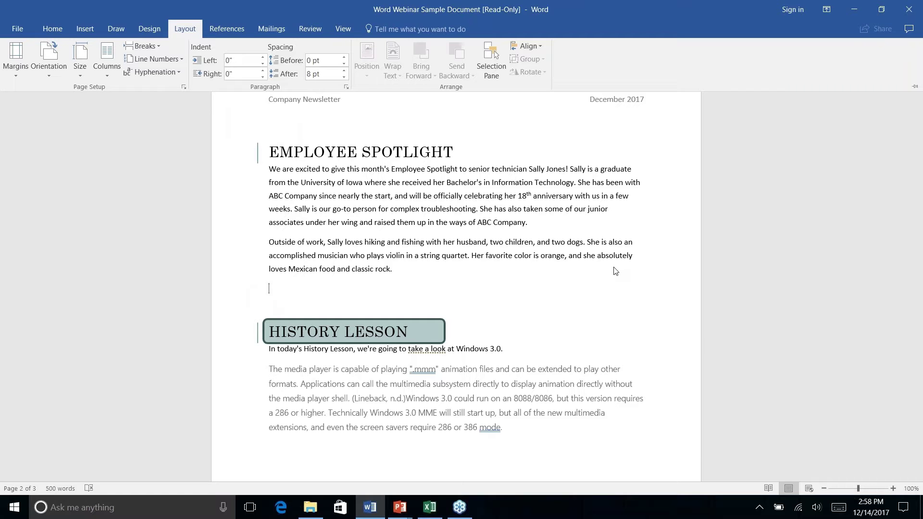
pyautogui.hotkey('ctrl', 'F1')
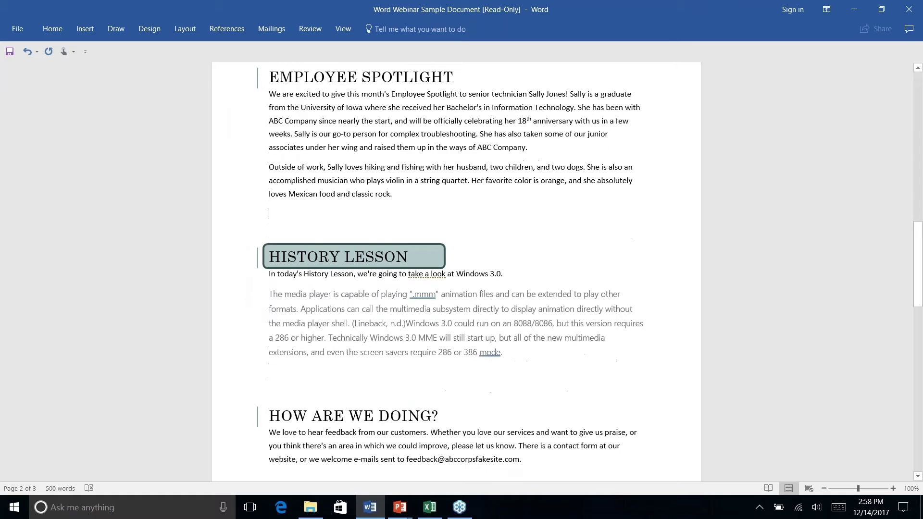
# Try a two-column layout on the whole Employee Spotlight section, heading included, and undo it
pyautogui.scroll(3, 614, 271)
pyautogui.scroll(-1, 281, 181)
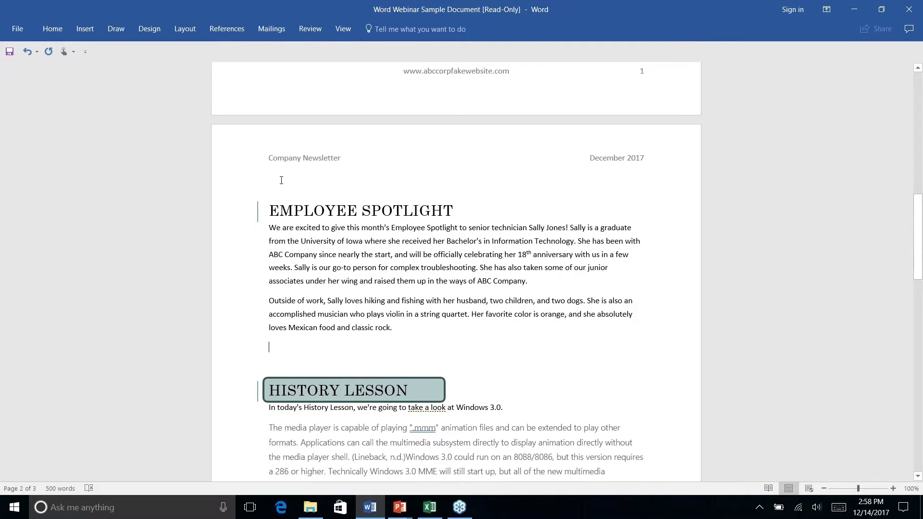
pyautogui.rightClick(341, 253)
pyautogui.press('Escape')
pyautogui.click(188, 31)
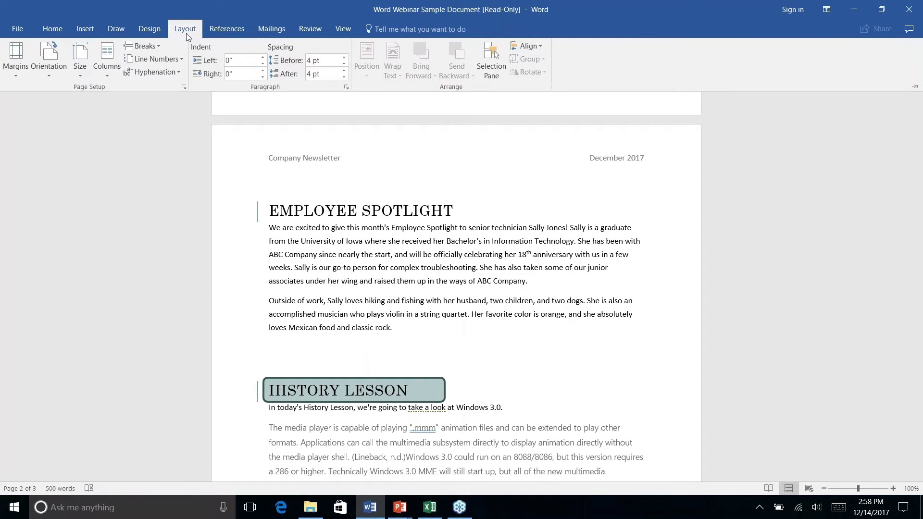
pyautogui.click(106, 77)
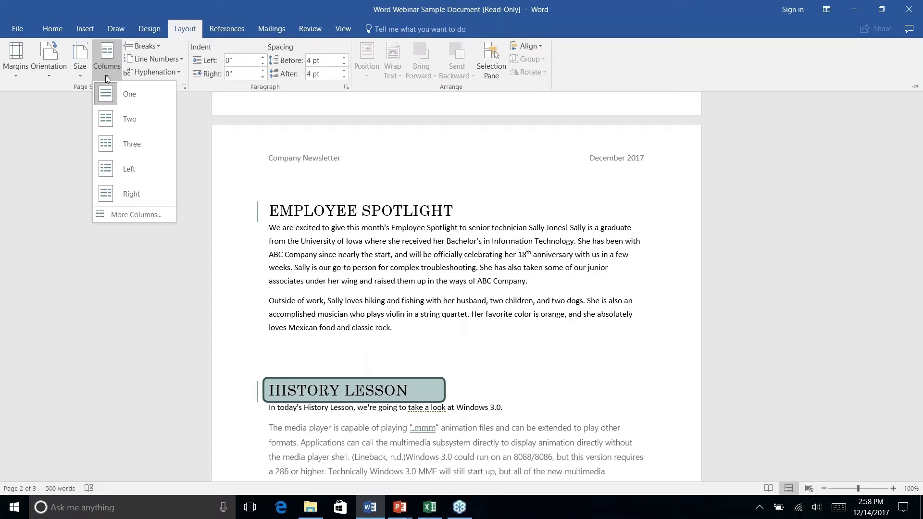
pyautogui.click(124, 121)
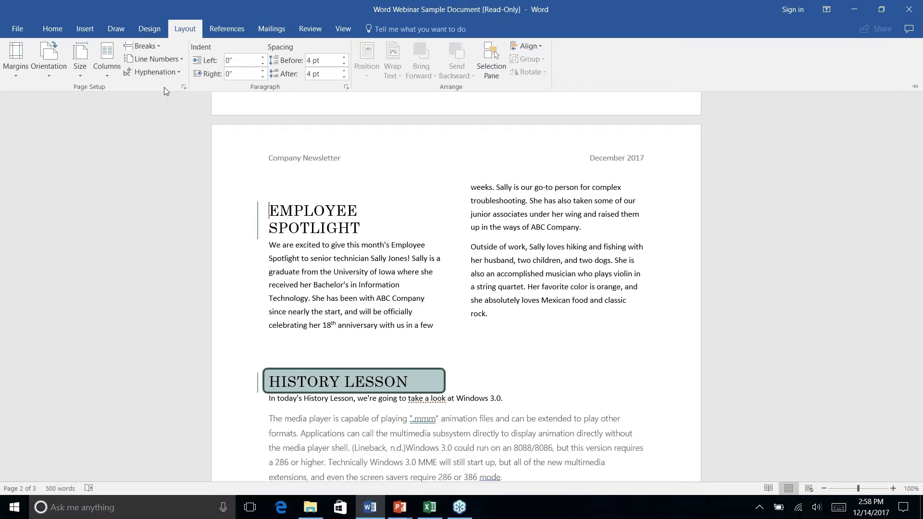
pyautogui.hotkey('ctrl', 'z')
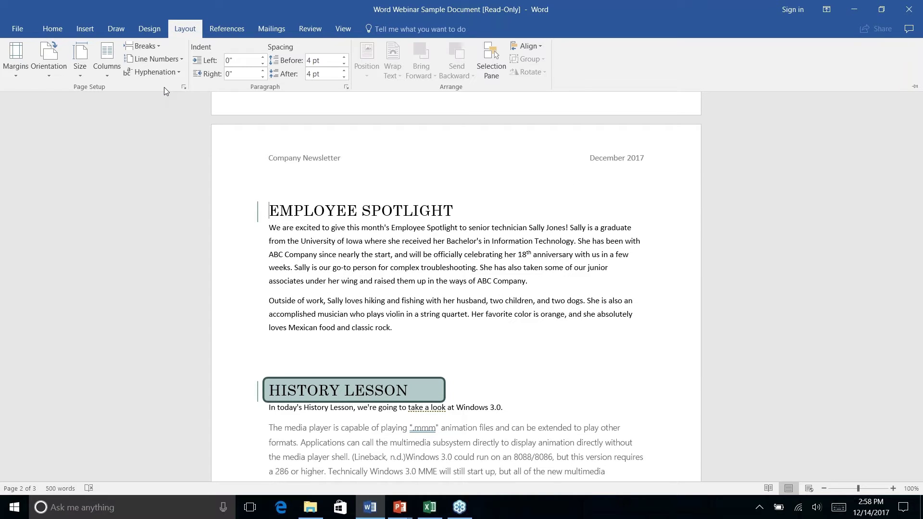
pyautogui.hotkey('ctrl', 'F1')
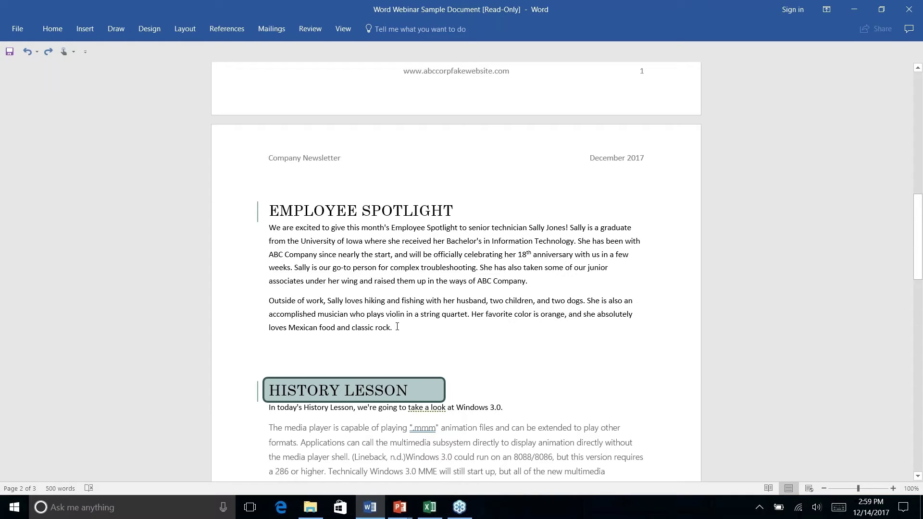
# Set only the two Employee Spotlight body paragraphs in two columns, leaving out the heading
pyautogui.moveTo(397, 327); pyautogui.dragTo(269, 228)
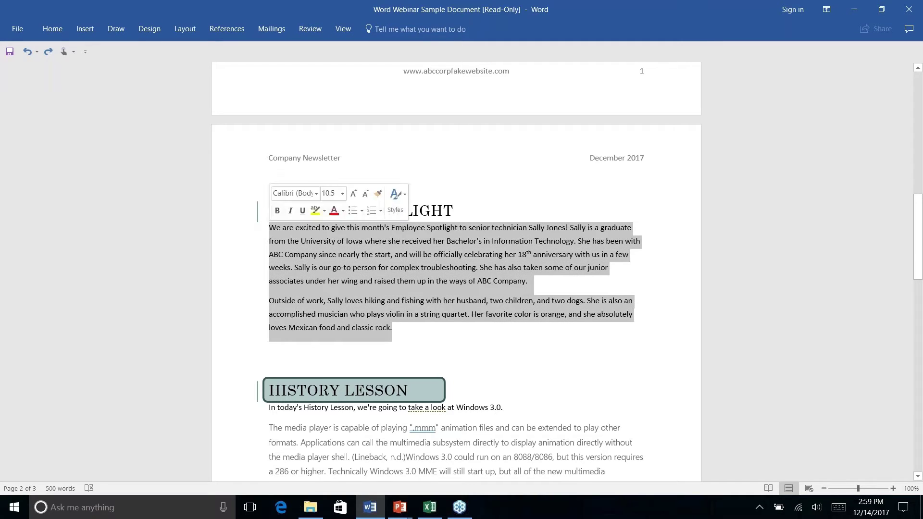
pyautogui.click(185, 29)
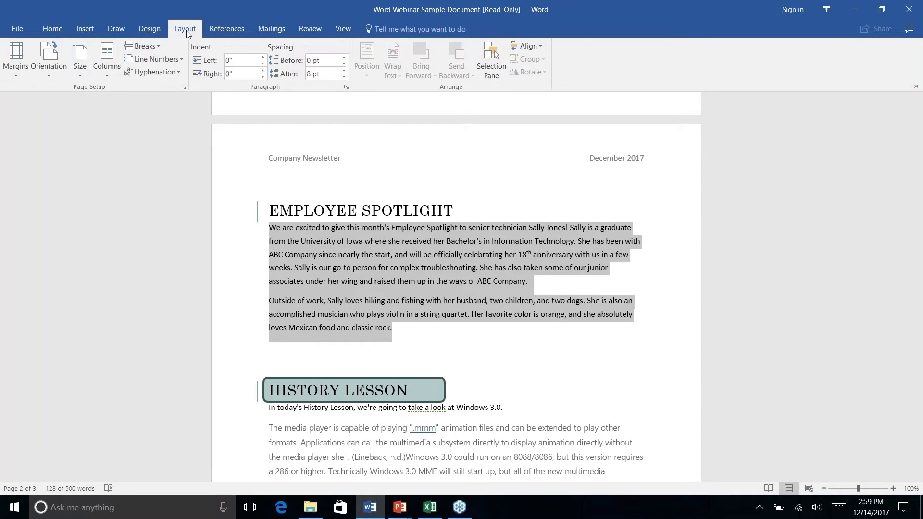
pyautogui.click(109, 76)
pyautogui.click(123, 119)
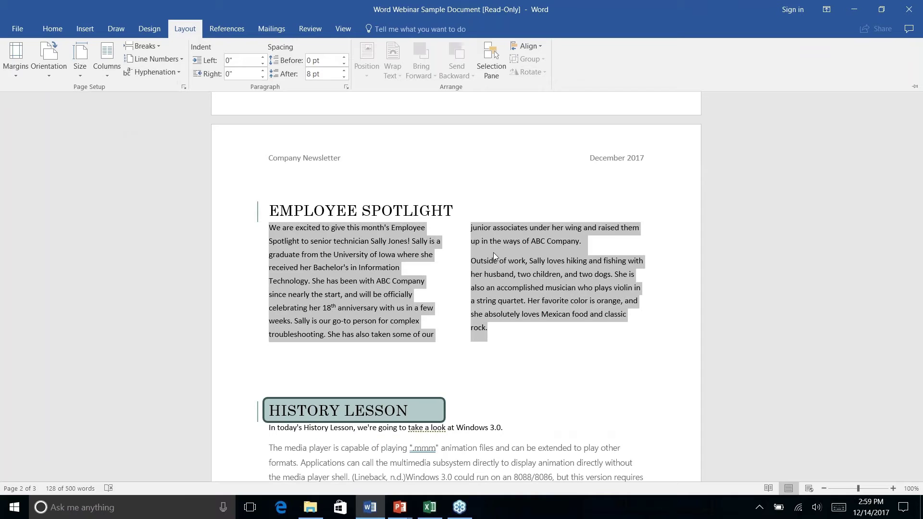
pyautogui.click(526, 303)
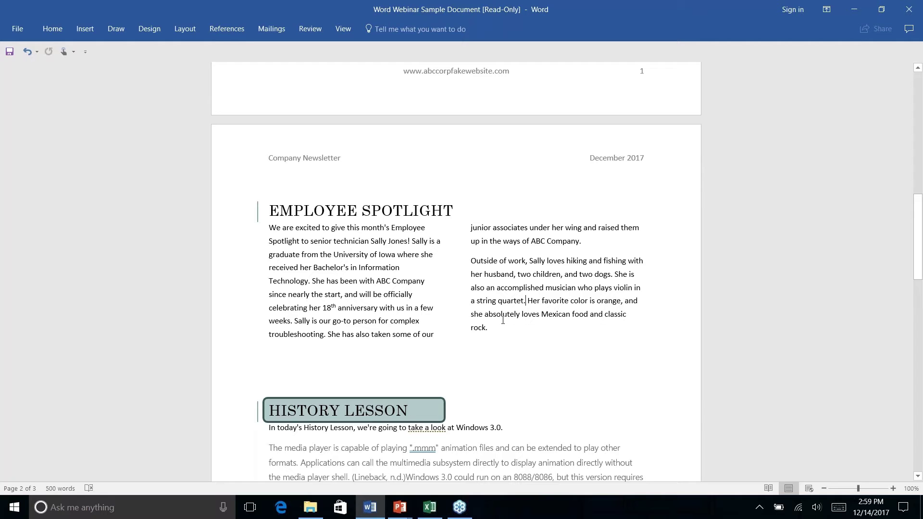
# Move the rounded rectangle from the end of page 2 onto page 3, centred behind the ABC Company address lines
pyautogui.scroll(-9, 503, 320)
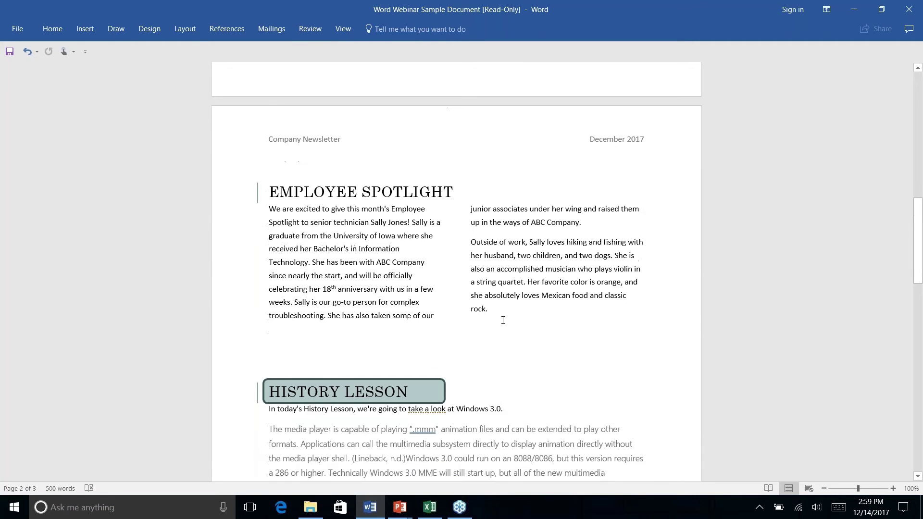
pyautogui.scroll(-4, 434, 323)
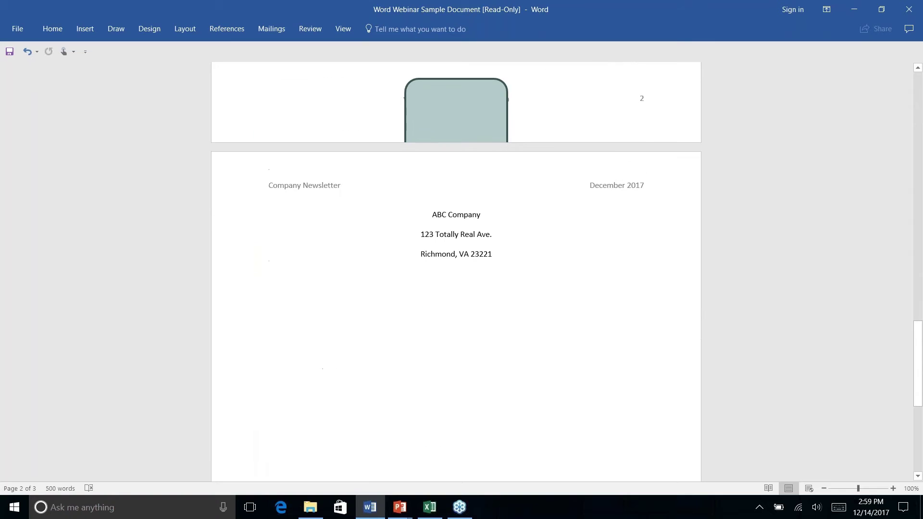
pyautogui.scroll(5, 434, 322)
pyautogui.click(434, 322)
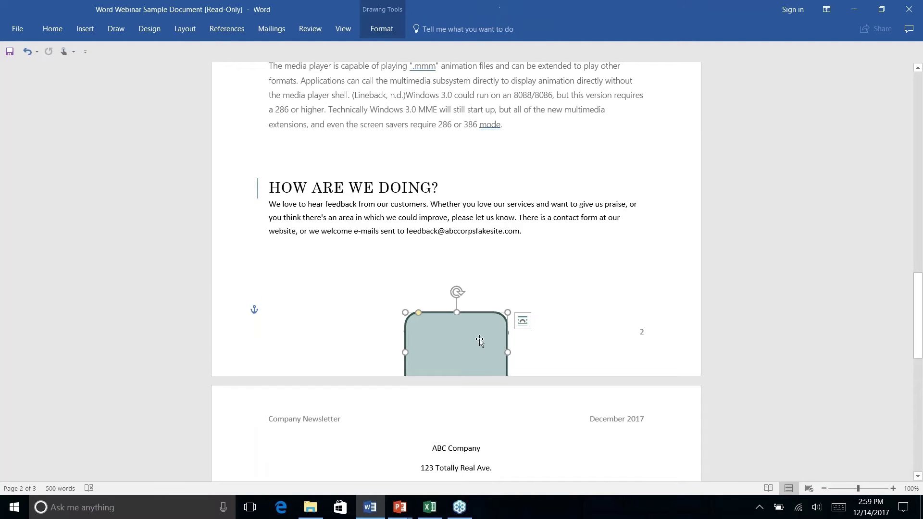
pyautogui.moveTo(480, 341)
pyautogui.mouseDown()
pyautogui.moveTo(475, 462)
pyautogui.moveTo(487, 462)
pyautogui.mouseUp()
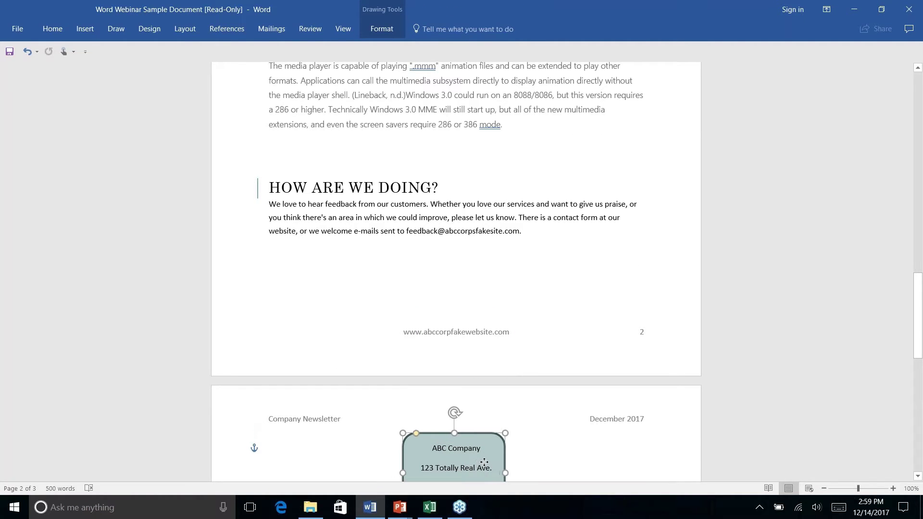
pyautogui.scroll(-8, 490, 447)
pyautogui.scroll(8, 496, 430)
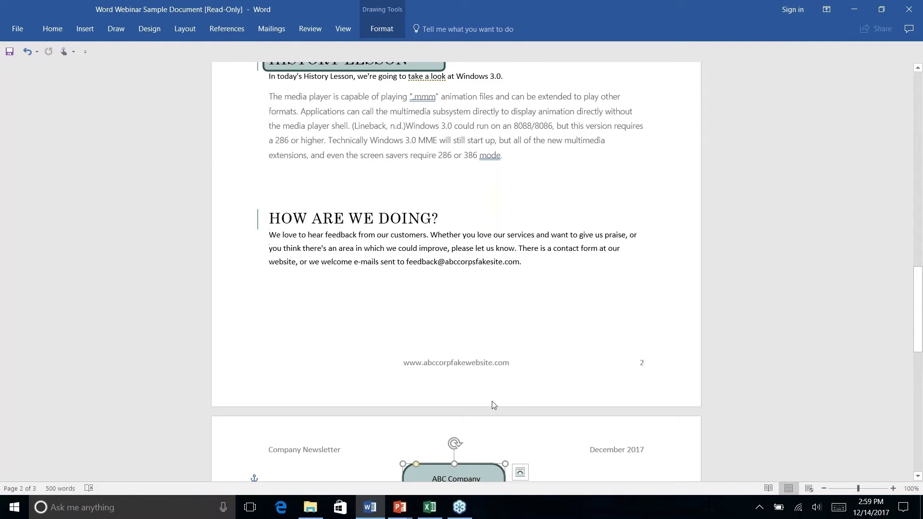
pyautogui.scroll(-3, 494, 406)
pyautogui.click(557, 334)
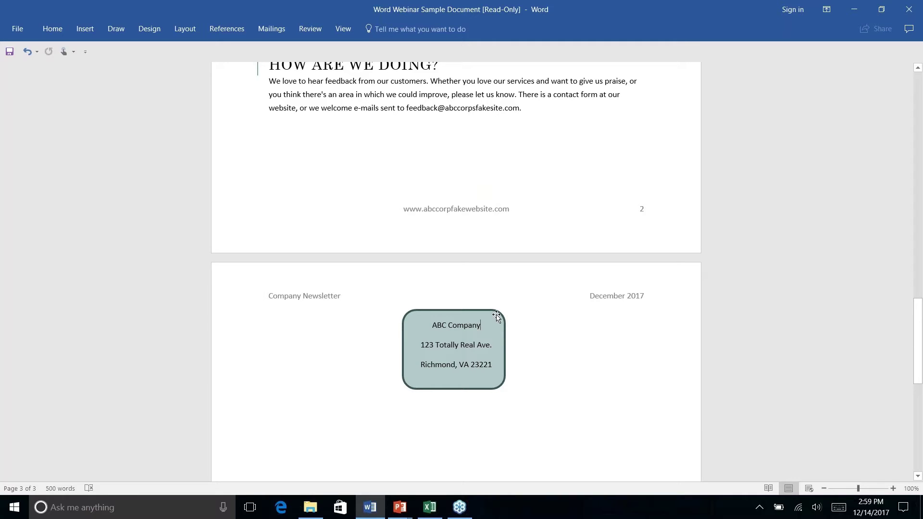
pyautogui.moveTo(496, 315); pyautogui.dragTo(500, 313)
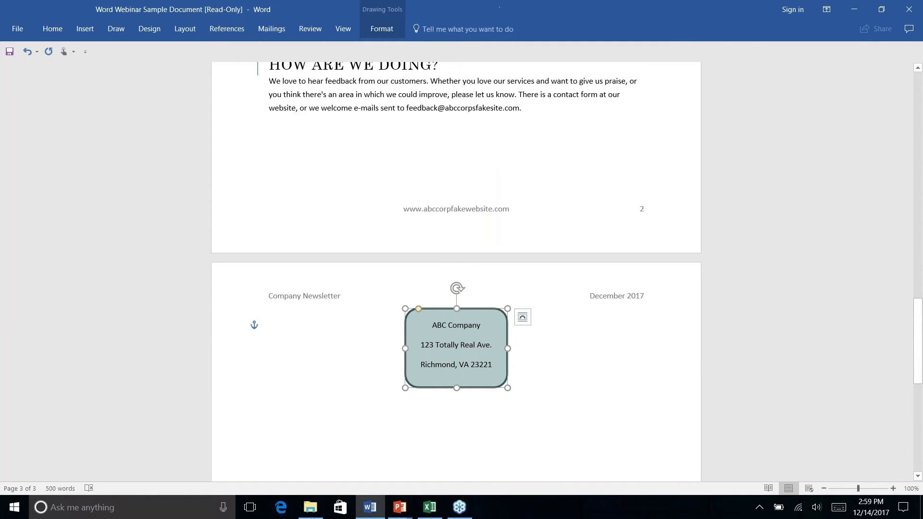
pyautogui.click(399, 296)
pyautogui.click(458, 321)
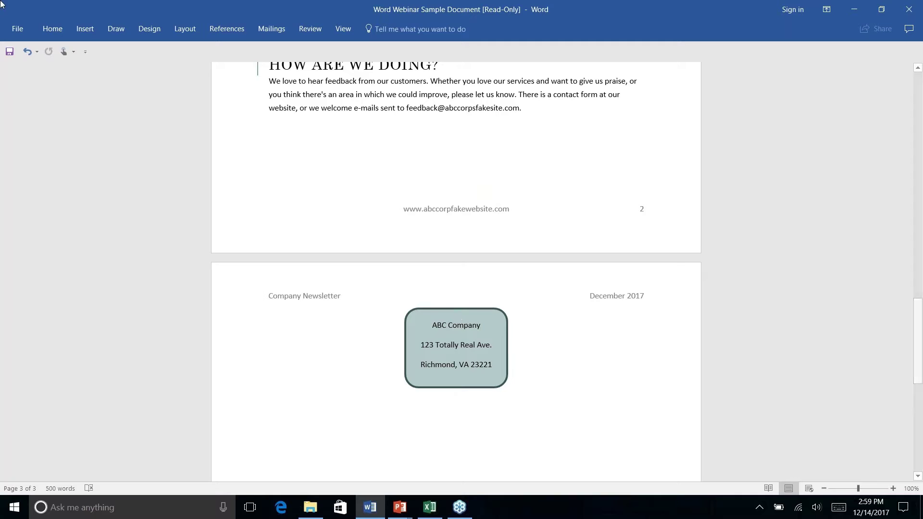
# Insert a Page break after the feedback e-mail address at the end of the How Are We Doing? paragraph
pyautogui.click(531, 112)
pyautogui.click(85, 29)
pyautogui.click(185, 29)
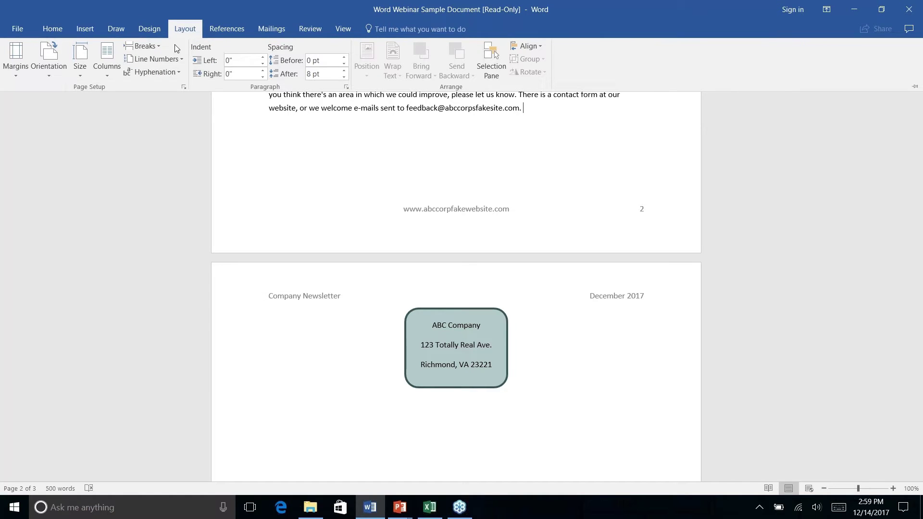
pyautogui.click(159, 47)
pyautogui.click(176, 91)
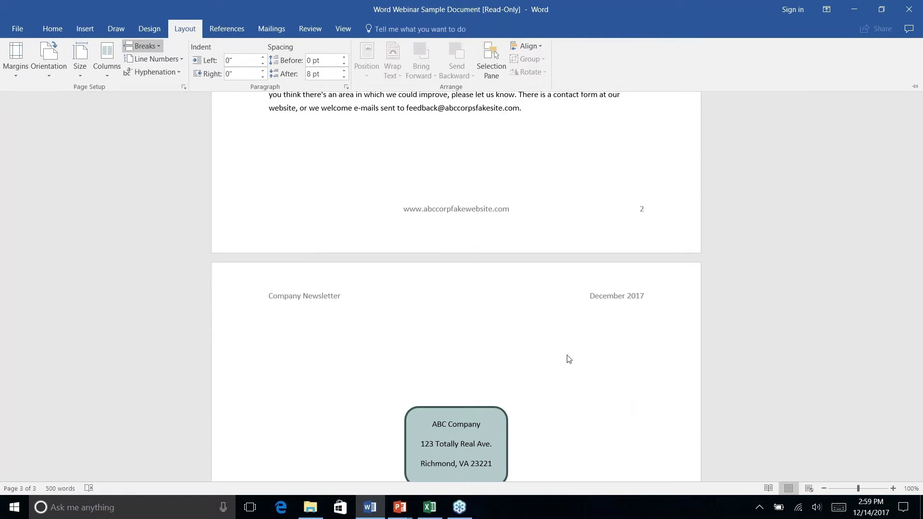
pyautogui.hotkey('ctrl', 'F1')
# Review the pages around the breaks and enter "Name: " followed by a line of underscores at the start of page 3
pyautogui.scroll(5, 567, 356)
pyautogui.scroll(-10, 456, 269)
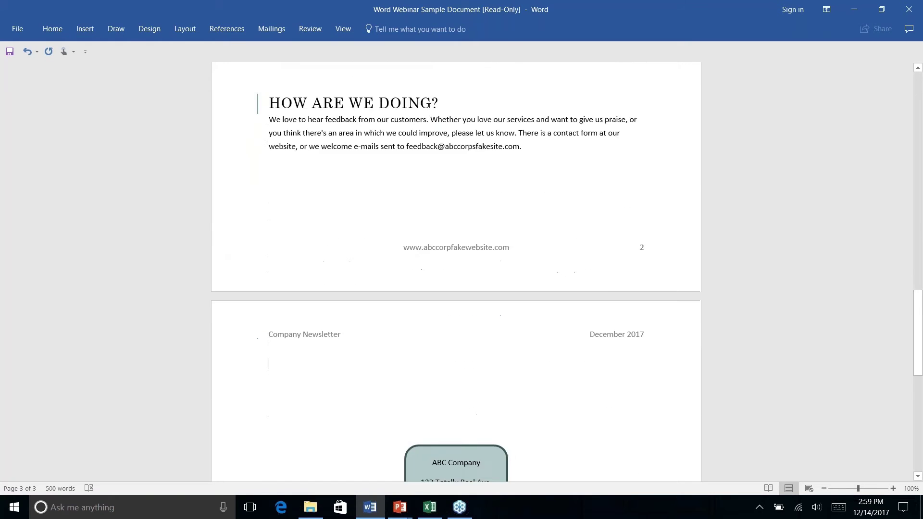
pyautogui.scroll(5, 455, 269)
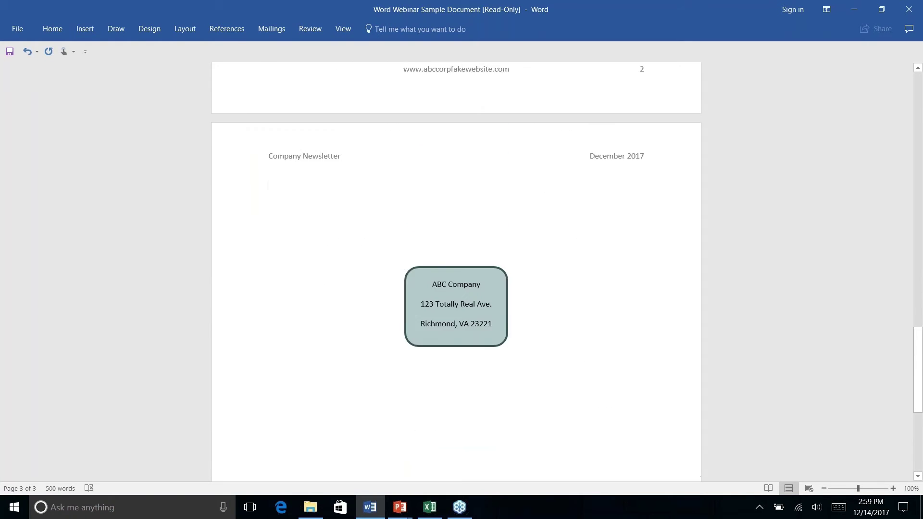
pyautogui.scroll(15, 456, 269)
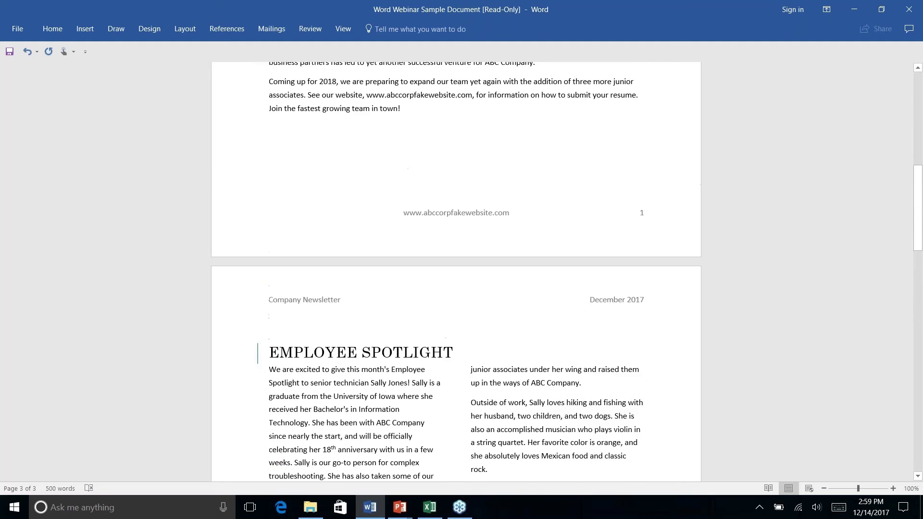
pyautogui.scroll(-15, 455, 269)
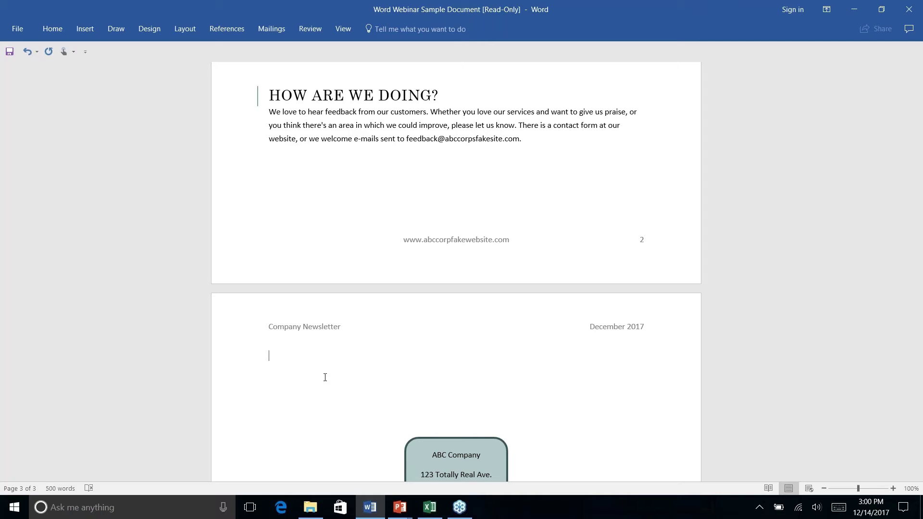
pyautogui.write('Name: _____________________')
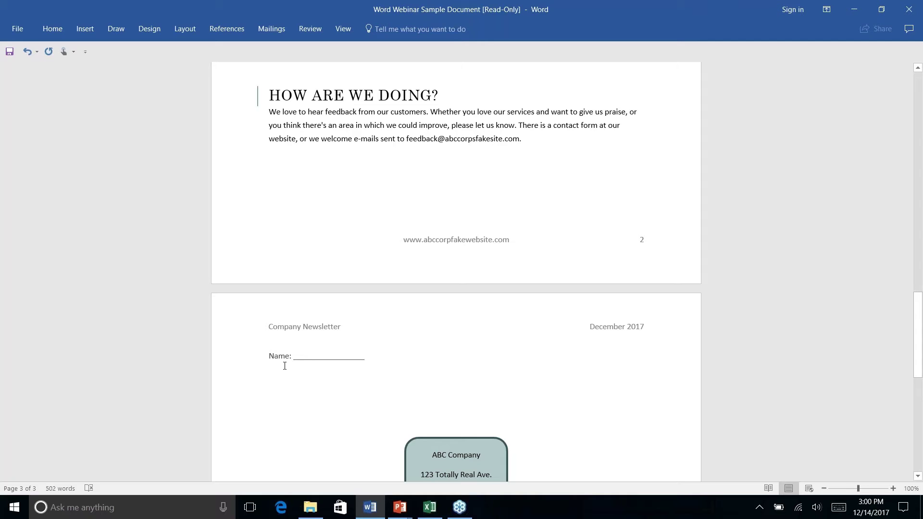
# Try filling in "M Name" partway along the underscore line and remove that text
pyautogui.click(307, 356)
pyautogui.write('M Name')
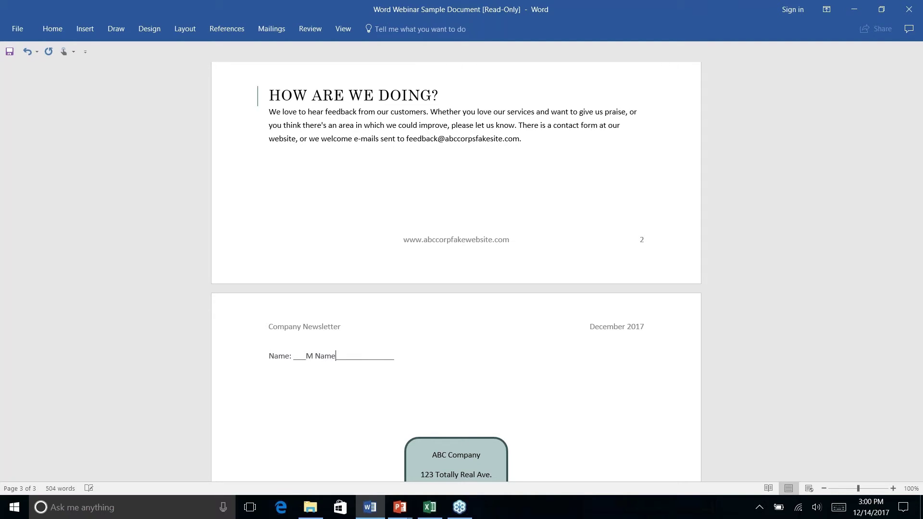
pyautogui.press('BackSpace')
pyautogui.press('BackSpace')
pyautogui.press('BackSpace')
pyautogui.press('BackSpace')
pyautogui.press('BackSpace')
pyautogui.press('BackSpace')
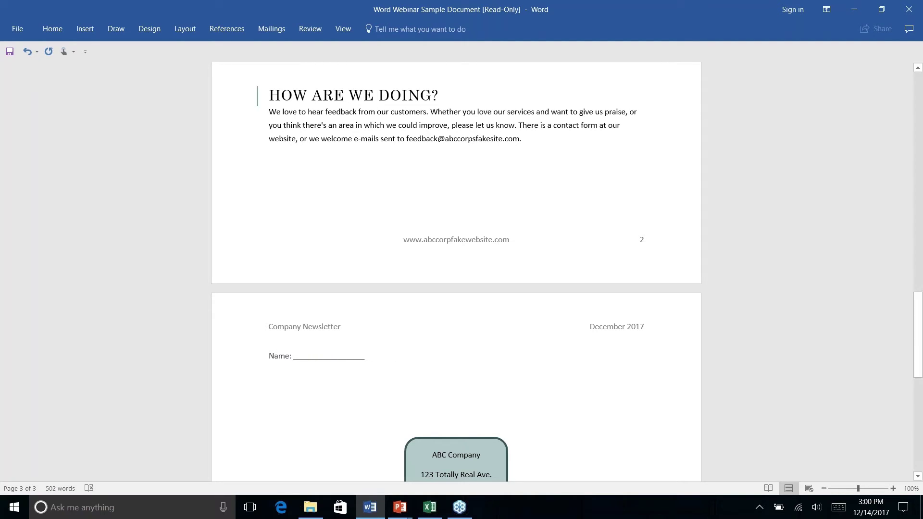
# Delete all the underscores following "Name:" on page 3
pyautogui.press('BackSpace')
pyautogui.press('BackSpace')
pyautogui.press('BackSpace')
pyautogui.press('BackSpace')
pyautogui.press('BackSpace')
pyautogui.press('BackSpace')
pyautogui.press('BackSpace')
pyautogui.press('BackSpace')
pyautogui.press('BackSpace')
pyautogui.press('BackSpace')
pyautogui.press('BackSpace')
pyautogui.press('BackSpace')
pyautogui.press('BackSpace')
pyautogui.press('BackSpace')
pyautogui.press('BackSpace')
pyautogui.press('BackSpace')
pyautogui.press('BackSpace')
pyautogui.press('BackSpace')
pyautogui.press('BackSpace')
pyautogui.press('BackSpace')
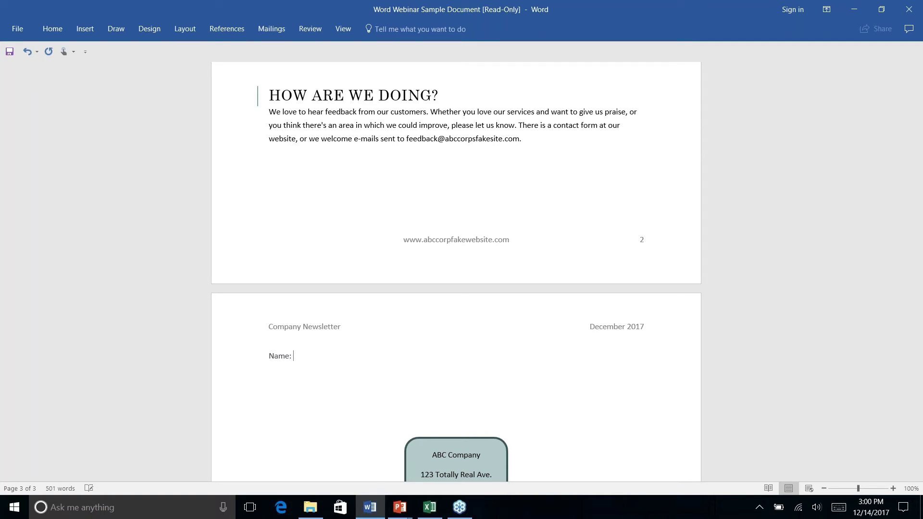
# Create a full-width horizontal border line beneath "Name:" by AutoFormatting three hyphens (---)
pyautogui.write('---')
pyautogui.press('Return')
pyautogui.press('BackSpace')
pyautogui.press('BackSpace')
pyautogui.press('BackSpace')
pyautogui.press('BackSpace')
pyautogui.write('---')
pyautogui.press('Return')
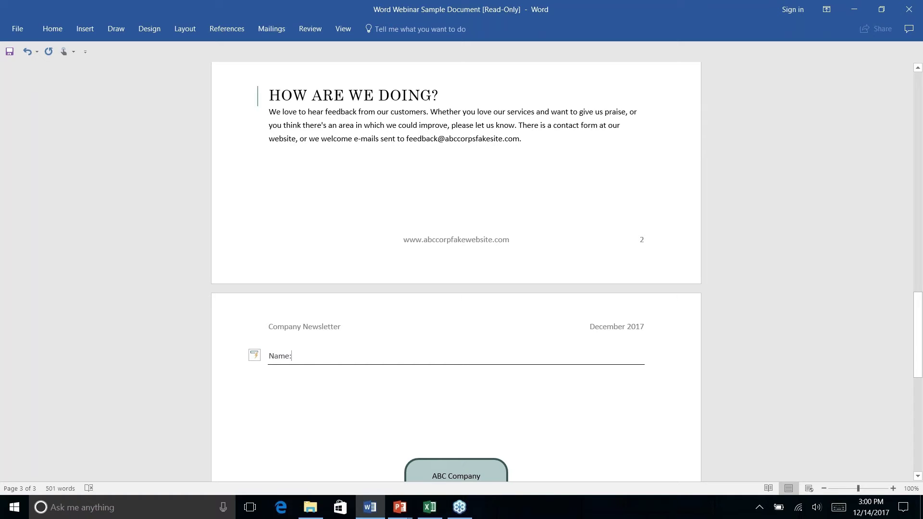
# Fill in "My Names" after "Name:" on page 3, and delete the whole line together with its border
pyautogui.write('N')
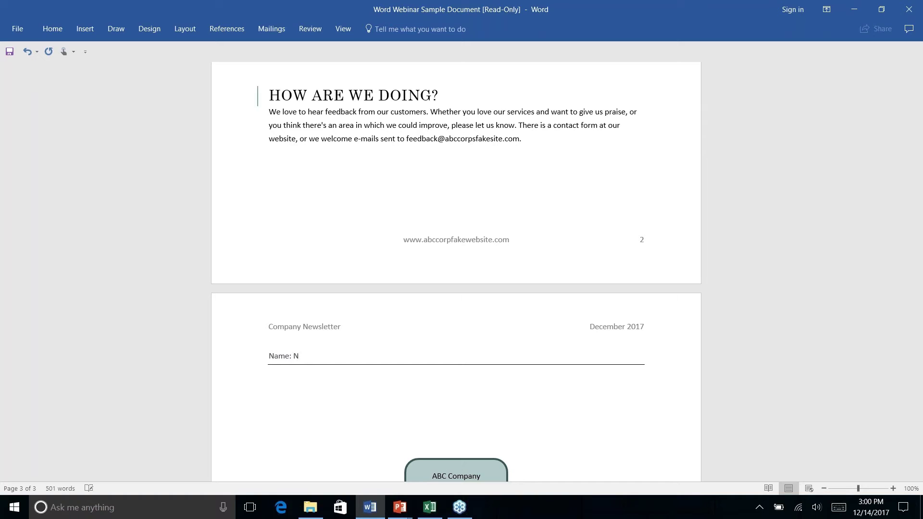
pyautogui.press('BackSpace')
pyautogui.write('My Names')
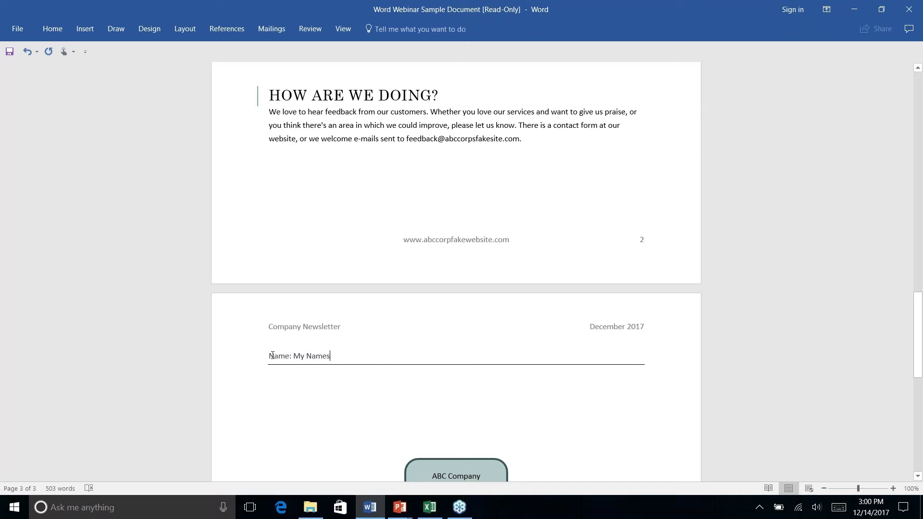
pyautogui.moveTo(281, 358); pyautogui.dragTo(324, 379)
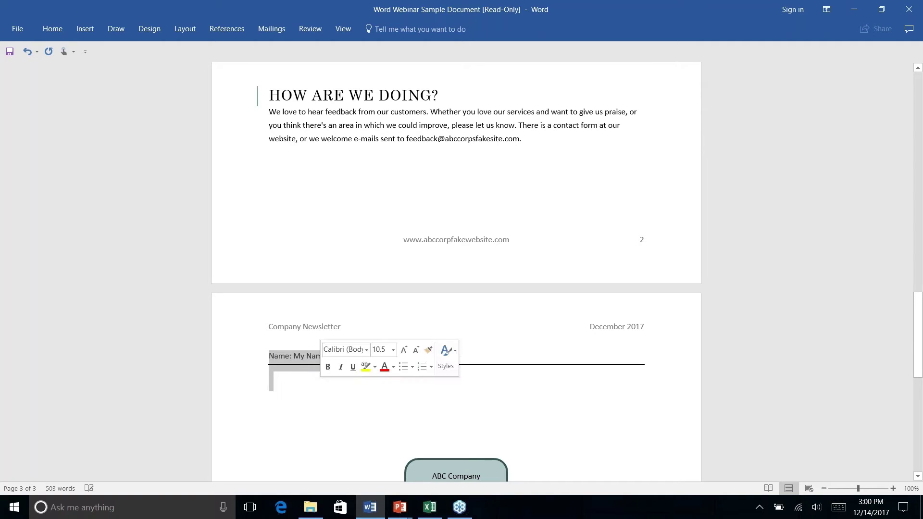
pyautogui.press('Delete')
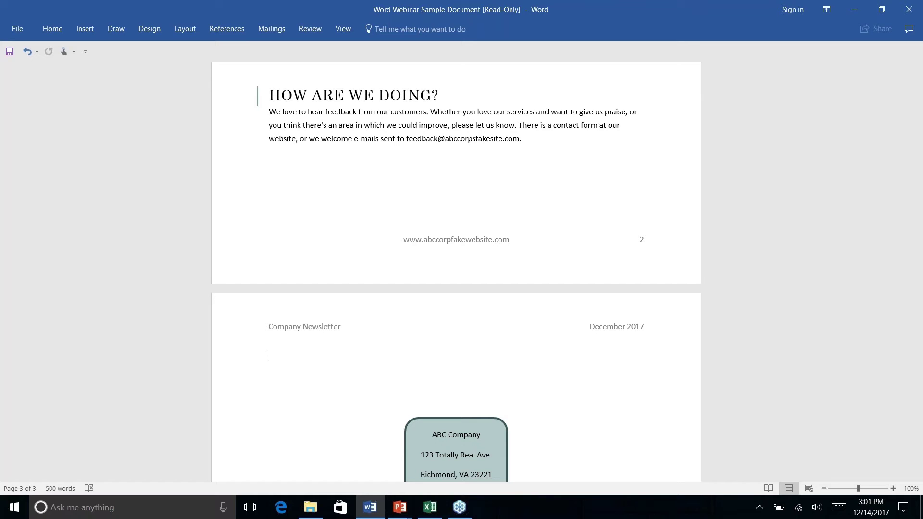
# Start the step-by-step Mail Merge wizard for the newsletter and return to its document type selection
pyautogui.scroll(20, 455, 269)
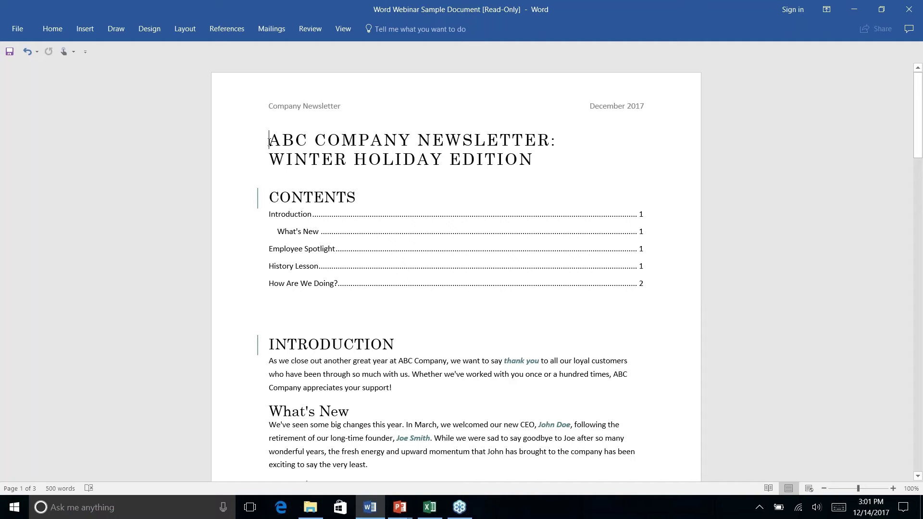
pyautogui.click(231, 32)
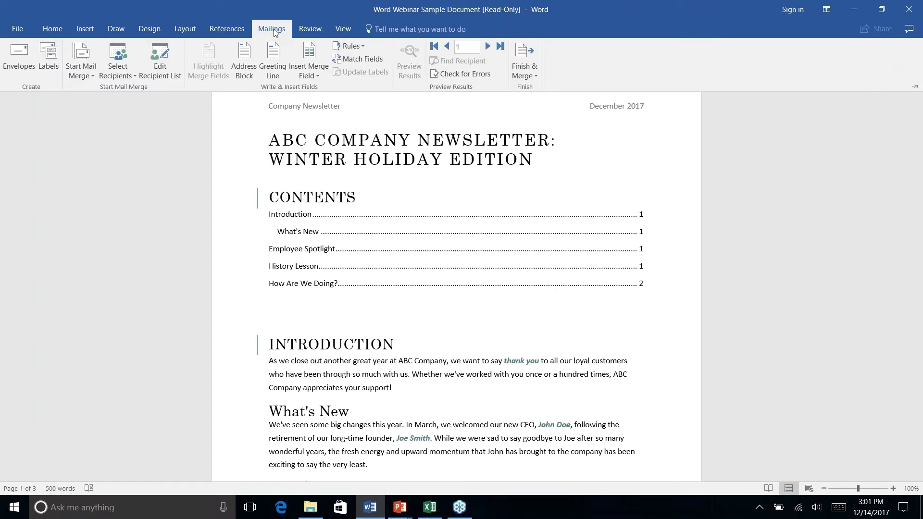
pyautogui.click(88, 77)
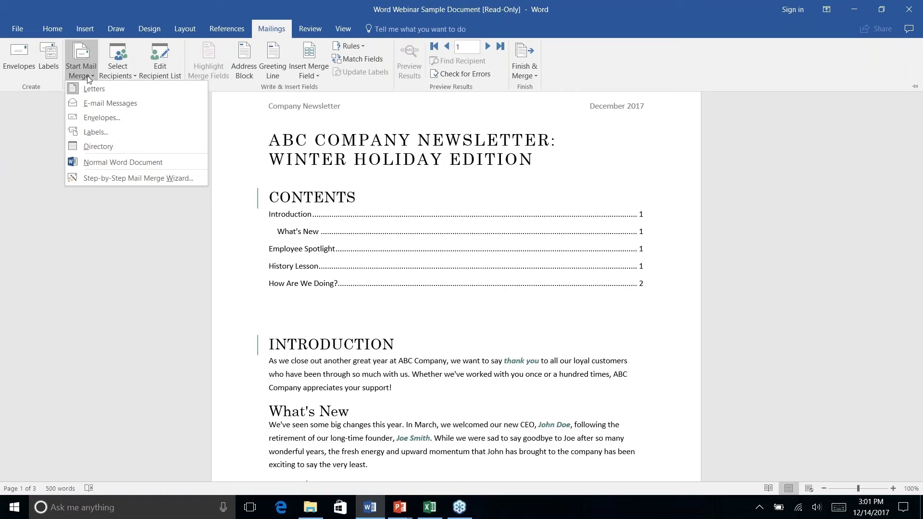
pyautogui.click(92, 178)
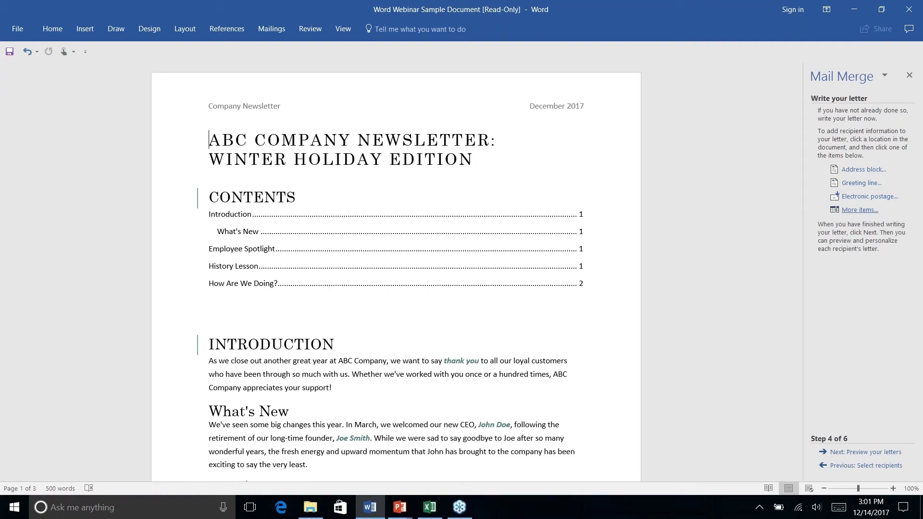
pyautogui.click(846, 468)
pyautogui.click(845, 467)
pyautogui.click(845, 468)
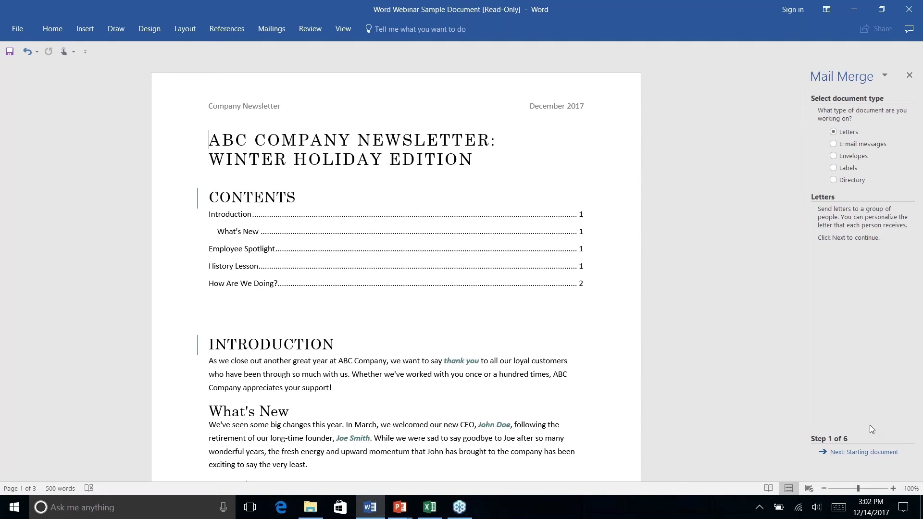
# Keep Letters and the current document, and load all recipients from Sheet1$ of the Address Book workbook in Documents, with its first row as headers
pyautogui.click(863, 452)
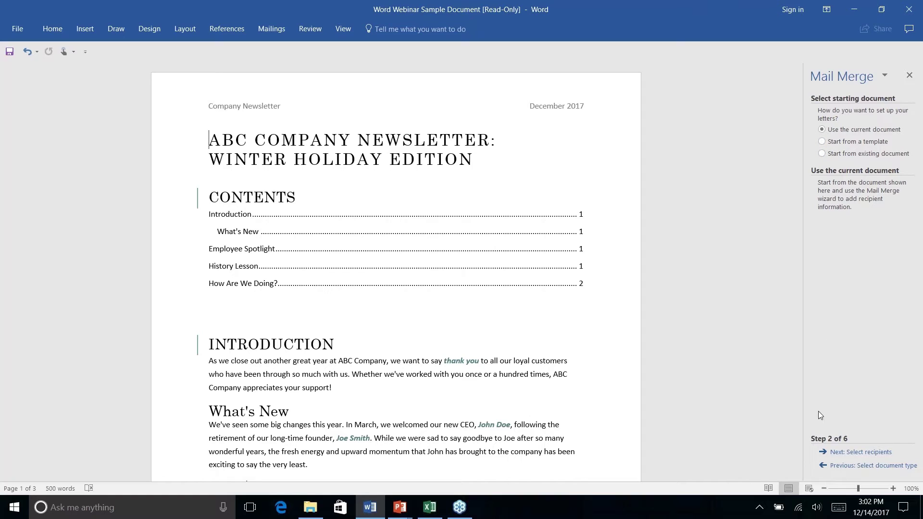
pyautogui.click(867, 455)
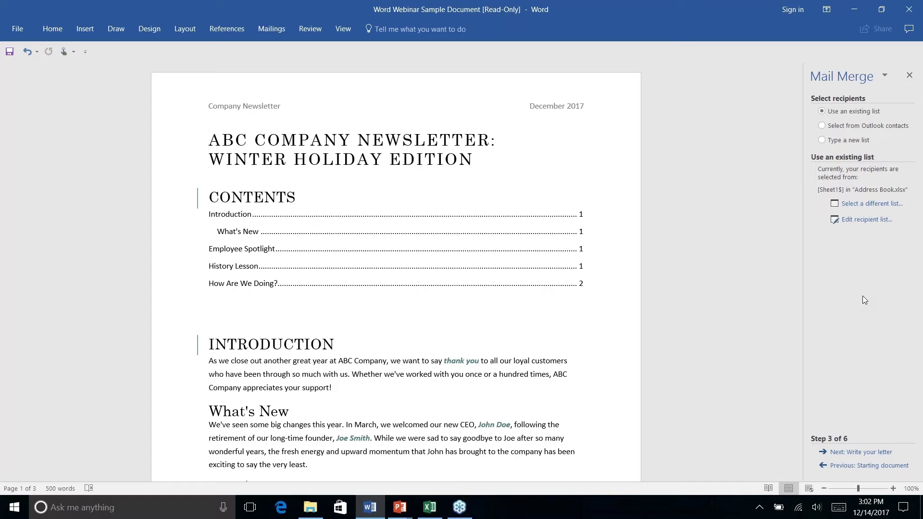
pyautogui.click(859, 206)
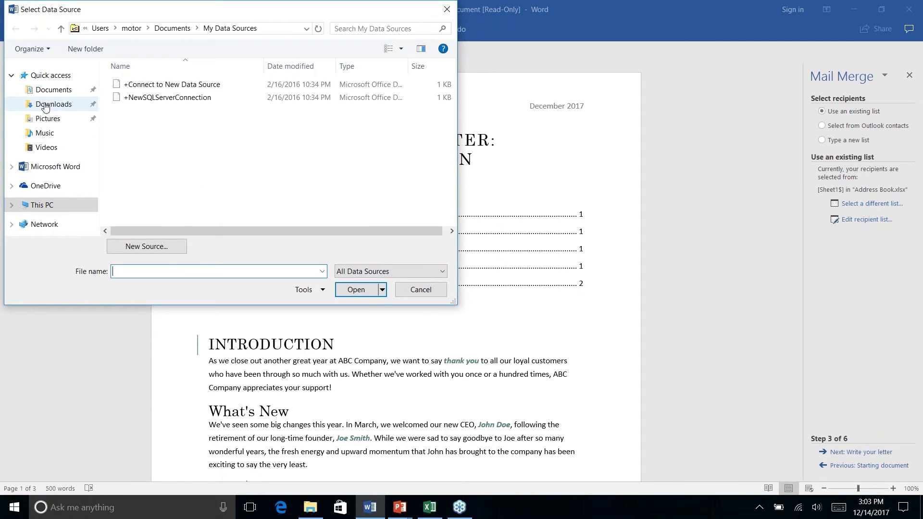
pyautogui.click(50, 89)
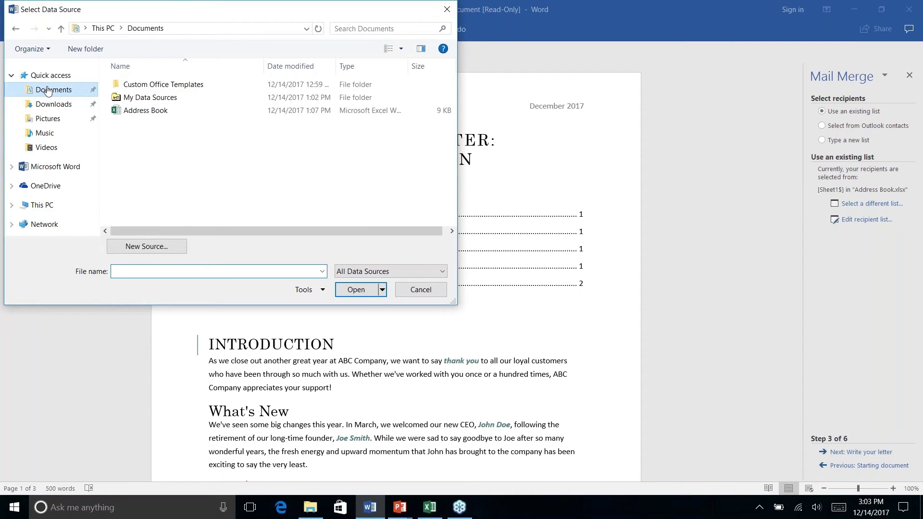
pyautogui.click(139, 111)
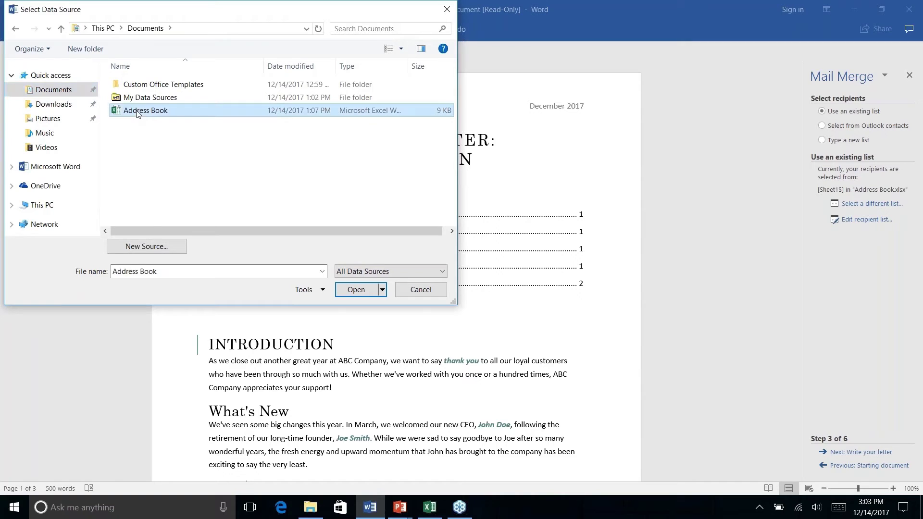
pyautogui.click(355, 289)
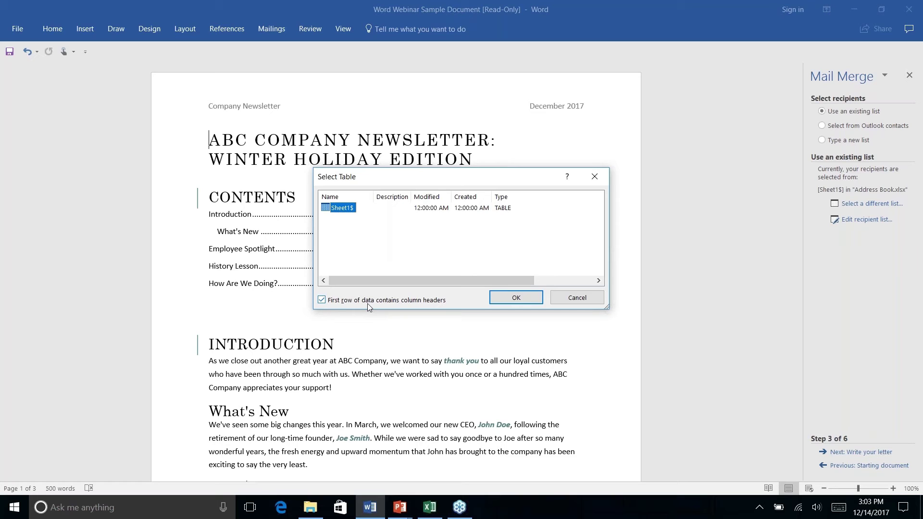
pyautogui.click(507, 299)
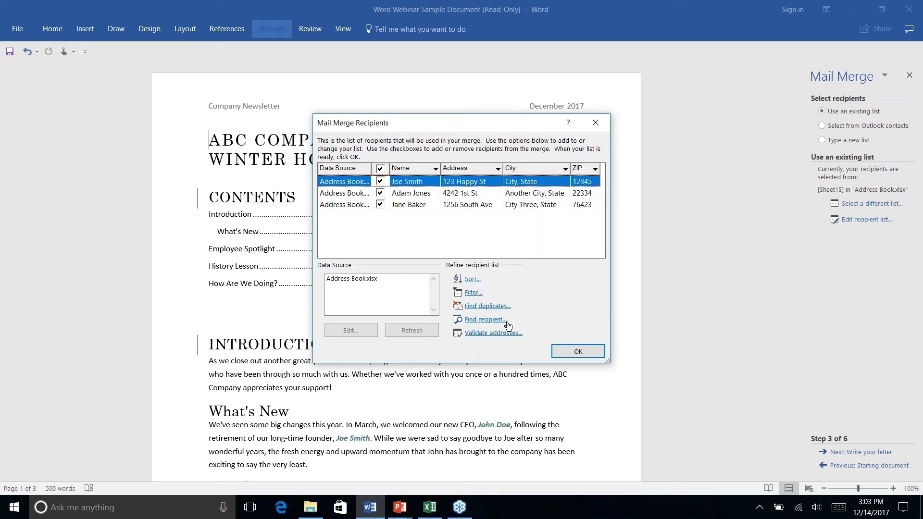
pyautogui.click(579, 353)
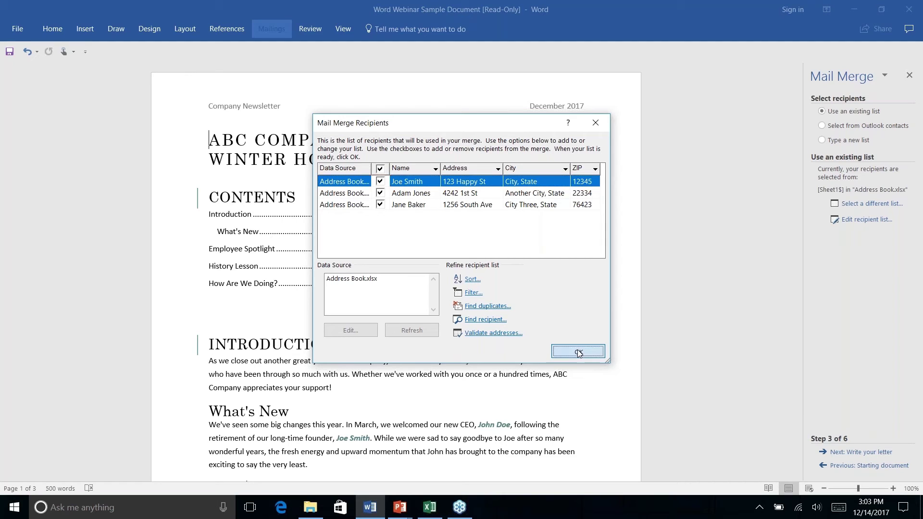
# Insert an address block before the newsletter title, keeping the preselected recipient name format and the postal address
pyautogui.click(851, 453)
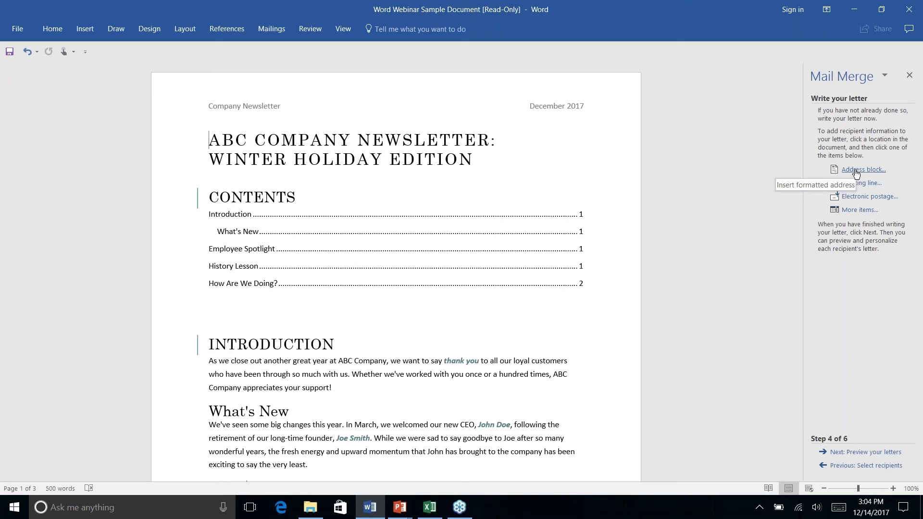
pyautogui.click(856, 171)
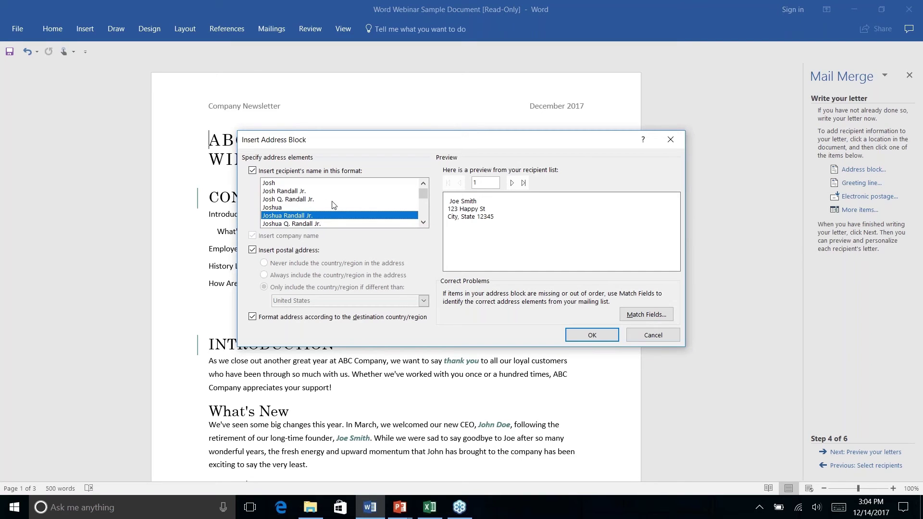
pyautogui.click(421, 214)
pyautogui.scroll(3, 421, 214)
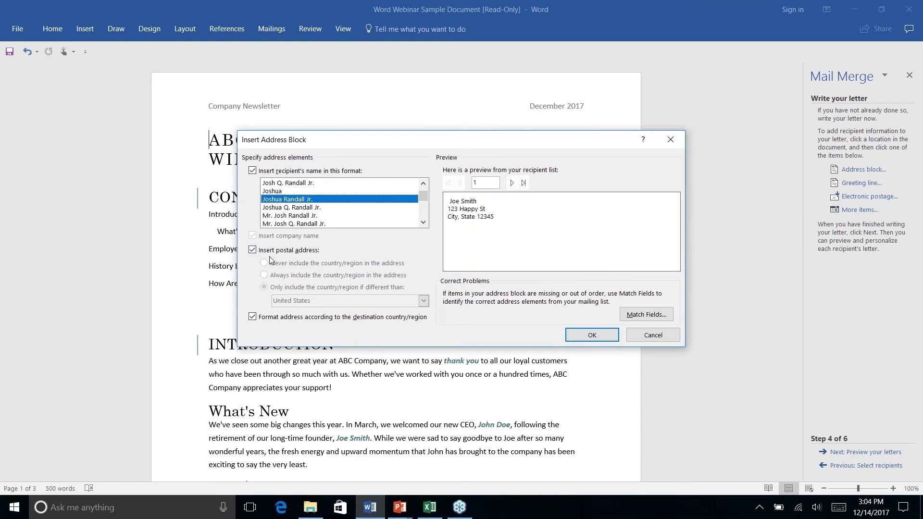
pyautogui.click(593, 336)
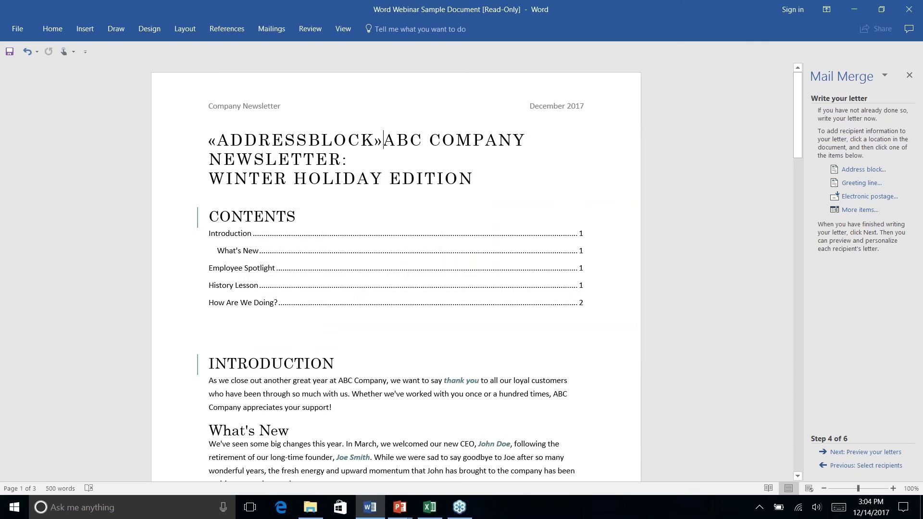
# Place the address block field on its own line above the newsletter title, followed by a blank line
pyautogui.click(380, 141)
pyautogui.moveTo(376, 140); pyautogui.dragTo(340, 143)
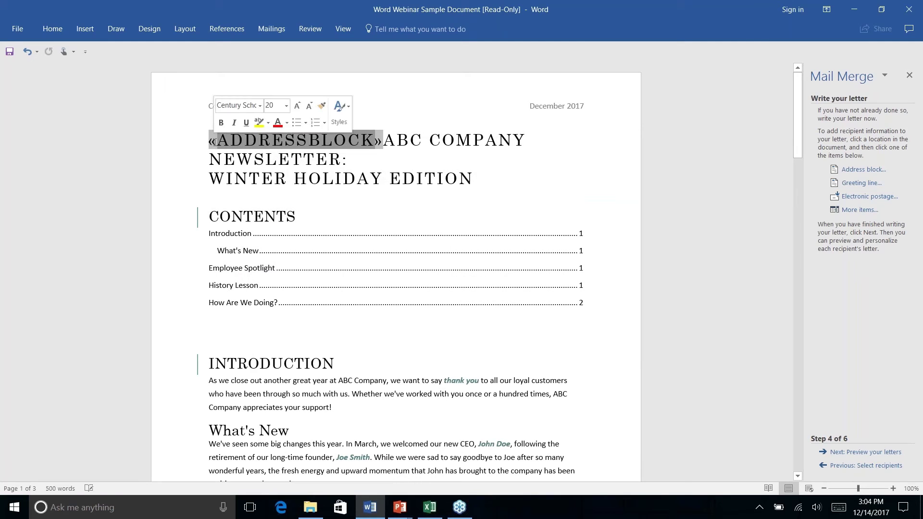
pyautogui.click(361, 141)
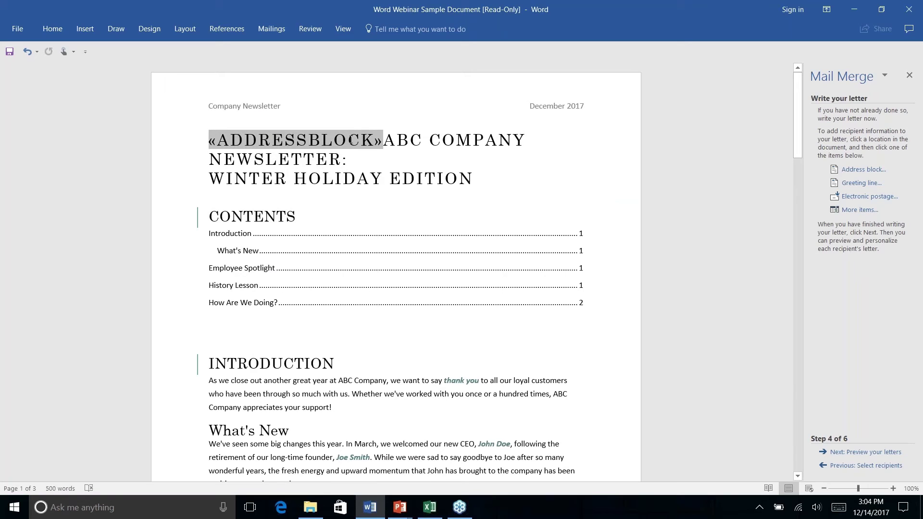
pyautogui.click(384, 141)
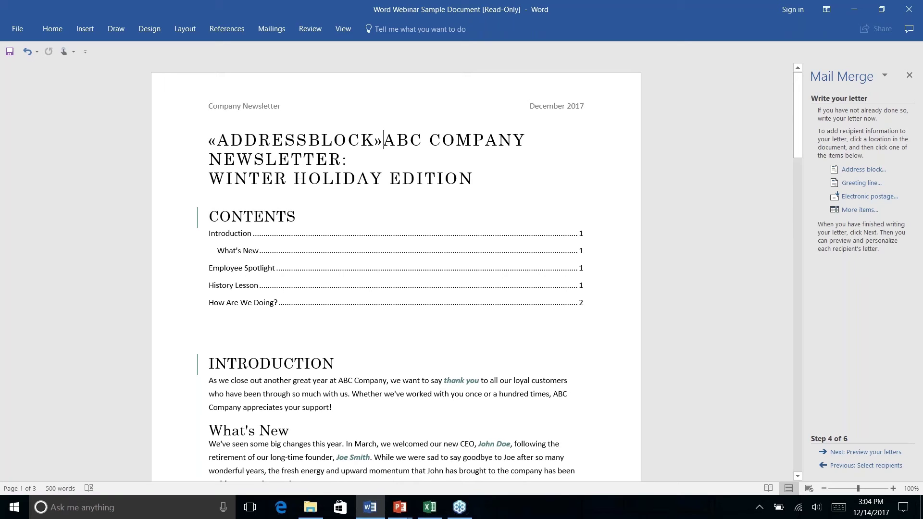
pyautogui.press('Return')
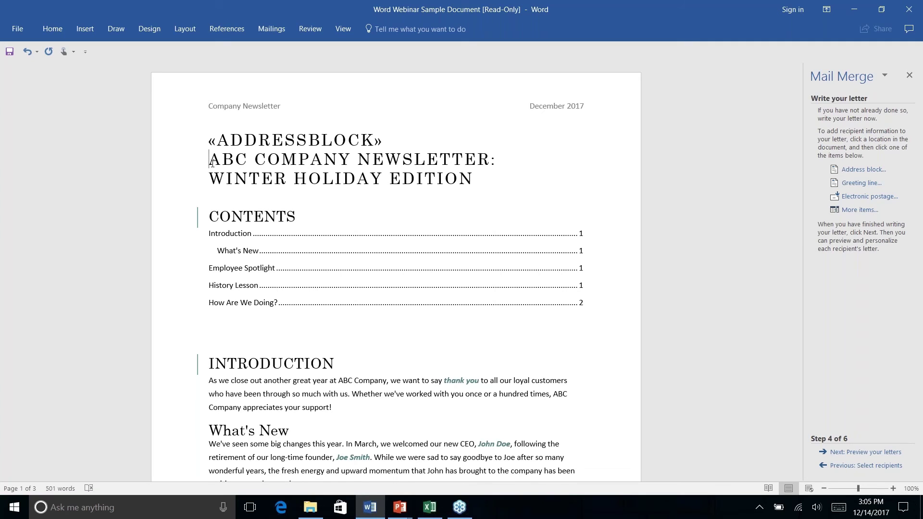
pyautogui.press('Return')
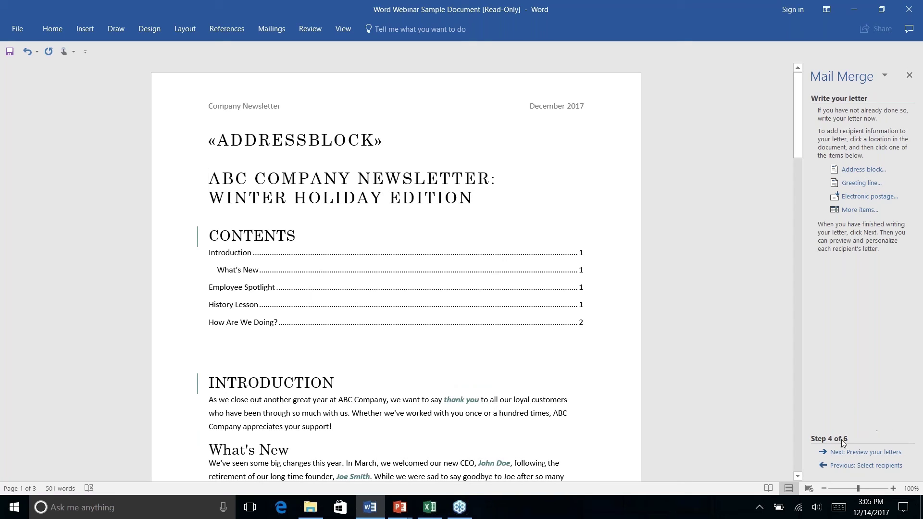
# Preview the first recipient's merged letter, check its address block, and advance to completing the merge
pyautogui.click(870, 453)
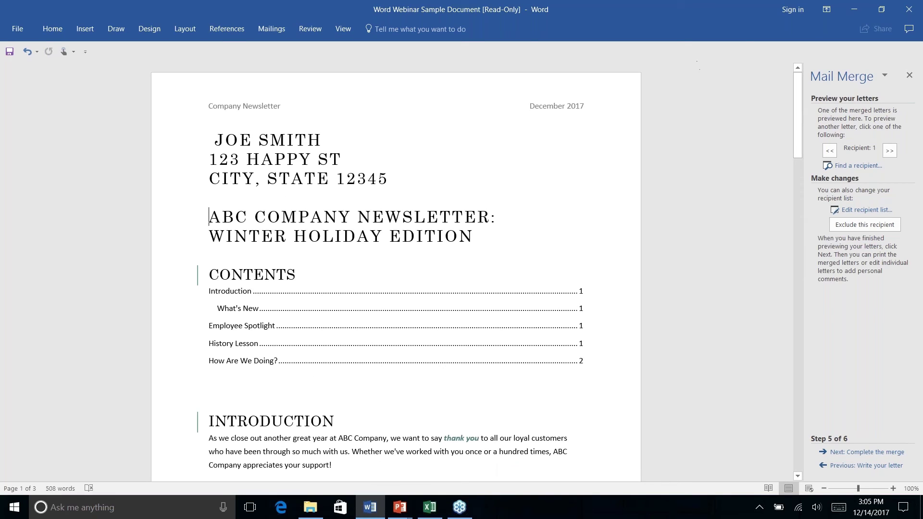
pyautogui.click(349, 160)
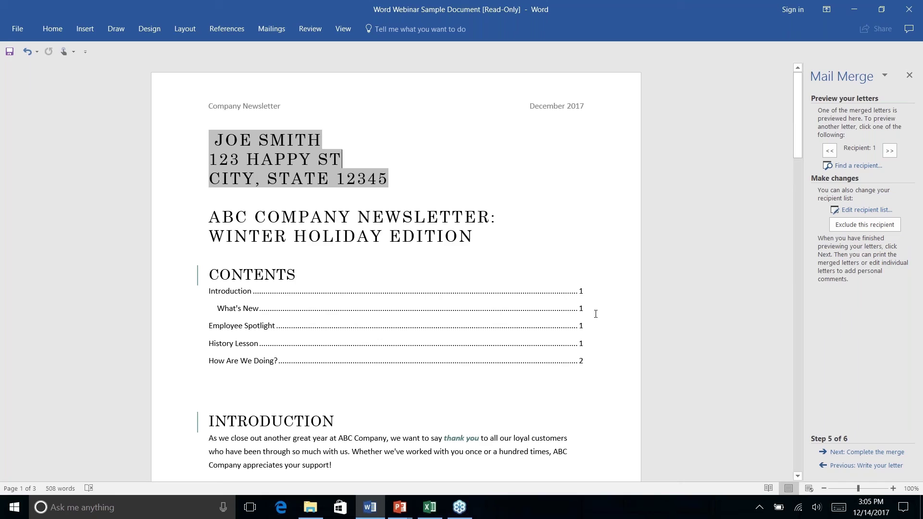
pyautogui.click(868, 452)
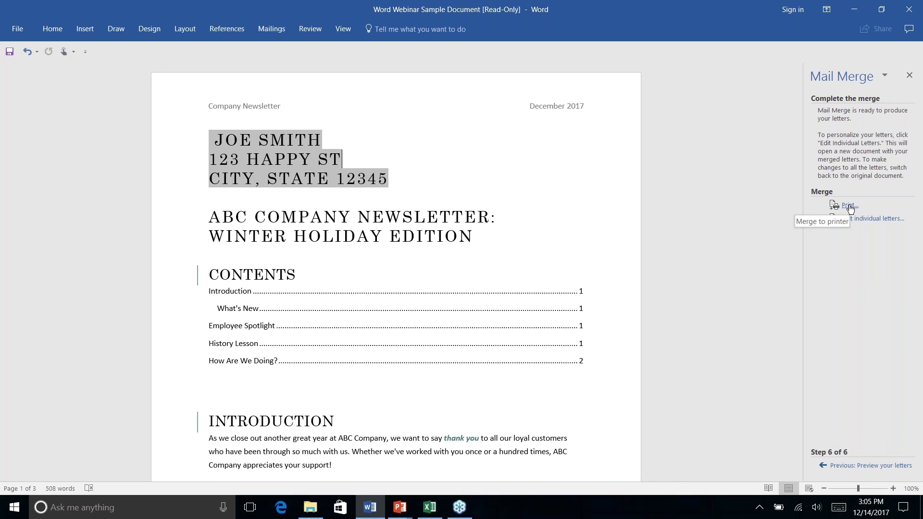
# Switch to the PowerPoint slide show
pyautogui.hotkey('alt', 'Tab')
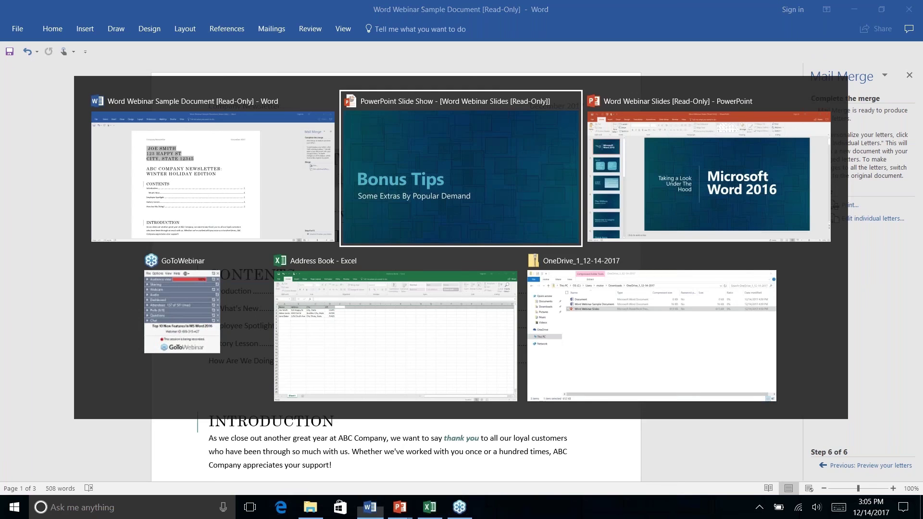